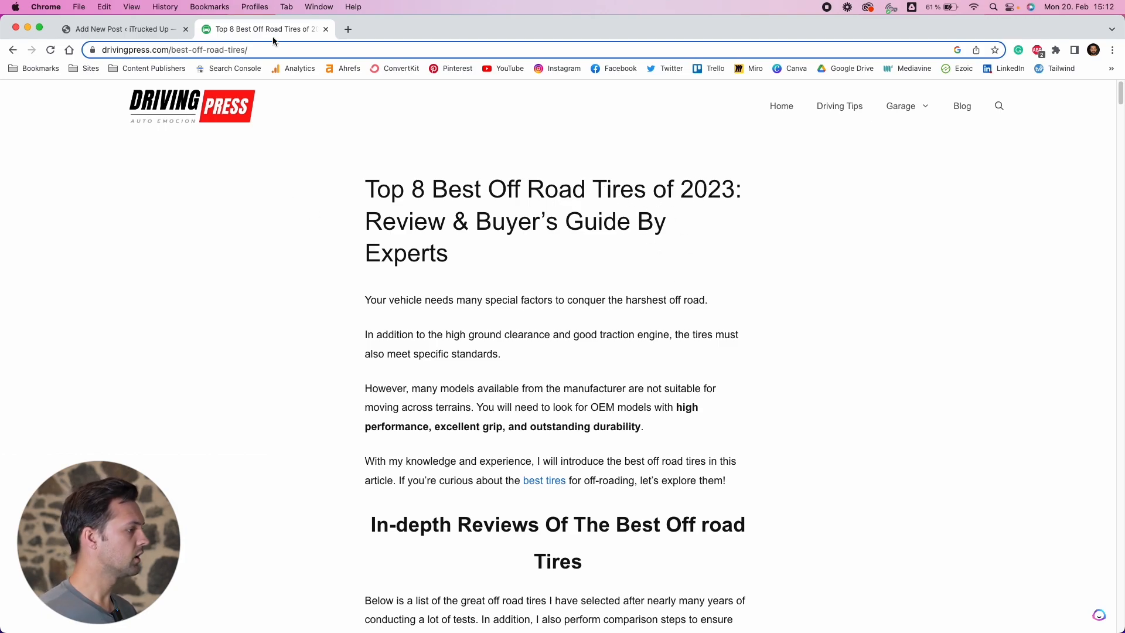
Review the reference off-road tires article in the browser tab
{"action": "left_click_drag", "start_coordinate": [271, 31], "coordinate": [296, 40]}
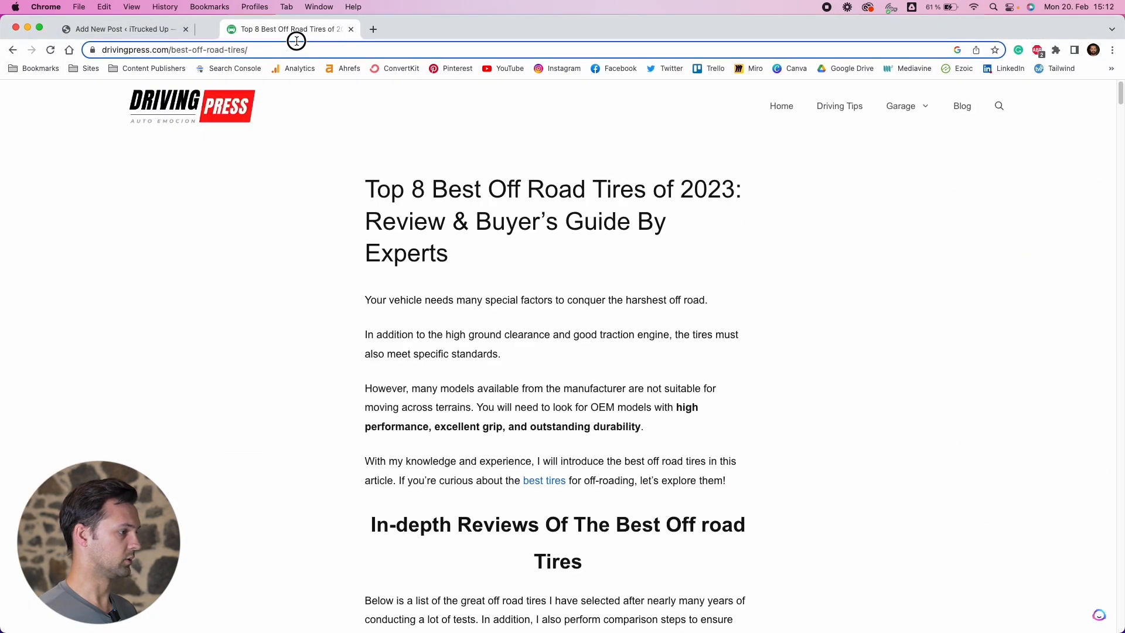
{"action": "scroll", "coordinate": [533, 287], "scroll_direction": "down", "scroll_amount": 15}
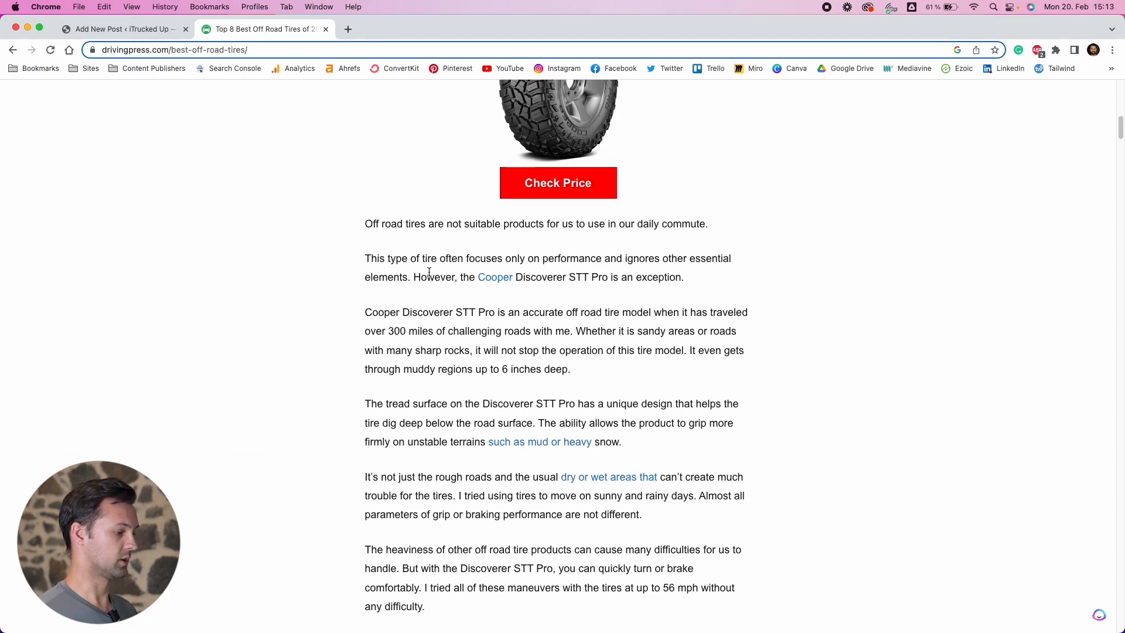
{"action": "scroll", "coordinate": [430, 272], "scroll_direction": "up", "scroll_amount": 6}
{"action": "left_click_drag", "start_coordinate": [281, 38], "coordinate": [370, 632]}
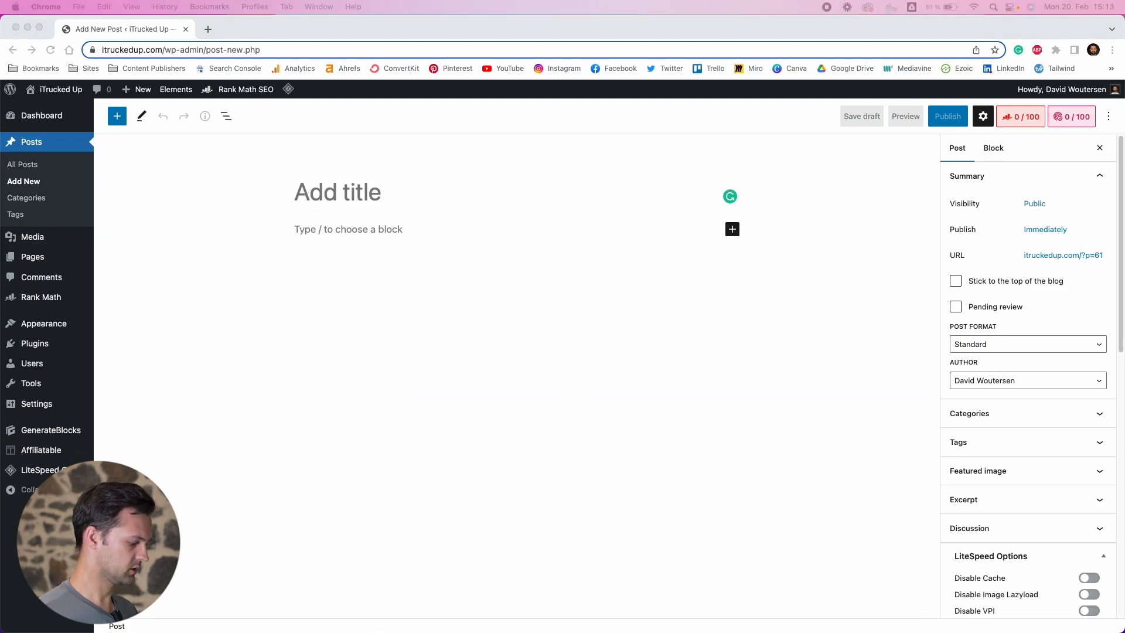
Paste the post title Best Tires For Offroading into the new post
{"action": "left_click", "coordinate": [352, 199]}
{"action": "type", "text": "Best Tires For Offroading"}
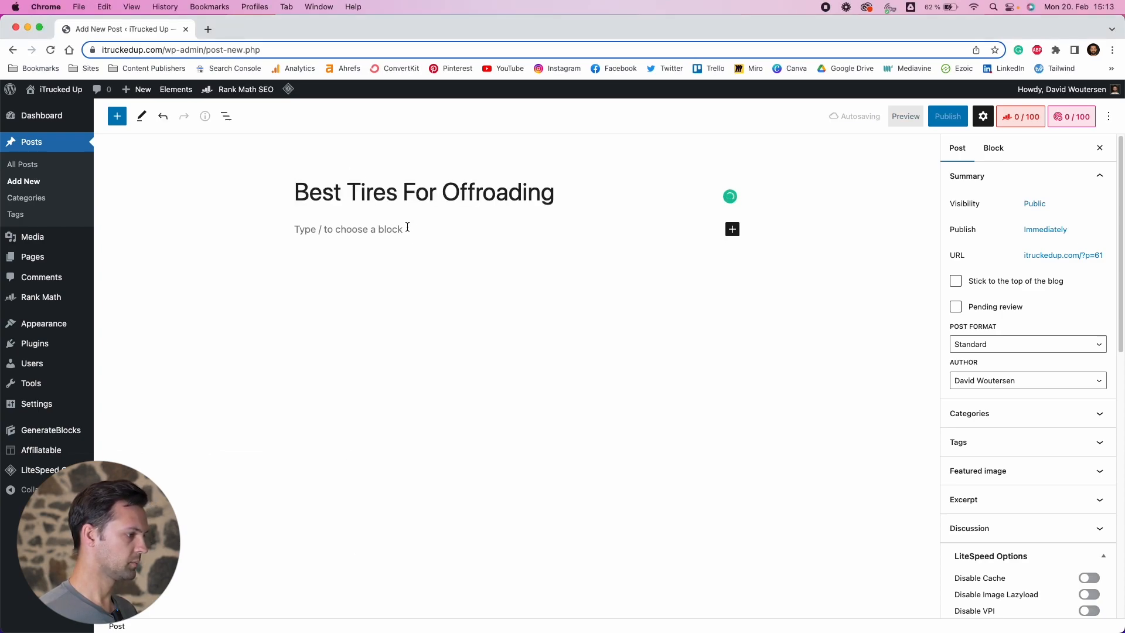
Insert a Container block below the post title
{"action": "left_click", "coordinate": [401, 228]}
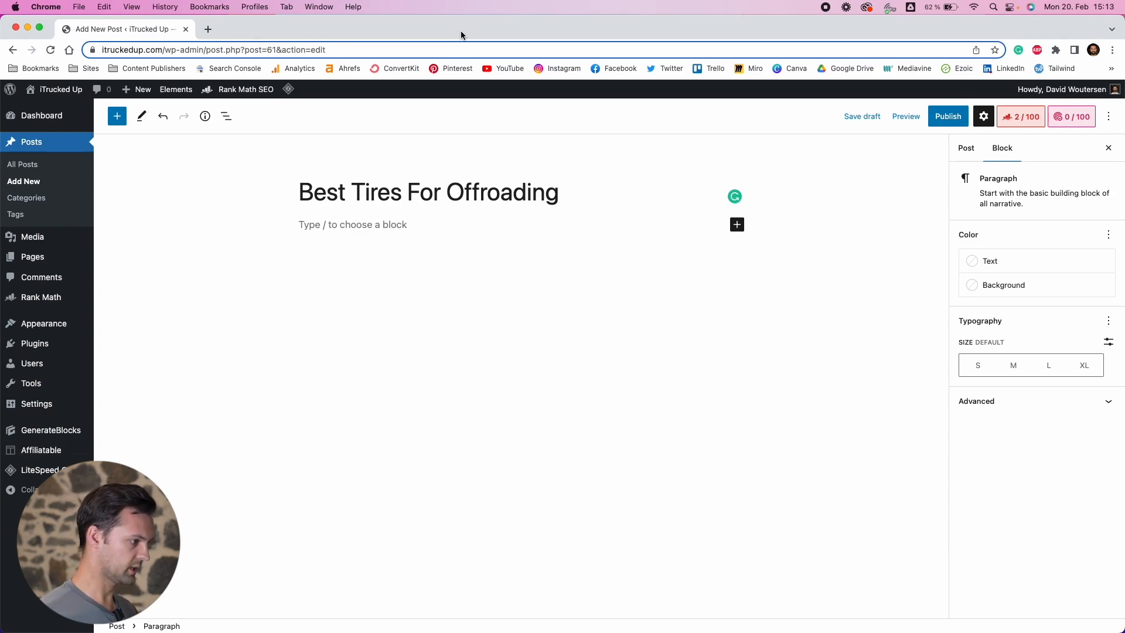
{"action": "left_click", "coordinate": [736, 225]}
{"action": "left_click", "coordinate": [890, 310]}
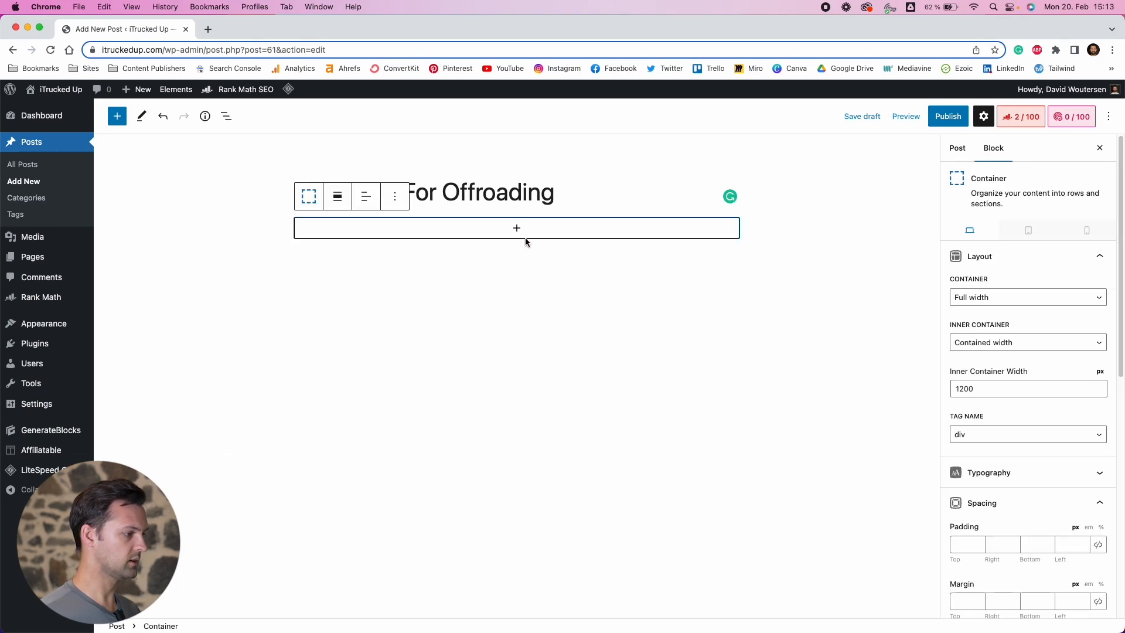
Duplicate the Container block to create a second container beneath it
{"action": "left_click", "coordinate": [226, 118]}
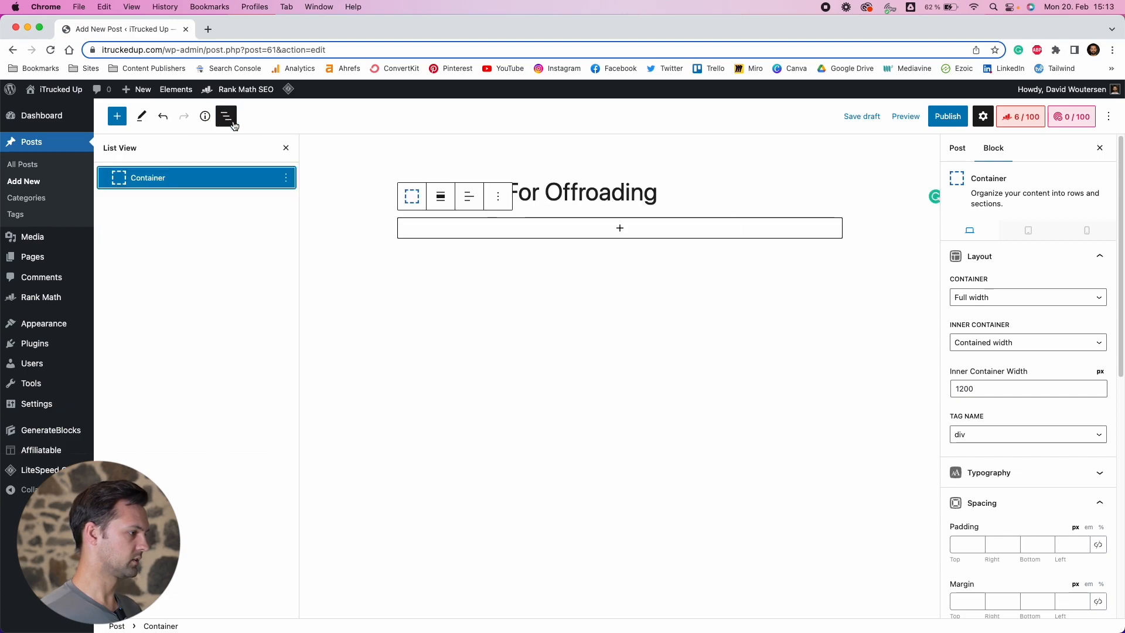
{"action": "left_click", "coordinate": [286, 177]}
{"action": "left_click", "coordinate": [309, 251]}
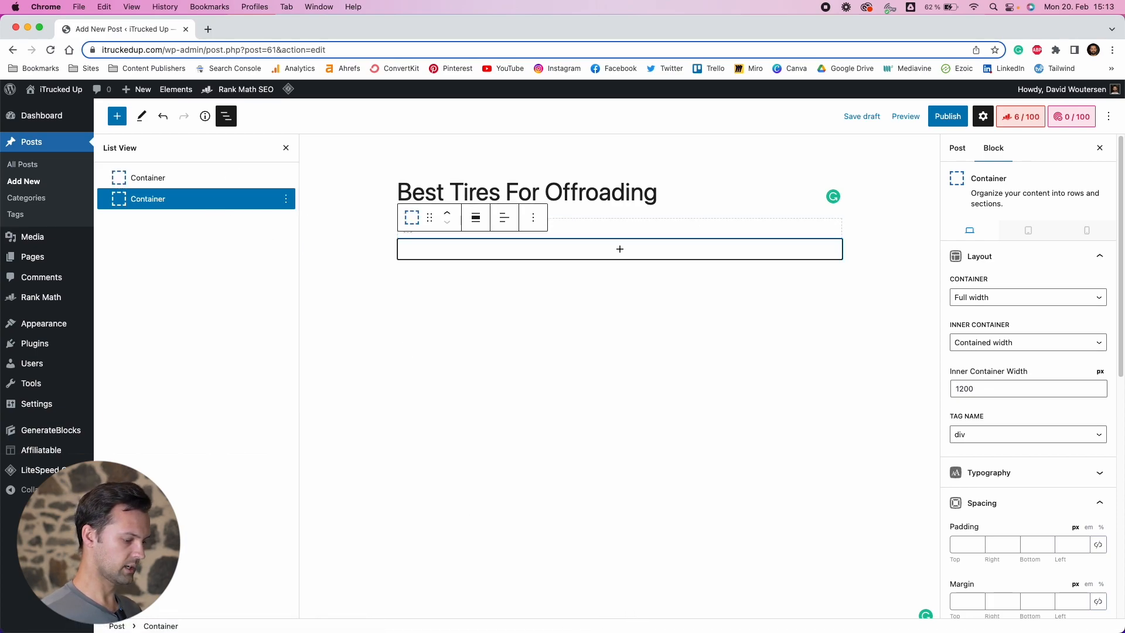
Examine the layout of the Authority Hacker content writing services article in another browser window
{"action": "left_click_drag", "start_coordinate": [574, 631], "coordinate": [545, 66]}
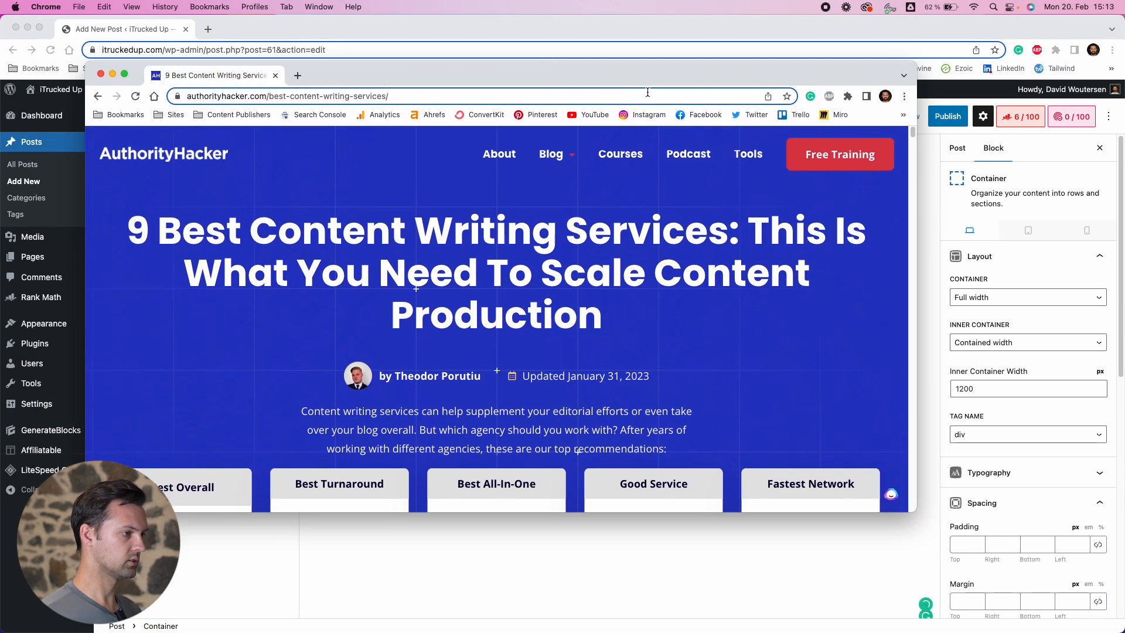
{"action": "double_click", "coordinate": [648, 85]}
{"action": "left_click_drag", "start_coordinate": [378, 184], "coordinate": [633, 220]}
{"action": "left_click", "coordinate": [592, 243]}
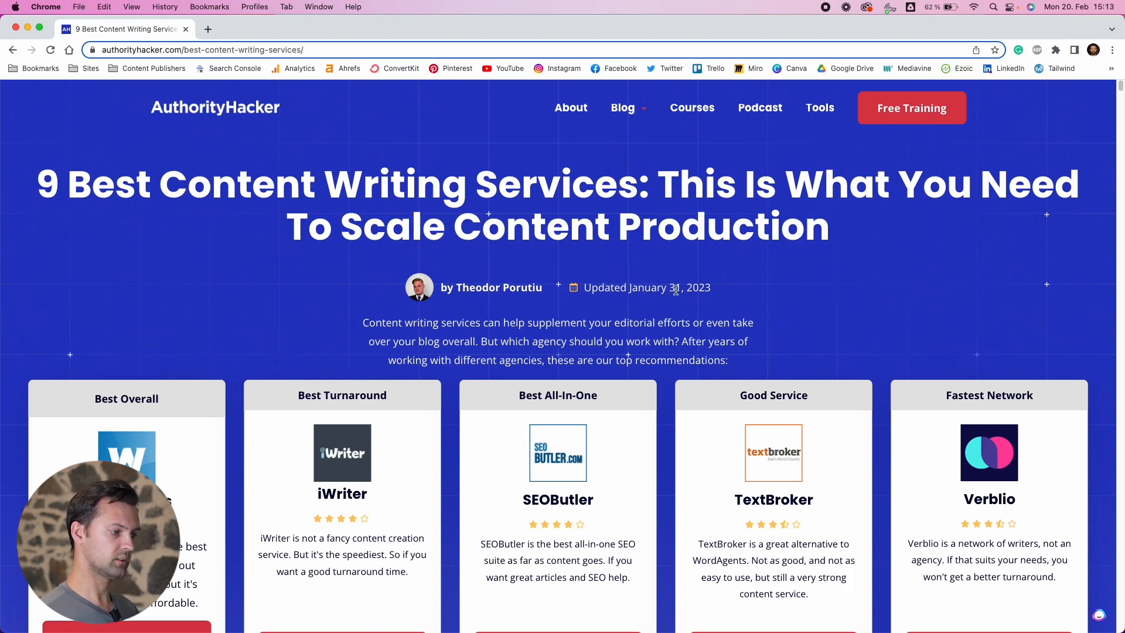
{"action": "left_click_drag", "start_coordinate": [714, 291], "coordinate": [607, 289]}
{"action": "left_click", "coordinate": [589, 292]}
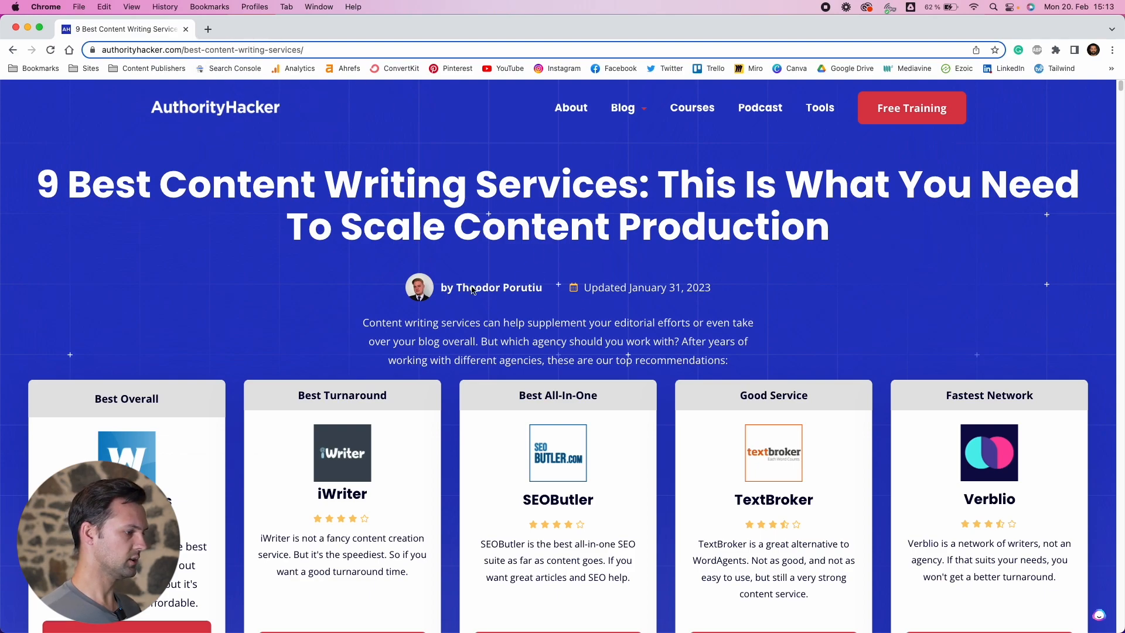
{"action": "scroll", "coordinate": [474, 282], "scroll_direction": "down", "scroll_amount": 5}
{"action": "left_click_drag", "start_coordinate": [354, 130], "coordinate": [1104, 521]}
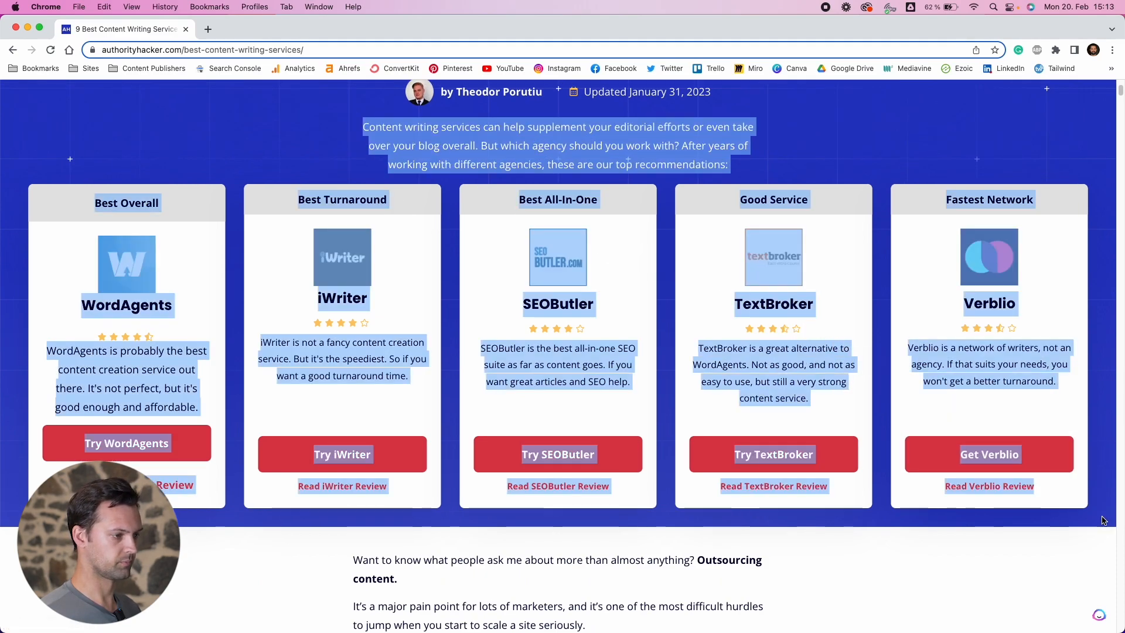
{"action": "left_click", "coordinate": [1103, 520]}
{"action": "left_click_drag", "start_coordinate": [368, 123], "coordinate": [705, 170]}
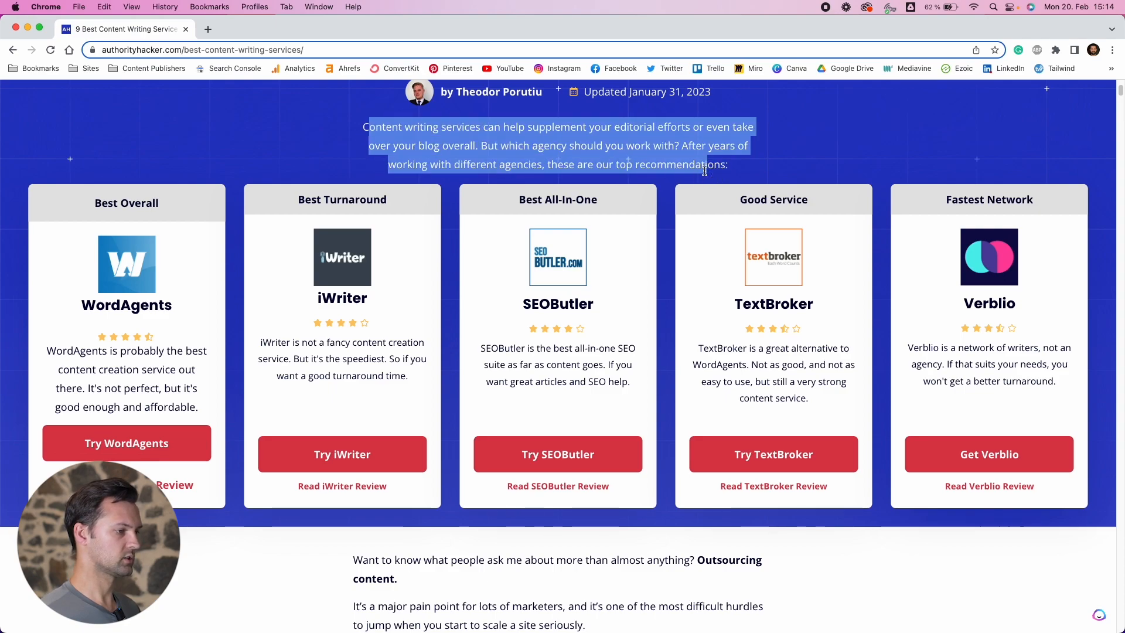
{"action": "left_click", "coordinate": [705, 171]}
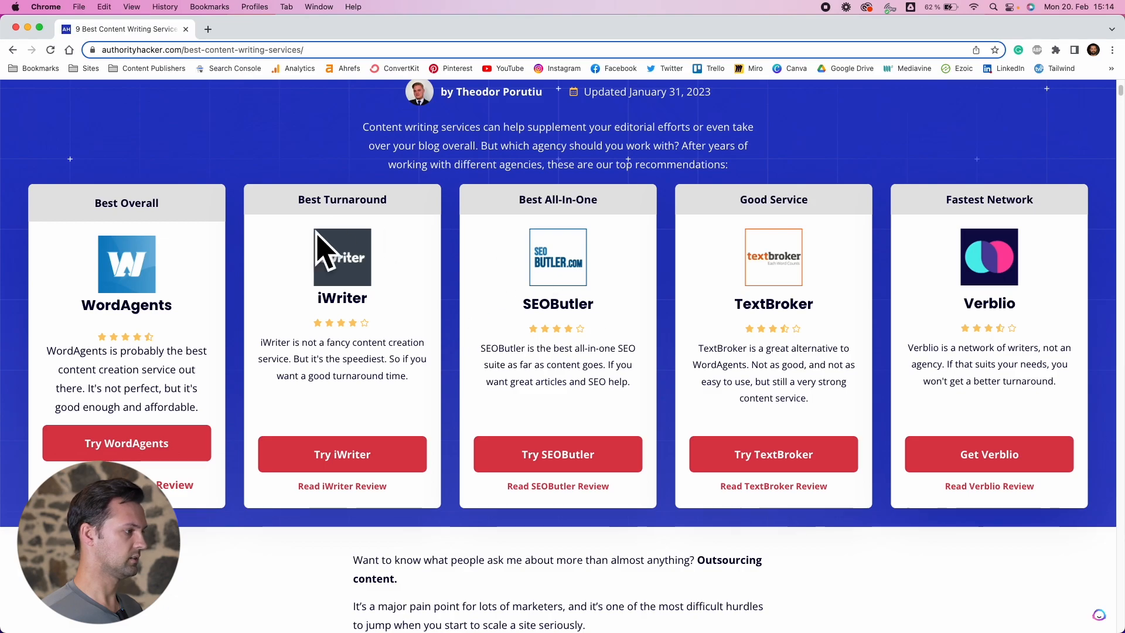
{"action": "left_click", "coordinate": [29, 29]}
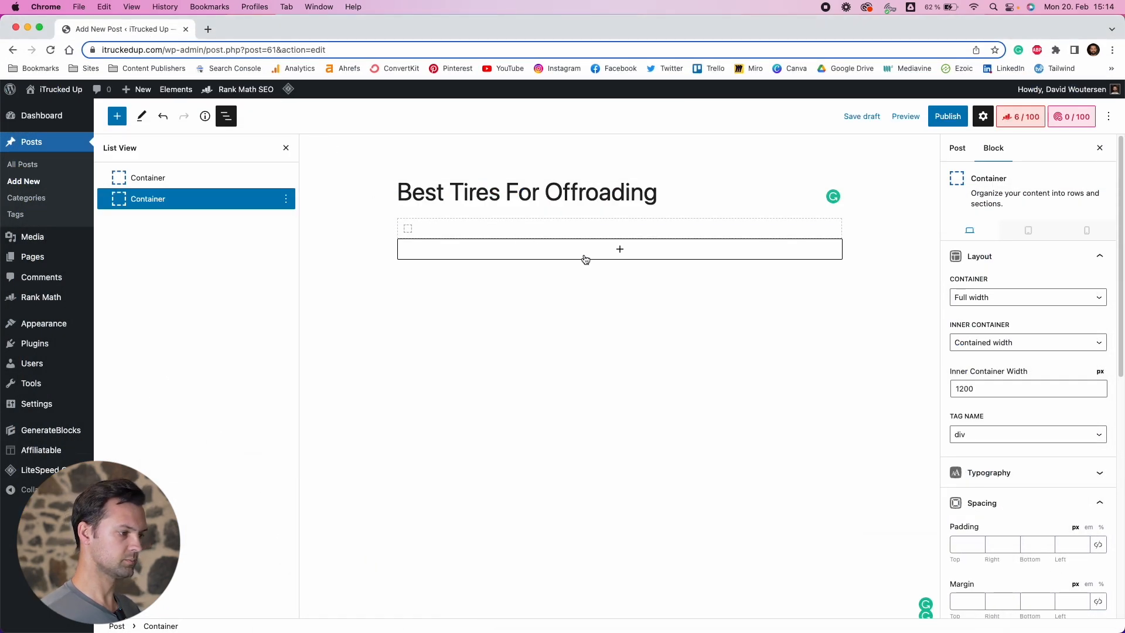
Set the first container's HTML anchor to Intro
{"action": "left_click", "coordinate": [164, 178]}
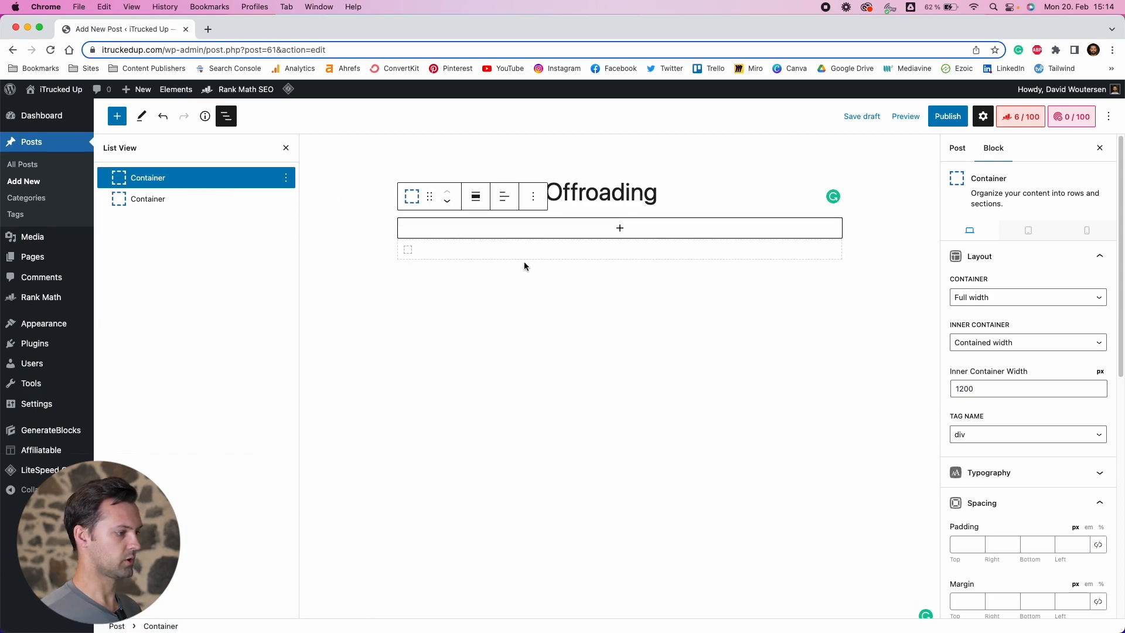
{"action": "left_click", "coordinate": [212, 200]}
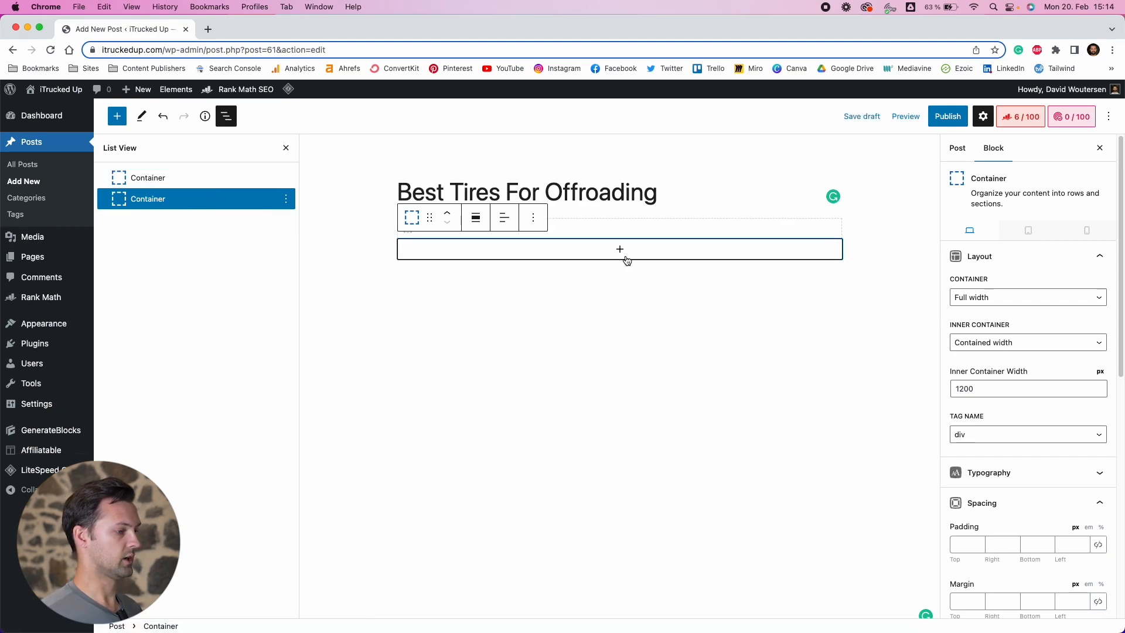
{"action": "left_click", "coordinate": [228, 184]}
{"action": "left_click", "coordinate": [1020, 503]}
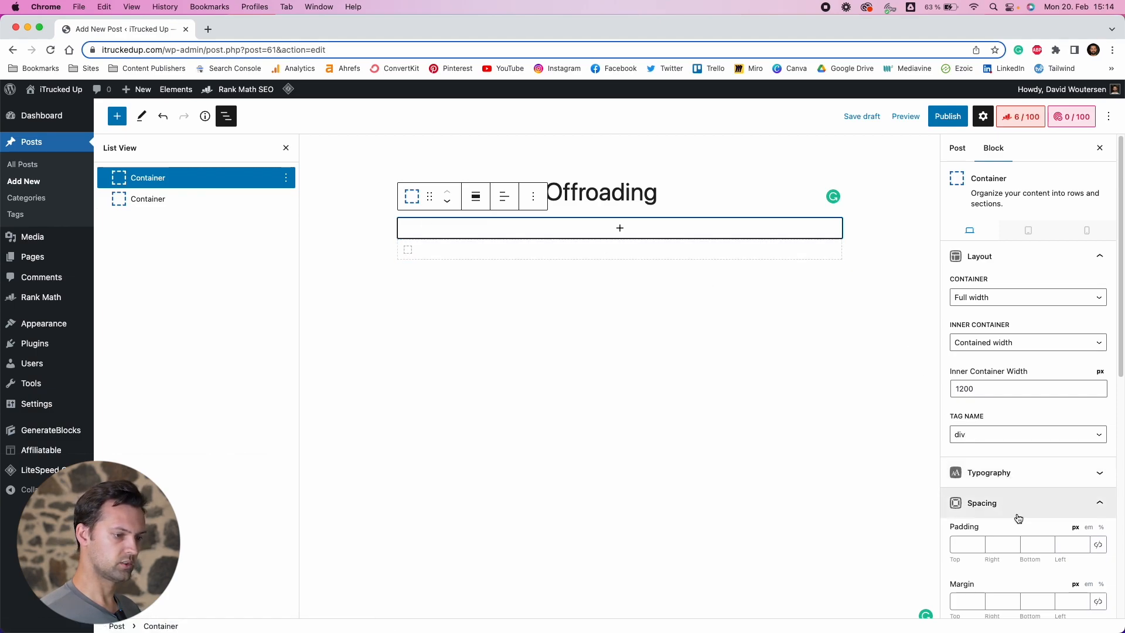
{"action": "left_click", "coordinate": [1014, 258]}
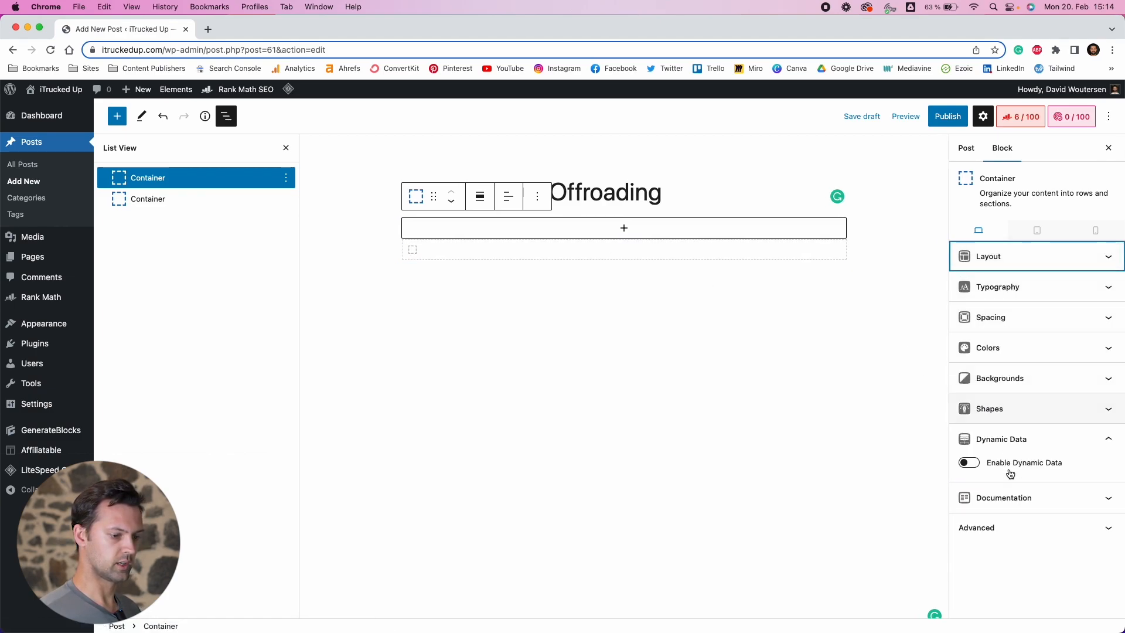
{"action": "left_click", "coordinate": [1006, 528]}
{"action": "left_click", "coordinate": [994, 561]}
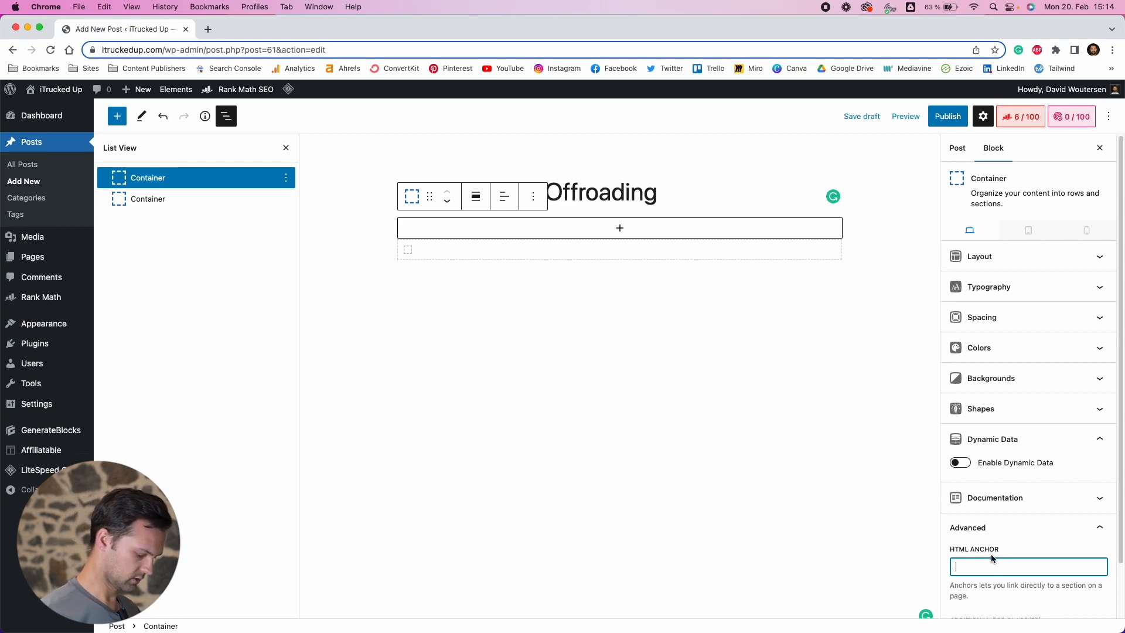
{"action": "type", "text": "Intod"}
{"action": "key", "text": "BackSpace"}
{"action": "key", "text": "BackSpace"}
{"action": "type", "text": "ro-"}
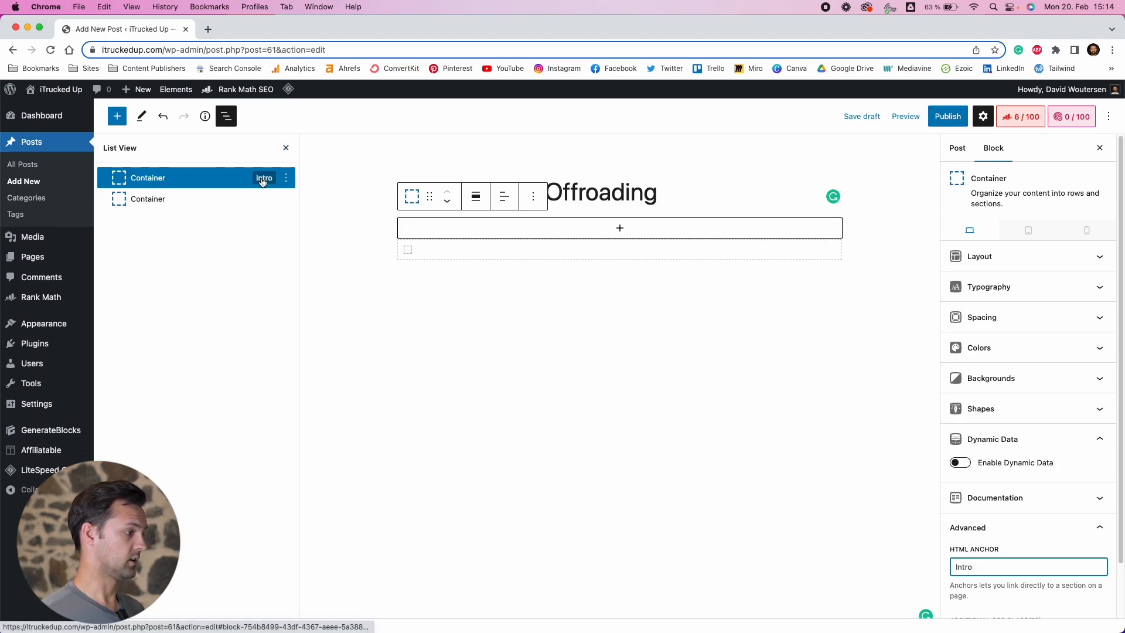
Set the second container's HTML anchor to Table
{"action": "left_click", "coordinate": [231, 198]}
{"action": "left_click", "coordinate": [1034, 571]}
{"action": "type", "text": "Table"}
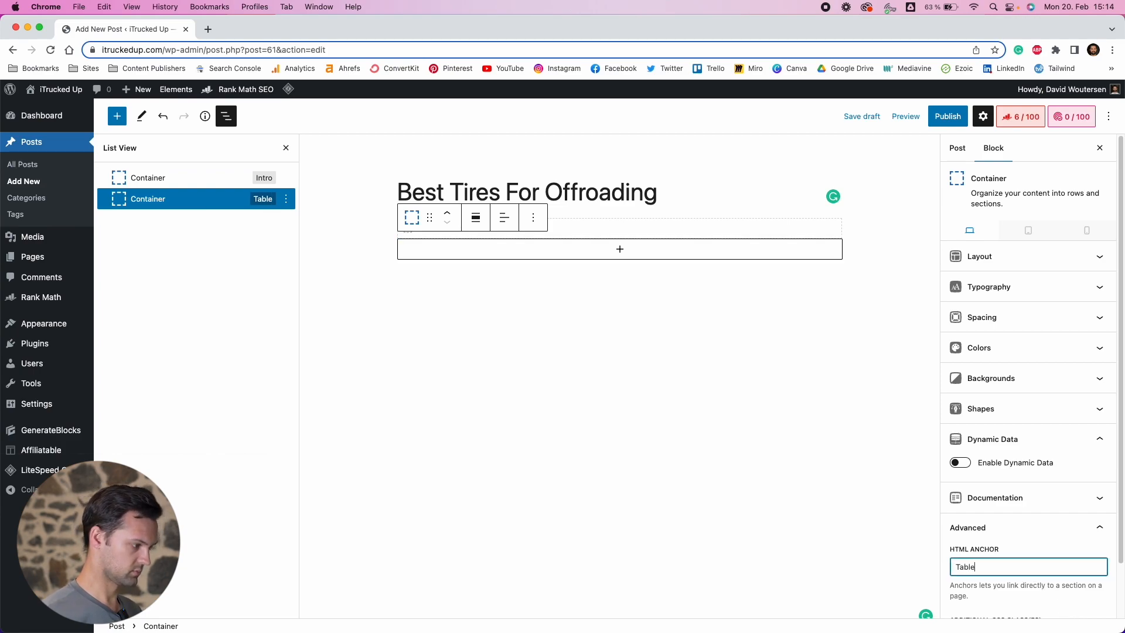
Set the post's sidebar layout to No Sidebars
{"action": "left_click", "coordinate": [288, 306]}
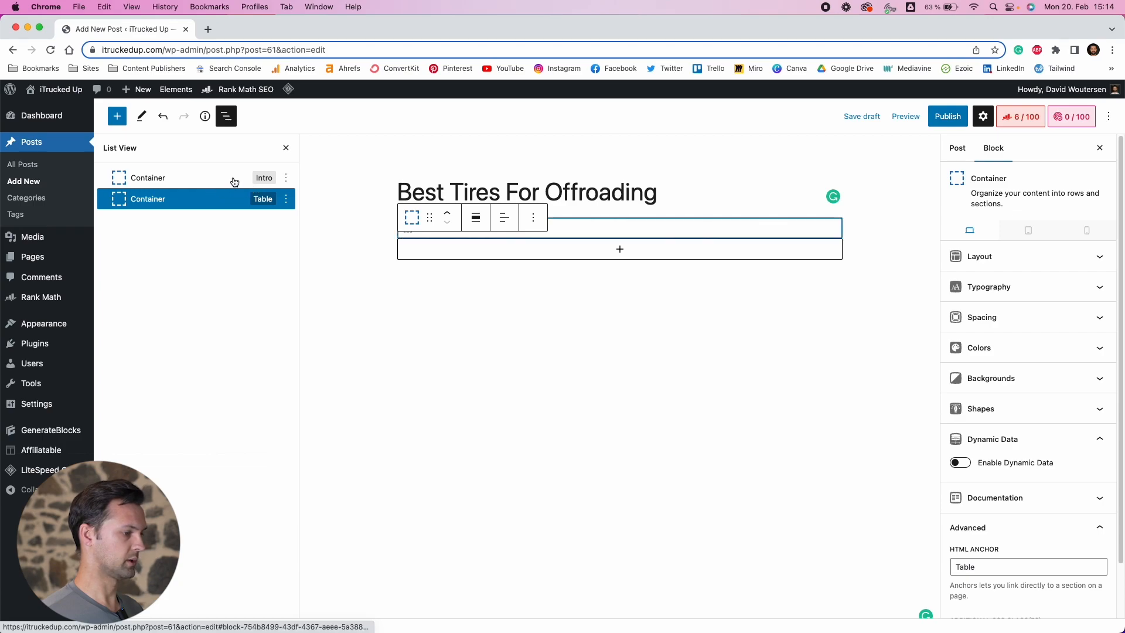
{"action": "left_click", "coordinate": [143, 173]}
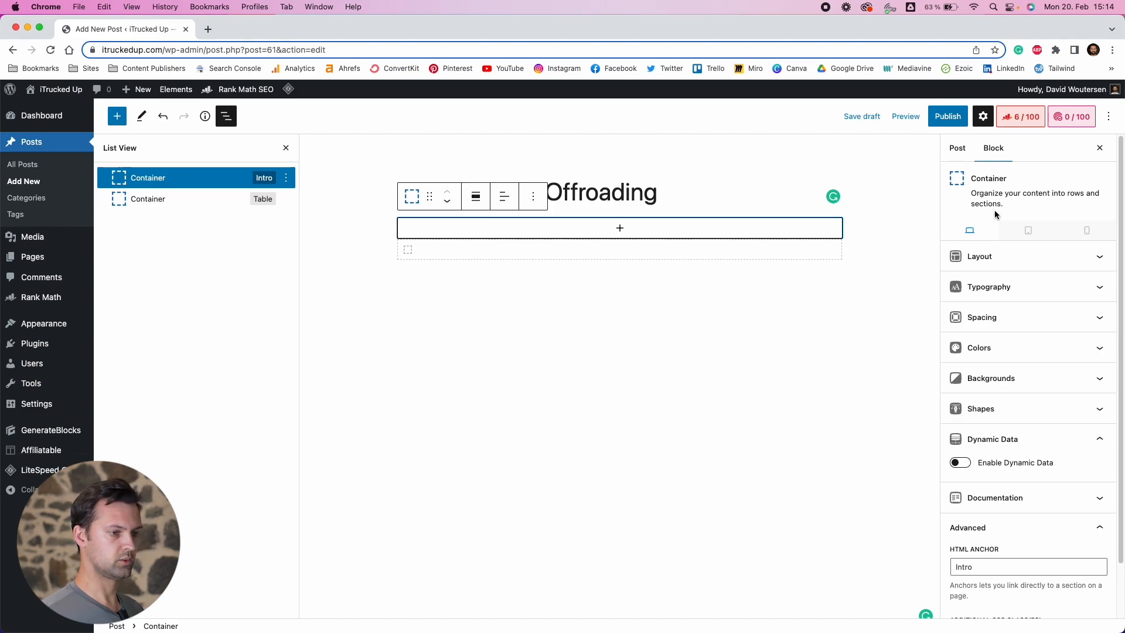
{"action": "scroll", "coordinate": [957, 253], "scroll_direction": "down", "scroll_amount": 1}
{"action": "left_click", "coordinate": [956, 147]}
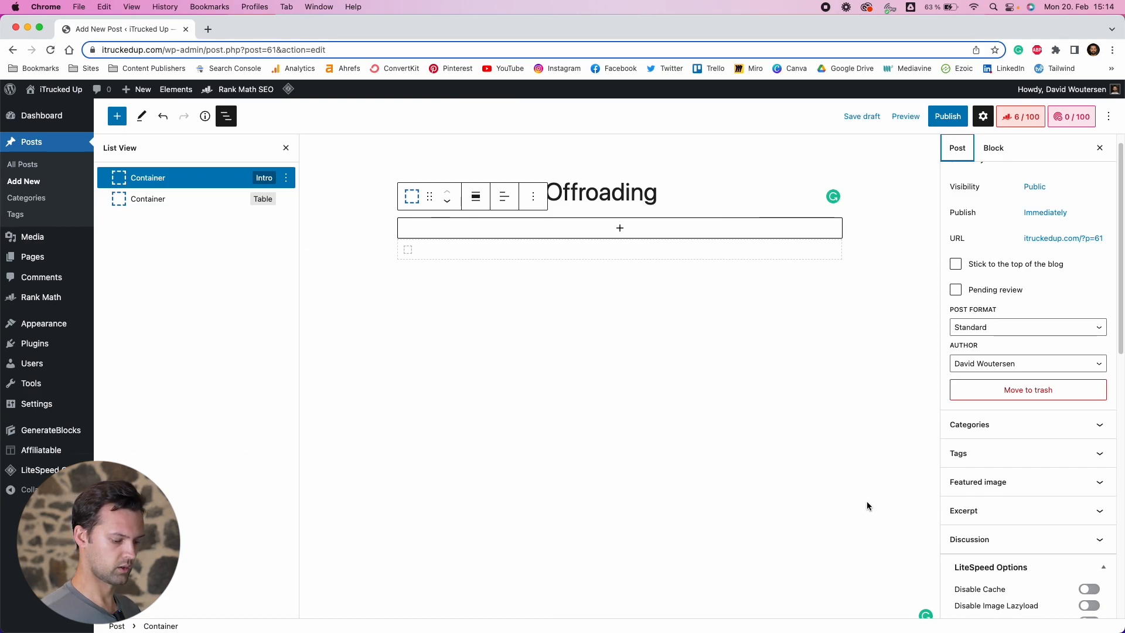
{"action": "scroll", "coordinate": [1007, 538], "scroll_direction": "down", "scroll_amount": 10}
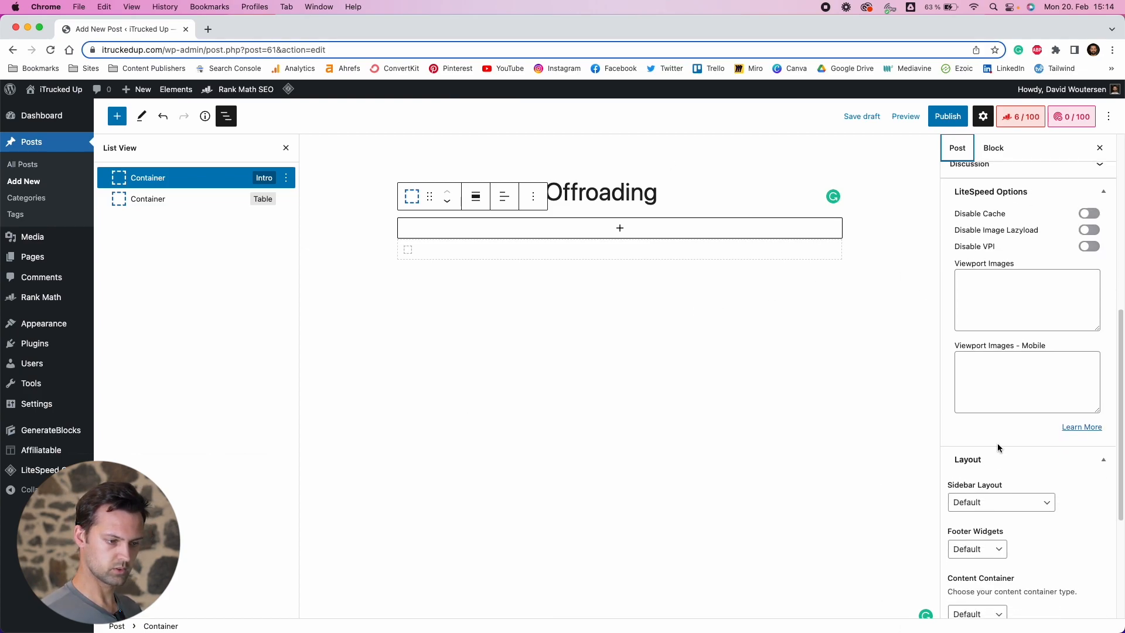
{"action": "scroll", "coordinate": [985, 427], "scroll_direction": "up", "scroll_amount": 4}
{"action": "scroll", "coordinate": [977, 360], "scroll_direction": "down", "scroll_amount": 5}
{"action": "scroll", "coordinate": [977, 360], "scroll_direction": "down", "scroll_amount": 4}
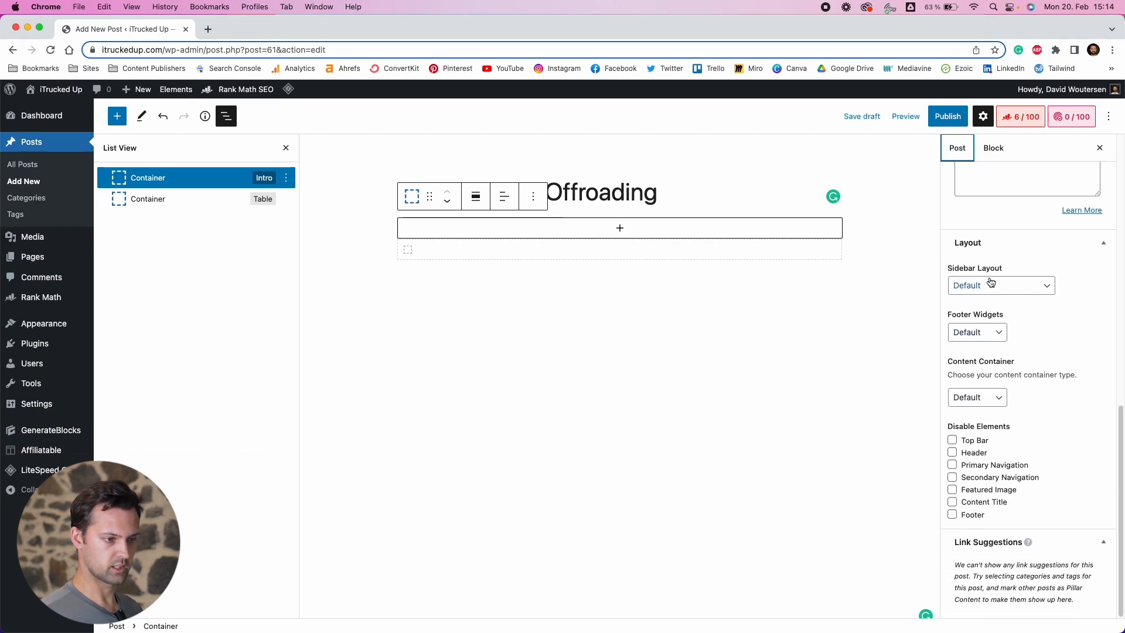
{"action": "left_click", "coordinate": [989, 287]}
{"action": "left_click", "coordinate": [981, 326]}
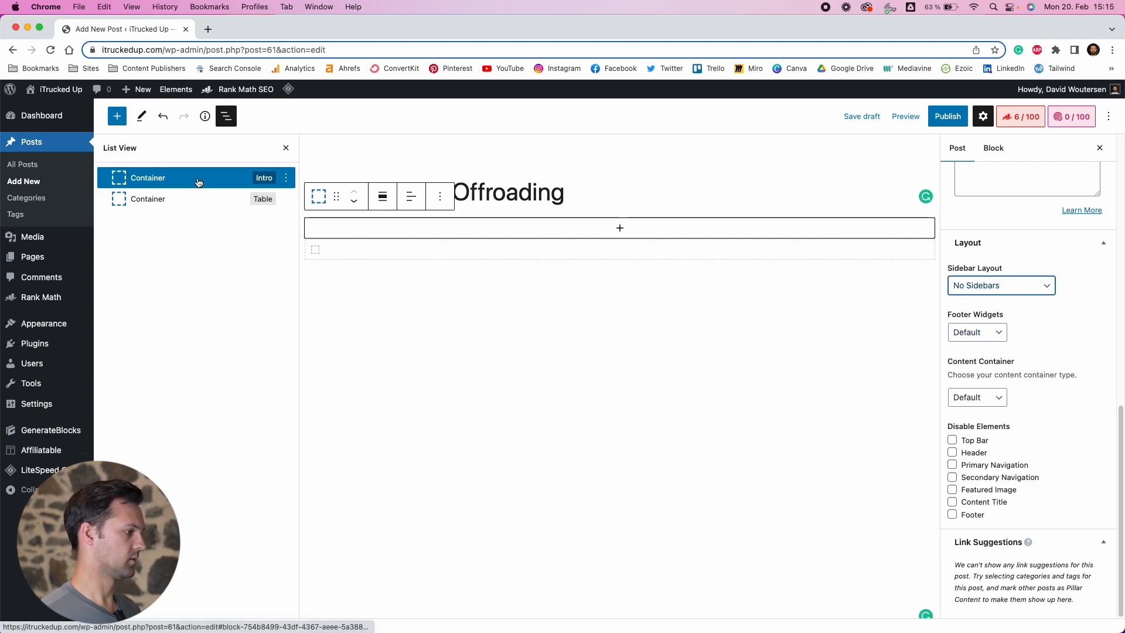
Set the Table container's block alignment to Full width
{"action": "left_click", "coordinate": [187, 204]}
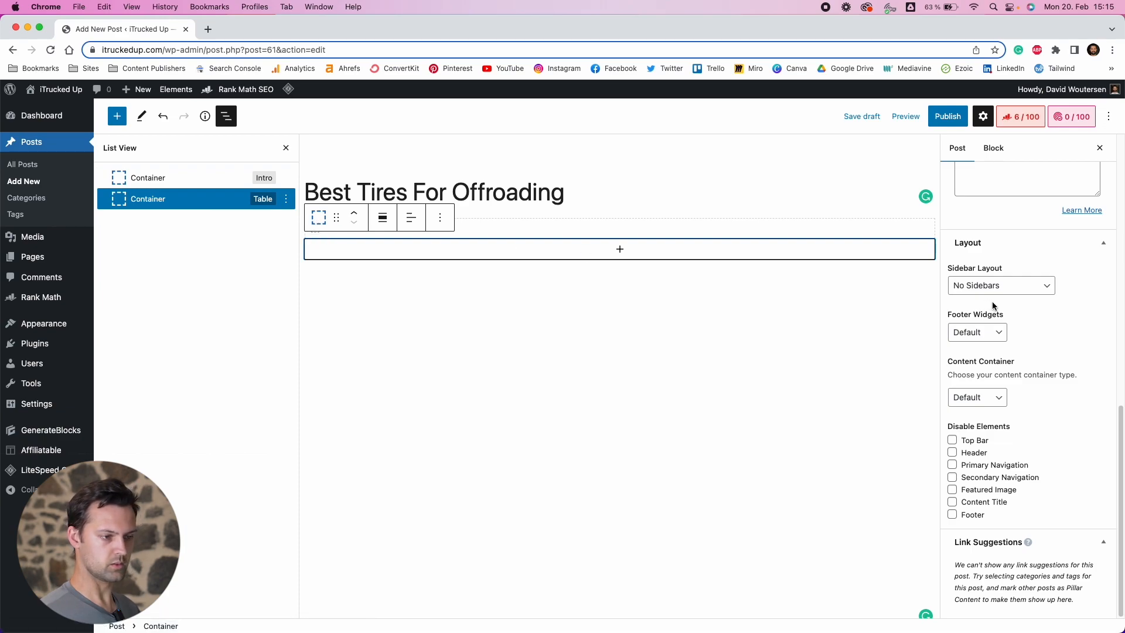
{"action": "scroll", "coordinate": [991, 305], "scroll_direction": "up", "scroll_amount": 10}
{"action": "left_click", "coordinate": [993, 147]}
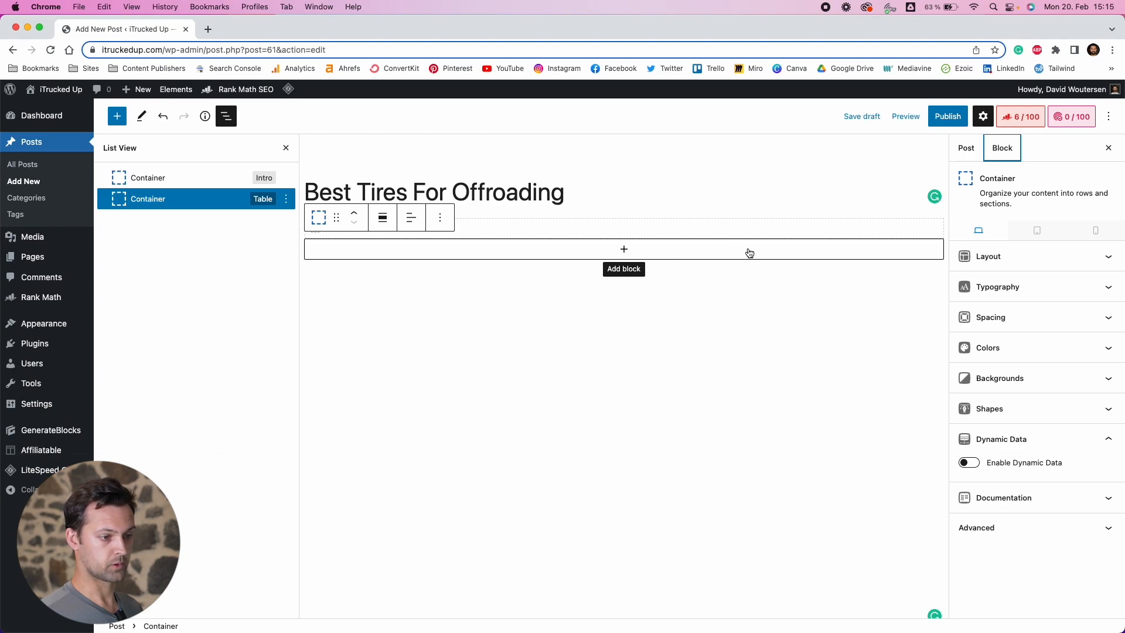
{"action": "left_click", "coordinate": [1014, 256]}
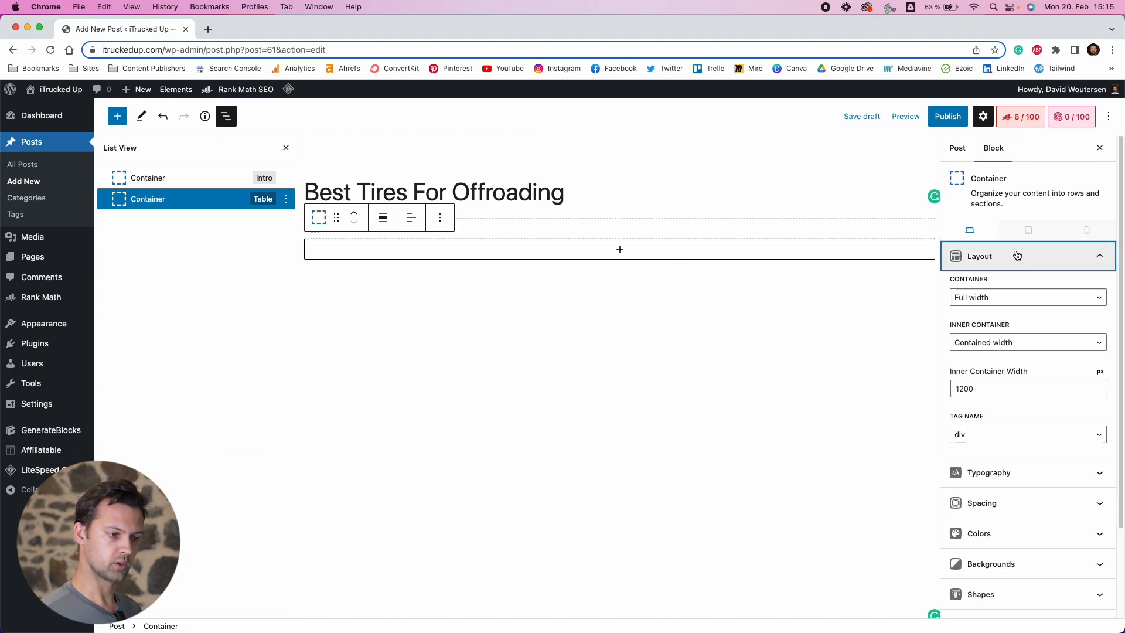
{"action": "left_click", "coordinate": [1014, 303]}
{"action": "left_click", "coordinate": [1011, 298]}
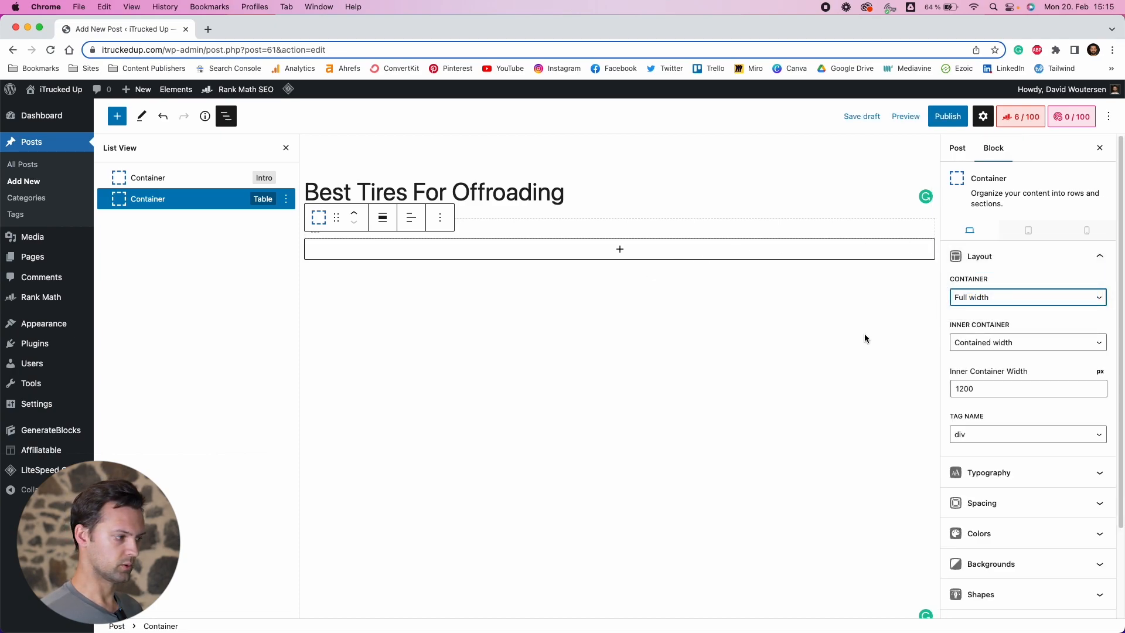
{"action": "left_click", "coordinate": [383, 218]}
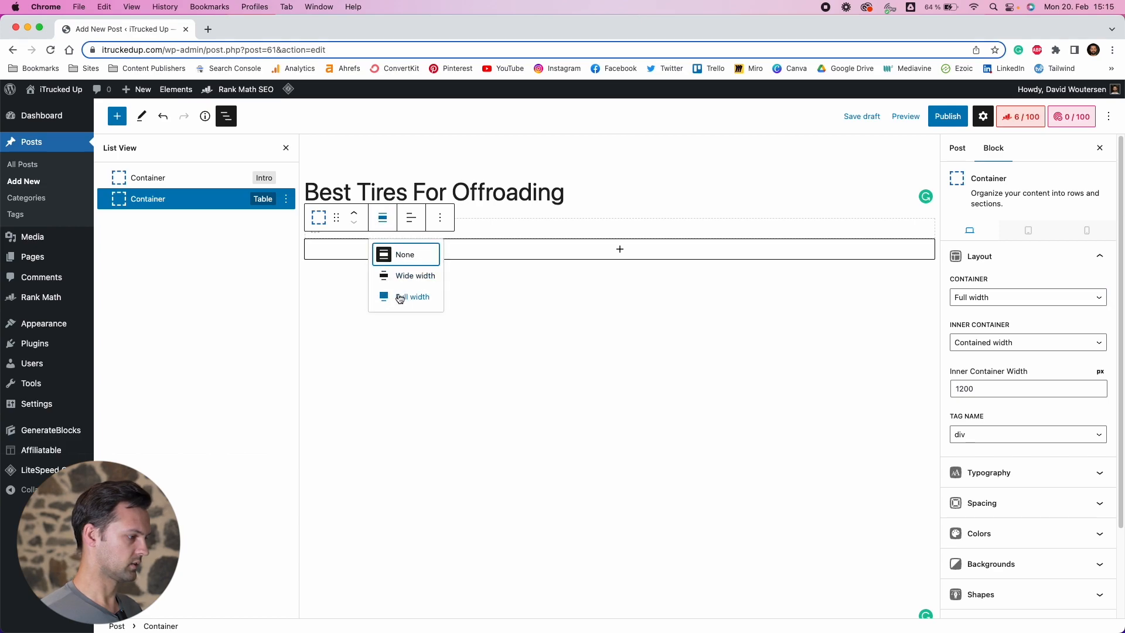
{"action": "left_click", "coordinate": [400, 297]}
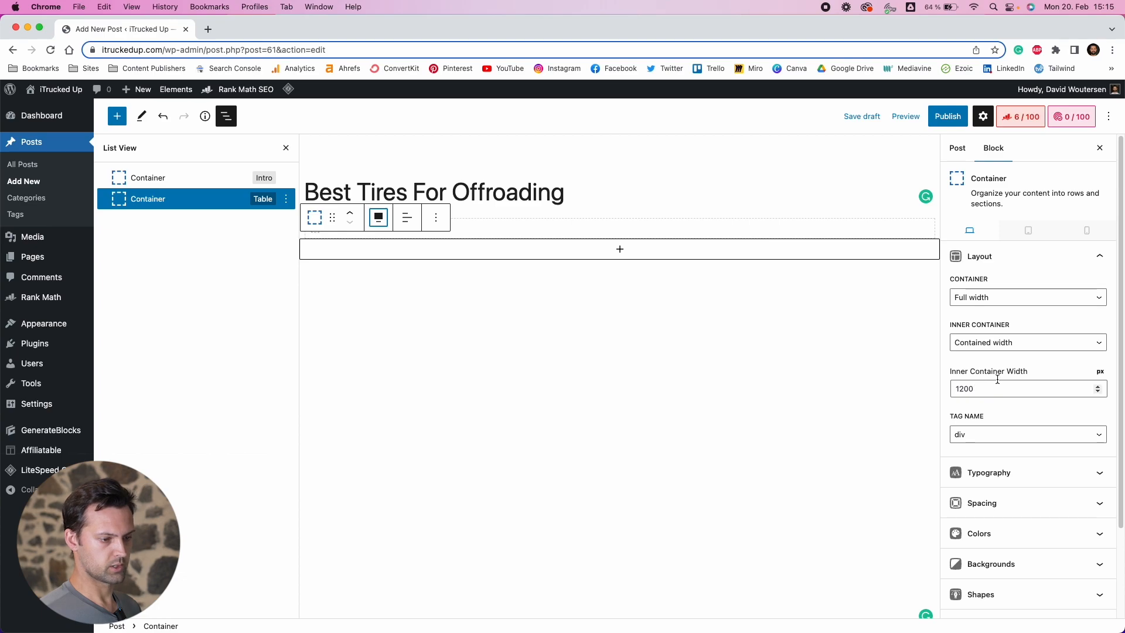
Set the Table container's inner container to Full width
{"action": "left_click_drag", "start_coordinate": [963, 388], "coordinate": [960, 389]}
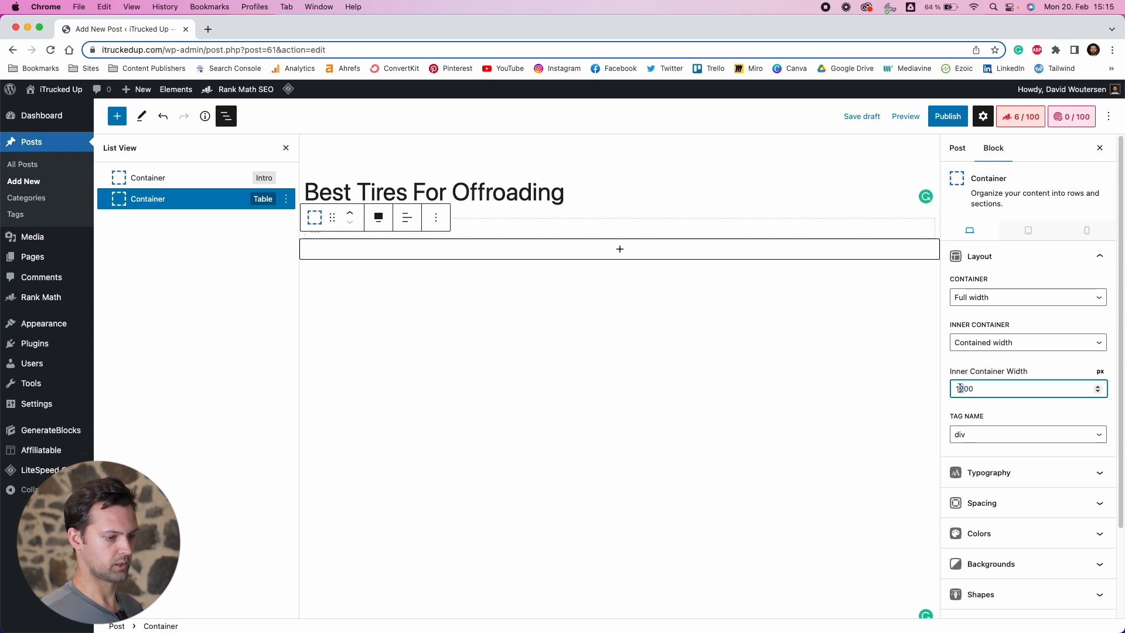
{"action": "left_click", "coordinate": [989, 345]}
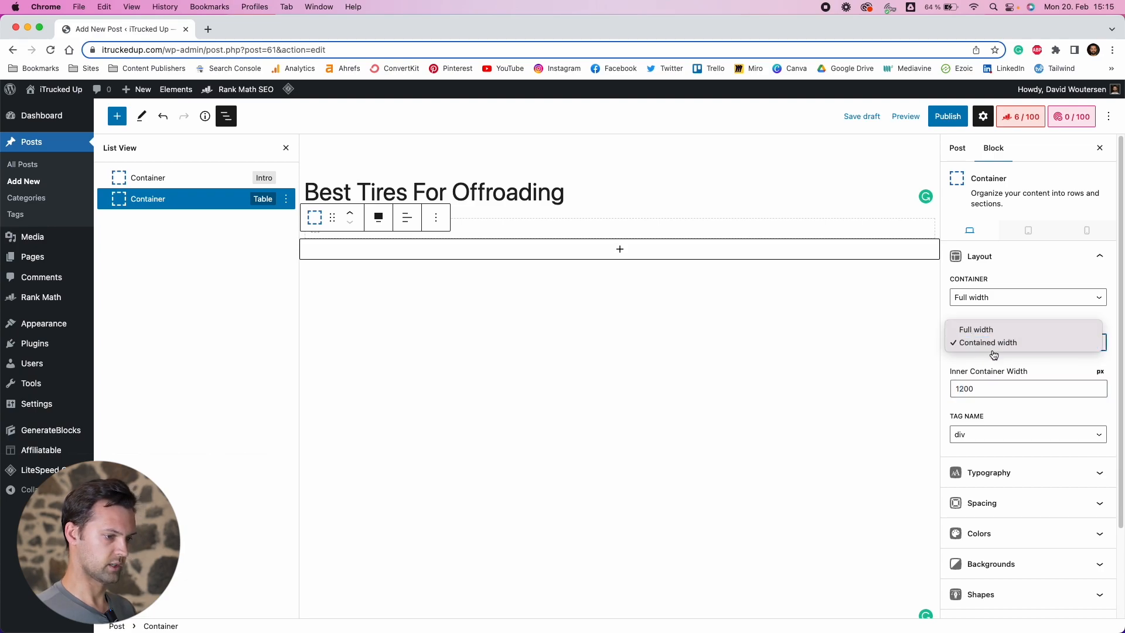
{"action": "left_click", "coordinate": [992, 326]}
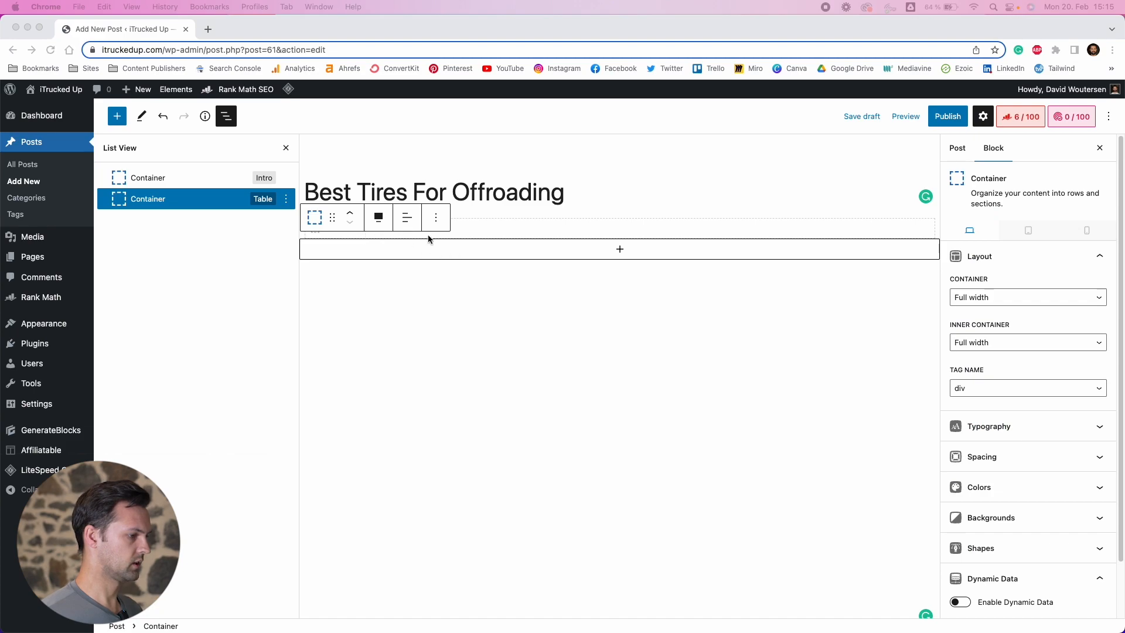
Insert a Grid block inside the Table container using the four-column layout
{"action": "left_click", "coordinate": [620, 249]}
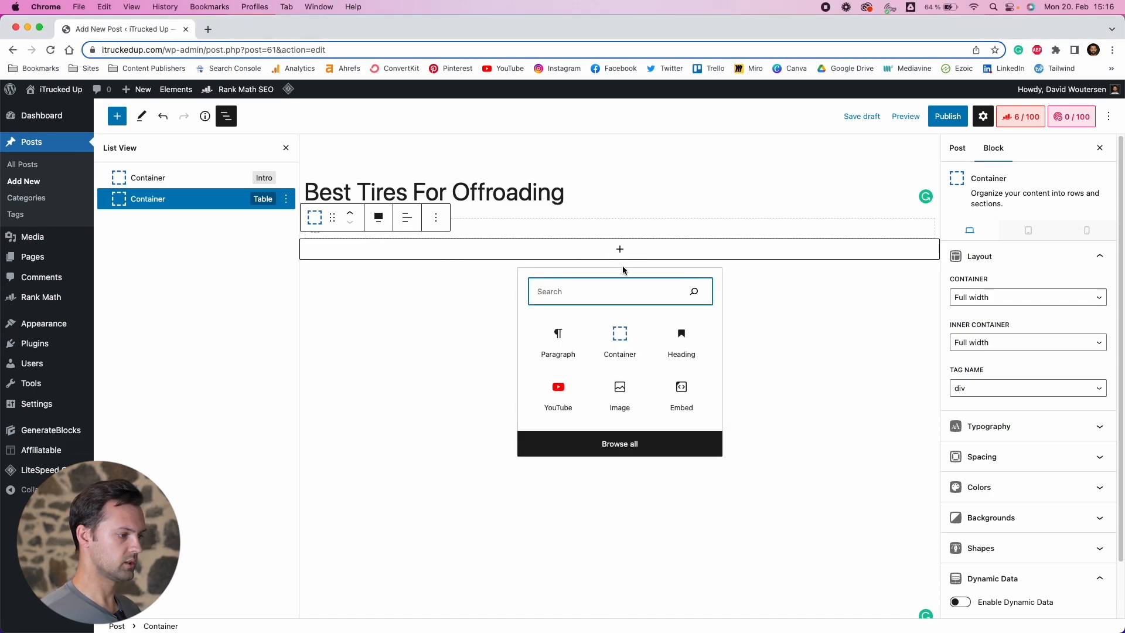
{"action": "type", "text": "grid"}
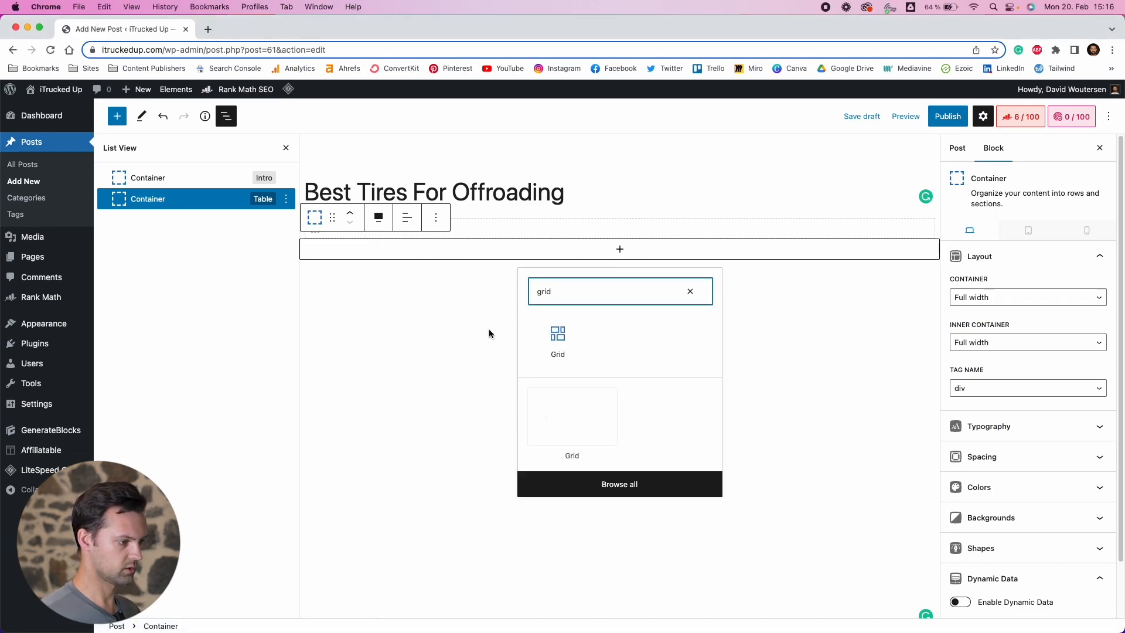
{"action": "left_click", "coordinate": [554, 335]}
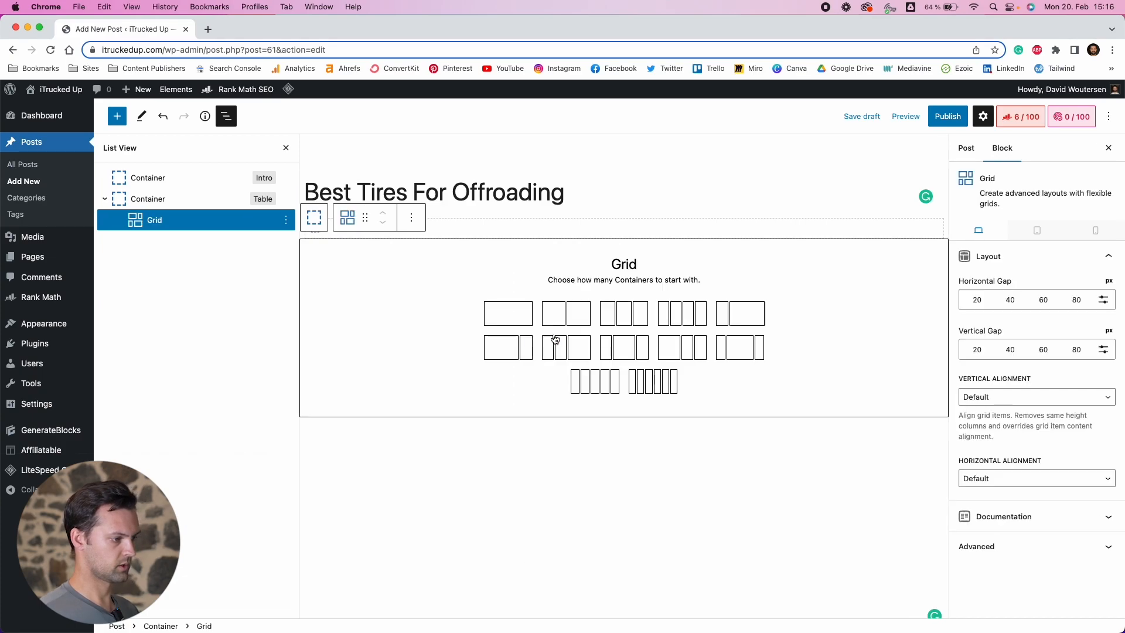
{"action": "left_click", "coordinate": [666, 325]}
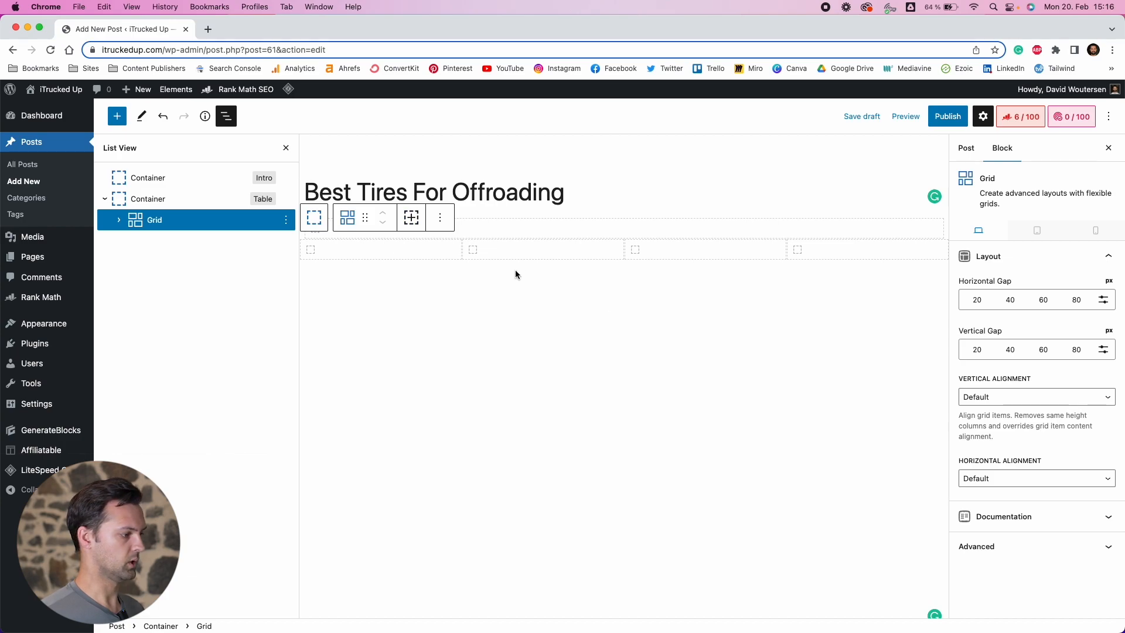
Remove three of the grid's four containers, keeping only the first one
{"action": "left_click", "coordinate": [120, 222]}
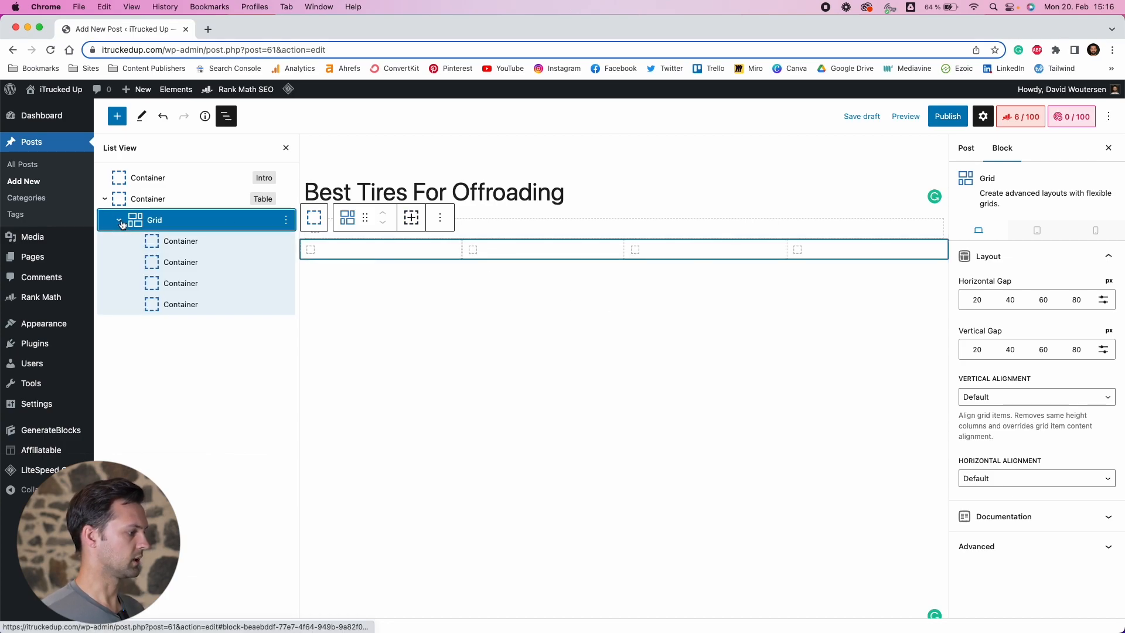
{"action": "left_click", "coordinate": [179, 243]}
{"action": "left_click", "coordinate": [180, 263]}
{"action": "left_click", "coordinate": [181, 284]}
{"action": "left_click", "coordinate": [181, 305]}
{"action": "left_click", "coordinate": [189, 239]}
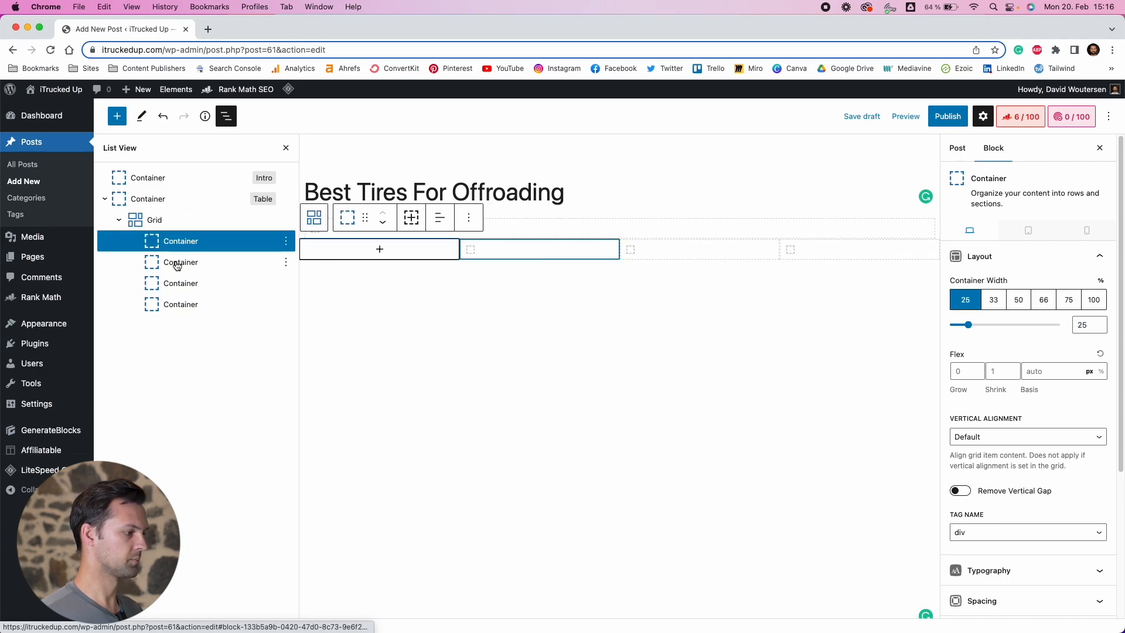
{"action": "left_click", "coordinate": [182, 262]}
{"action": "left_click", "coordinate": [285, 264]}
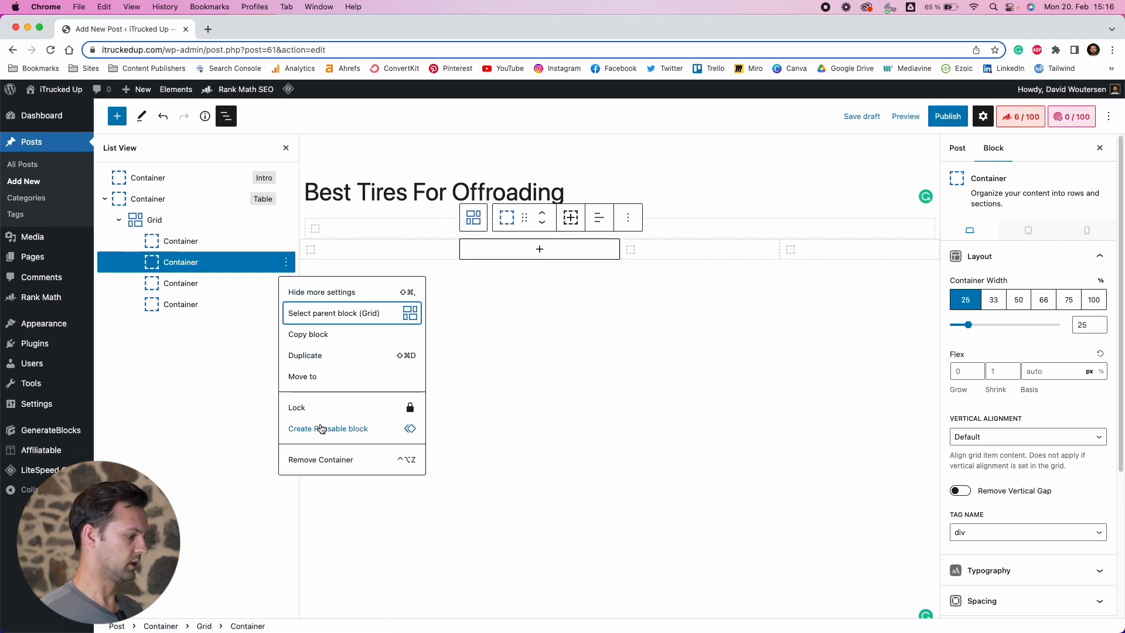
{"action": "left_click", "coordinate": [320, 461]}
{"action": "left_click", "coordinate": [286, 262]}
{"action": "left_click", "coordinate": [304, 460]}
{"action": "left_click", "coordinate": [285, 263]}
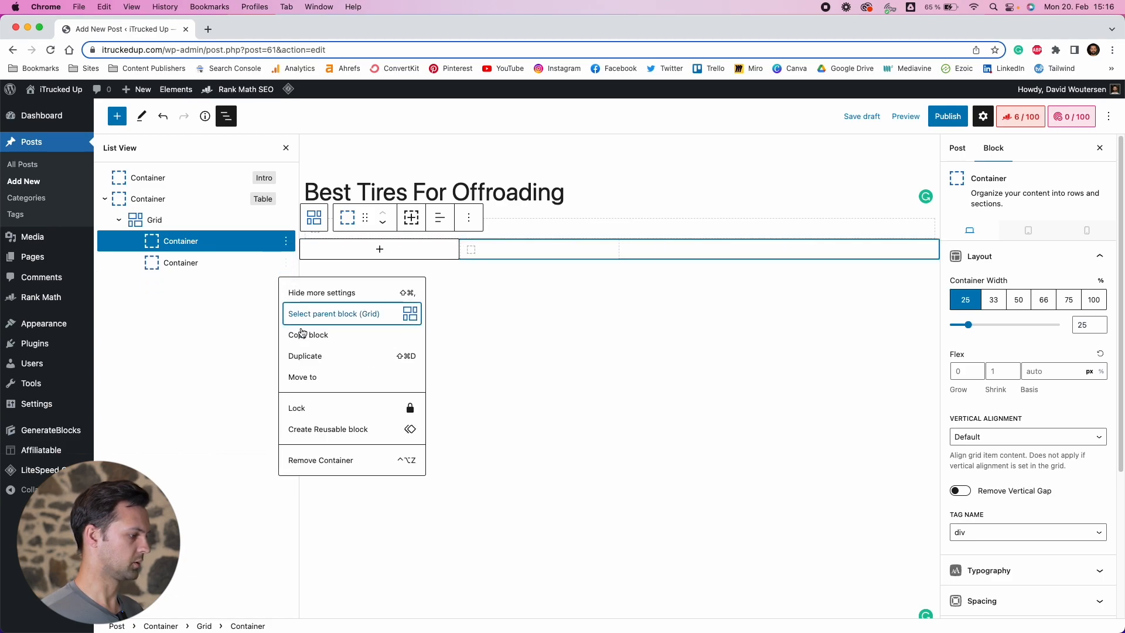
{"action": "left_click", "coordinate": [305, 460]}
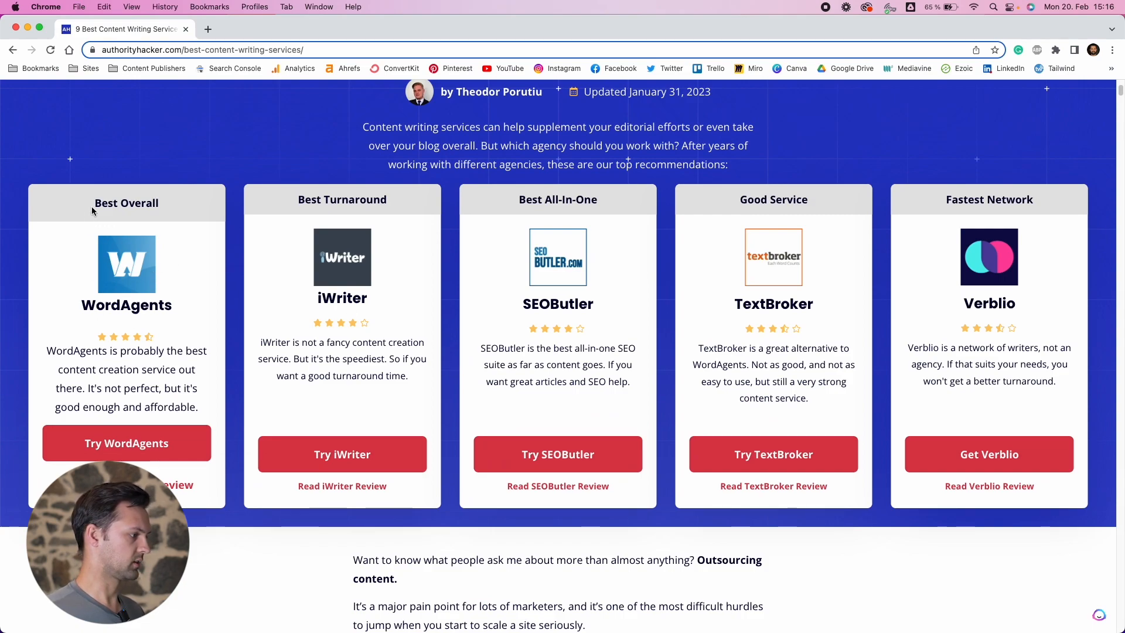
Examine the Best Overall card header in the reference comparison article
{"action": "left_click_drag", "start_coordinate": [95, 203], "coordinate": [165, 208]}
{"action": "left_click", "coordinate": [160, 205]}
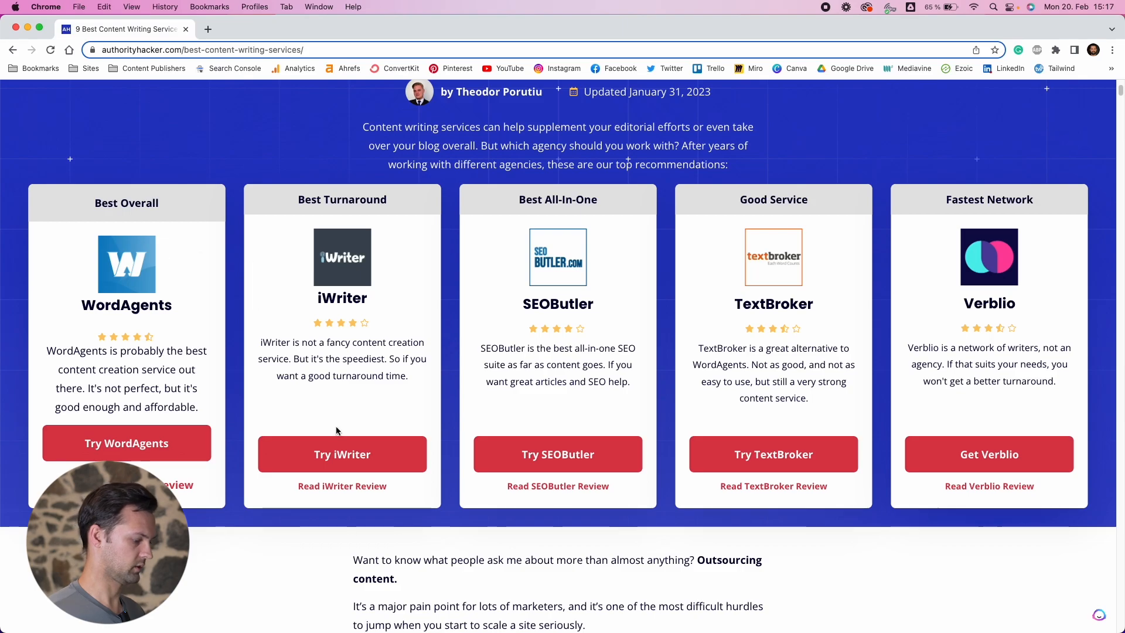
{"action": "left_click_drag", "start_coordinate": [268, 39], "coordinate": [490, 632]}
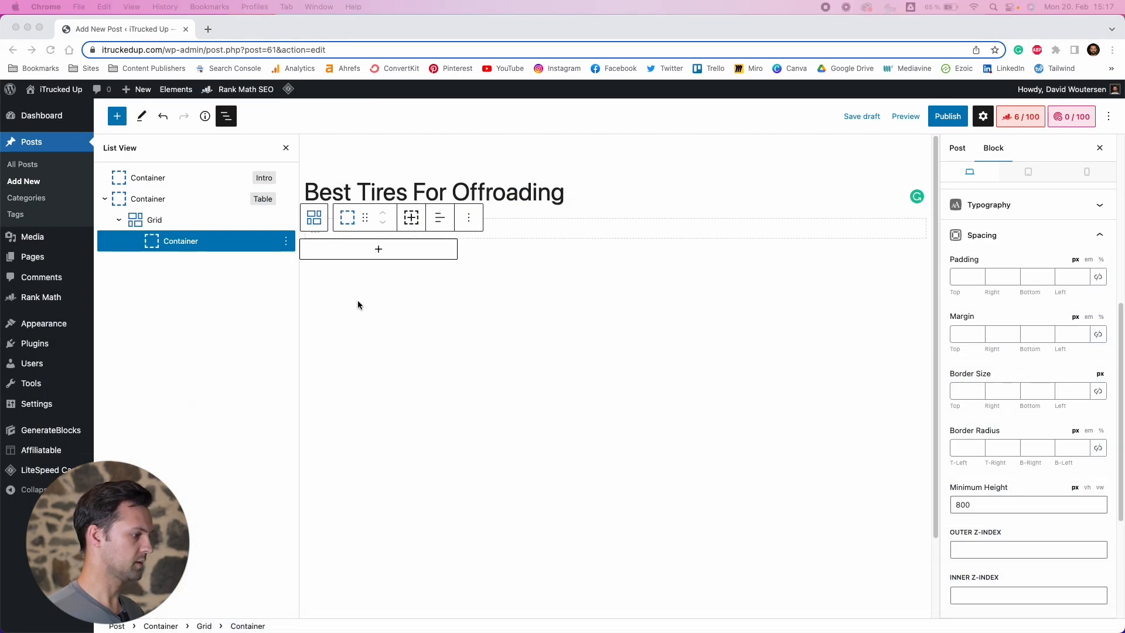
Add a Headline block inside the remaining grid container reading Best Daily Driver
{"action": "left_click", "coordinate": [378, 249]}
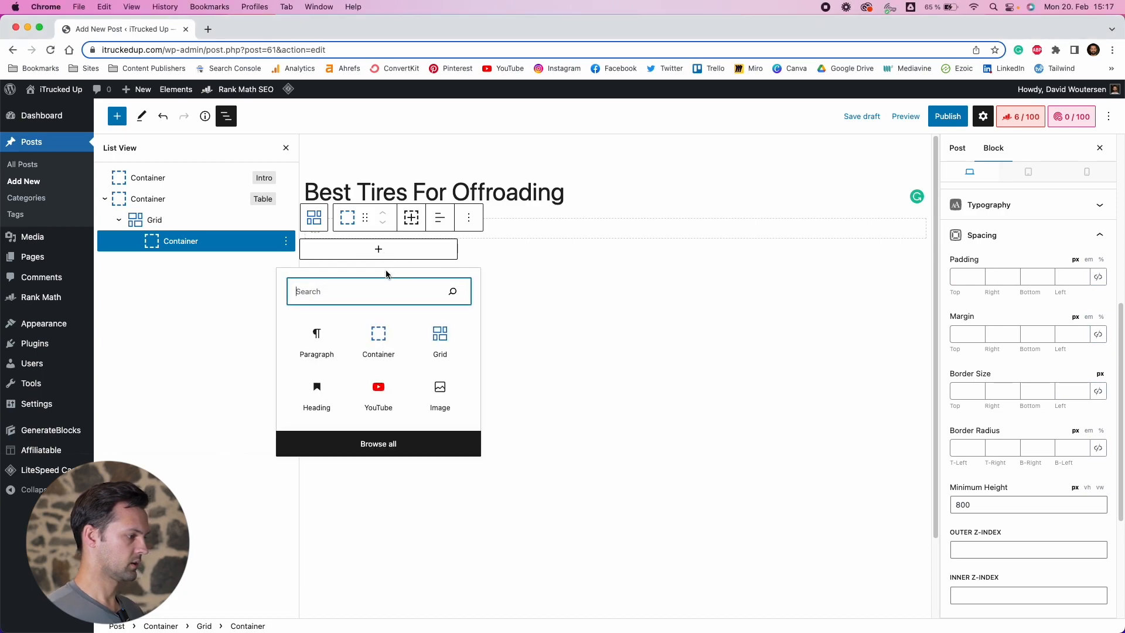
{"action": "type", "text": "headline"}
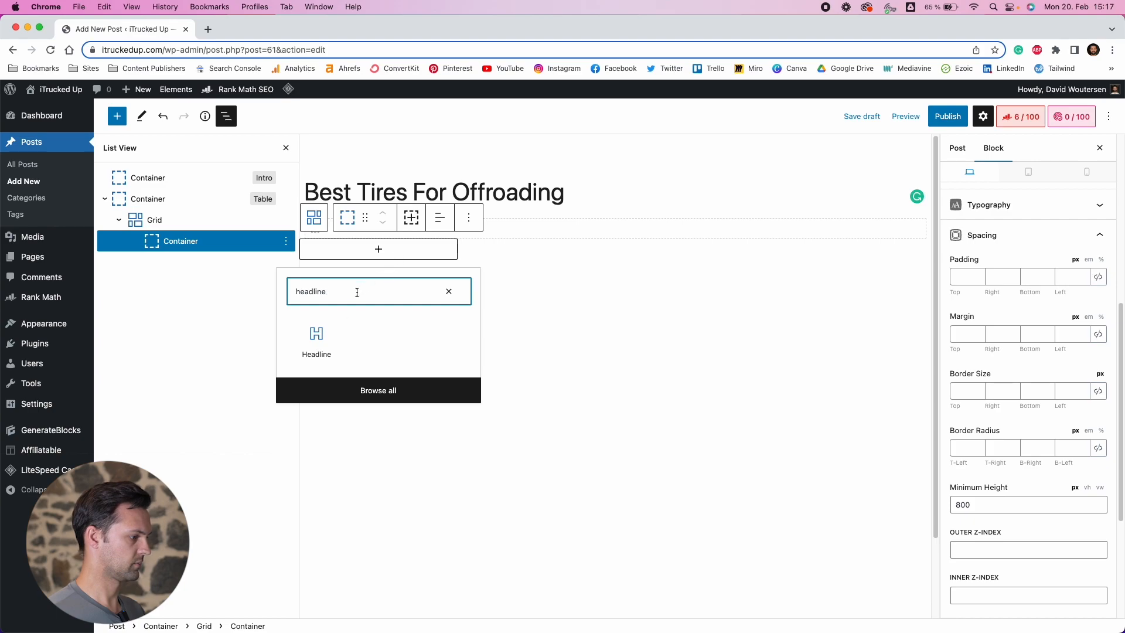
{"action": "left_click", "coordinate": [318, 332]}
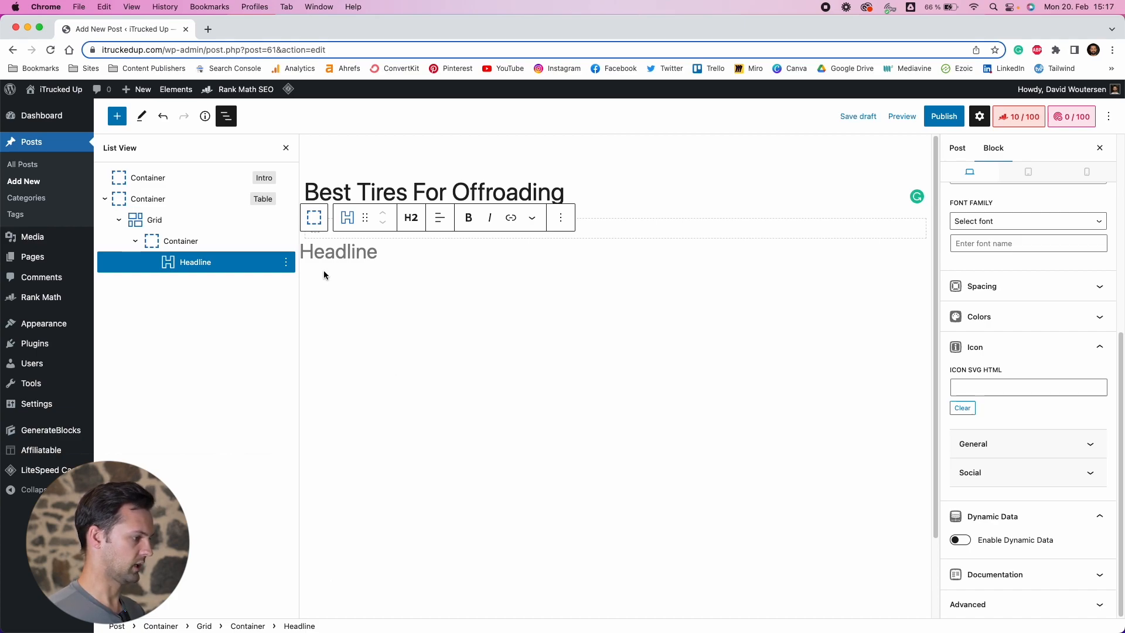
{"action": "type", "text": "Best D"}
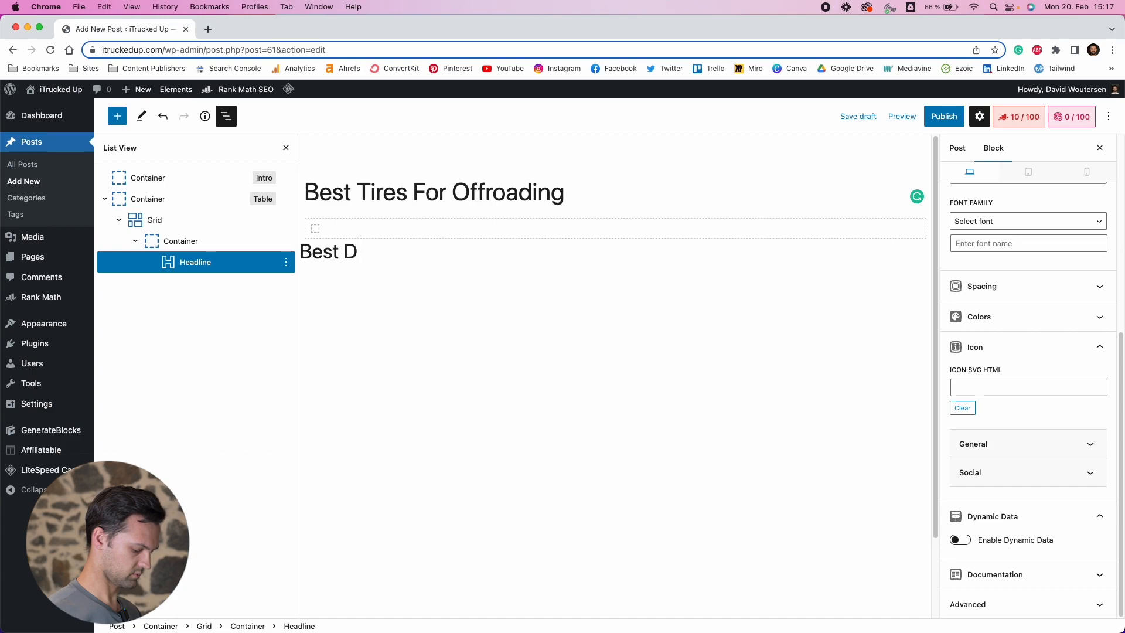
{"action": "type", "text": "aily Driver"}
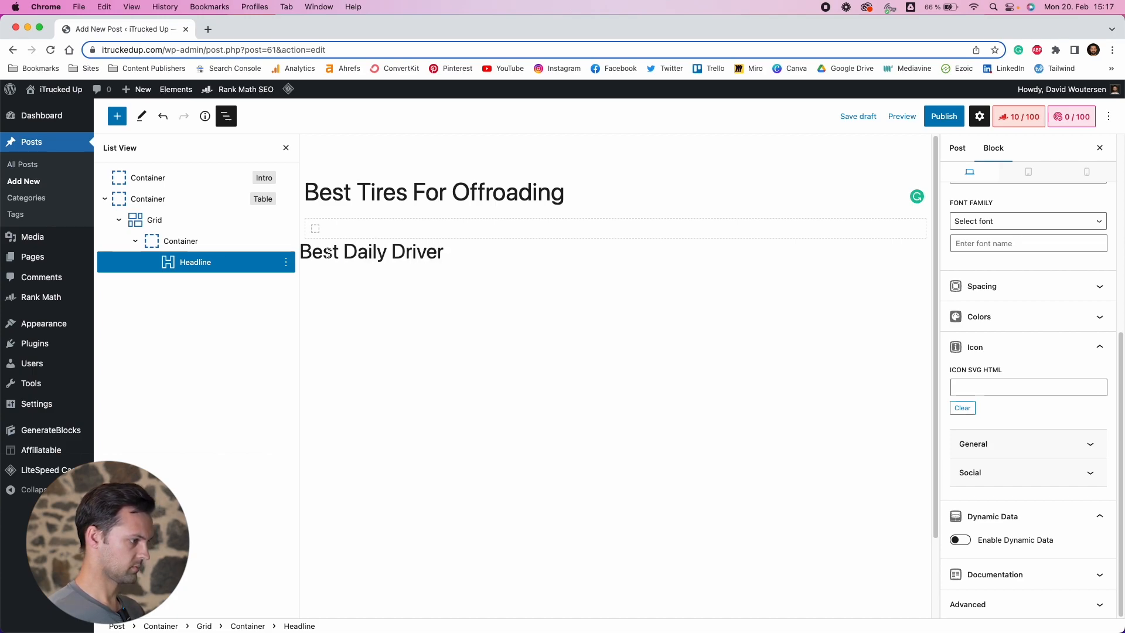
Center-align the Best Daily Driver headline and change its tag to Paragraph
{"action": "triple_click", "coordinate": [354, 251]}
{"action": "left_click", "coordinate": [440, 218]}
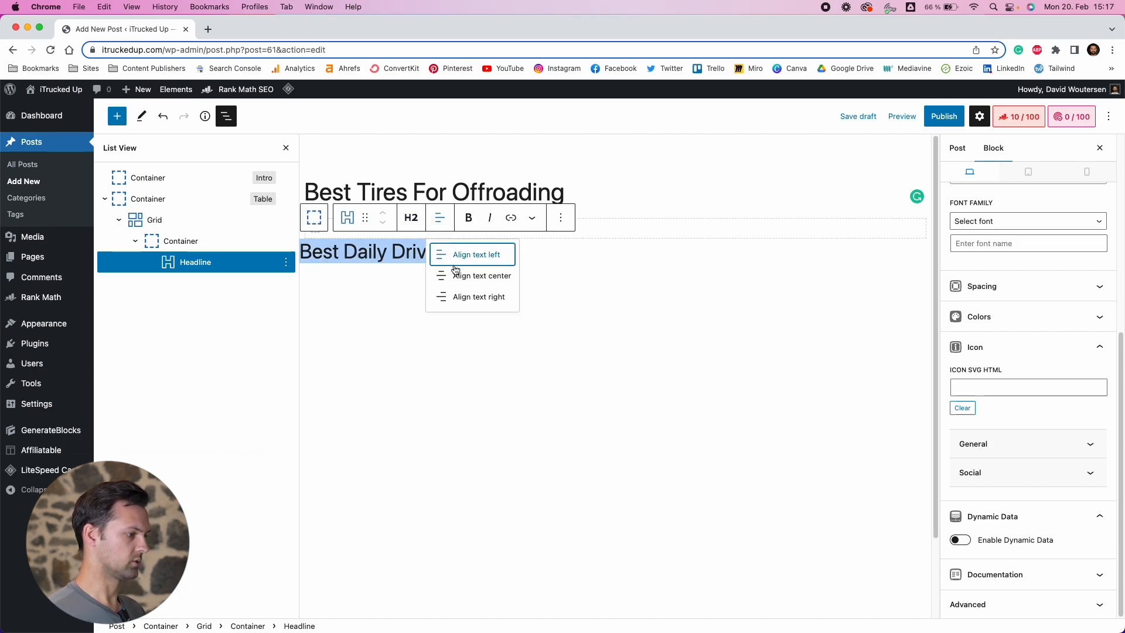
{"action": "left_click", "coordinate": [463, 276]}
{"action": "left_click", "coordinate": [410, 217]}
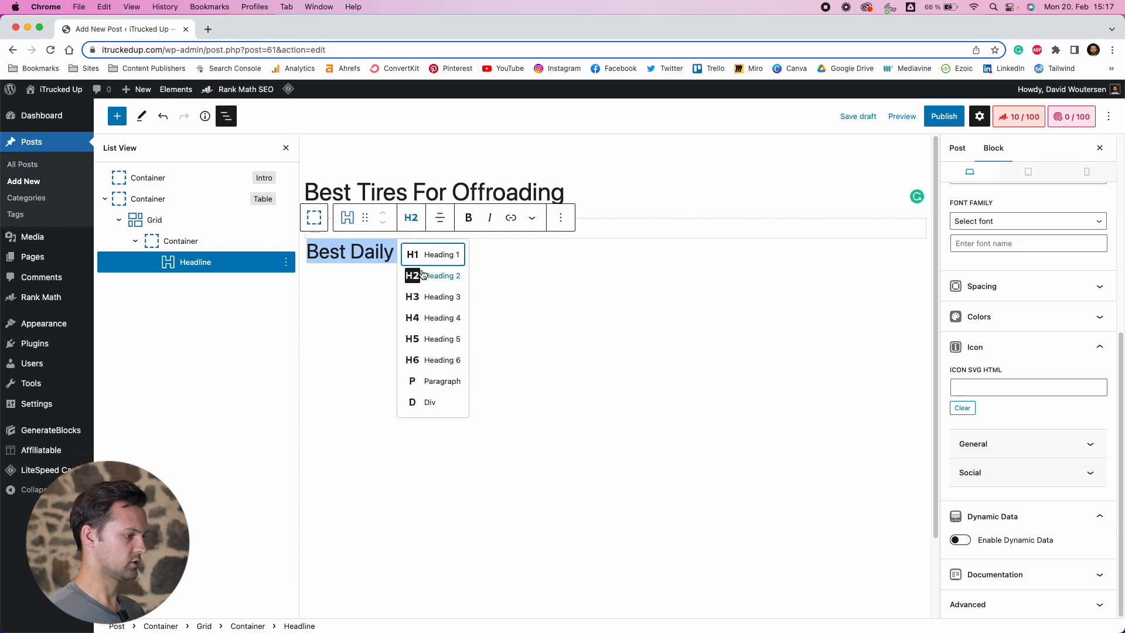
{"action": "left_click", "coordinate": [429, 381]}
{"action": "left_click", "coordinate": [378, 275]}
{"action": "left_click", "coordinate": [370, 250]}
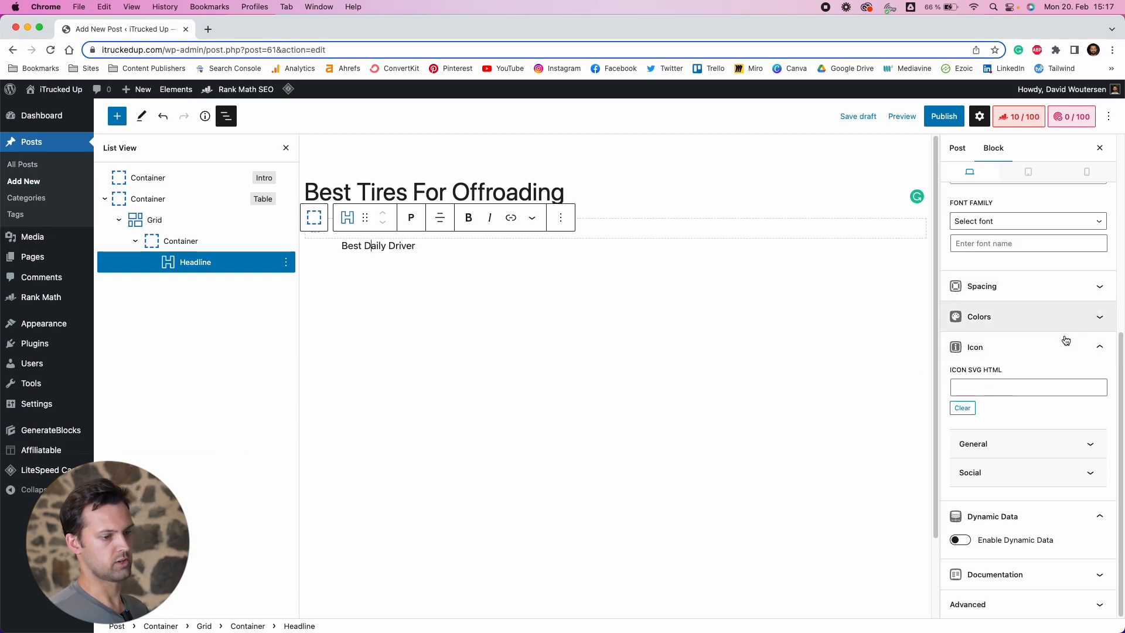
Set the headline's padding to 10 px on all four sides
{"action": "left_click", "coordinate": [1099, 352]}
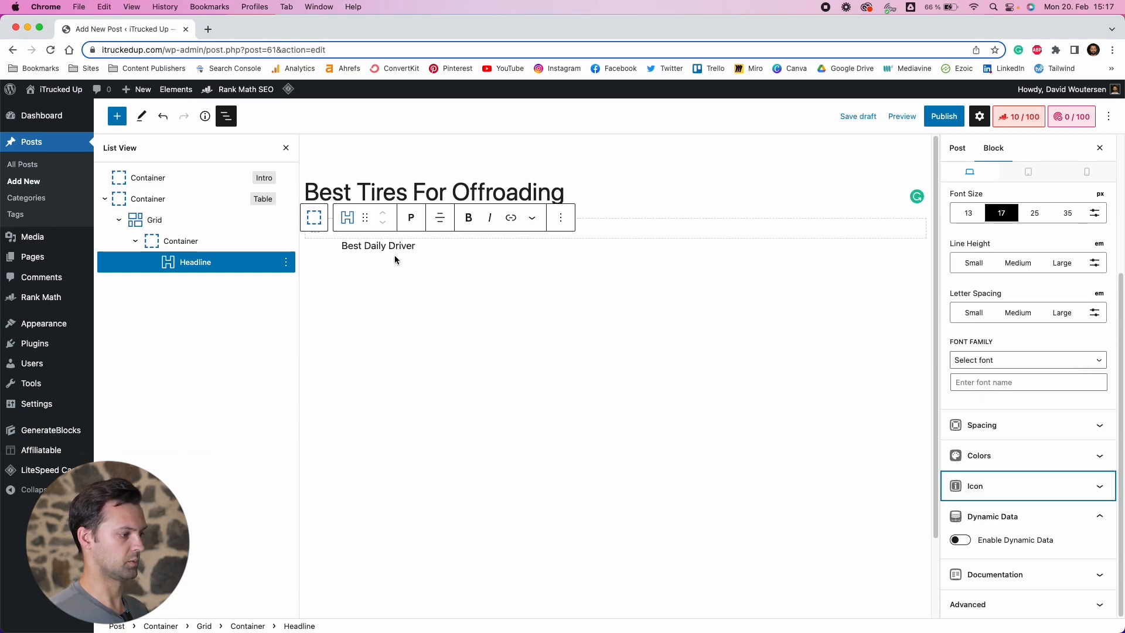
{"action": "left_click", "coordinate": [1065, 441]}
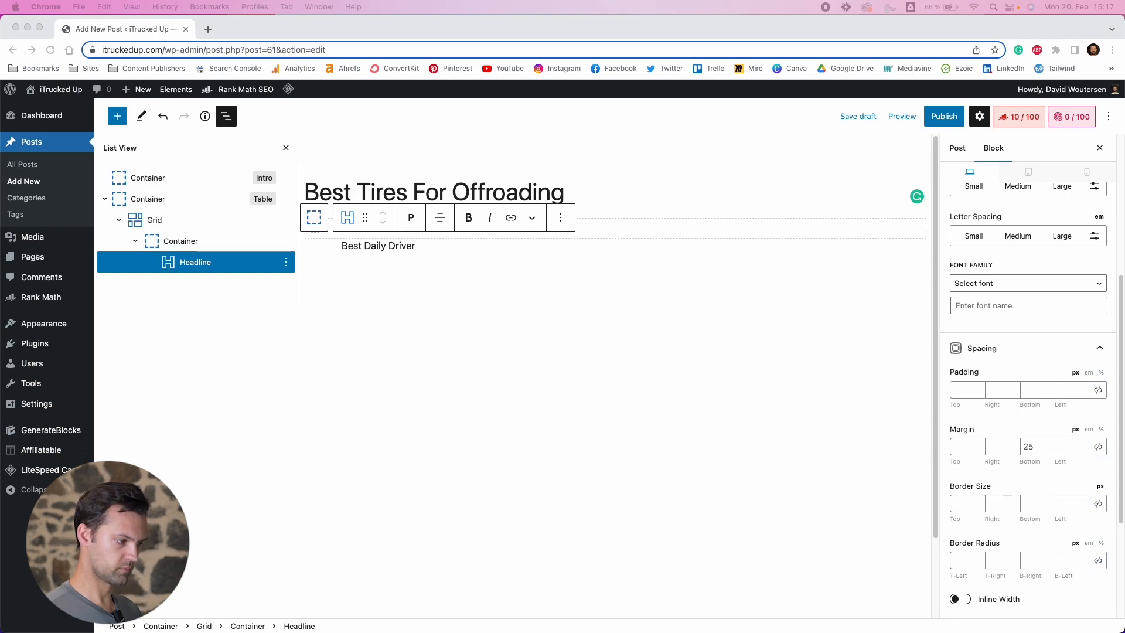
{"action": "left_click", "coordinate": [1096, 392]}
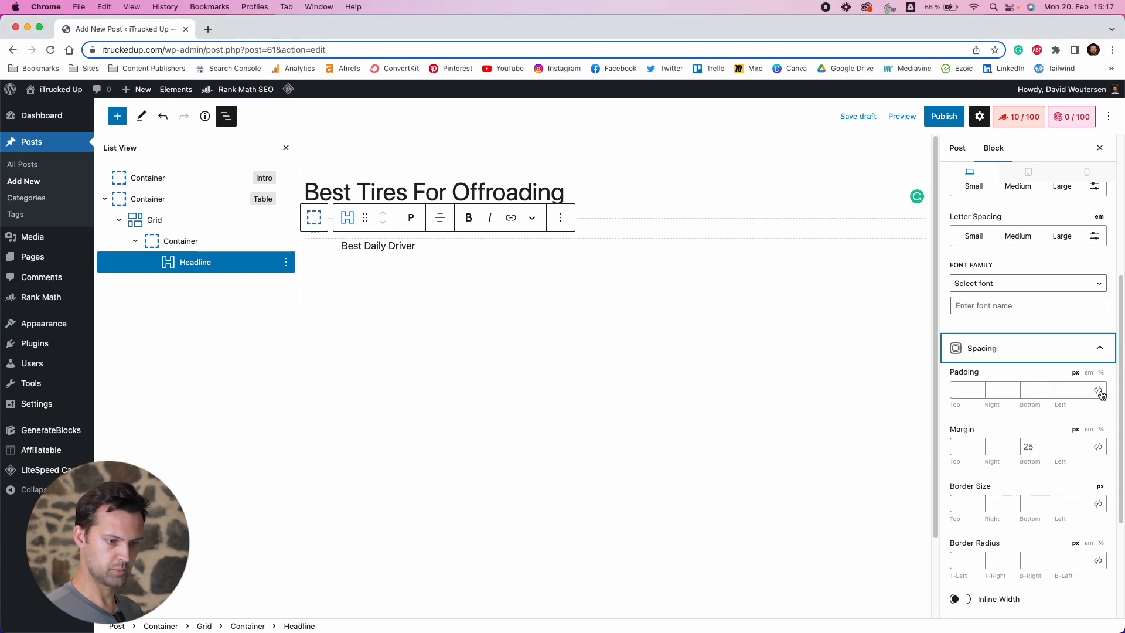
{"action": "left_click", "coordinate": [977, 388]}
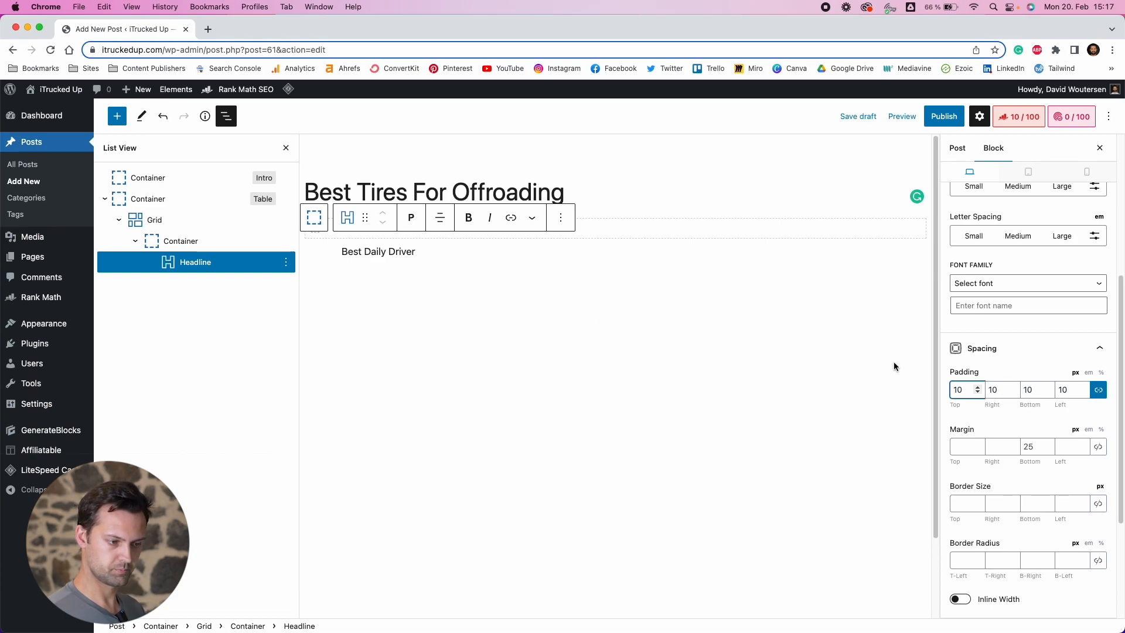
{"action": "left_click", "coordinate": [995, 348]}
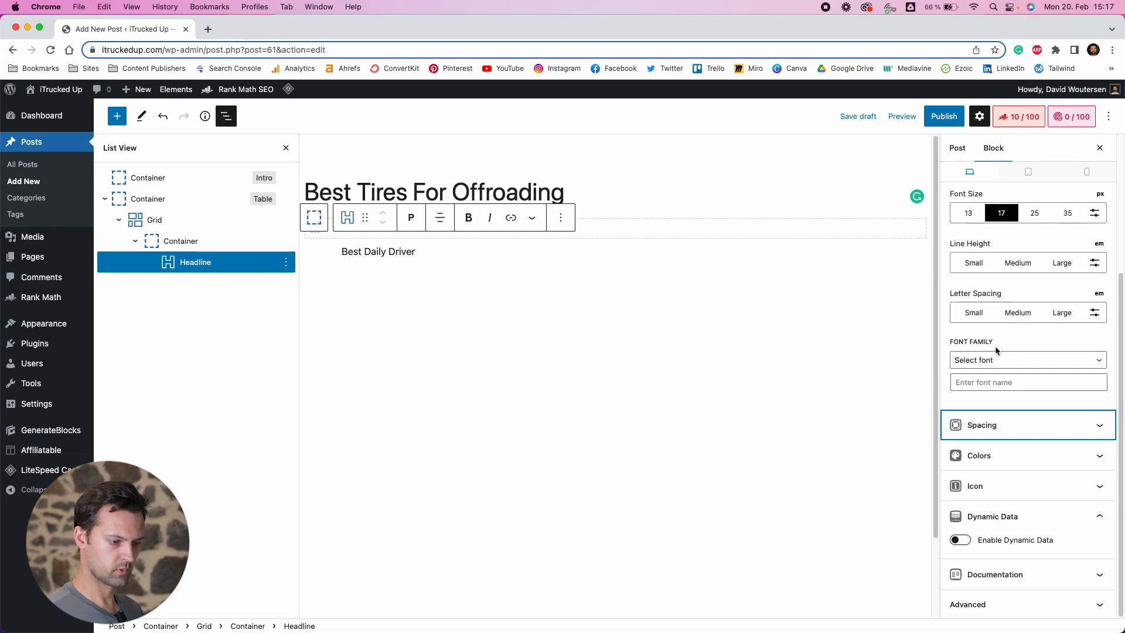
Set the headline's background color to the light grey base swatch
{"action": "left_click", "coordinate": [1001, 454]}
{"action": "scroll", "coordinate": [1006, 467], "scroll_direction": "down", "scroll_amount": 2}
{"action": "left_click", "coordinate": [1097, 408]}
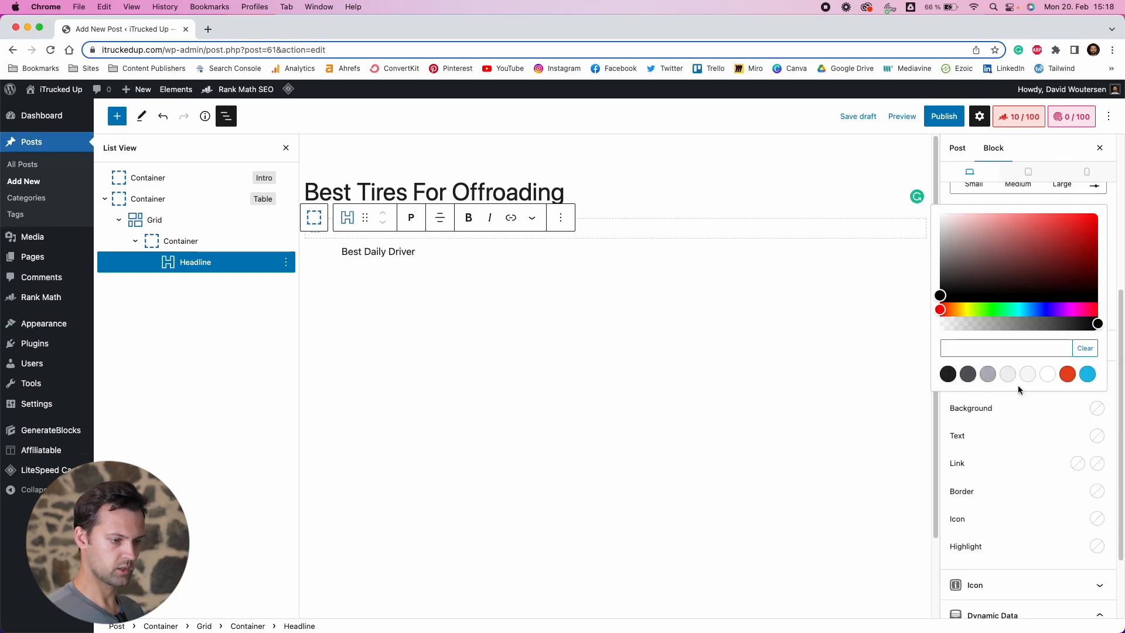
{"action": "left_click", "coordinate": [1008, 381]}
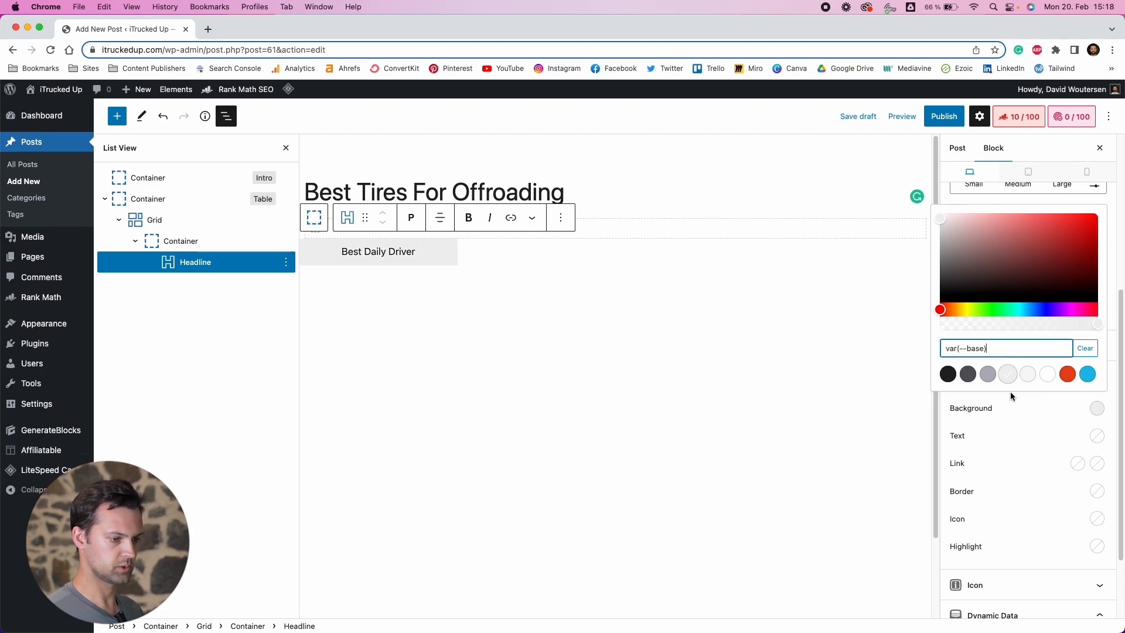
{"action": "left_click", "coordinate": [1026, 404]}
{"action": "left_click", "coordinate": [1019, 376]}
Set the headline's font weight to Bold
{"action": "scroll", "coordinate": [981, 246], "scroll_direction": "up", "scroll_amount": 2}
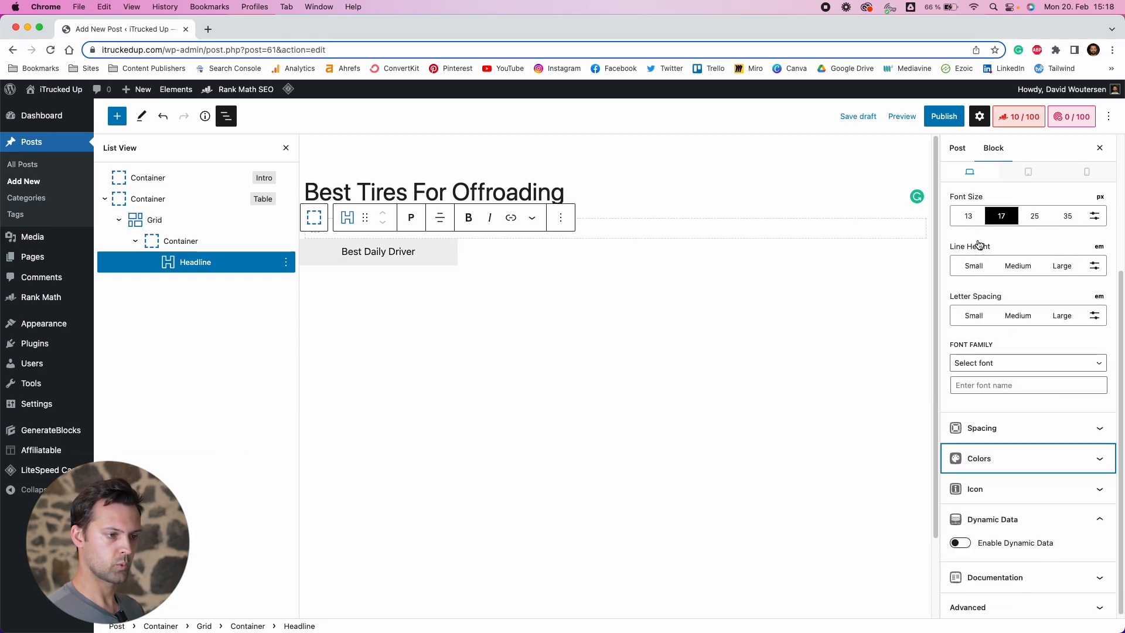
{"action": "scroll", "coordinate": [982, 247], "scroll_direction": "up", "scroll_amount": 1}
{"action": "left_click", "coordinate": [984, 245]}
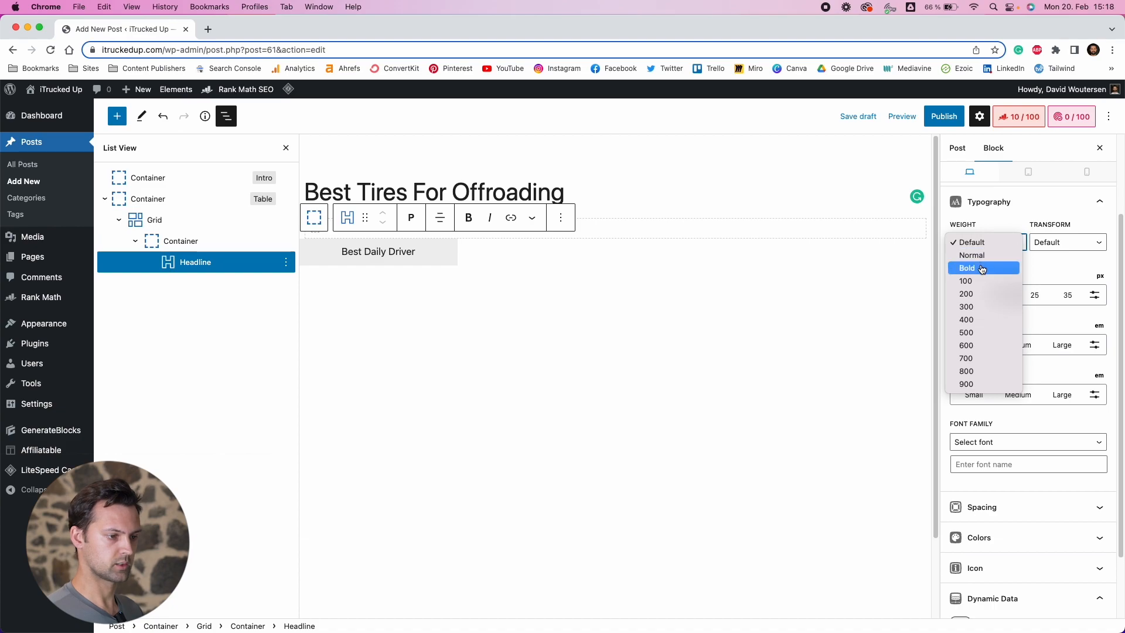
{"action": "left_click", "coordinate": [982, 269]}
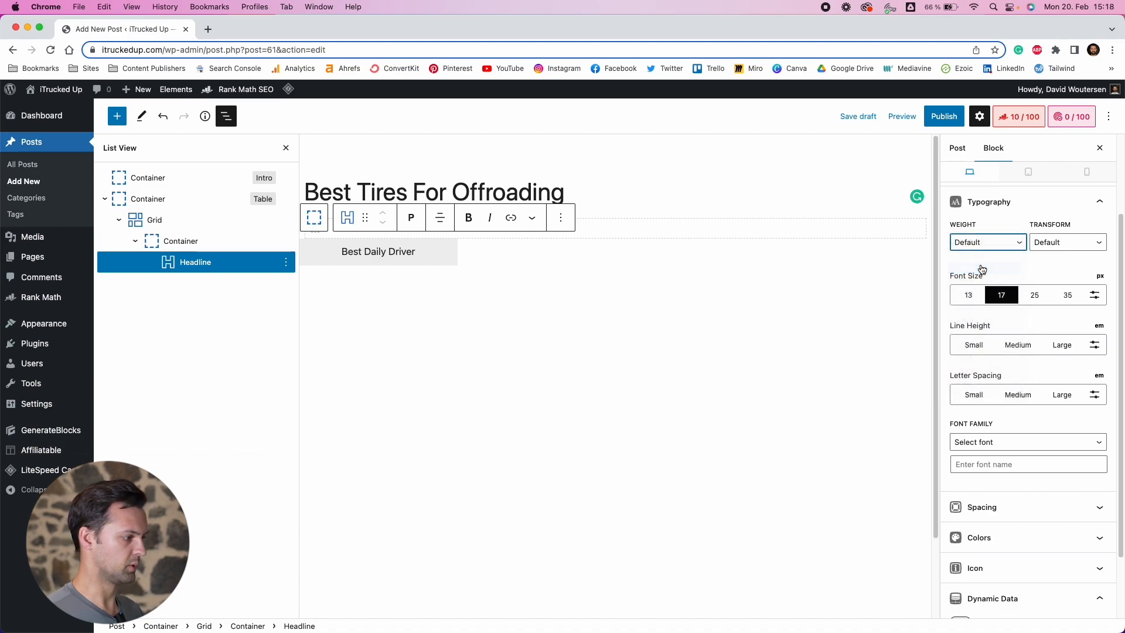
Set the headline's font size to 21 px
{"action": "left_click", "coordinate": [1094, 296]}
{"action": "left_click", "coordinate": [991, 299]}
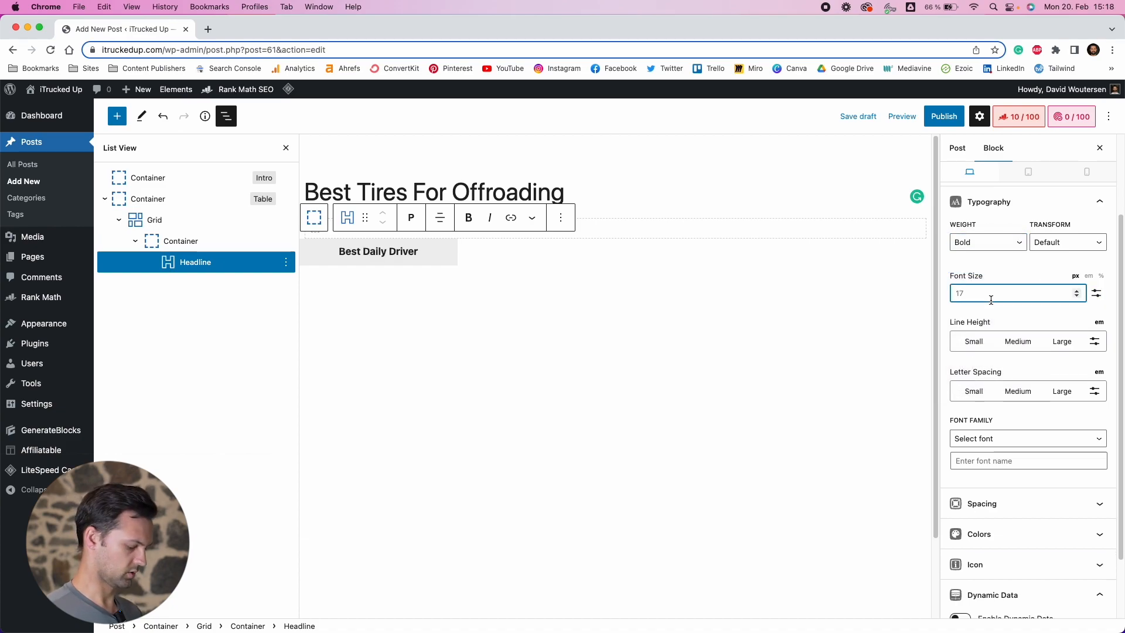
{"action": "type", "text": "24"}
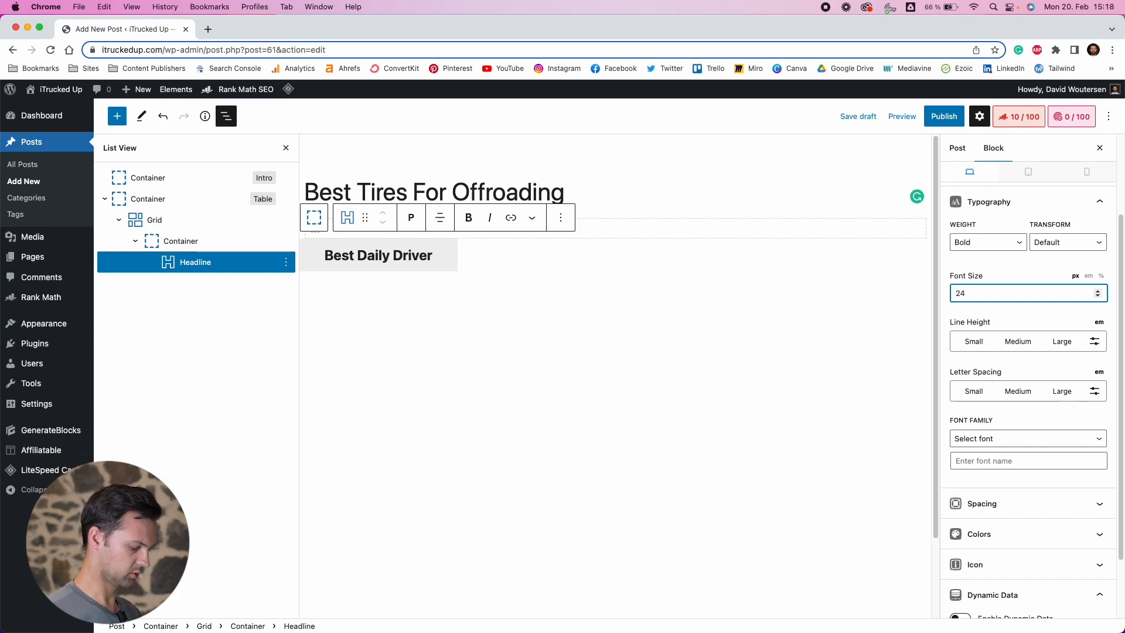
{"action": "key", "text": "BackSpace"}
{"action": "type", "text": "21"}
{"action": "key", "text": "BackSpace"}
{"action": "key", "text": "BackSpace"}
{"action": "type", "text": "1"}
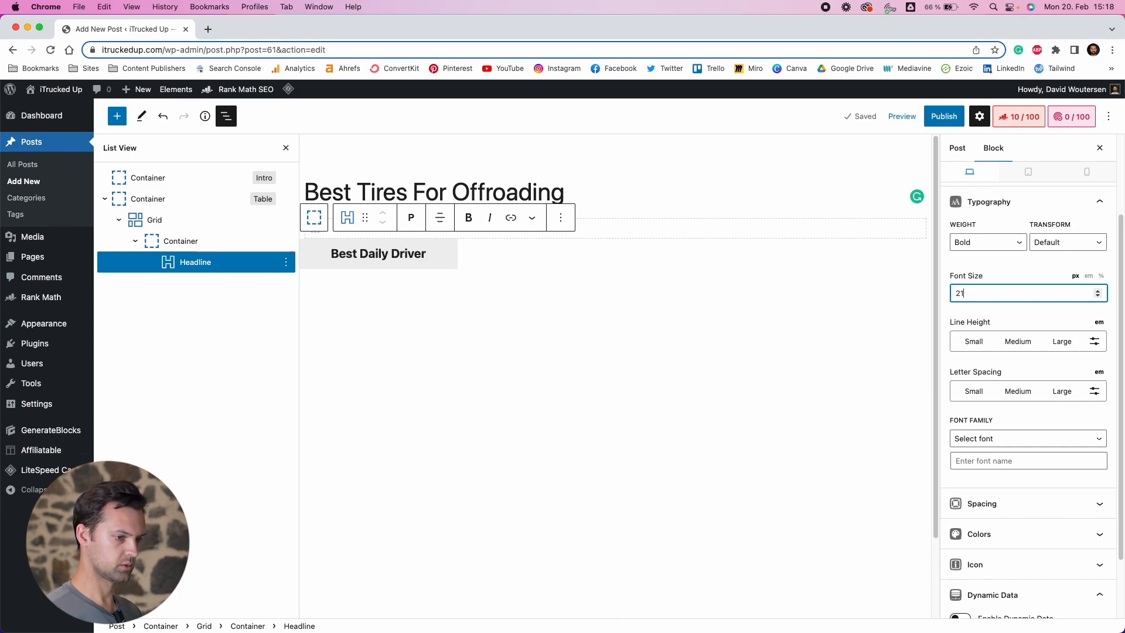
Round the headline's top-left and top-right corners with an 8 px border radius
{"action": "left_click", "coordinate": [990, 267]}
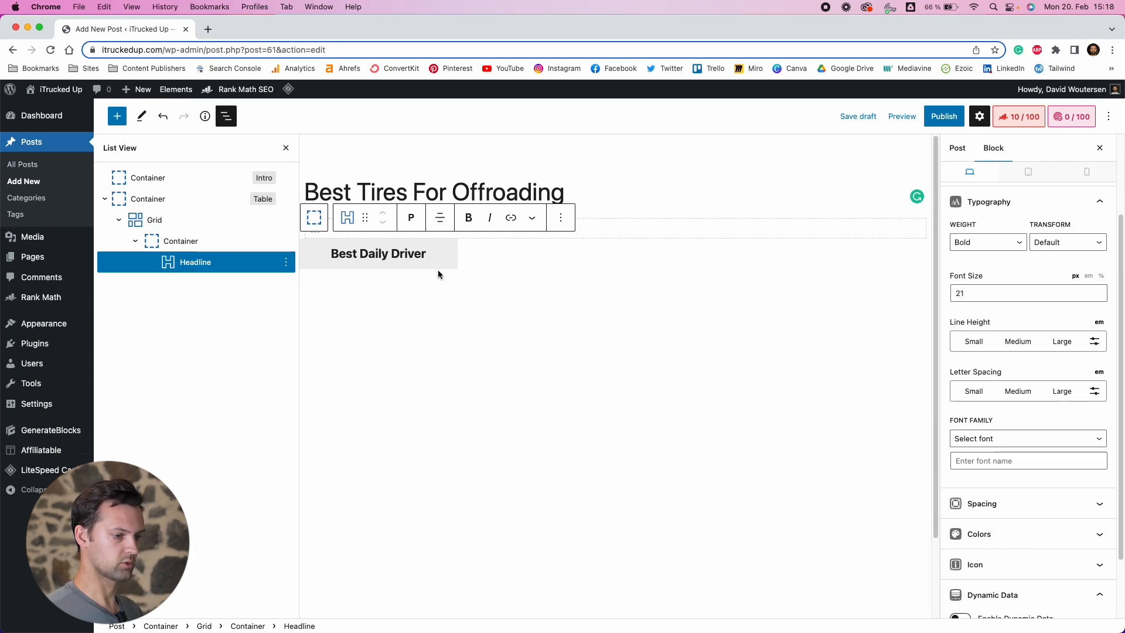
{"action": "scroll", "coordinate": [1036, 466], "scroll_direction": "down", "scroll_amount": 1}
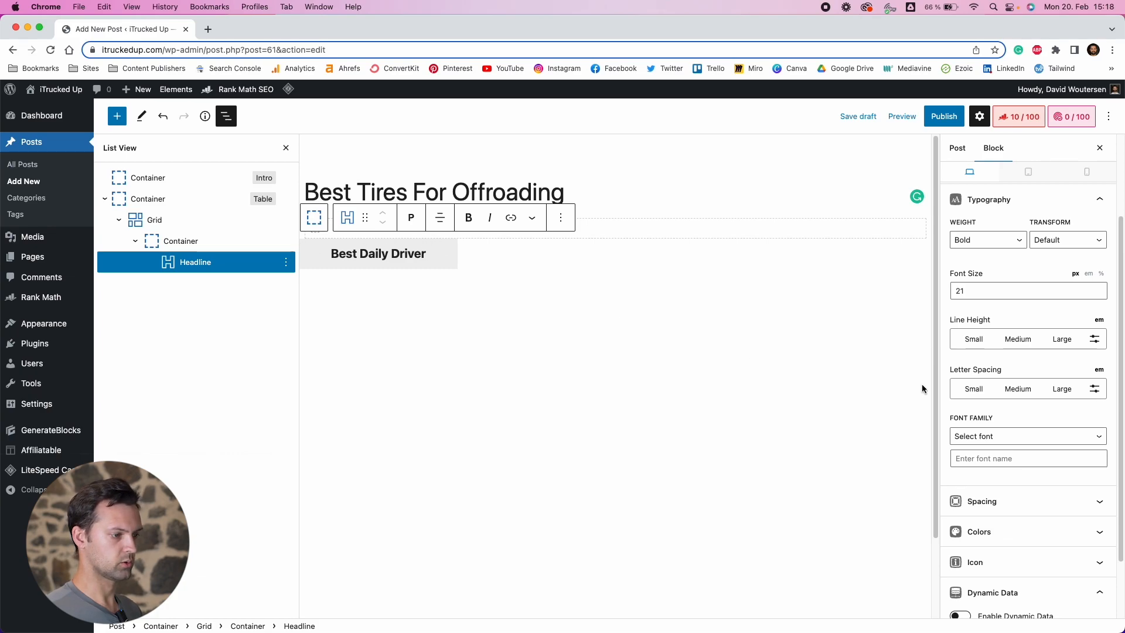
{"action": "scroll", "coordinate": [1004, 439], "scroll_direction": "down", "scroll_amount": 3}
{"action": "scroll", "coordinate": [1014, 359], "scroll_direction": "up", "scroll_amount": 3}
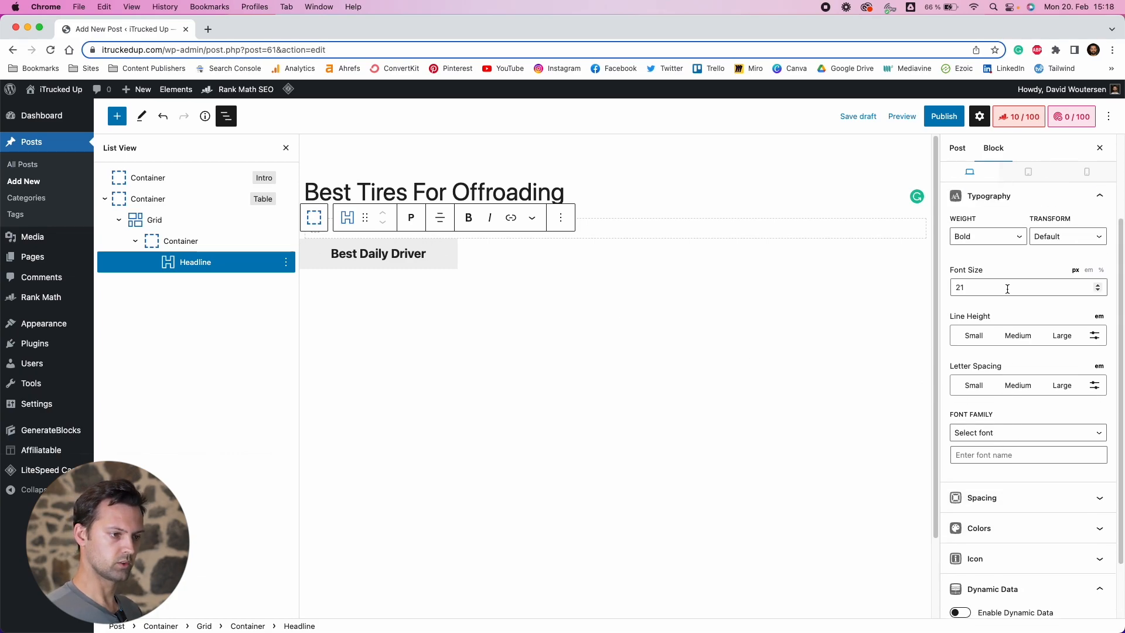
{"action": "scroll", "coordinate": [1022, 249], "scroll_direction": "up", "scroll_amount": 2}
{"action": "left_click", "coordinate": [1001, 230]}
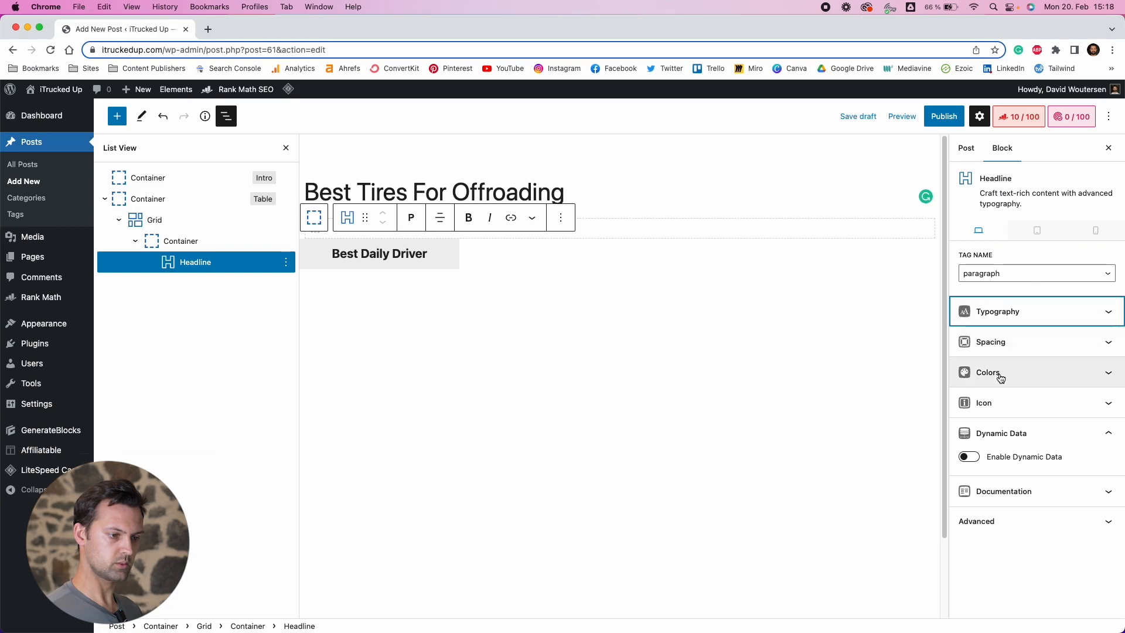
{"action": "left_click", "coordinate": [1094, 348]}
{"action": "scroll", "coordinate": [986, 429], "scroll_direction": "down", "scroll_amount": 2}
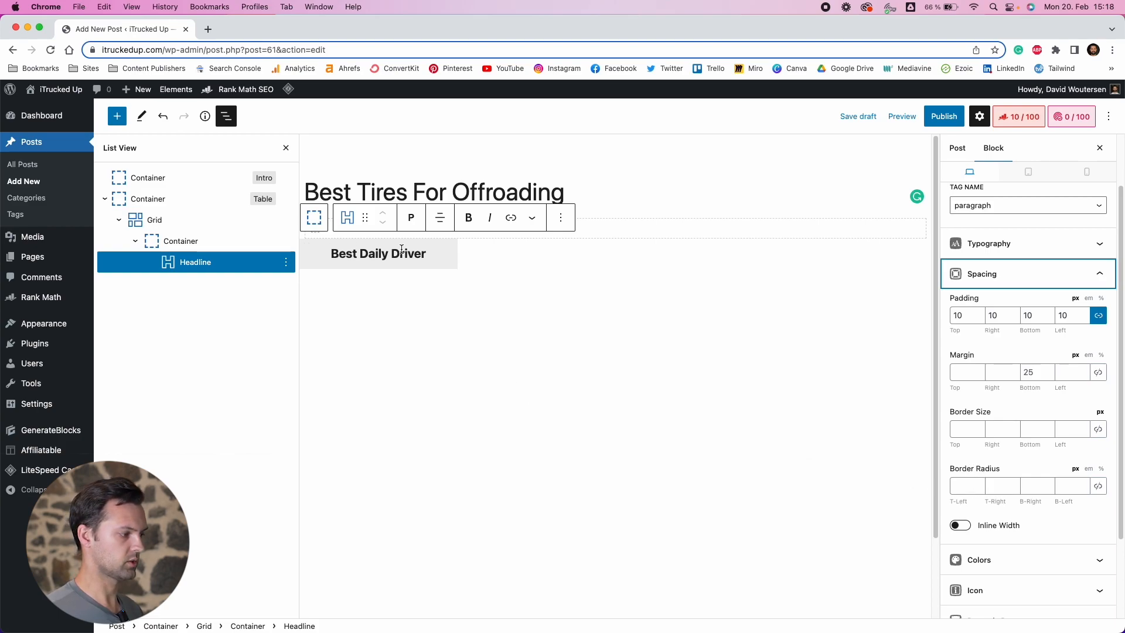
{"action": "left_click", "coordinate": [969, 487]}
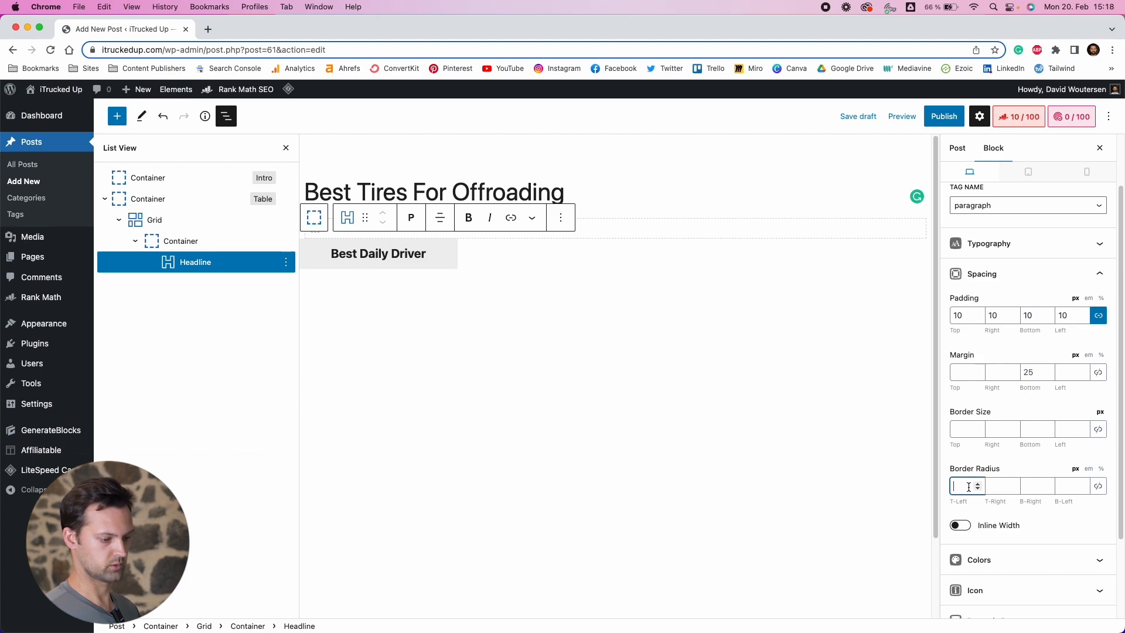
{"action": "type", "text": "8"}
{"action": "left_click", "coordinate": [999, 486]}
{"action": "type", "text": "8"}
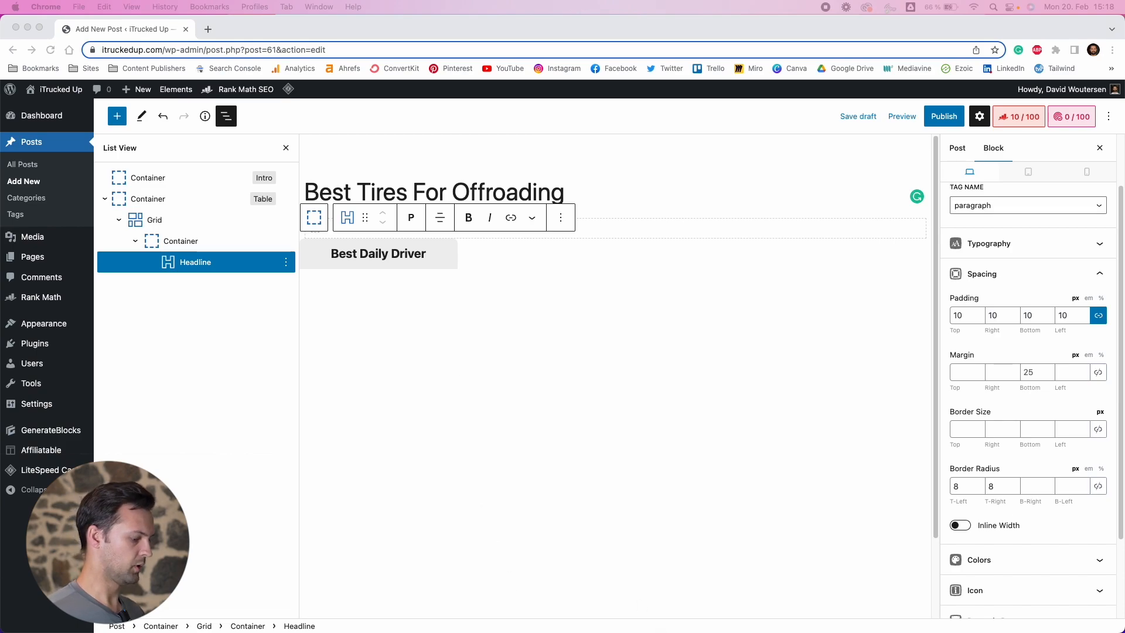
Compare with the reference article's card layout and preview the draft post in a new tab
{"action": "key", "text": "super+Tab"}
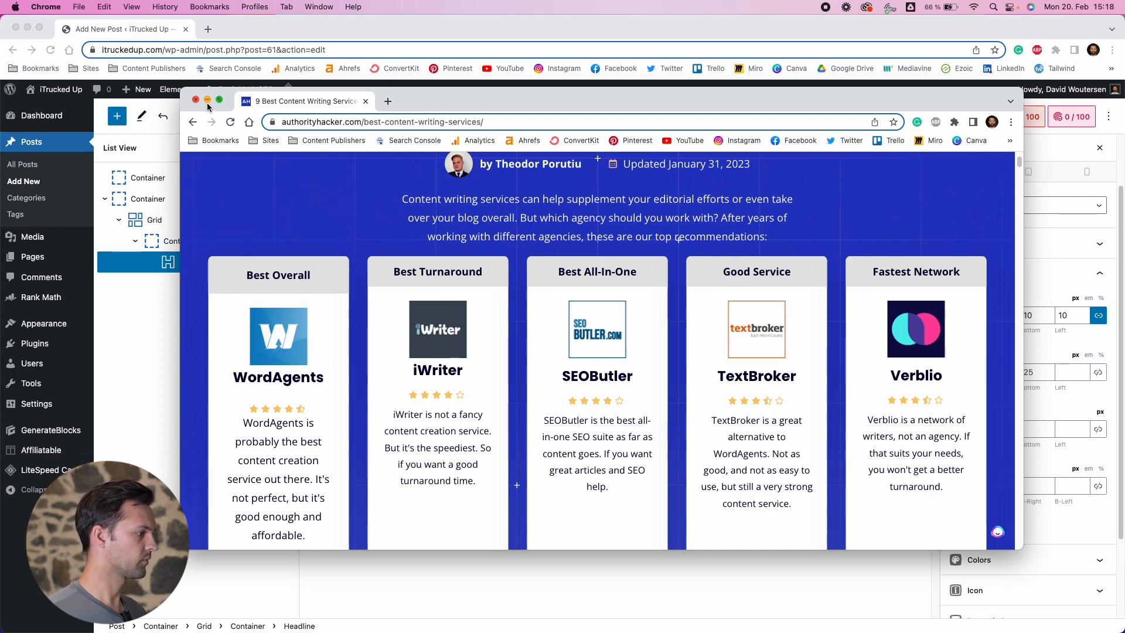
{"action": "double_click", "coordinate": [441, 105]}
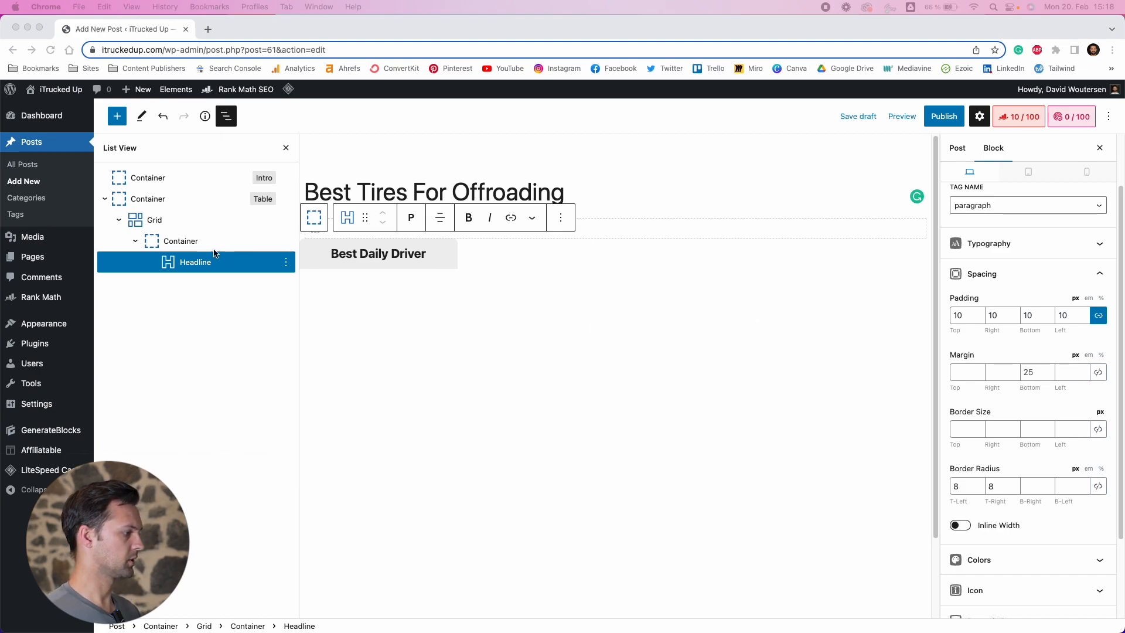
{"action": "left_click", "coordinate": [164, 202]}
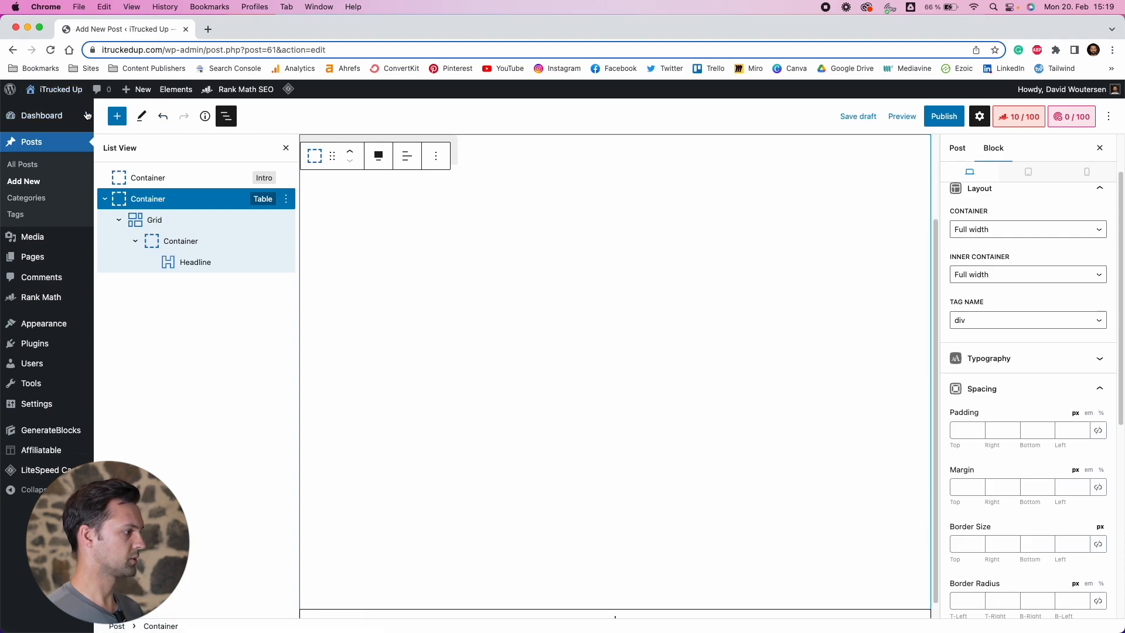
{"action": "mouse_move", "coordinate": [69, 94]}
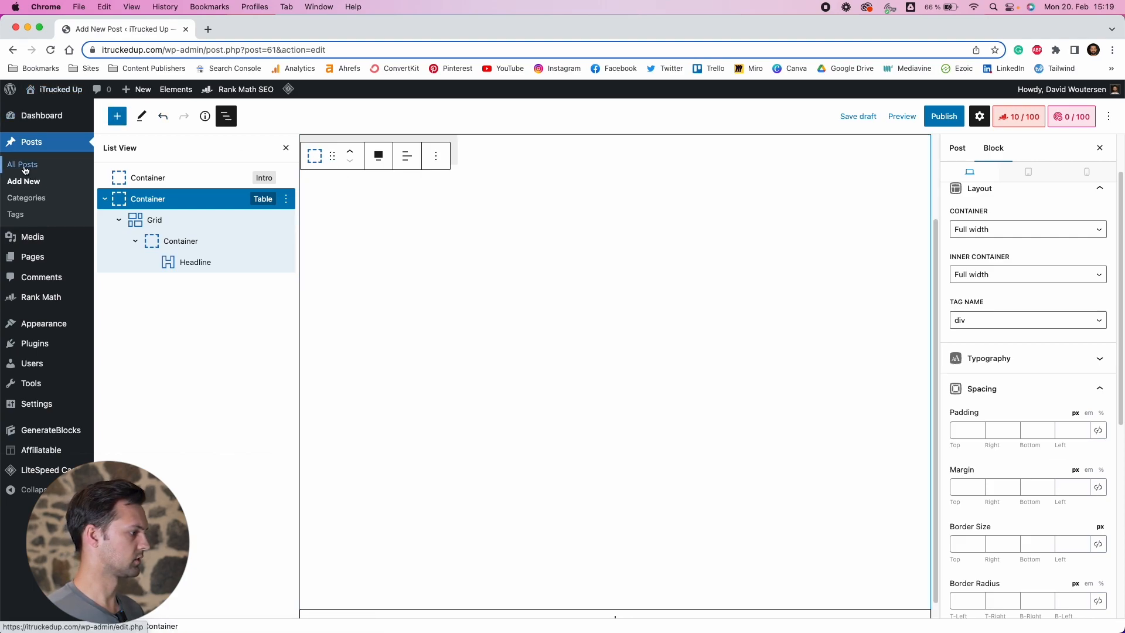
{"action": "left_click", "coordinate": [894, 120]}
{"action": "left_click", "coordinate": [843, 223]}
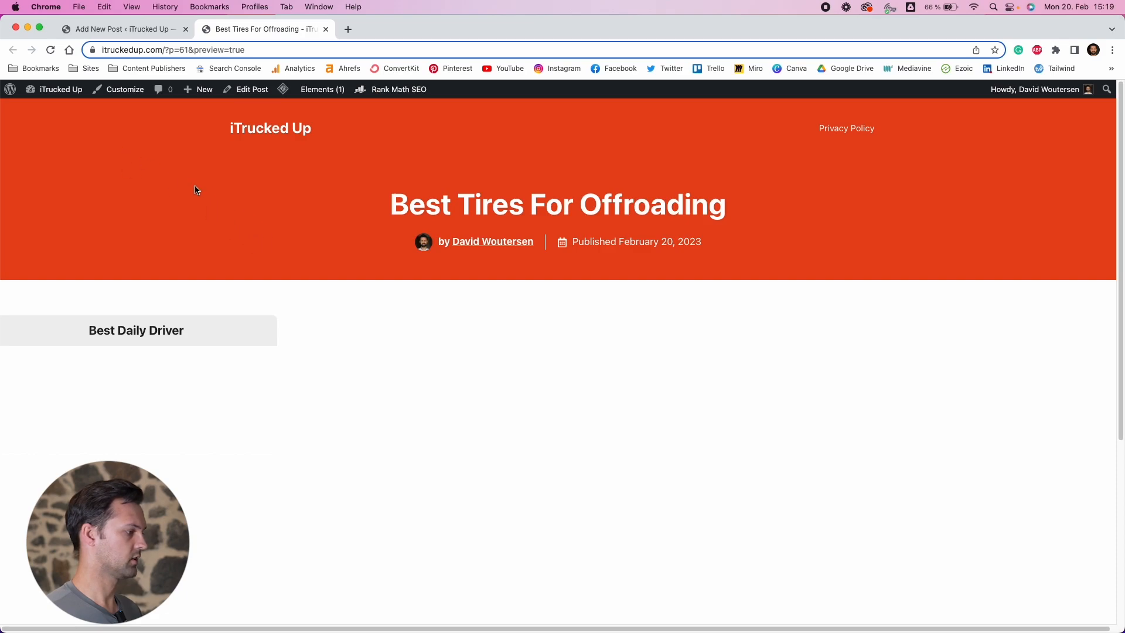
{"action": "left_click", "coordinate": [120, 30]}
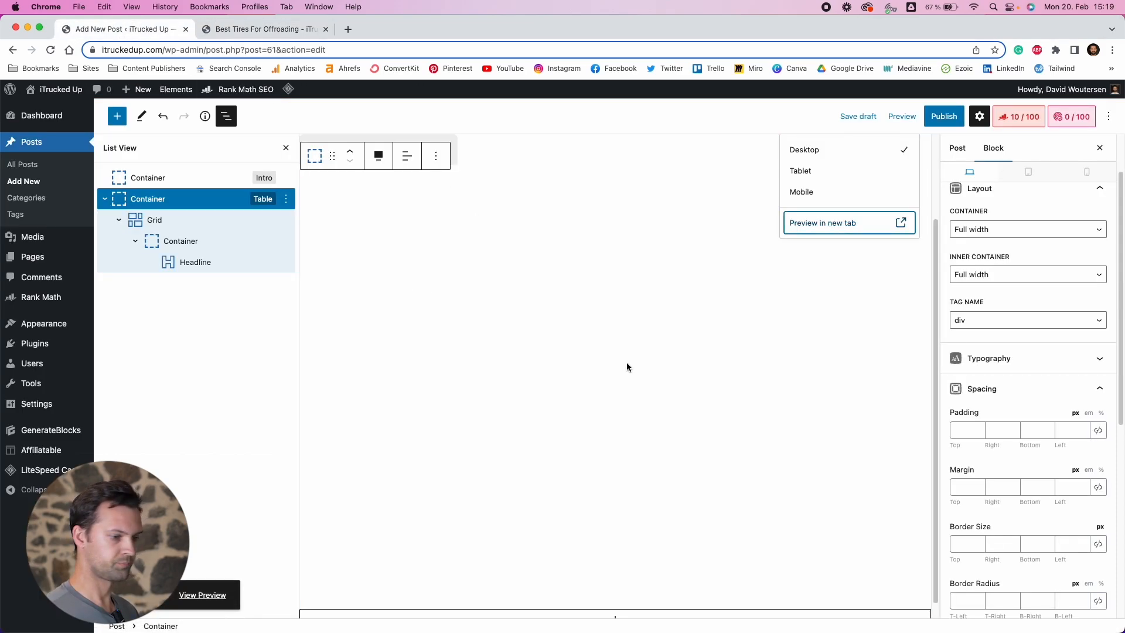
Set the Table container's background color to the orange-red swatch
{"action": "scroll", "coordinate": [1046, 444], "scroll_direction": "down", "scroll_amount": 5}
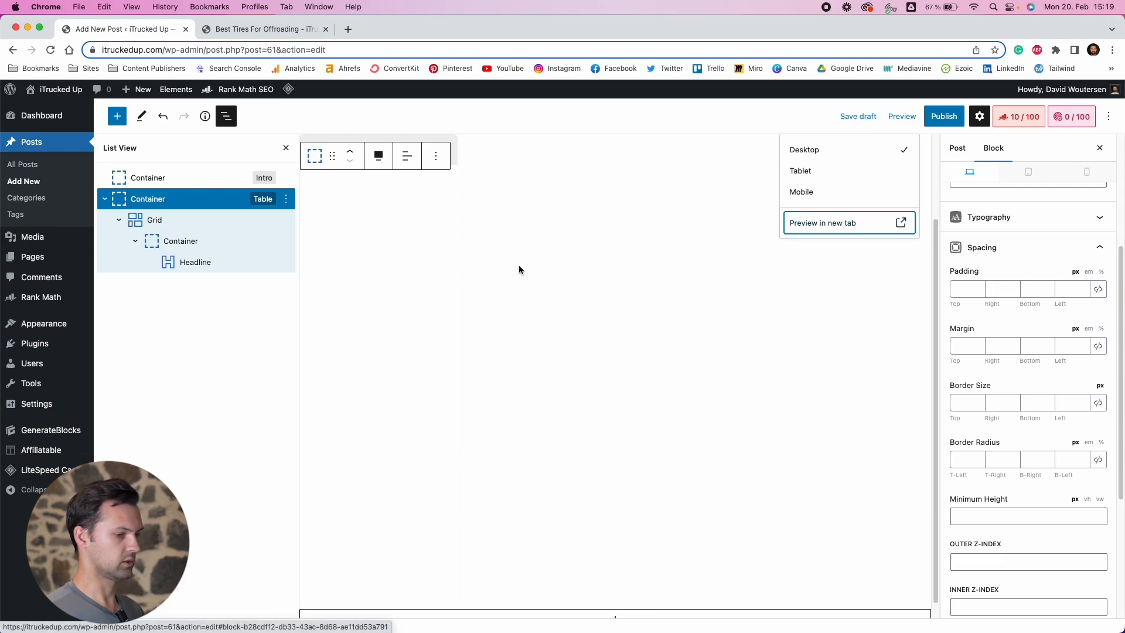
{"action": "scroll", "coordinate": [979, 388], "scroll_direction": "down", "scroll_amount": 8}
{"action": "left_click", "coordinate": [996, 423]}
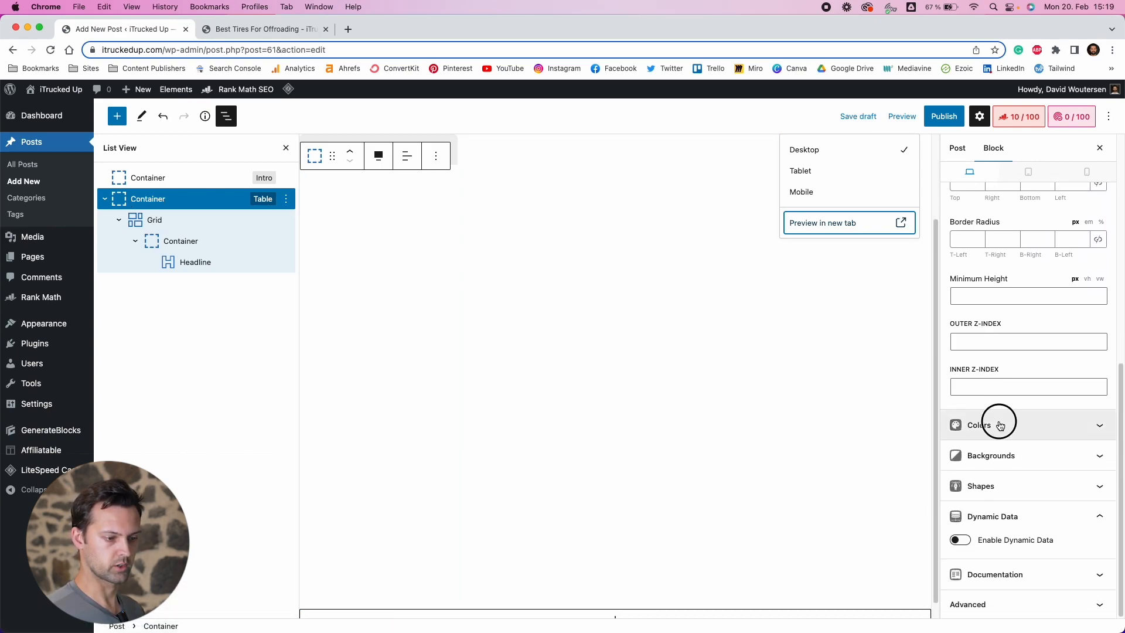
{"action": "left_click", "coordinate": [1097, 457]}
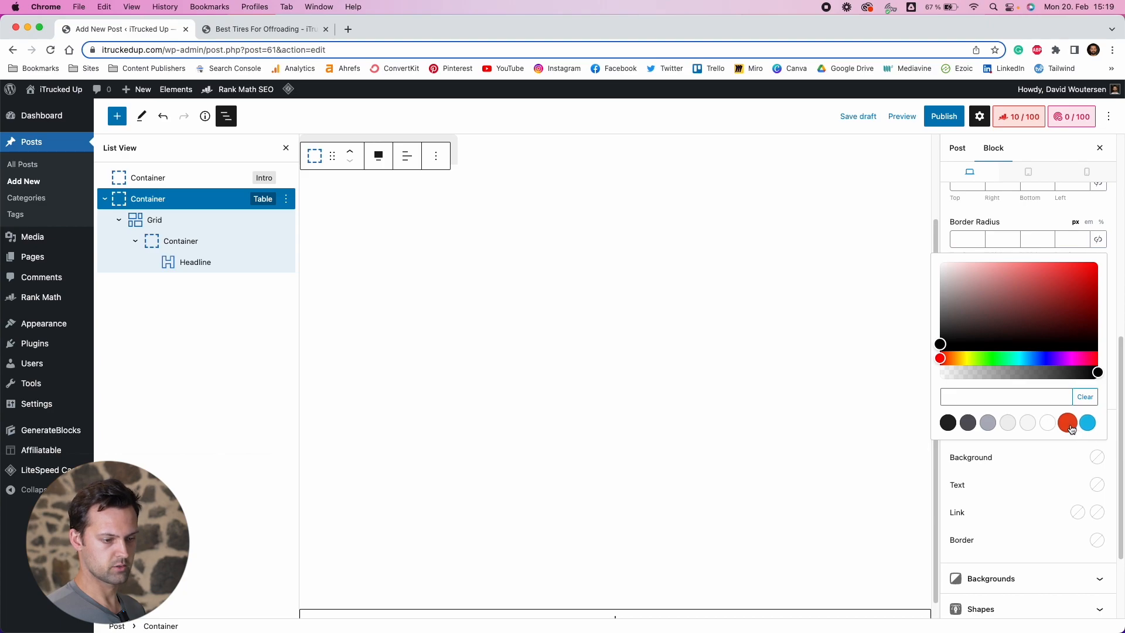
{"action": "left_click", "coordinate": [1068, 425]}
{"action": "left_click", "coordinate": [1068, 460]}
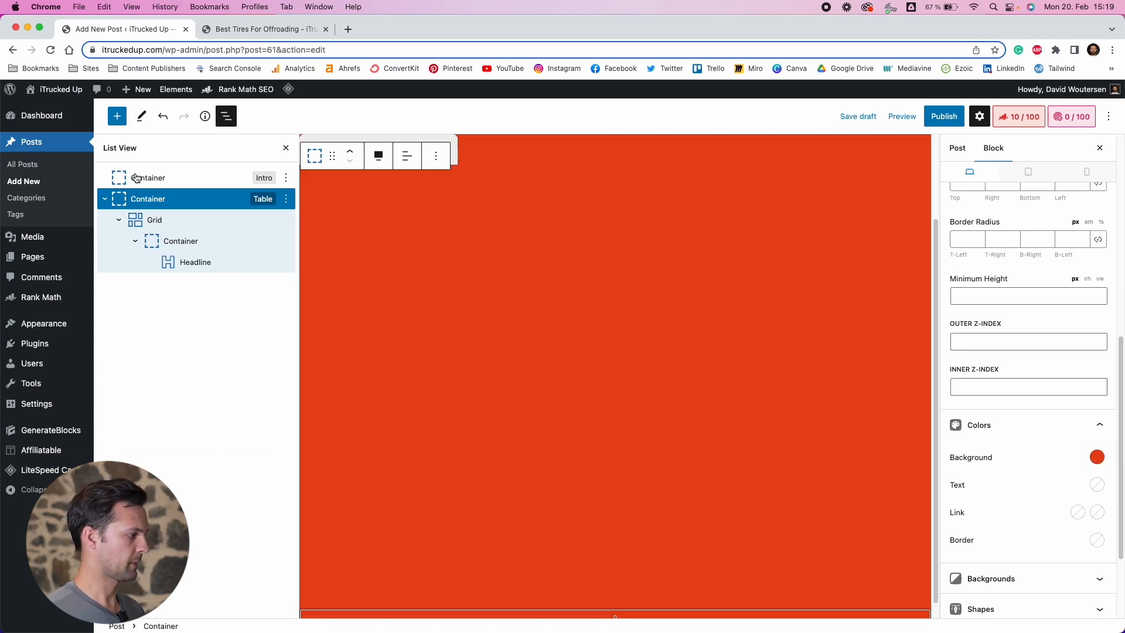
Give the Intro container an orange-red background and white text, link and link-hover colors
{"action": "left_click", "coordinate": [187, 186]}
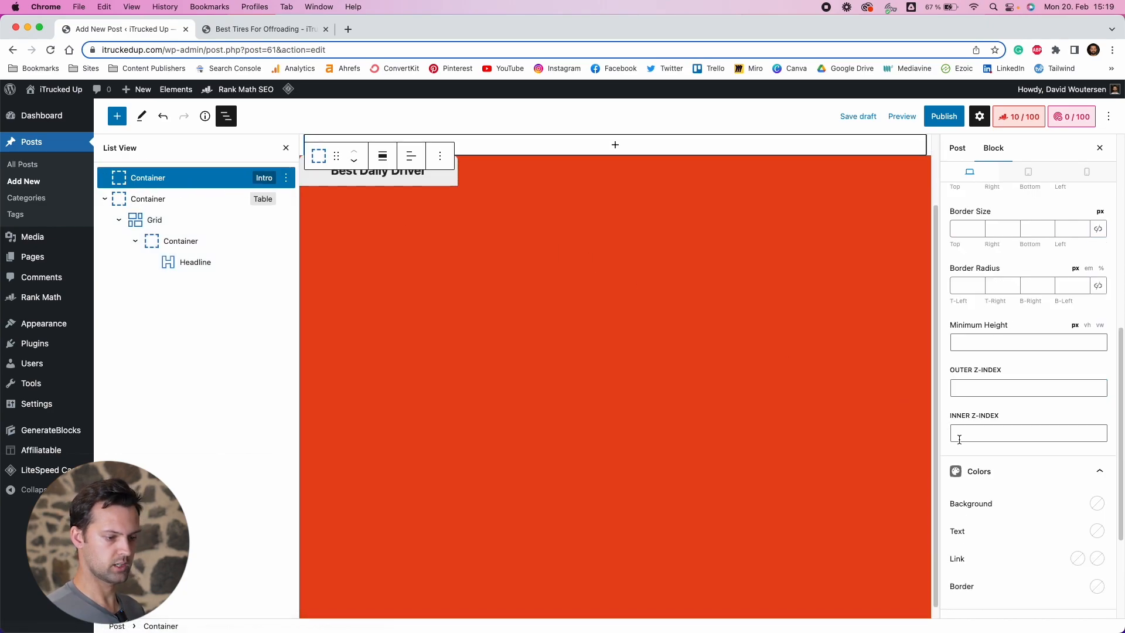
{"action": "left_click", "coordinate": [1096, 504]}
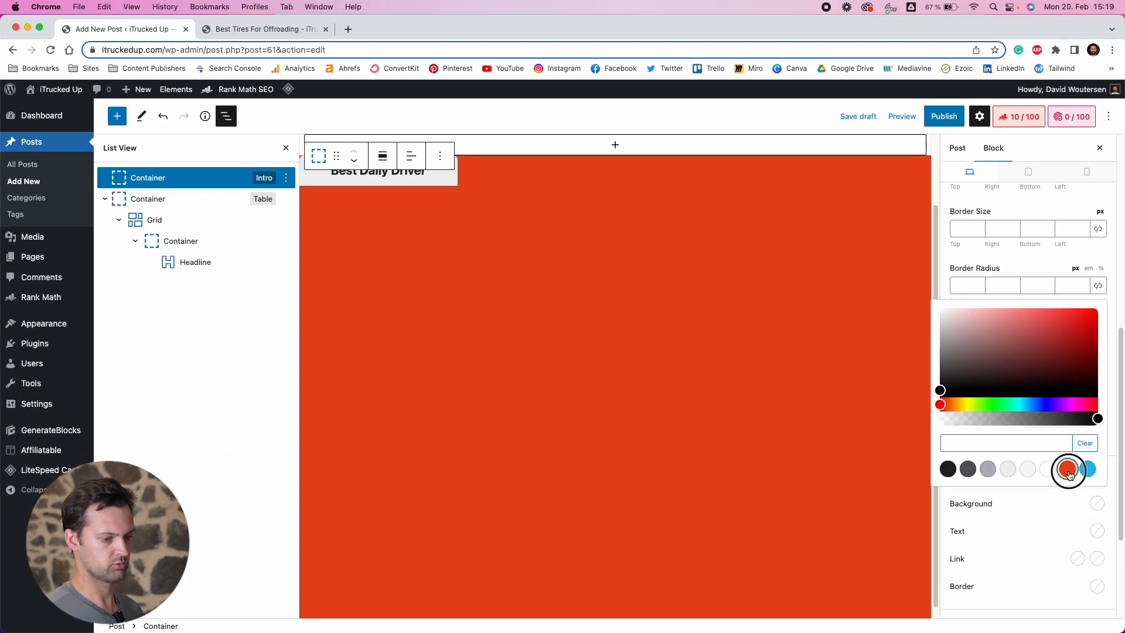
{"action": "left_click", "coordinate": [1068, 469]}
{"action": "left_click", "coordinate": [977, 534]}
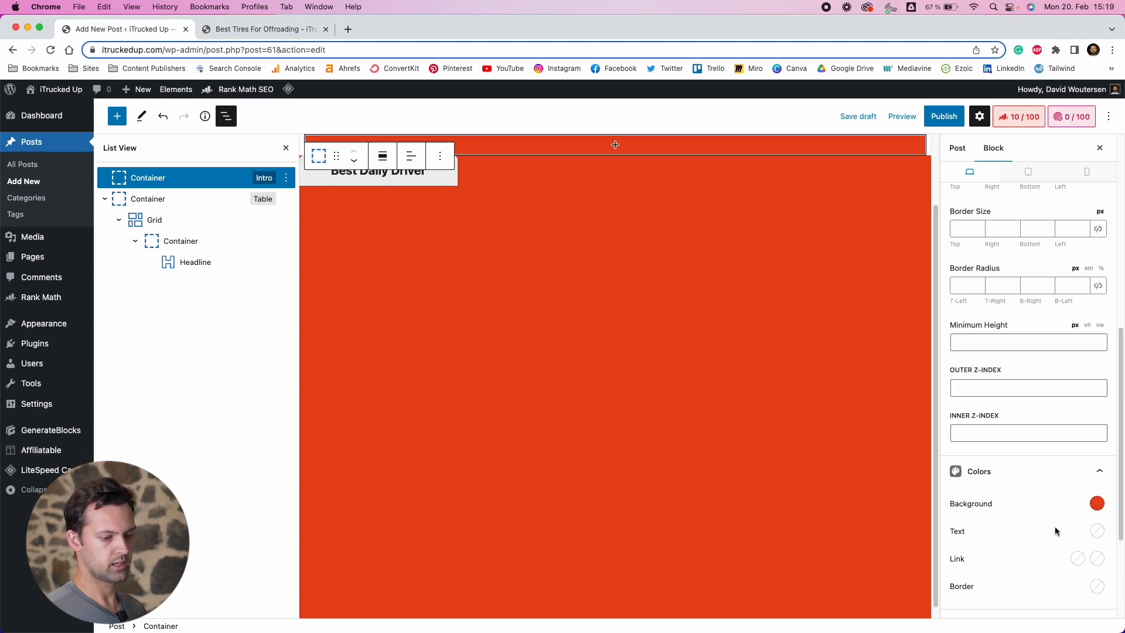
{"action": "left_click", "coordinate": [1092, 532]}
{"action": "left_click", "coordinate": [1051, 495]}
{"action": "left_click", "coordinate": [978, 567]}
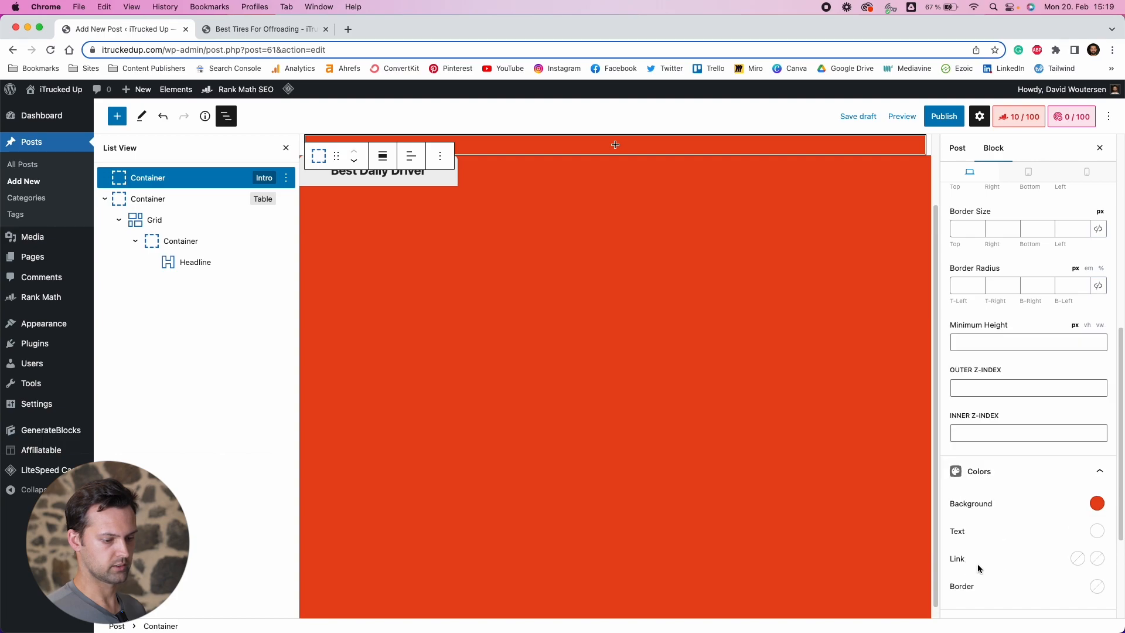
{"action": "left_click", "coordinate": [1078, 559]}
{"action": "left_click", "coordinate": [1028, 523]}
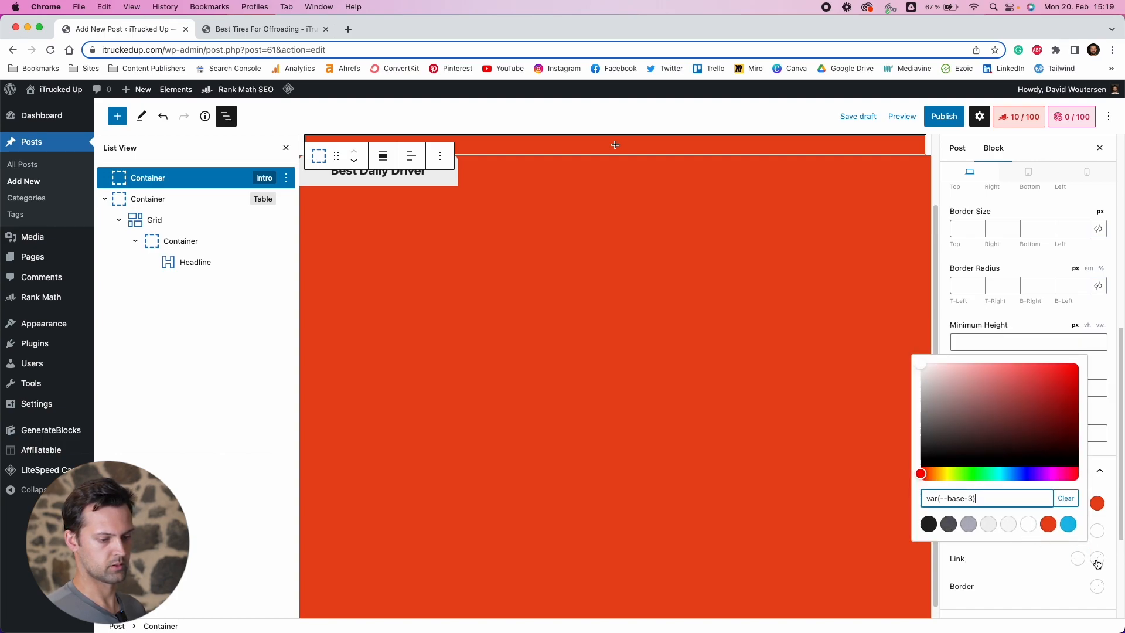
{"action": "left_click", "coordinate": [1097, 559]}
{"action": "left_click", "coordinate": [1047, 523]}
{"action": "left_click", "coordinate": [1003, 561]}
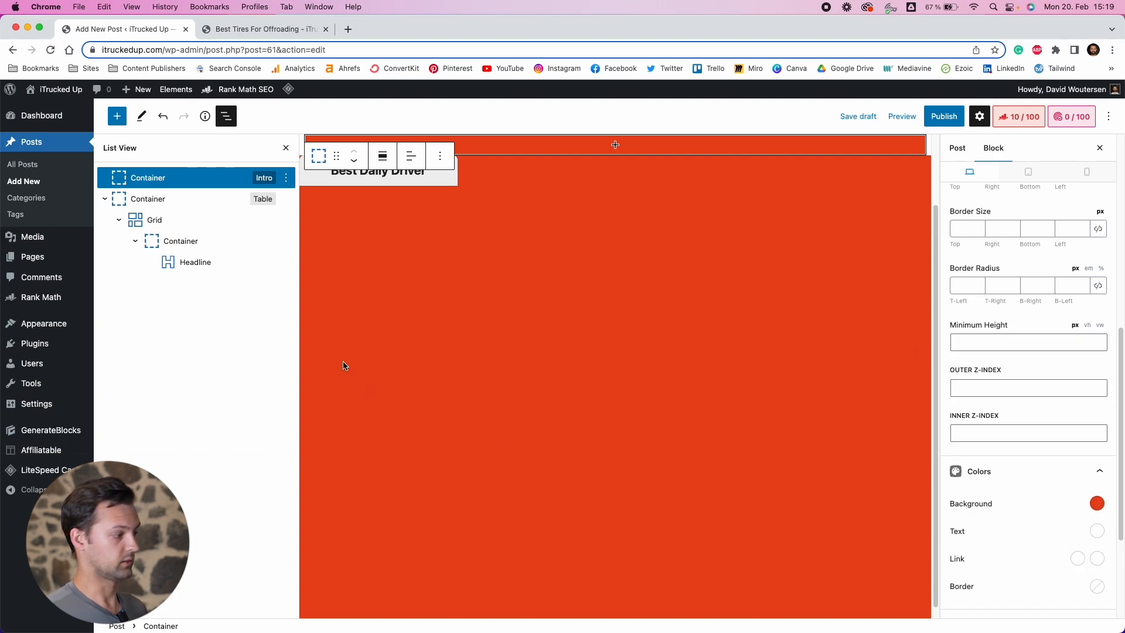
Set the Table container's text, link and link-hover colors to white
{"action": "left_click", "coordinate": [252, 199]}
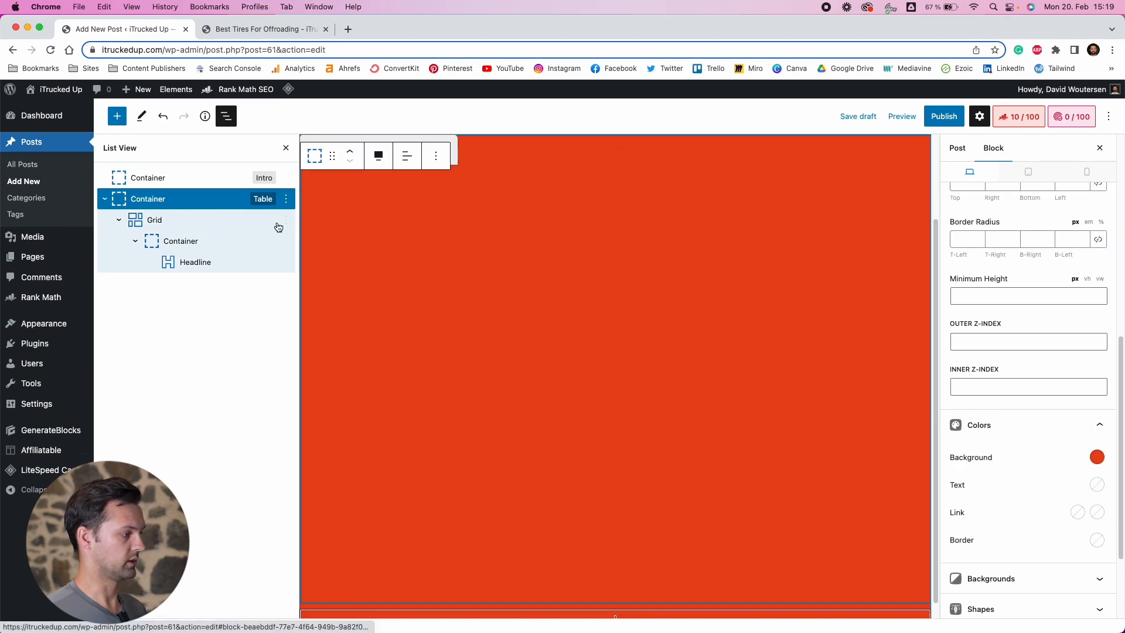
{"action": "left_click", "coordinate": [1096, 484]}
{"action": "left_click", "coordinate": [1053, 456]}
{"action": "left_click", "coordinate": [1077, 512]}
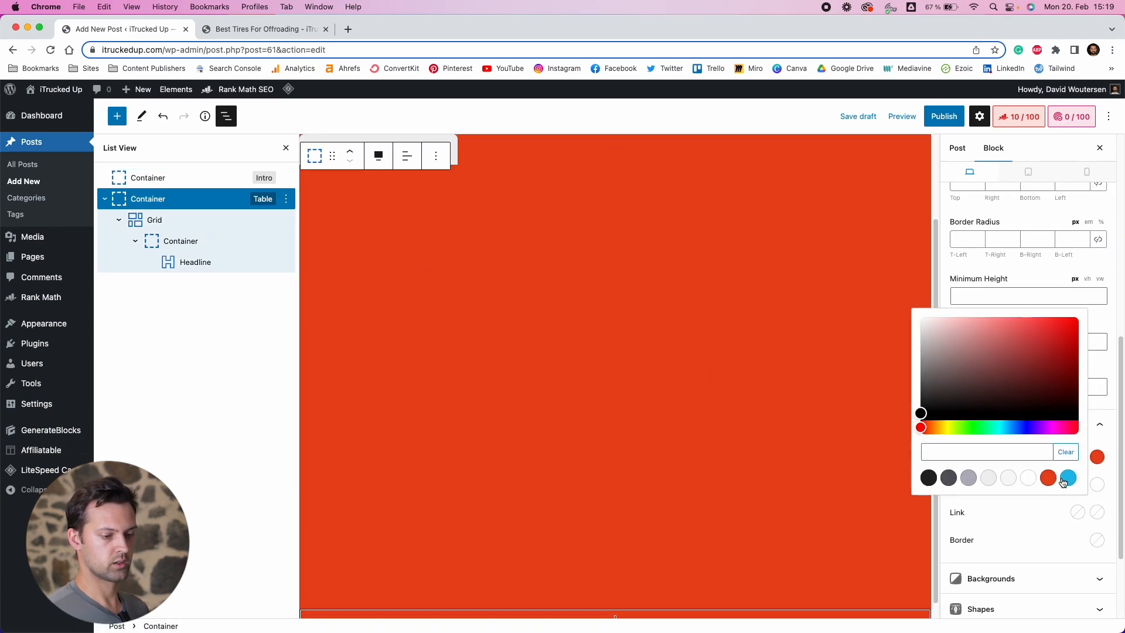
{"action": "left_click", "coordinate": [1028, 478]}
{"action": "left_click", "coordinate": [1096, 514]}
{"action": "left_click", "coordinate": [1033, 478]}
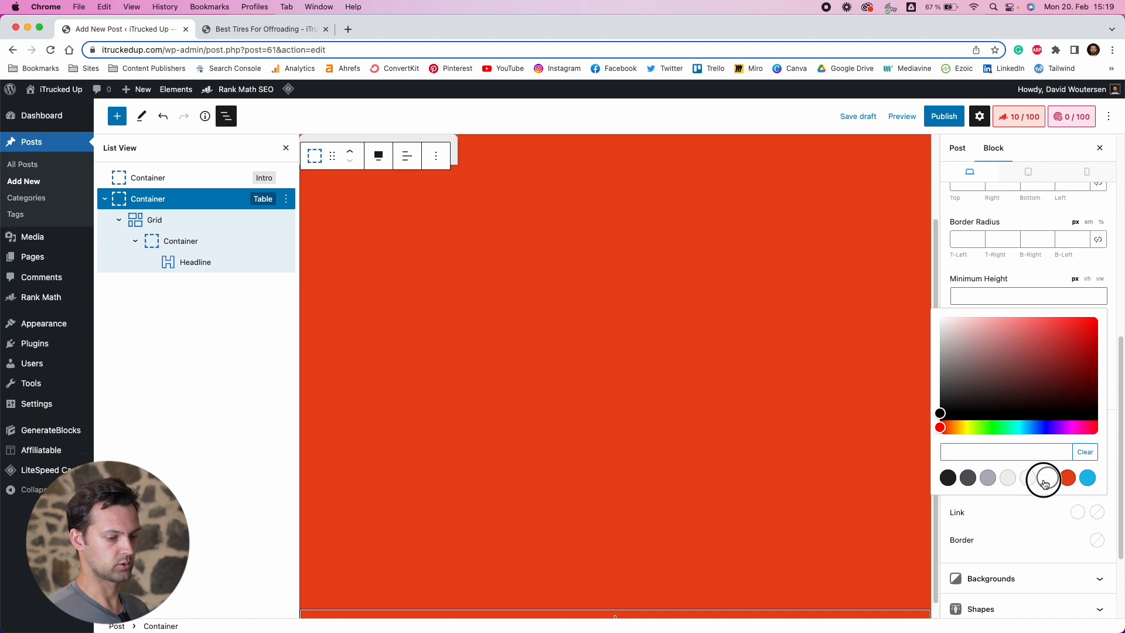
{"action": "left_click", "coordinate": [1035, 502]}
Set the headline's text color to the dark base swatch
{"action": "scroll", "coordinate": [542, 350], "scroll_direction": "up", "scroll_amount": 2}
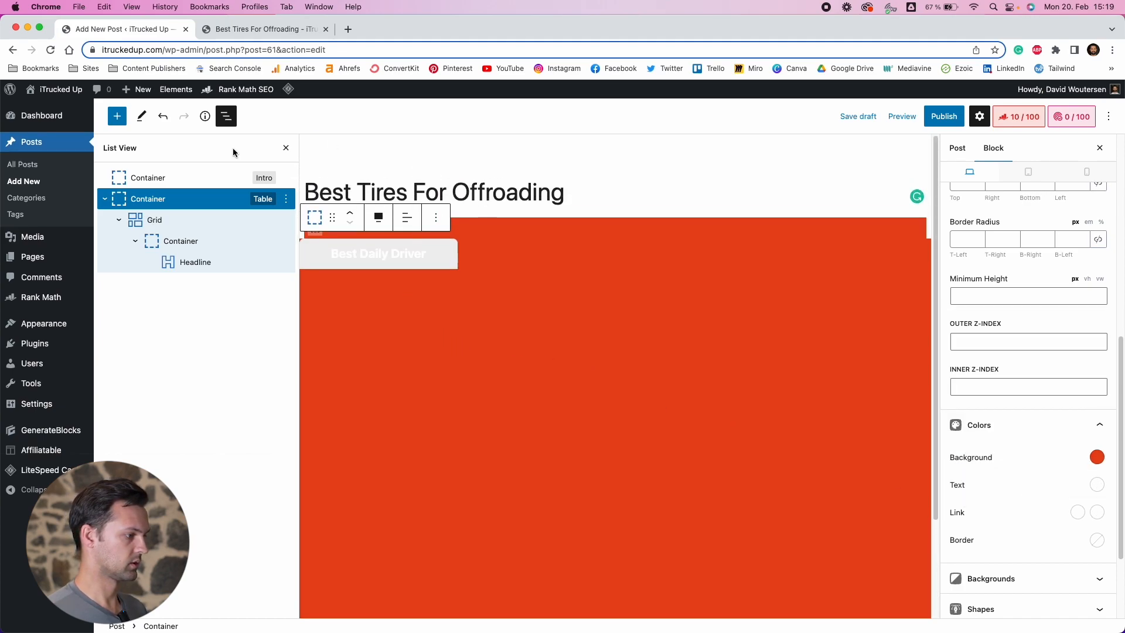
{"action": "left_click", "coordinate": [378, 254]}
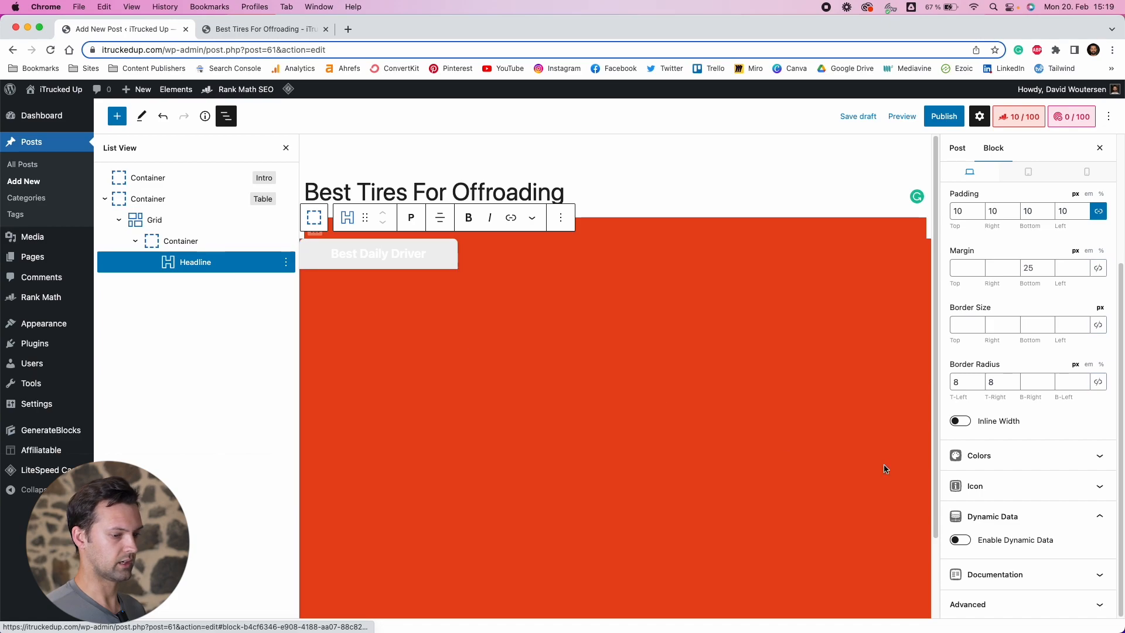
{"action": "left_click", "coordinate": [1071, 457]}
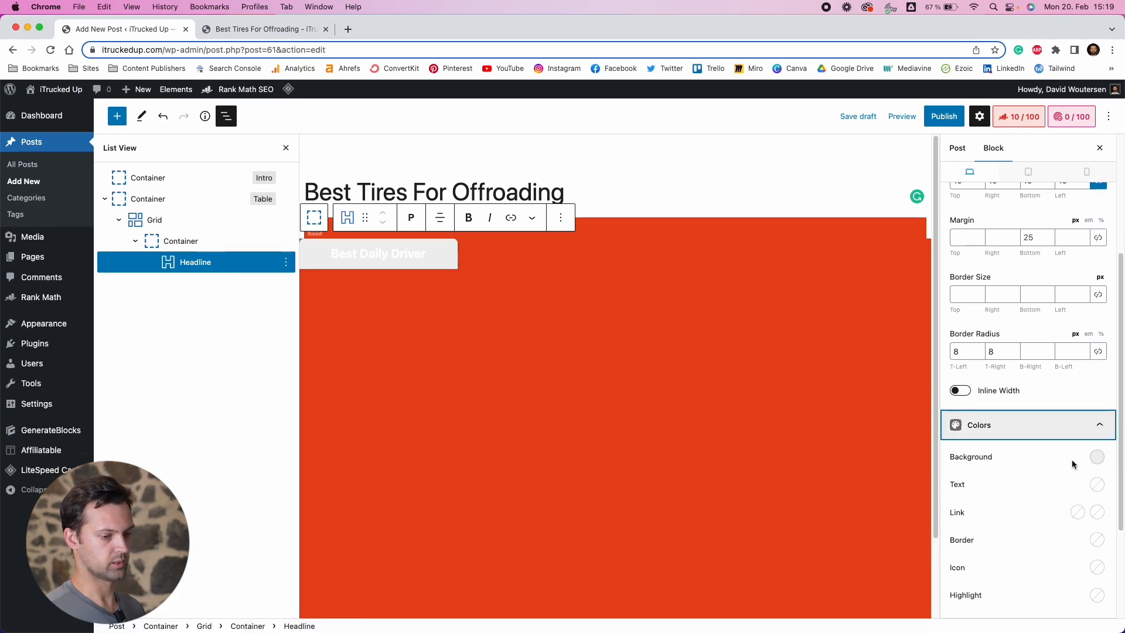
{"action": "left_click", "coordinate": [1096, 484]}
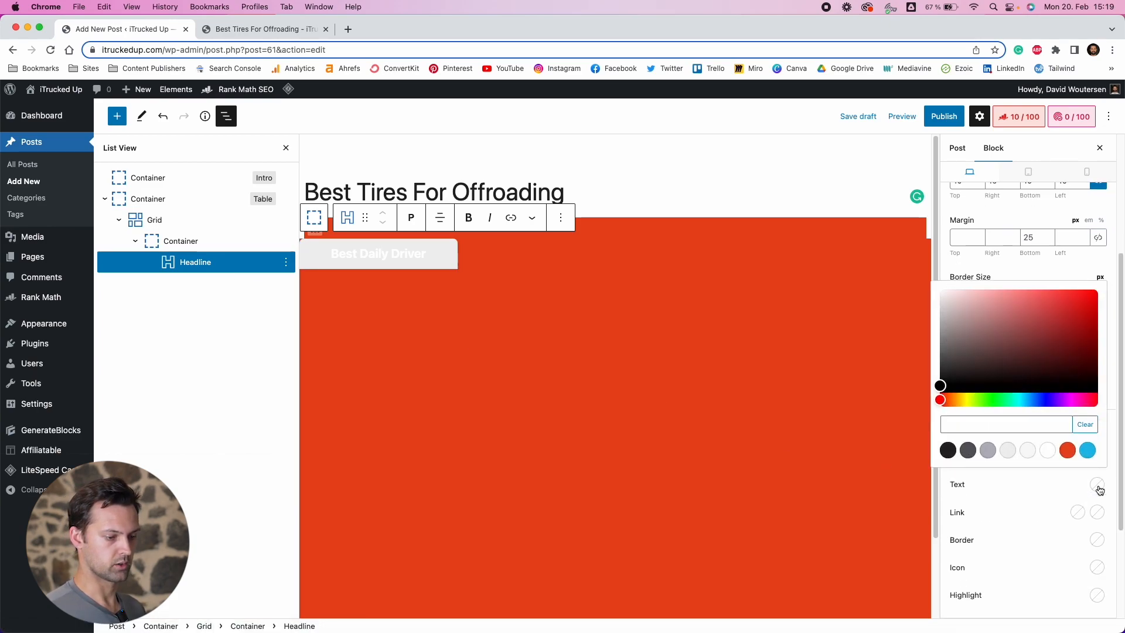
{"action": "left_click", "coordinate": [947, 450]}
{"action": "left_click", "coordinate": [1002, 493]}
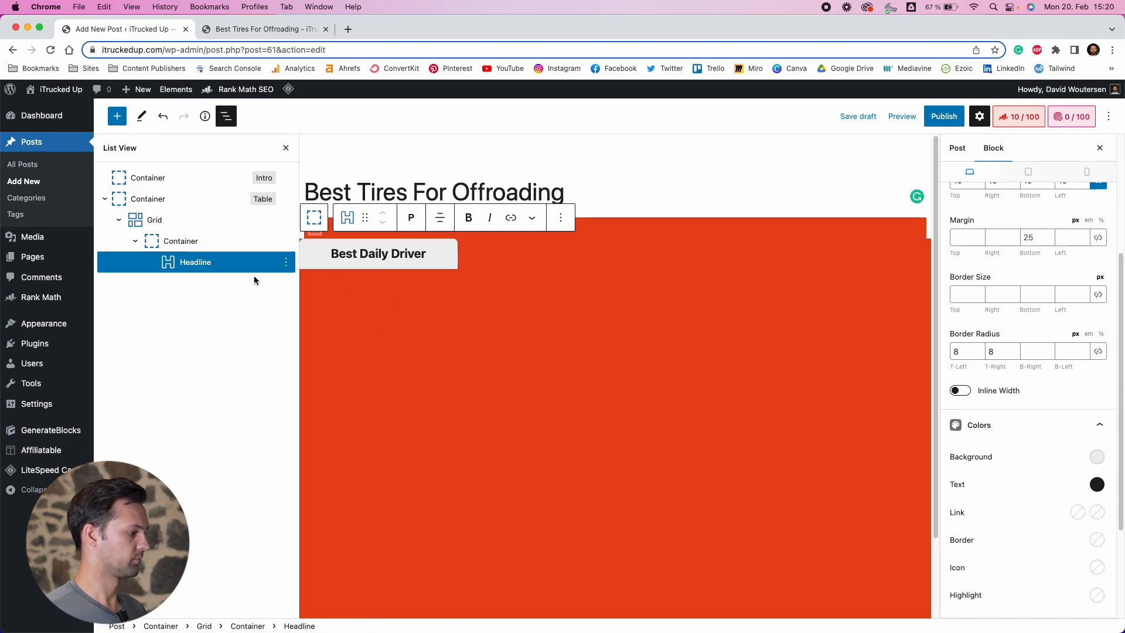
Insert a new Container block below the headline inside the card container
{"action": "left_click", "coordinate": [286, 262]}
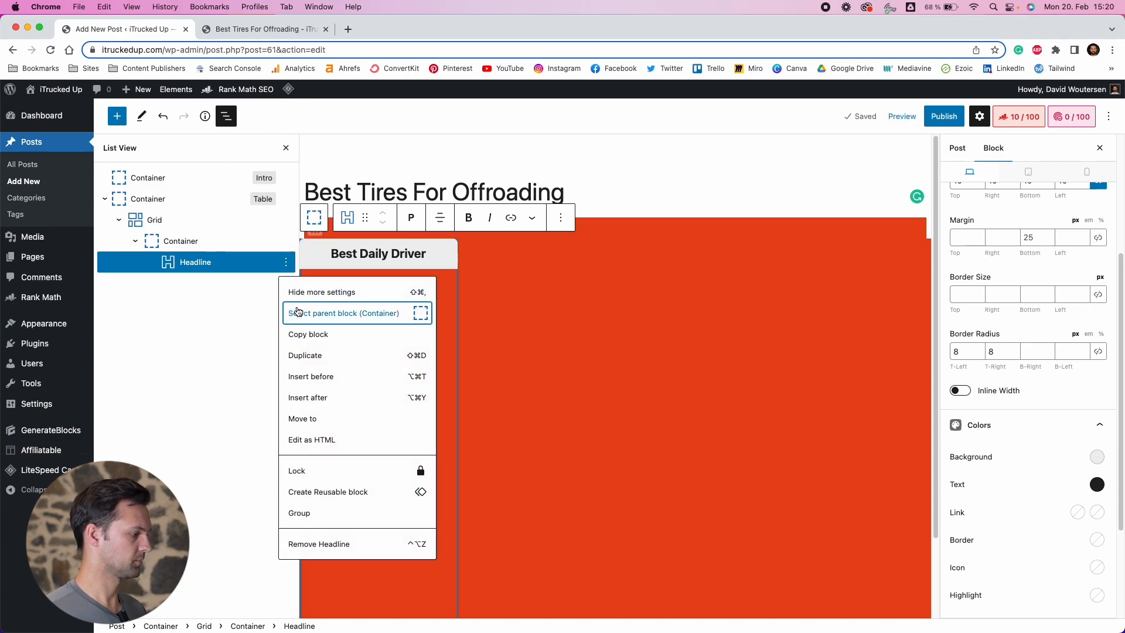
{"action": "left_click", "coordinate": [324, 398]}
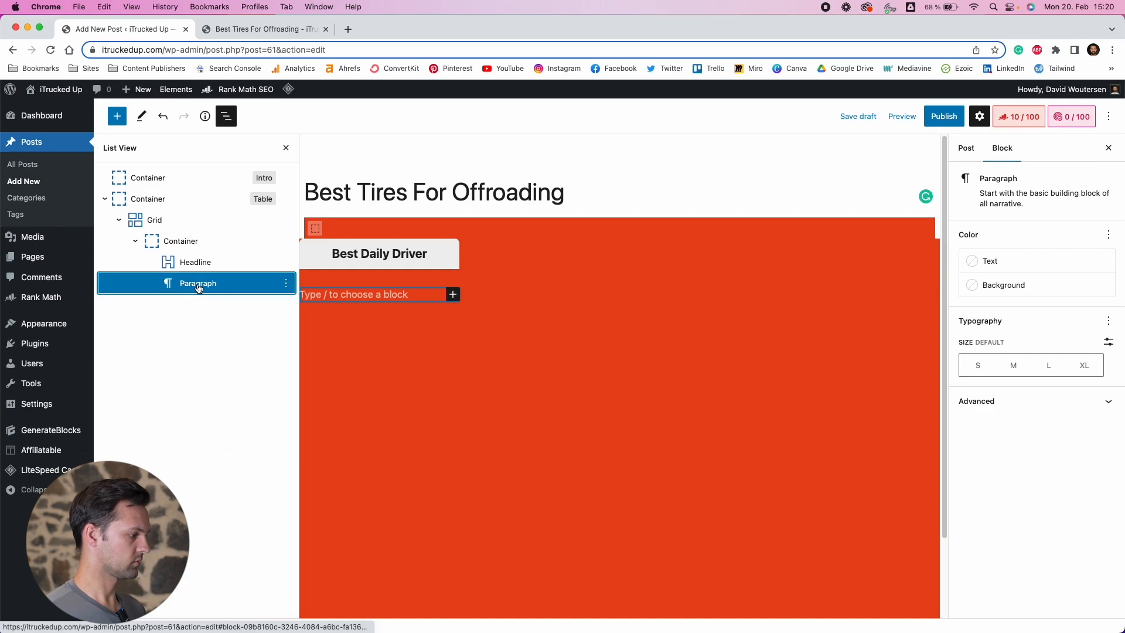
{"action": "left_click", "coordinate": [328, 298]}
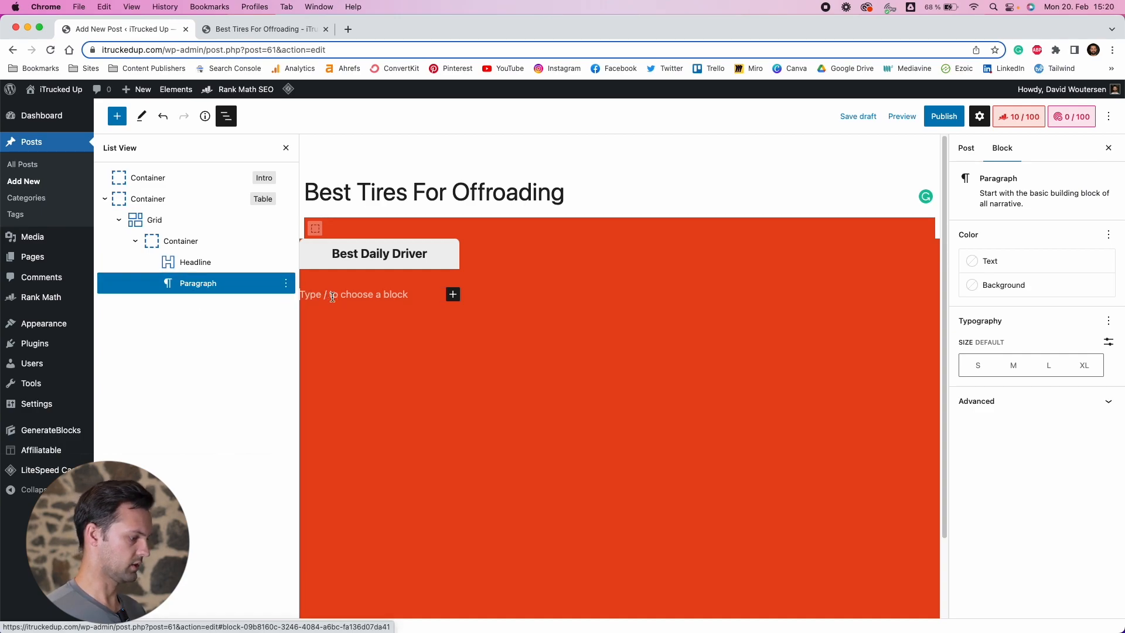
{"action": "left_click", "coordinate": [453, 294]}
{"action": "left_click", "coordinate": [539, 379]}
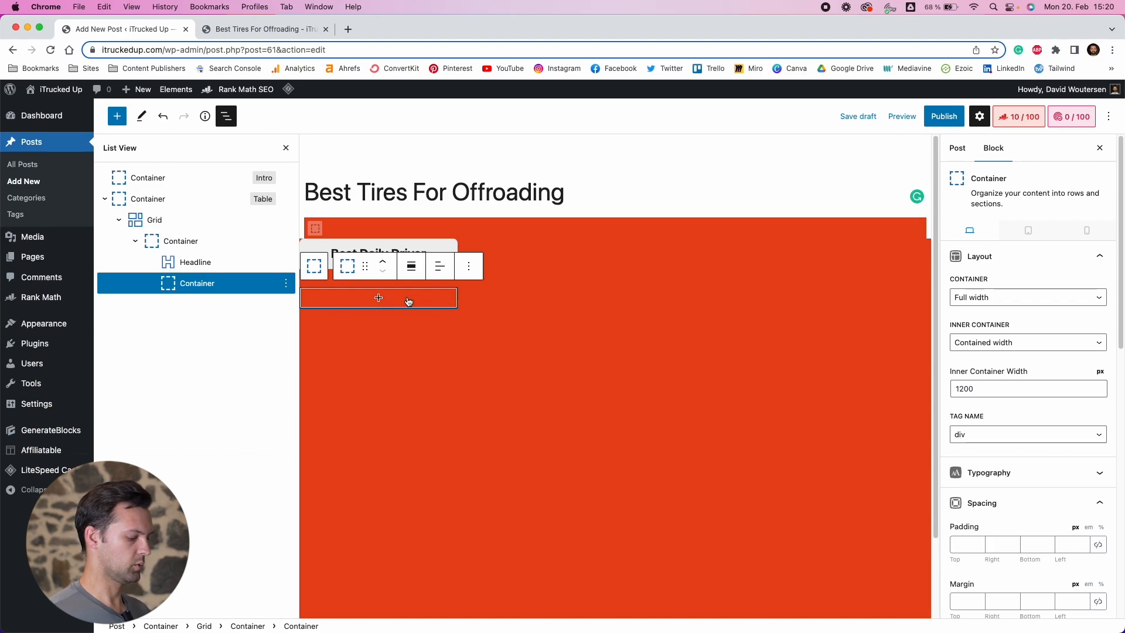
Examine the product card layout in the reference comparison article
{"action": "scroll", "coordinate": [403, 299], "scroll_direction": "down", "scroll_amount": 1}
{"action": "scroll", "coordinate": [404, 300], "scroll_direction": "down", "scroll_amount": 3}
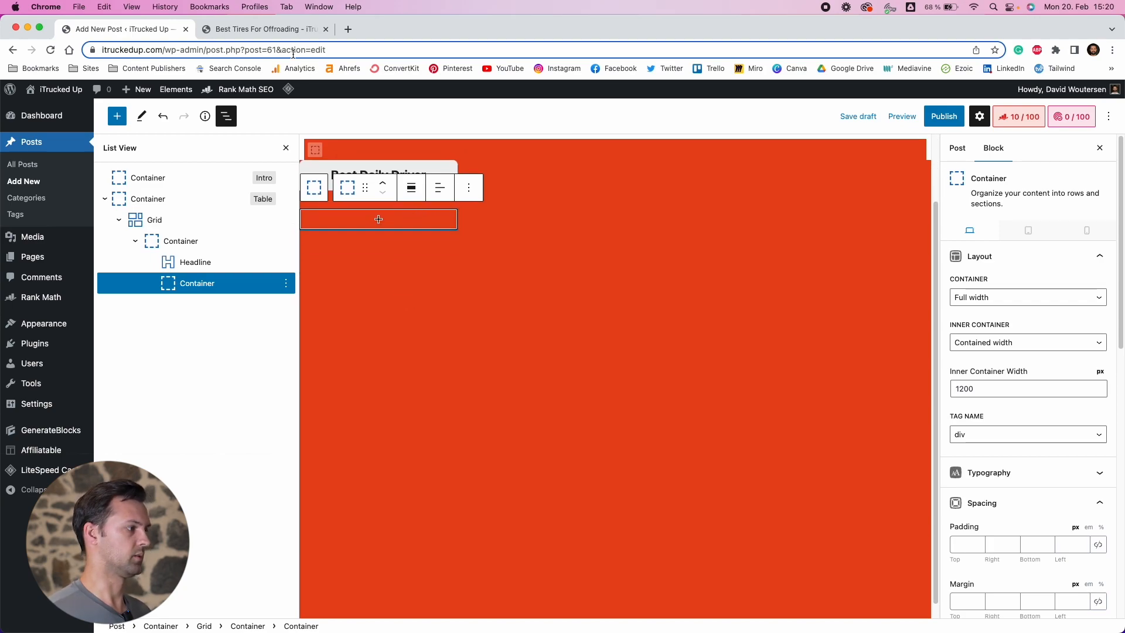
{"action": "left_click_drag", "start_coordinate": [469, 632], "coordinate": [437, 87]}
{"action": "scroll", "coordinate": [176, 369], "scroll_direction": "down", "scroll_amount": 2}
{"action": "scroll", "coordinate": [175, 369], "scroll_direction": "down", "scroll_amount": 3}
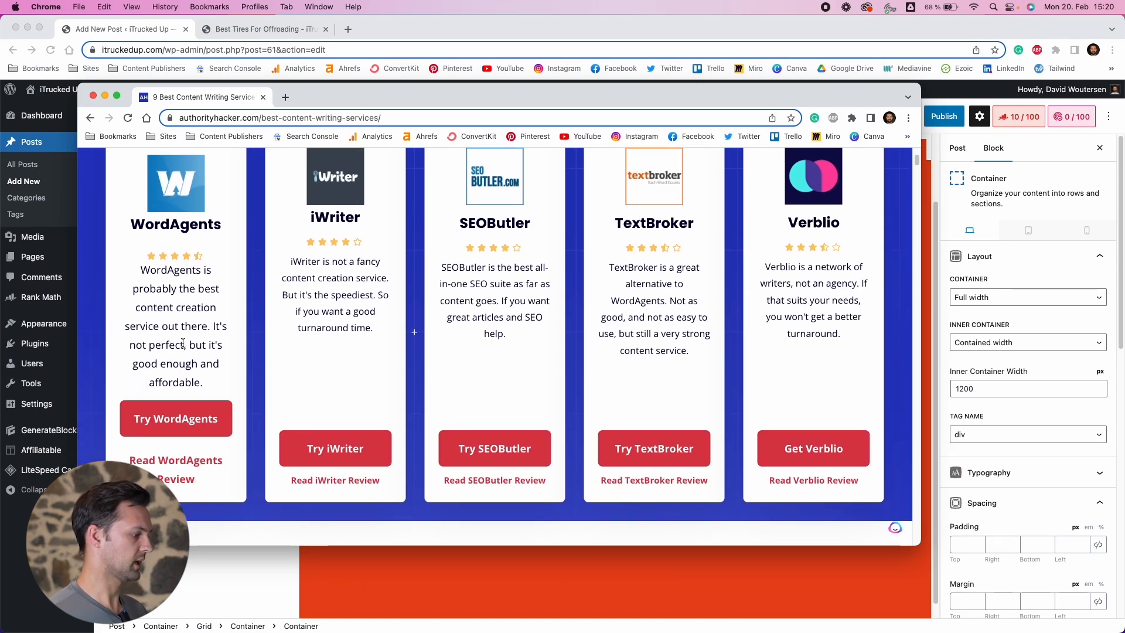
{"action": "scroll", "coordinate": [171, 346], "scroll_direction": "down", "scroll_amount": 2}
{"action": "scroll", "coordinate": [162, 427], "scroll_direction": "up", "scroll_amount": 5}
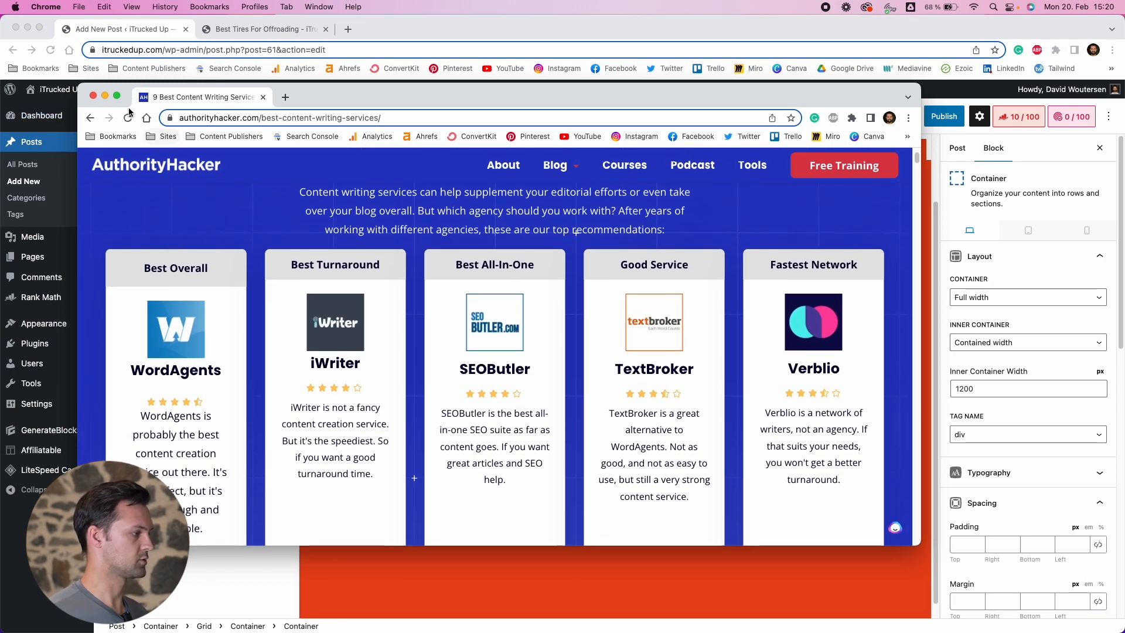
{"action": "left_click", "coordinate": [105, 95]}
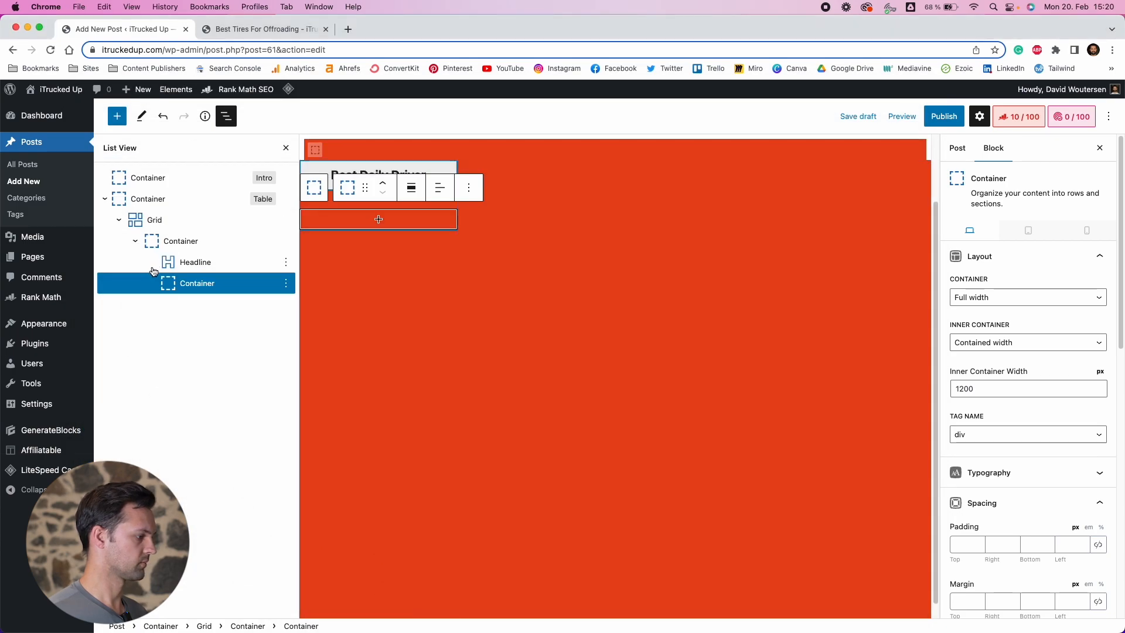
Insert a GenerateBlocks Image block into the new container and center-align it
{"action": "left_click", "coordinate": [385, 223]}
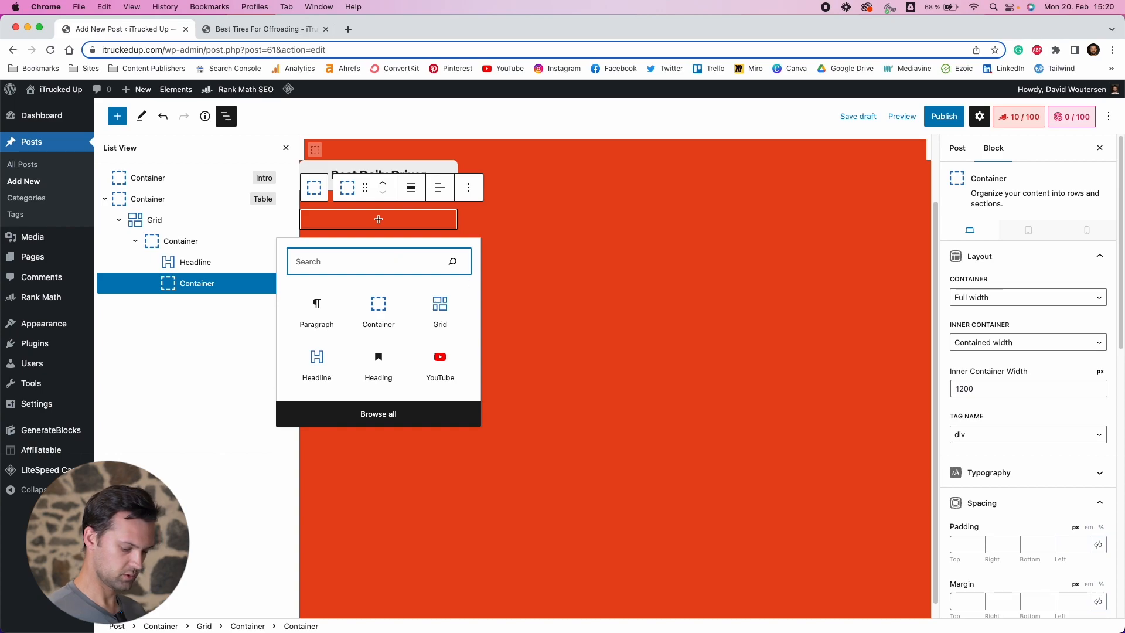
{"action": "left_click", "coordinate": [832, 631]}
{"action": "left_click", "coordinate": [105, 96]}
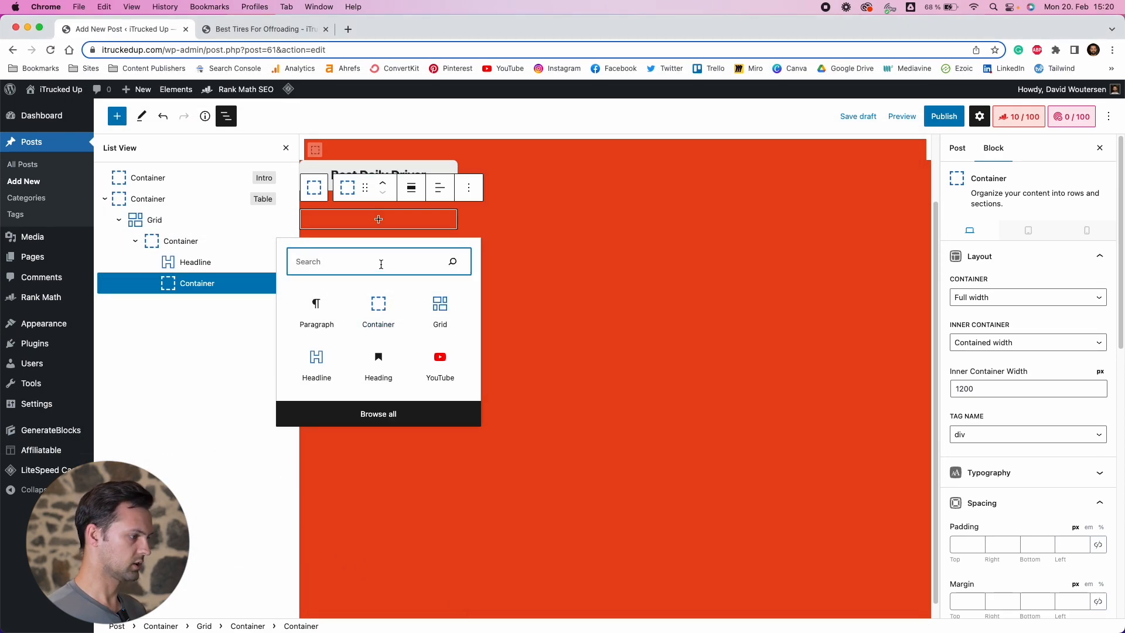
{"action": "type", "text": "image"}
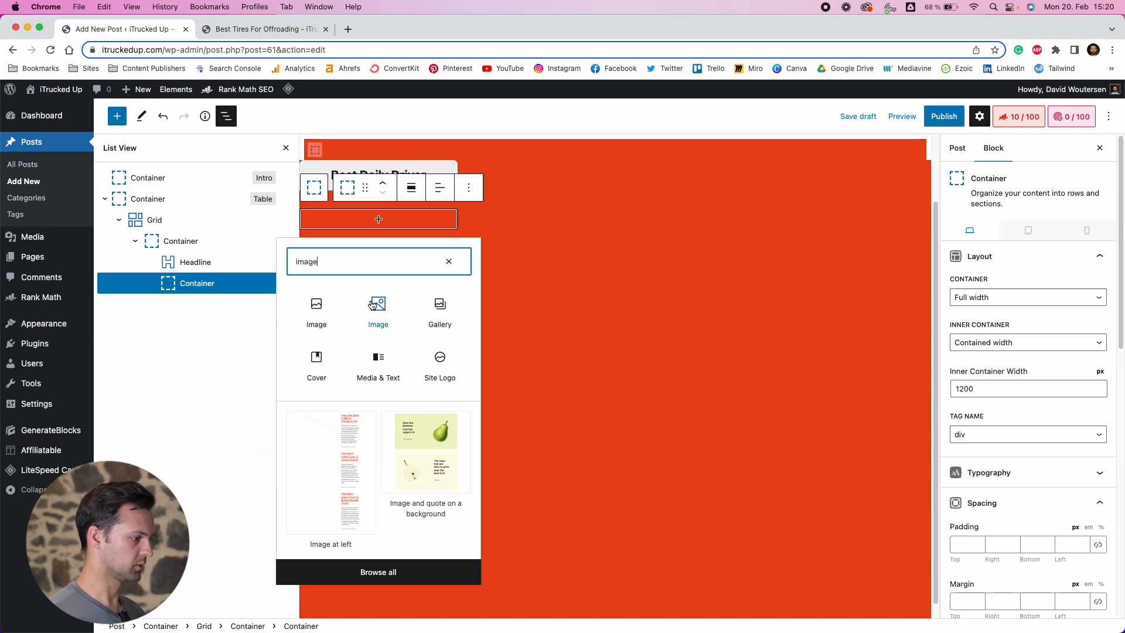
{"action": "left_click", "coordinate": [376, 304]}
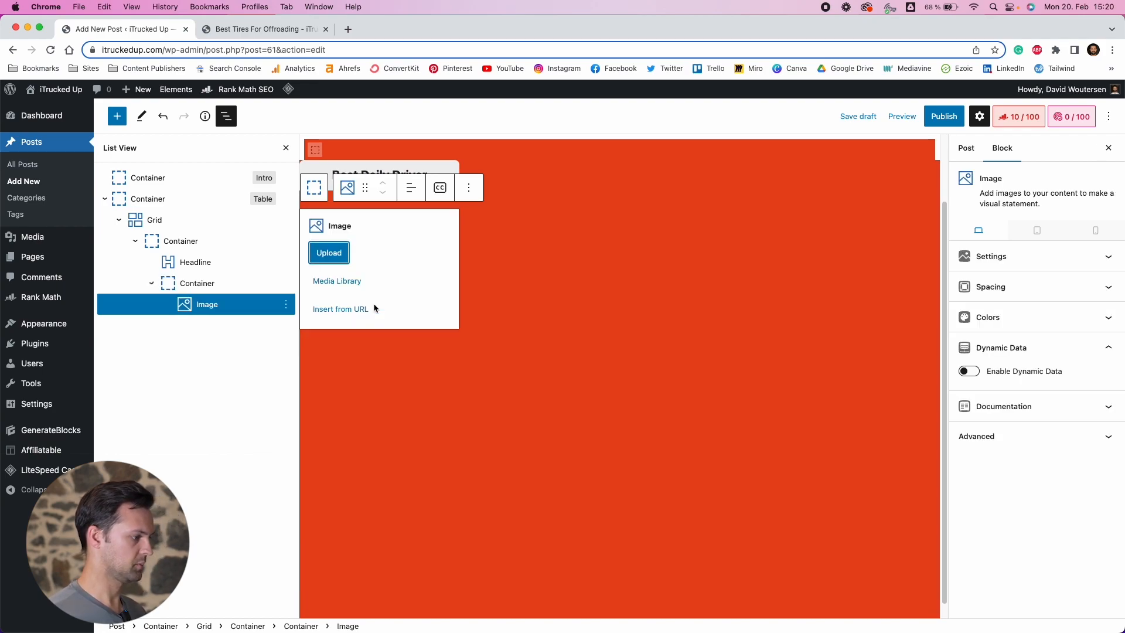
{"action": "left_click", "coordinate": [406, 192]}
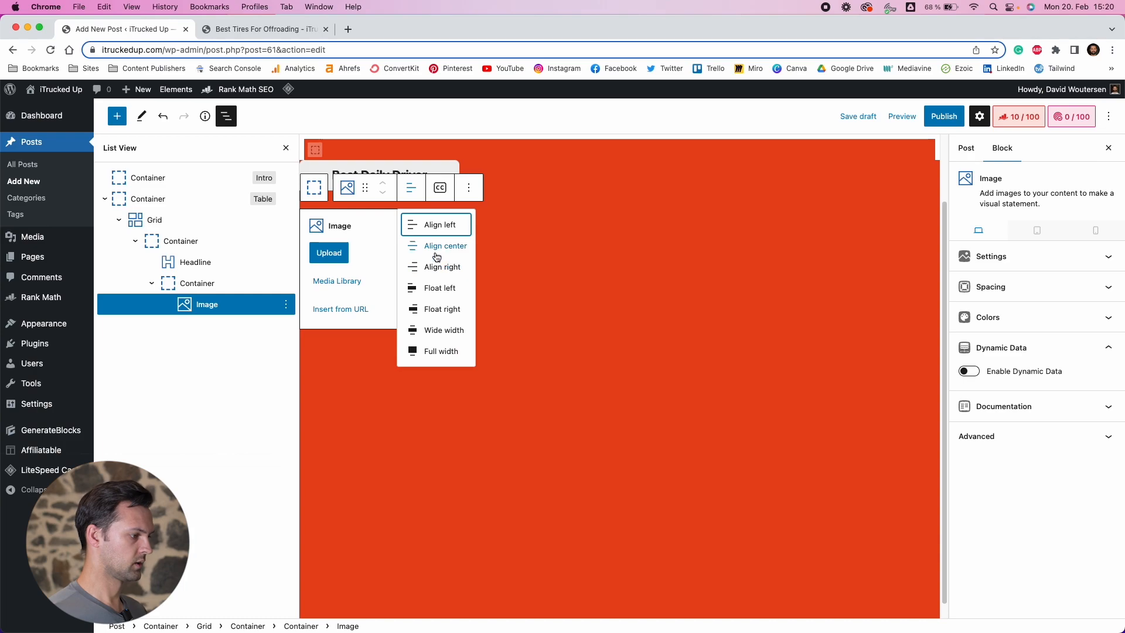
{"action": "left_click", "coordinate": [432, 245]}
Add the tire images to the media library and select the Cooper Discover tire for the image
{"action": "left_click", "coordinate": [338, 280]}
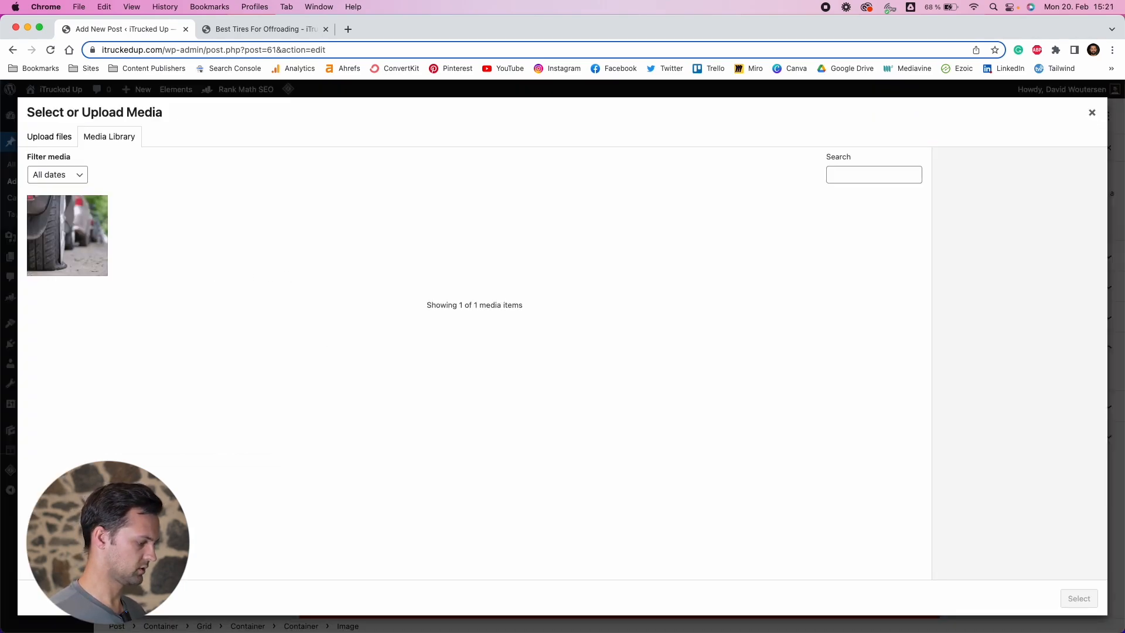
{"action": "left_click_drag", "start_coordinate": [460, 545], "coordinate": [341, 269]}
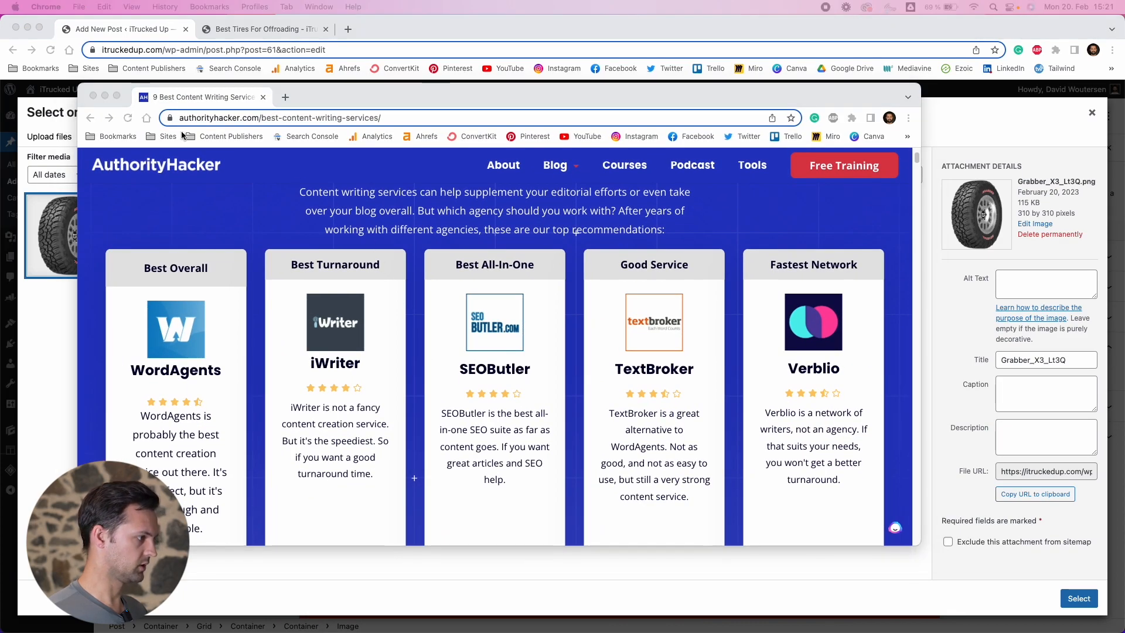
{"action": "left_click", "coordinate": [93, 95]}
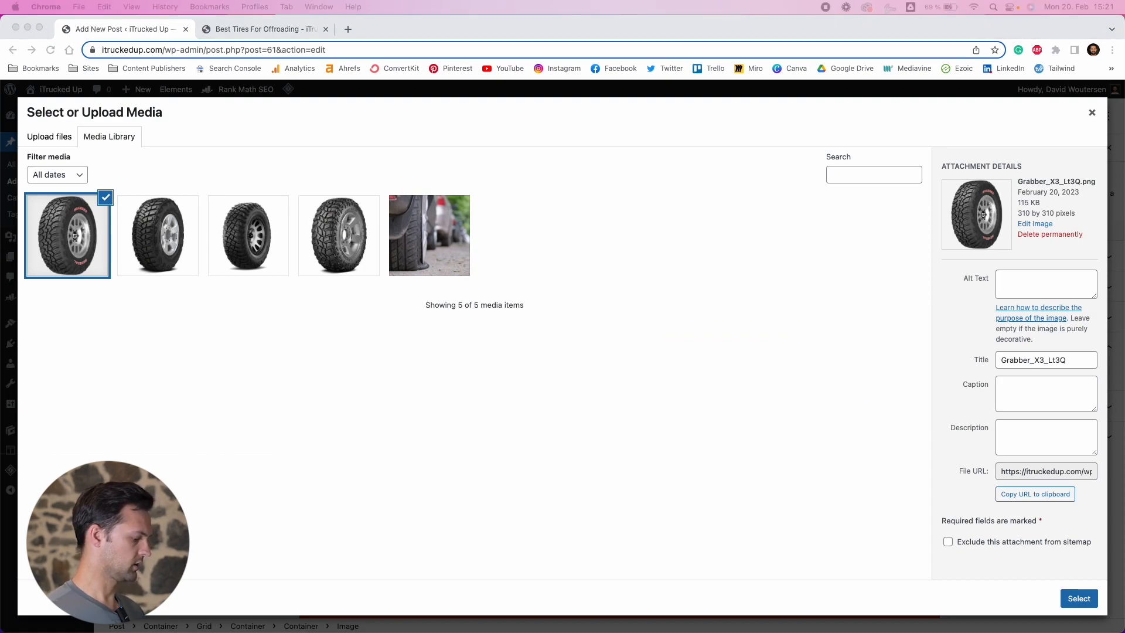
{"action": "left_click", "coordinate": [170, 238]}
{"action": "left_click", "coordinate": [245, 248]}
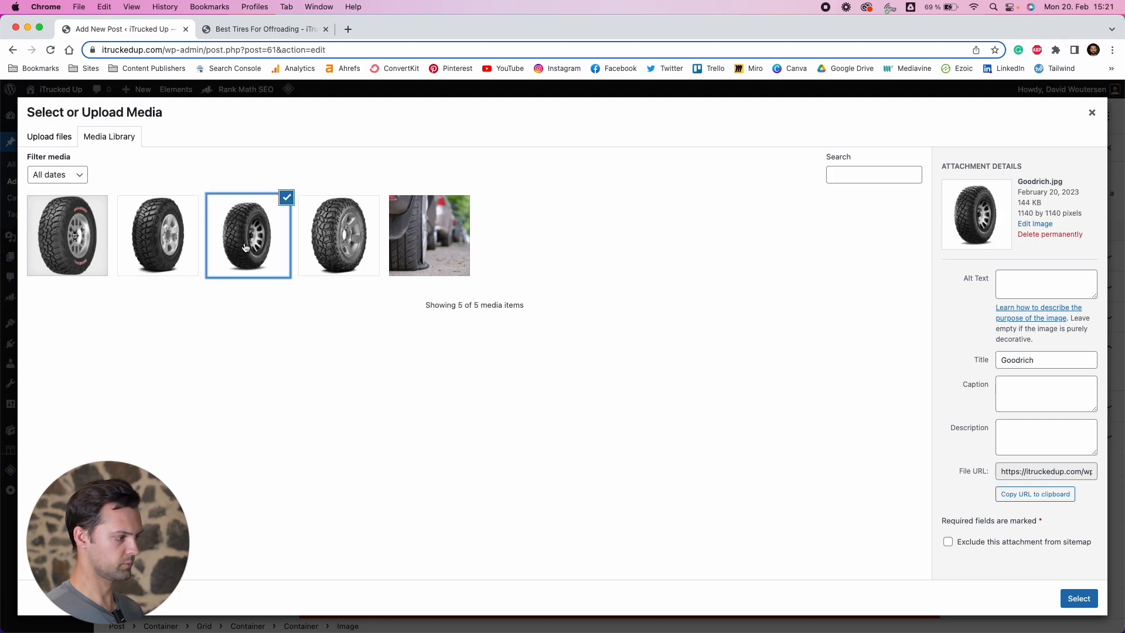
{"action": "left_click", "coordinate": [336, 242]}
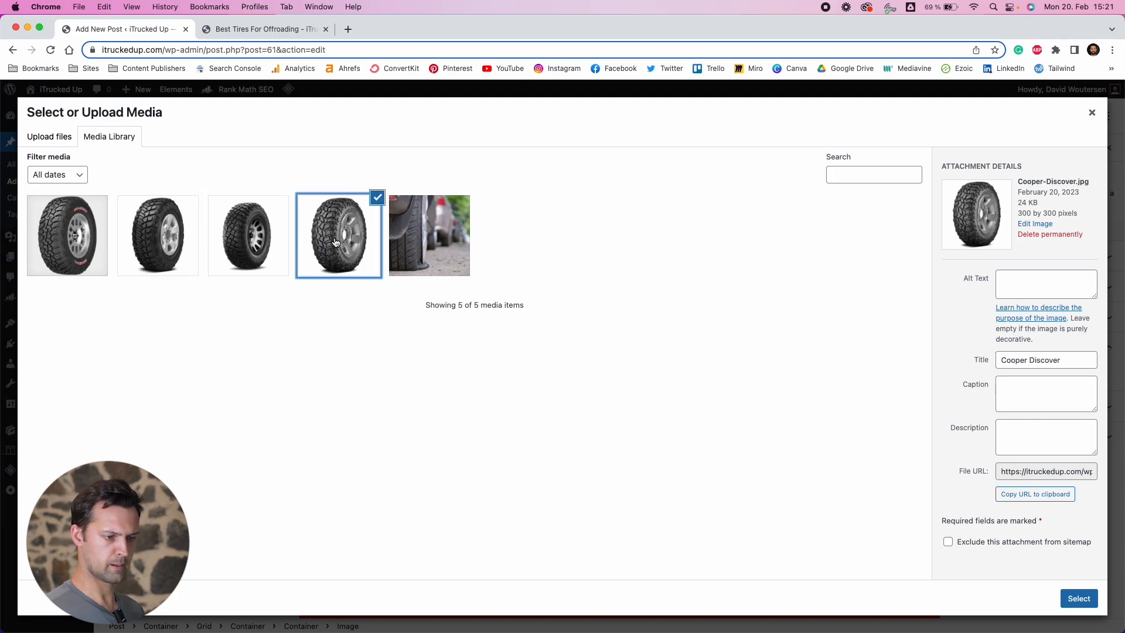
{"action": "left_click", "coordinate": [1077, 598]}
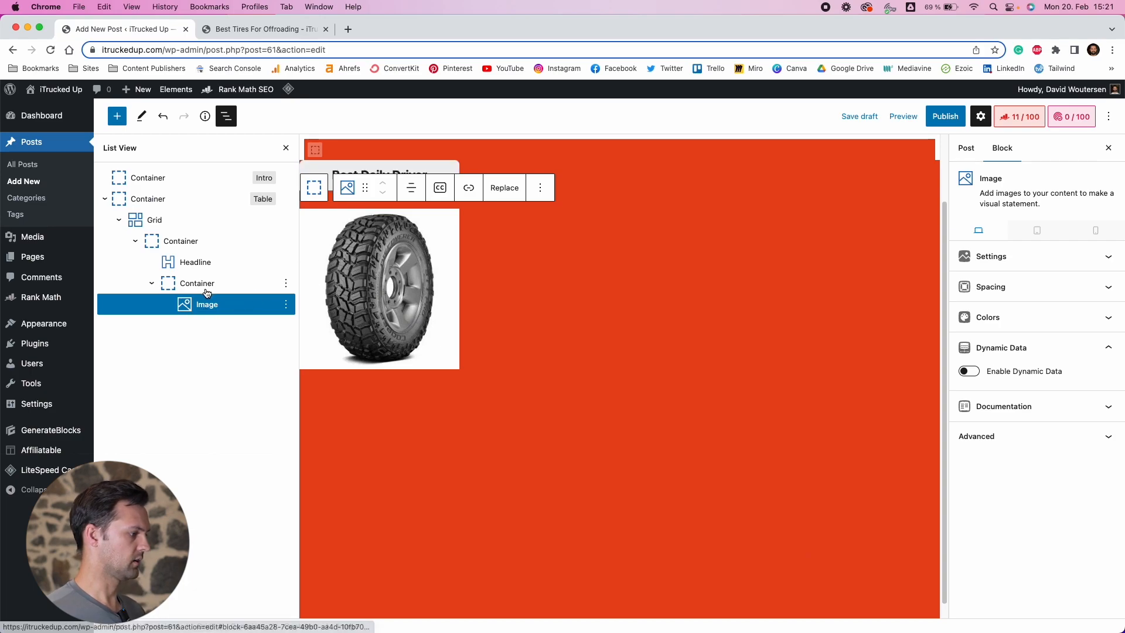
Insert a GenerateBlocks Headline block after the image
{"action": "left_click", "coordinate": [152, 284]}
{"action": "left_click", "coordinate": [152, 285]}
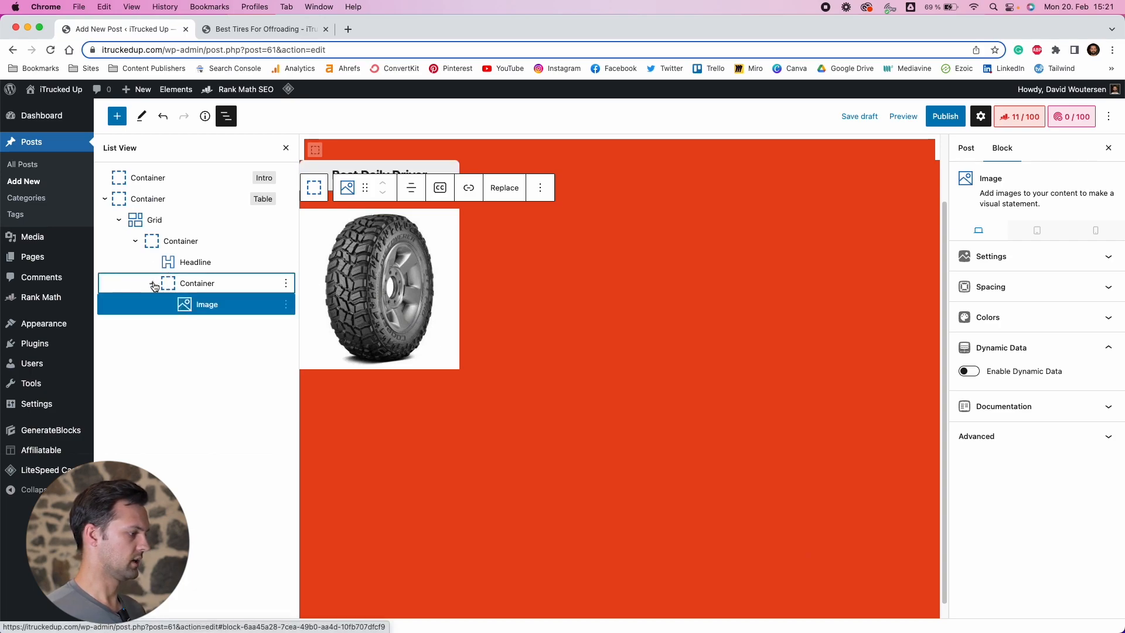
{"action": "left_click", "coordinate": [286, 304]}
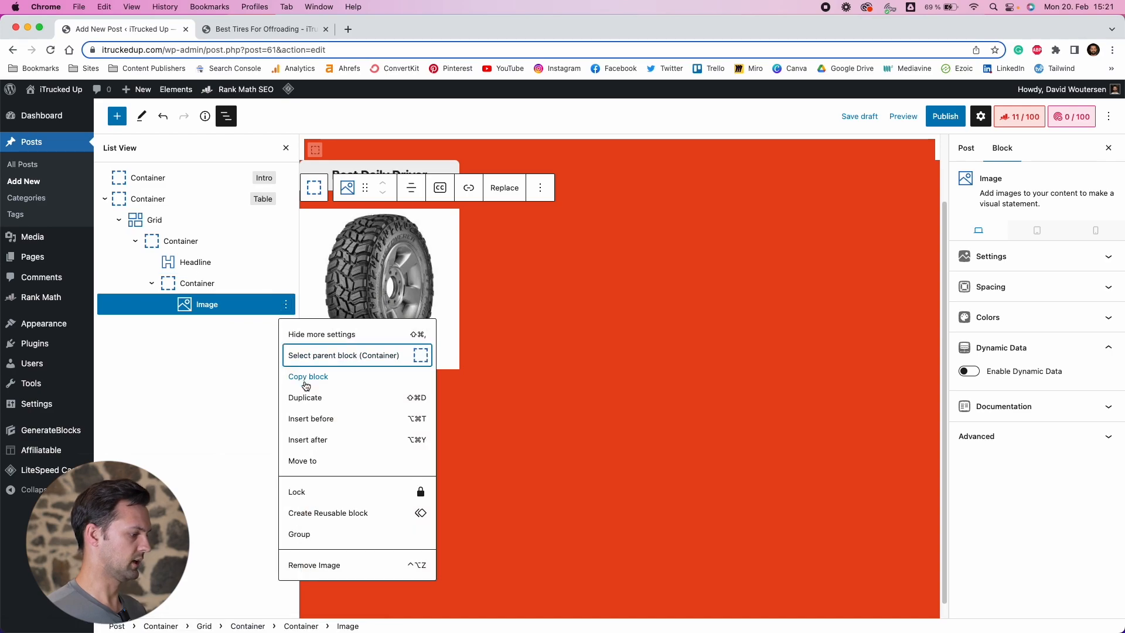
{"action": "left_click", "coordinate": [312, 441]}
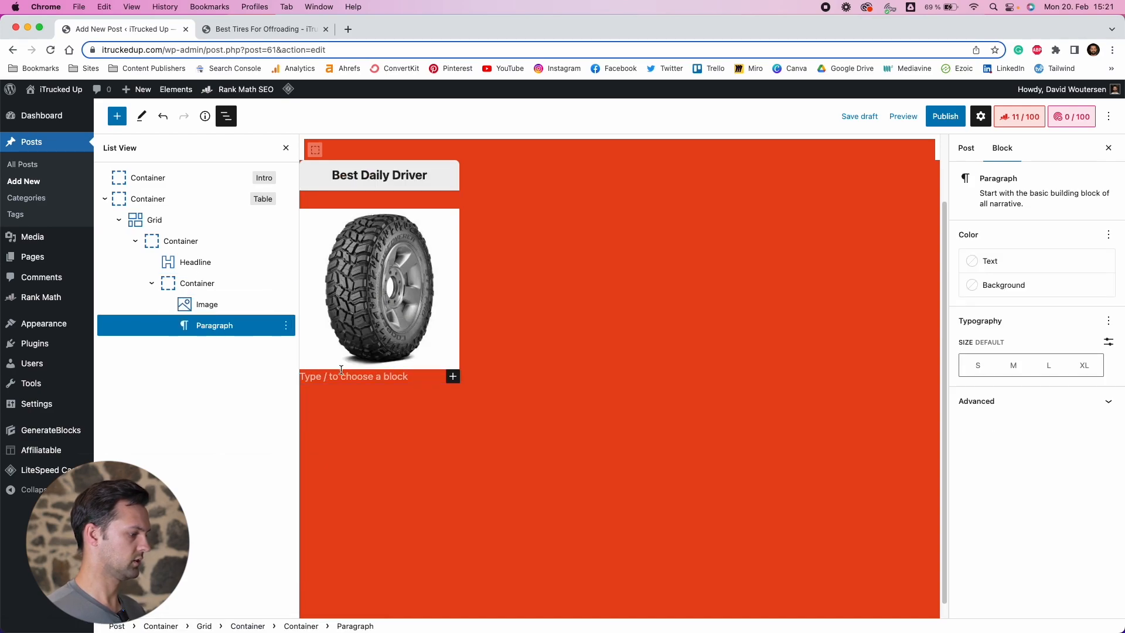
{"action": "type", "text": "/headline"}
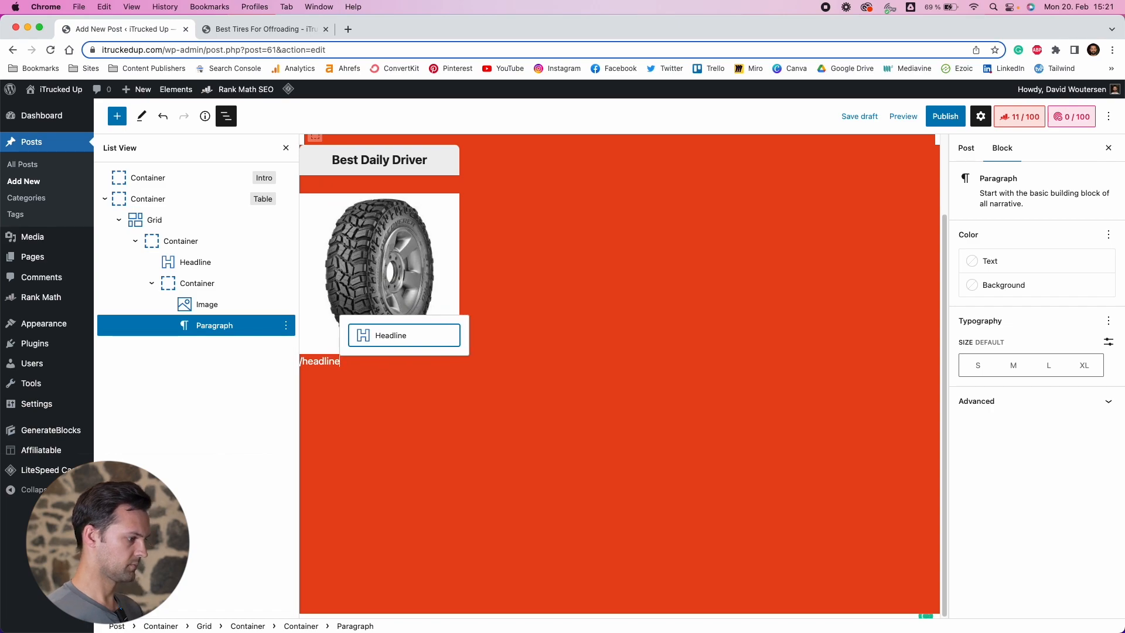
{"action": "key", "text": "Return"}
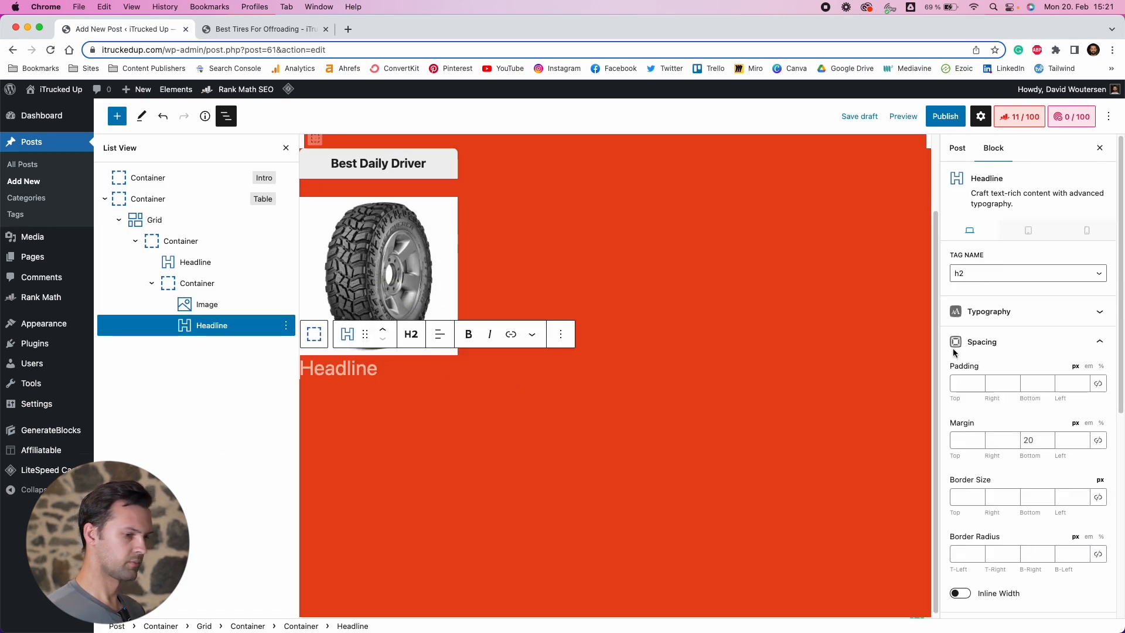
Change the new headline's tag to paragraph and center-align it
{"action": "left_click", "coordinate": [418, 338]}
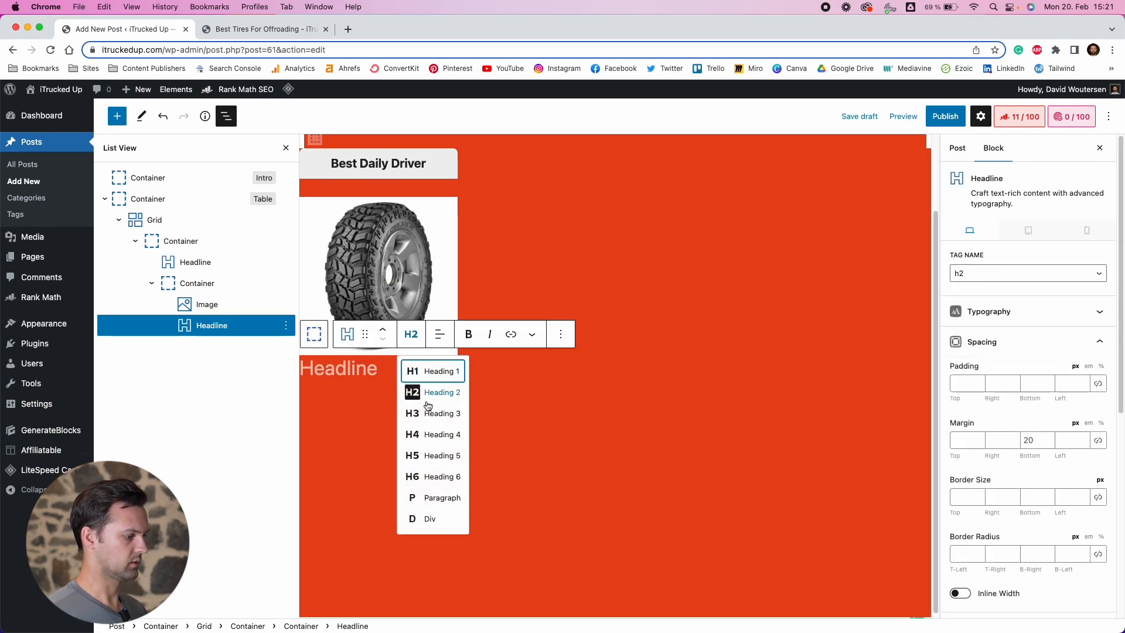
{"action": "left_click", "coordinate": [427, 499]}
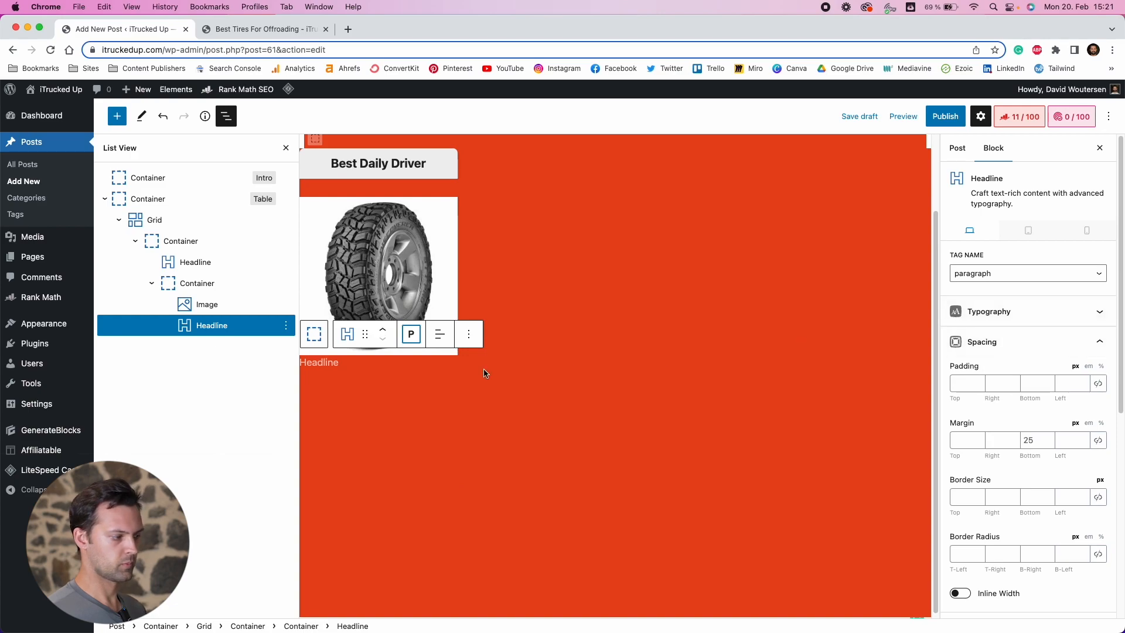
{"action": "left_click", "coordinate": [440, 334]}
{"action": "left_click", "coordinate": [452, 393]}
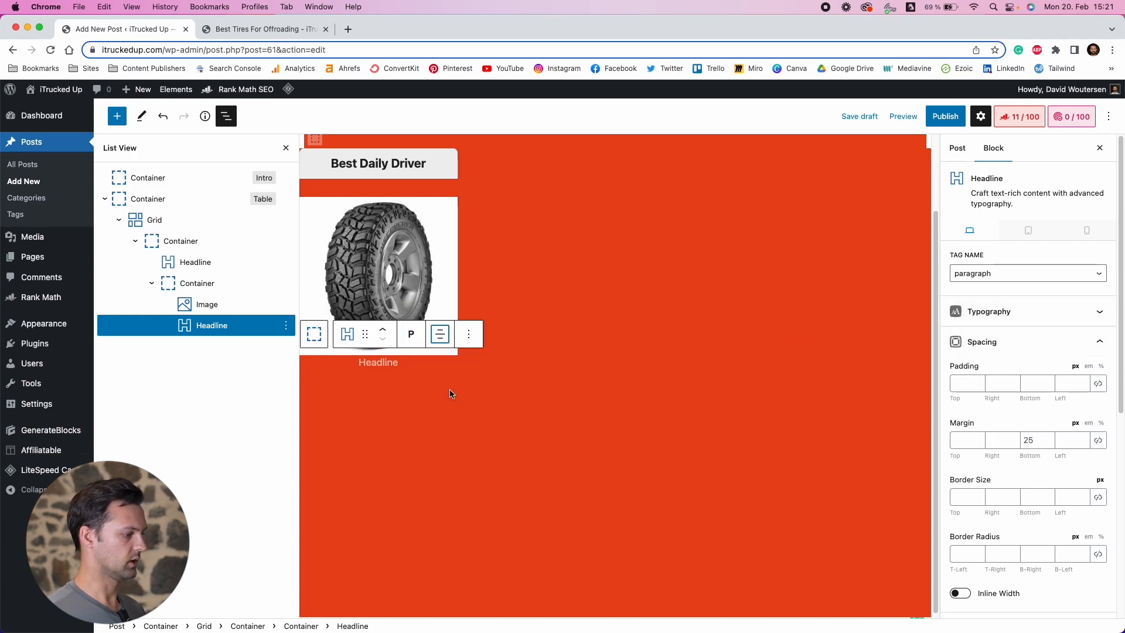
Move the headline above the tire image
{"action": "left_click", "coordinate": [392, 363]}
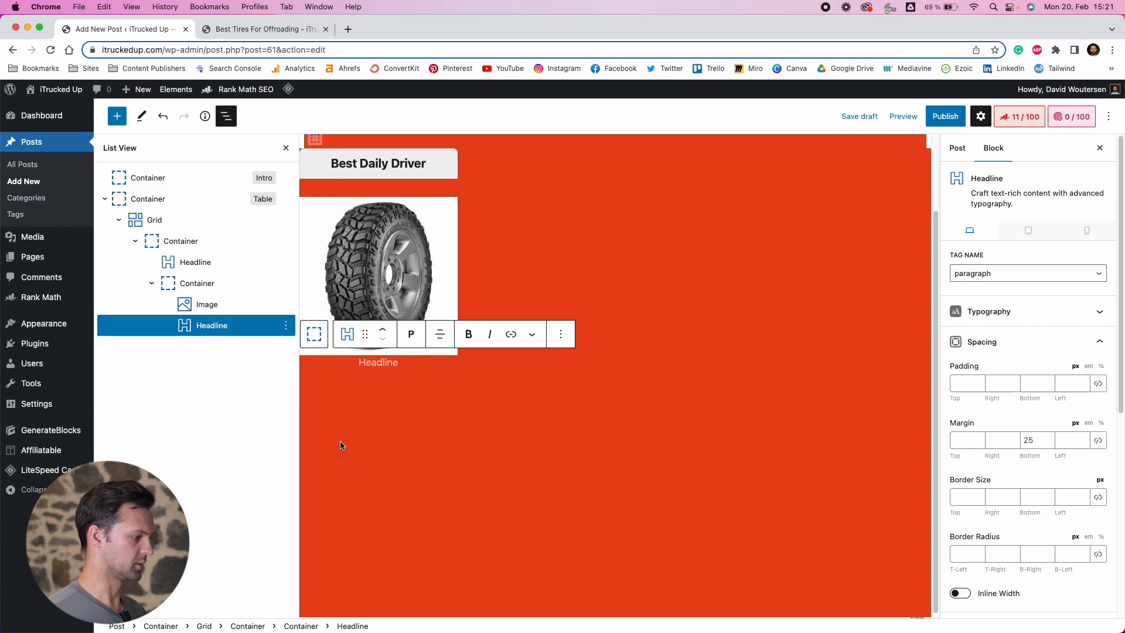
{"action": "left_click", "coordinate": [384, 331]}
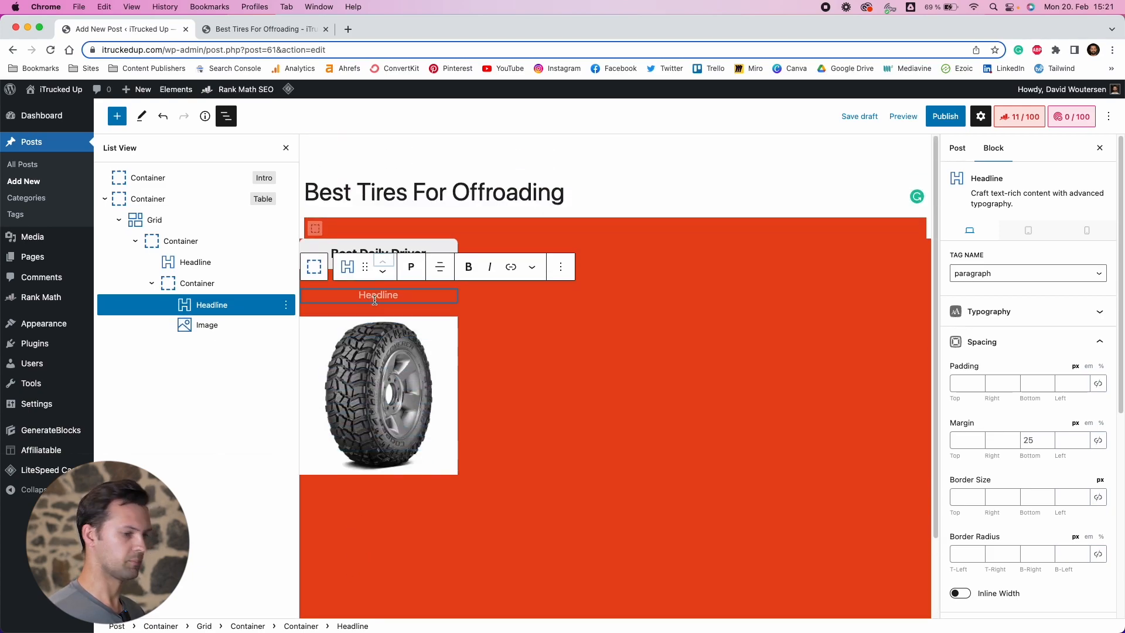
Set the headline's font weight to Bold and its font size to 24 px
{"action": "left_click", "coordinate": [964, 312]}
{"action": "left_click", "coordinate": [988, 350]}
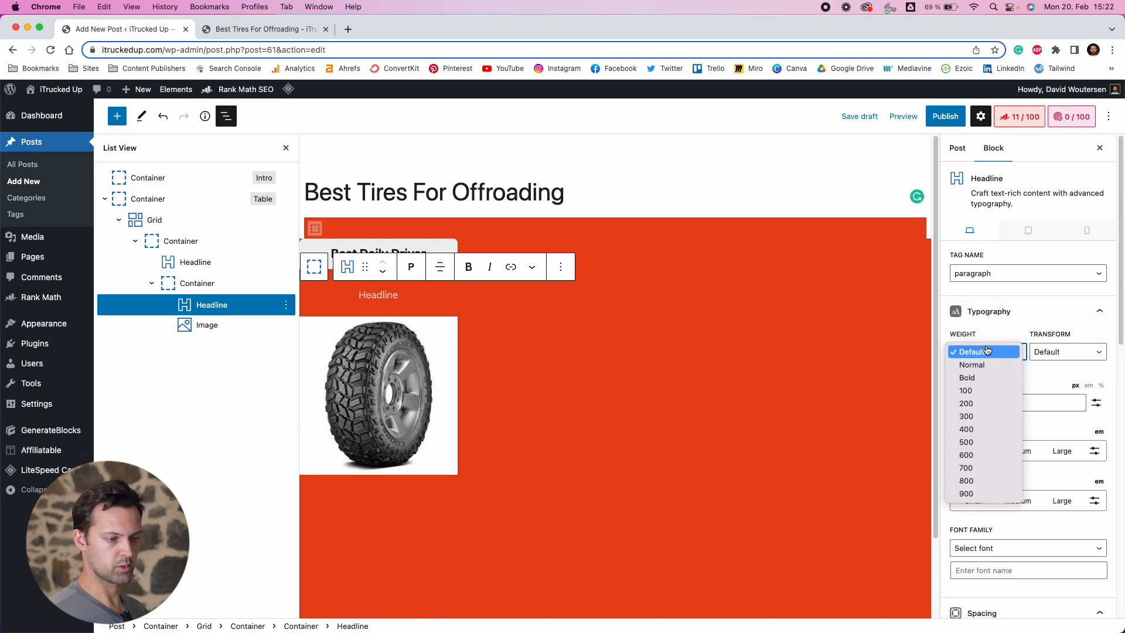
{"action": "left_click", "coordinate": [984, 378]}
{"action": "left_click", "coordinate": [983, 402]}
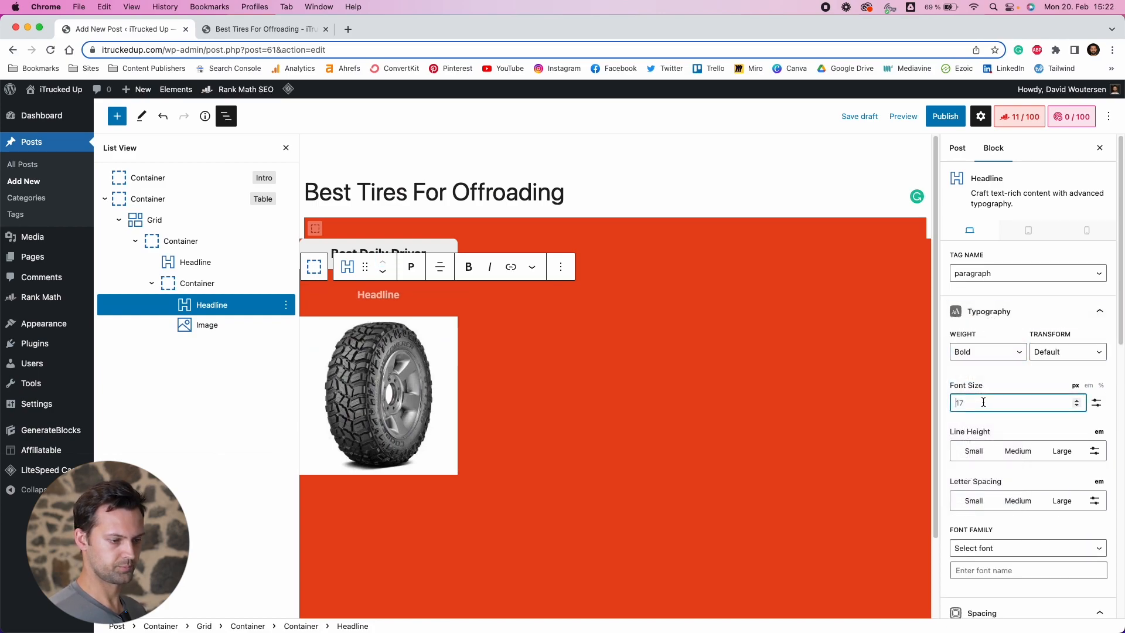
{"action": "type", "text": "24"}
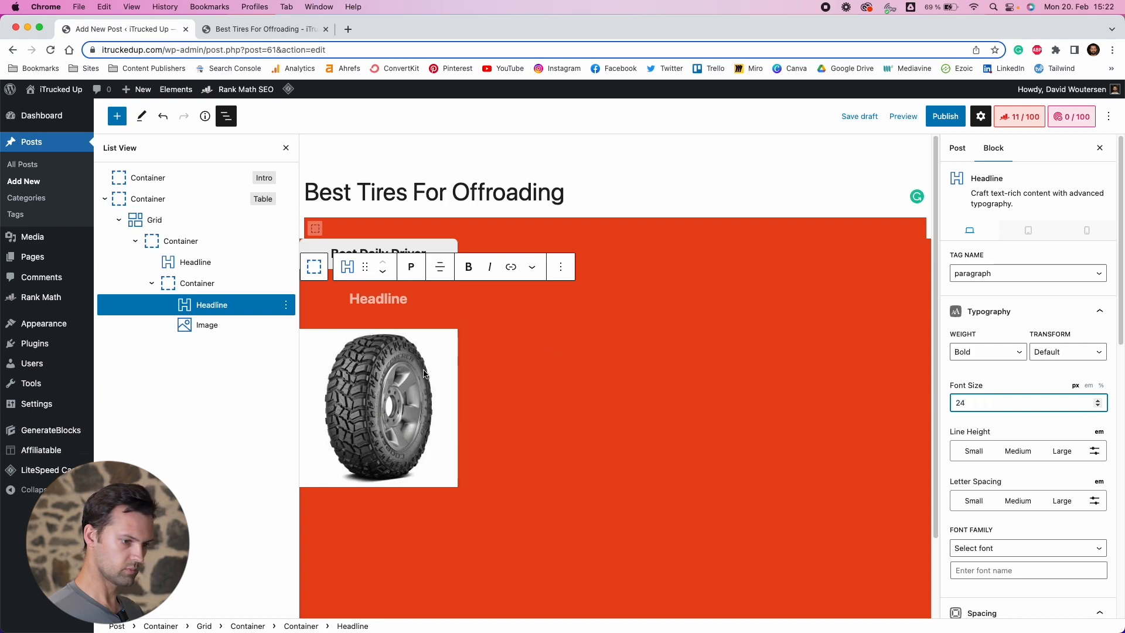
Paste the product name "Cooper Discoverer STT Pro" as the headline text
{"action": "left_click", "coordinate": [356, 301]}
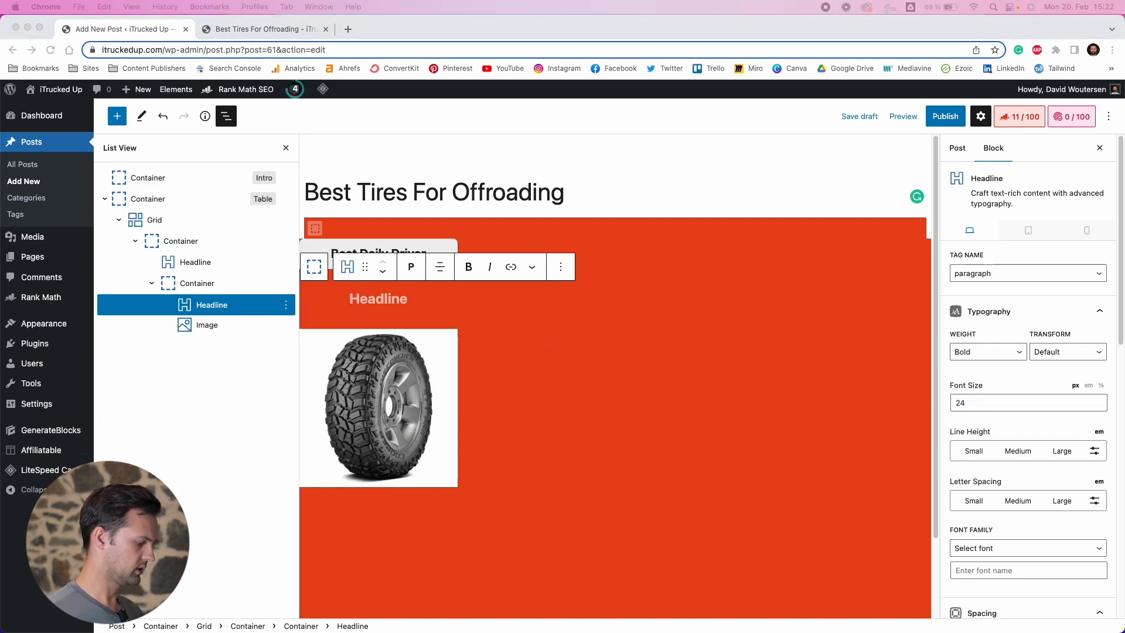
{"action": "left_click", "coordinate": [354, 305]}
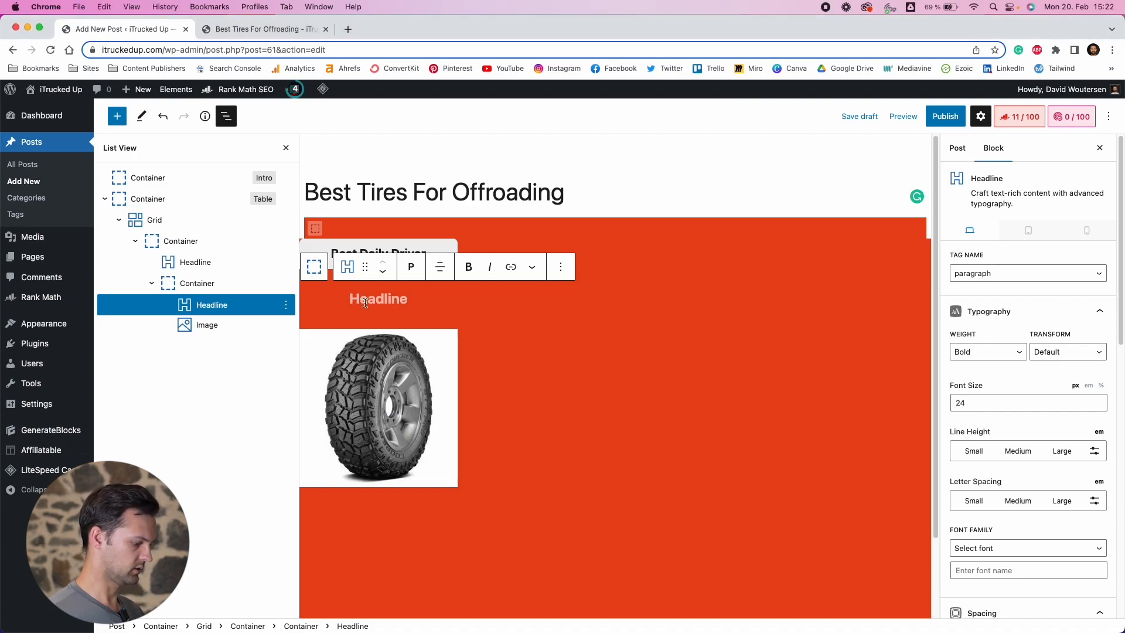
{"action": "type", "text": "Cooper Discoverer STT Pro"}
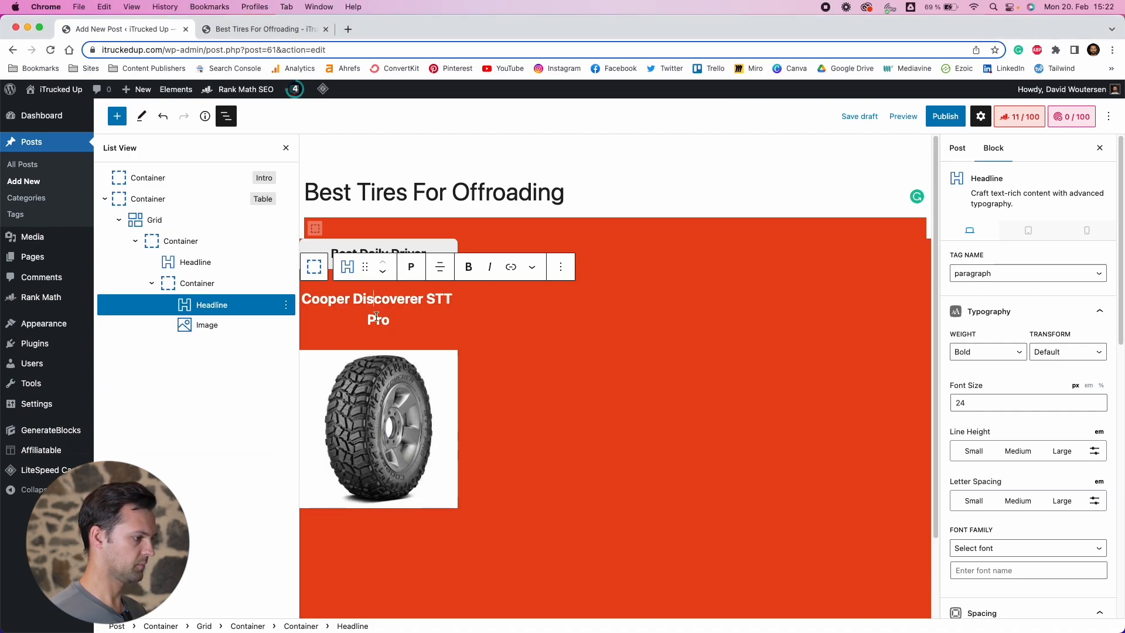
{"action": "left_click", "coordinate": [364, 304]}
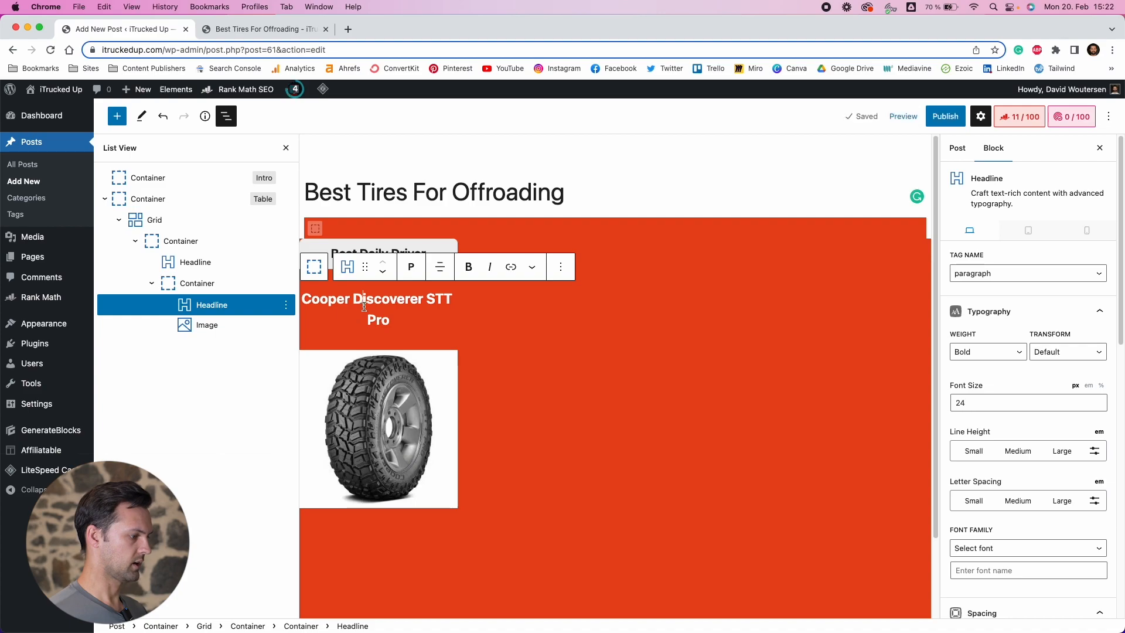
{"action": "scroll", "coordinate": [410, 422], "scroll_direction": "down", "scroll_amount": 3}
{"action": "left_click", "coordinate": [381, 445]}
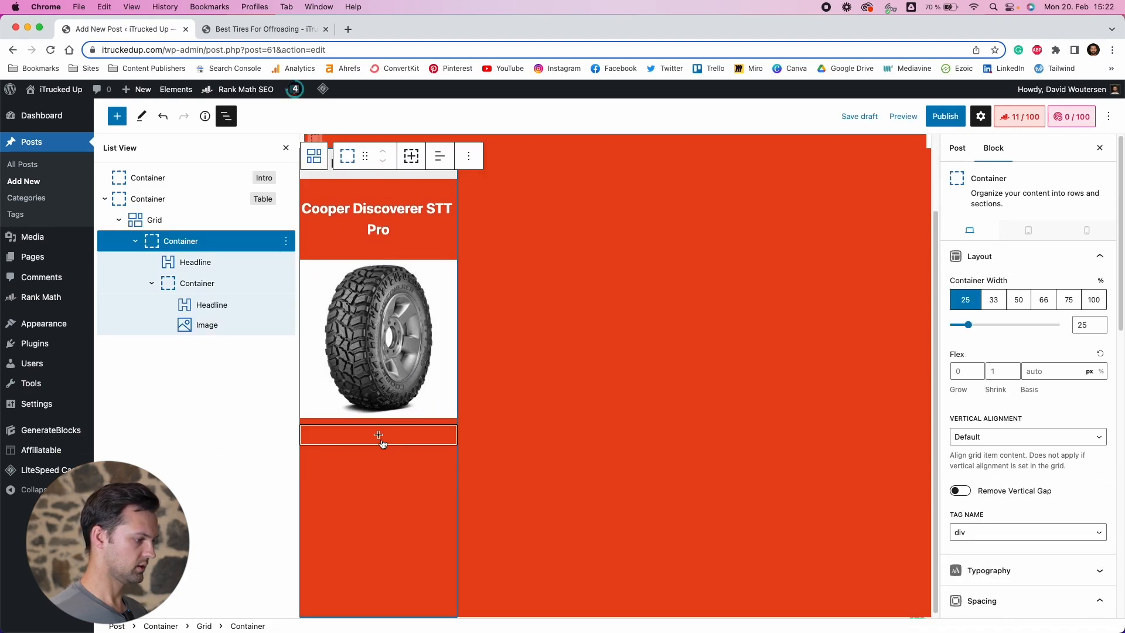
{"action": "left_click", "coordinate": [379, 435]}
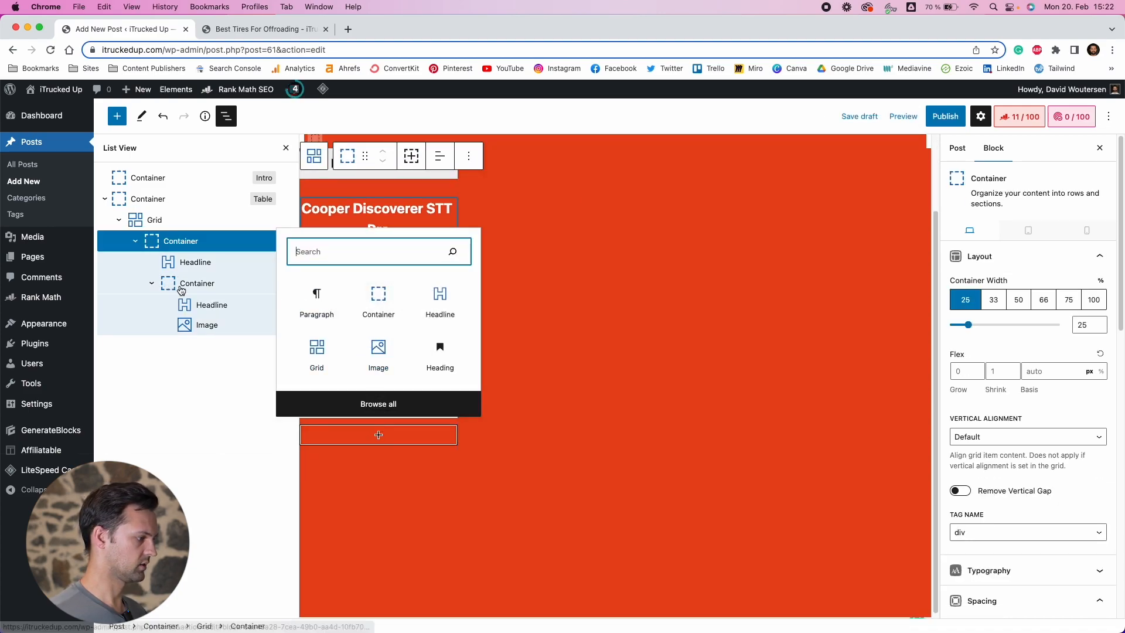
Insert a new Headline block directly after the tire image in the product card
{"action": "left_click", "coordinate": [225, 291]}
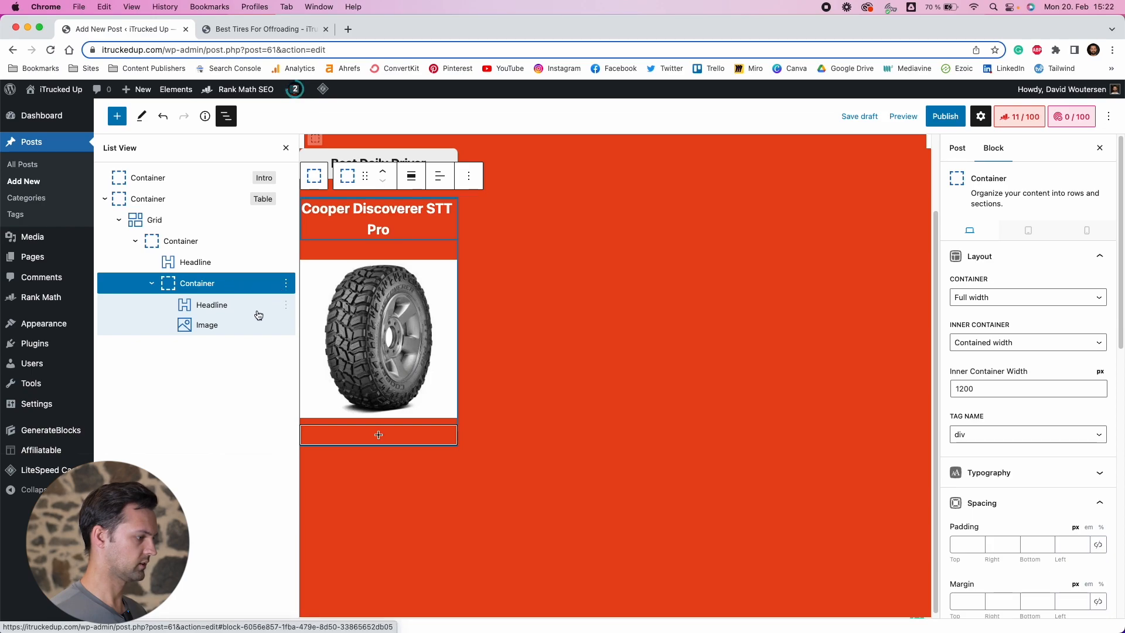
{"action": "left_click", "coordinate": [217, 327]}
{"action": "left_click", "coordinate": [286, 326]}
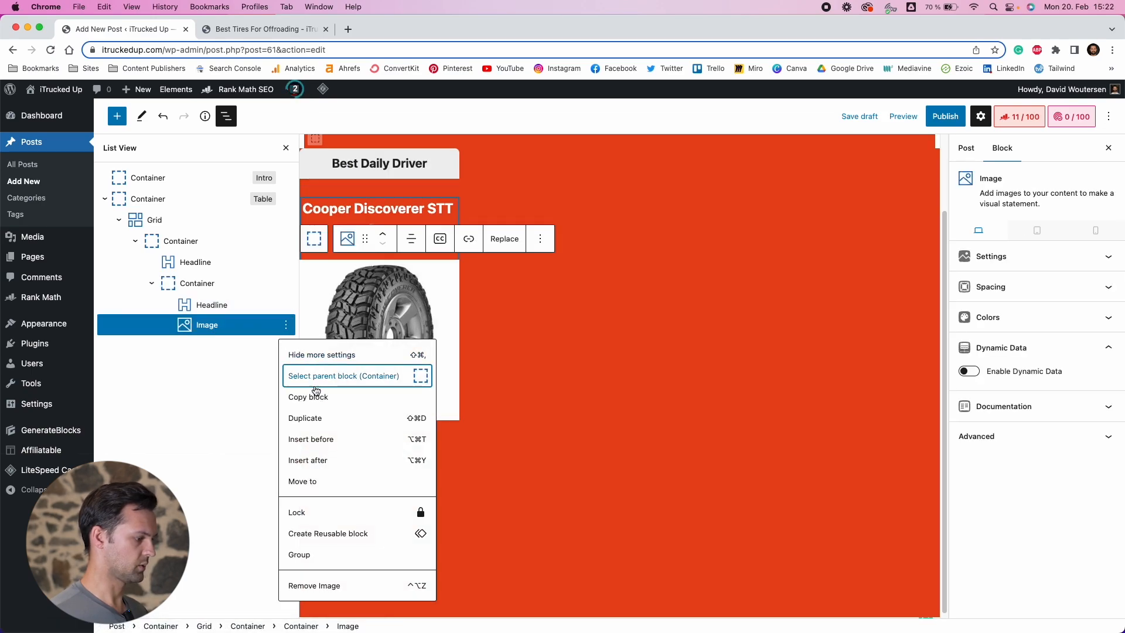
{"action": "left_click", "coordinate": [318, 463]}
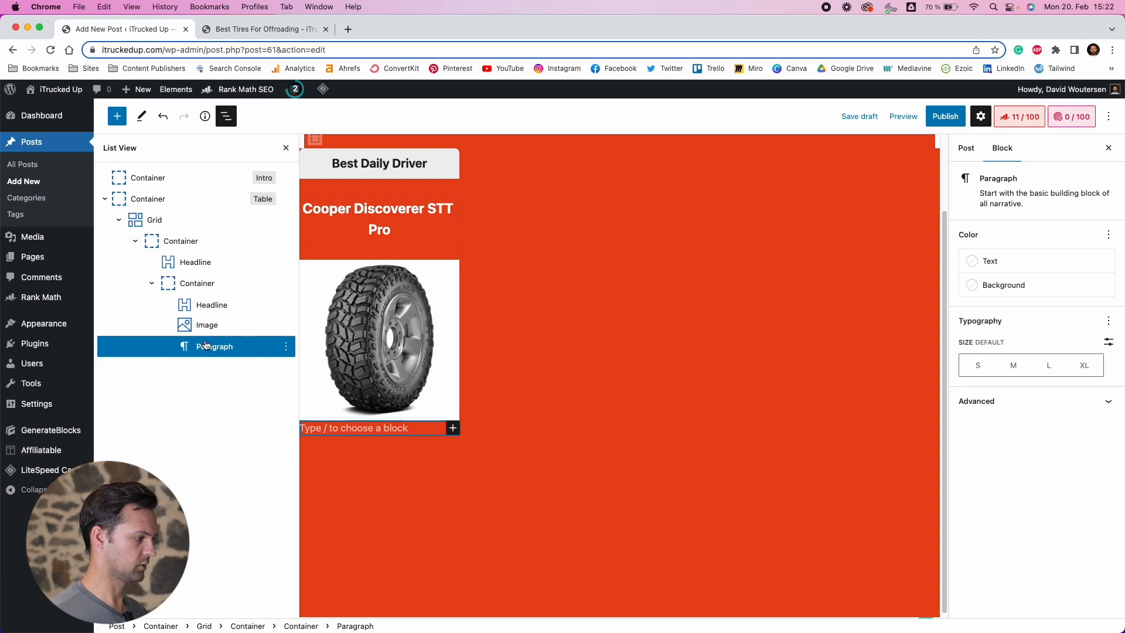
{"action": "left_click", "coordinate": [340, 436]}
{"action": "type", "text": "headl"}
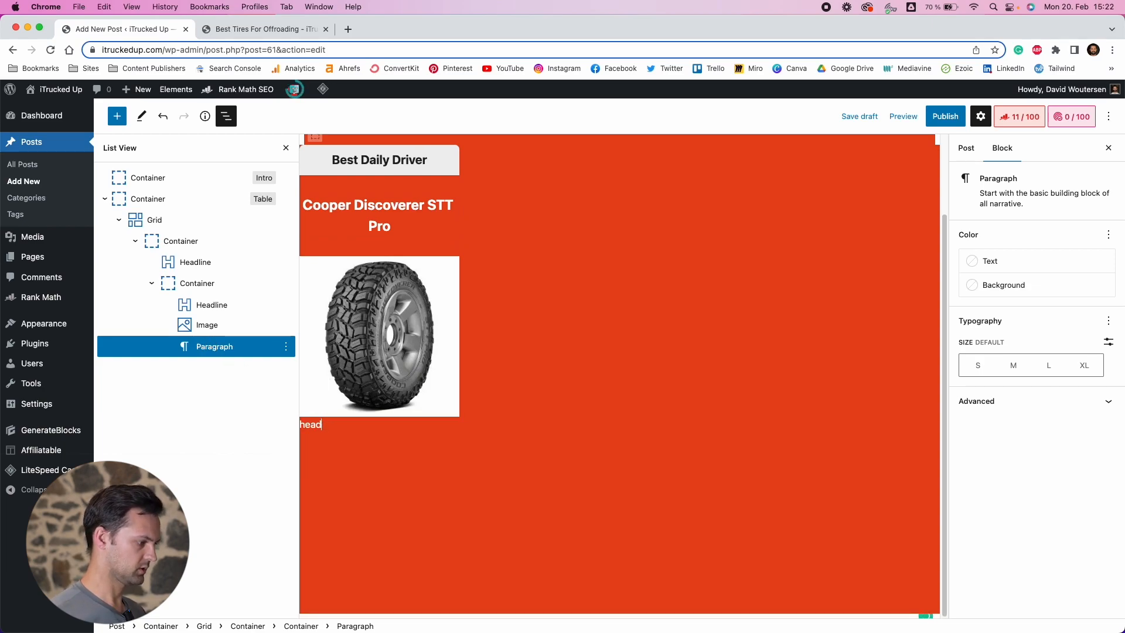
{"action": "key", "text": "BackSpace"}
{"action": "type", "text": "/headlin"}
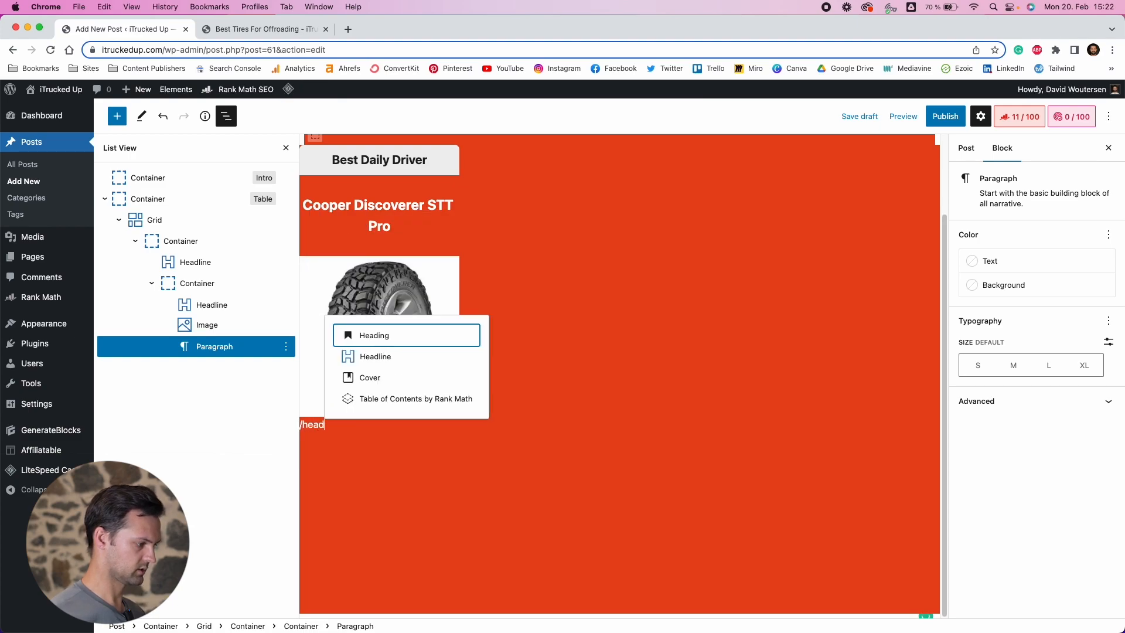
{"action": "key", "text": "Return"}
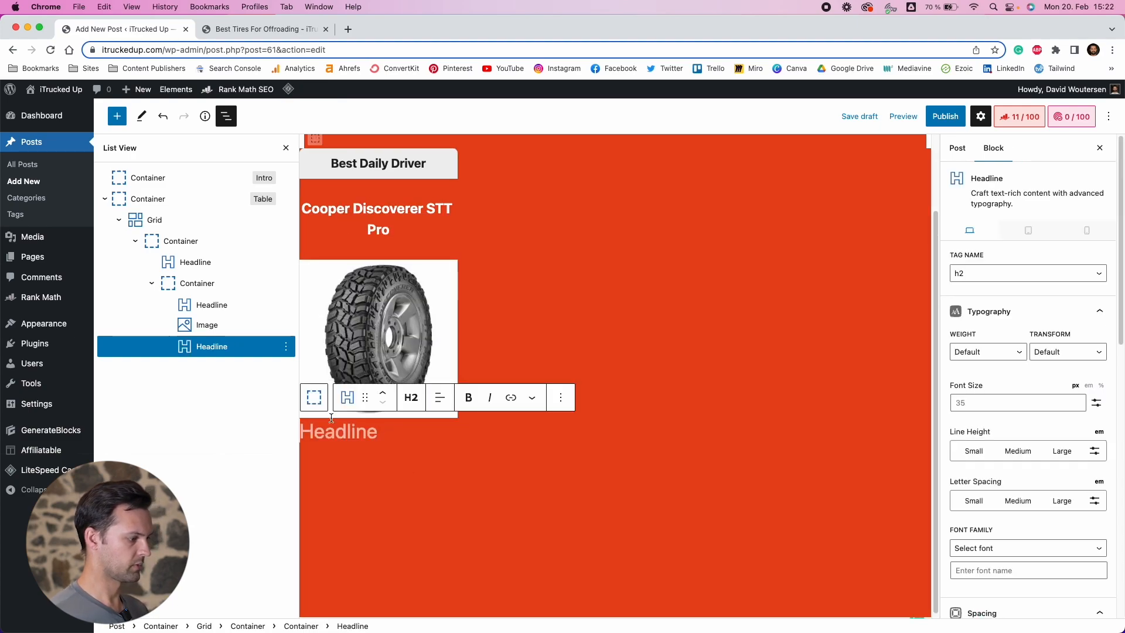
Make the new headline a centered paragraph and paste the tire's description text into it
{"action": "left_click", "coordinate": [409, 401]}
{"action": "left_click", "coordinate": [433, 561]}
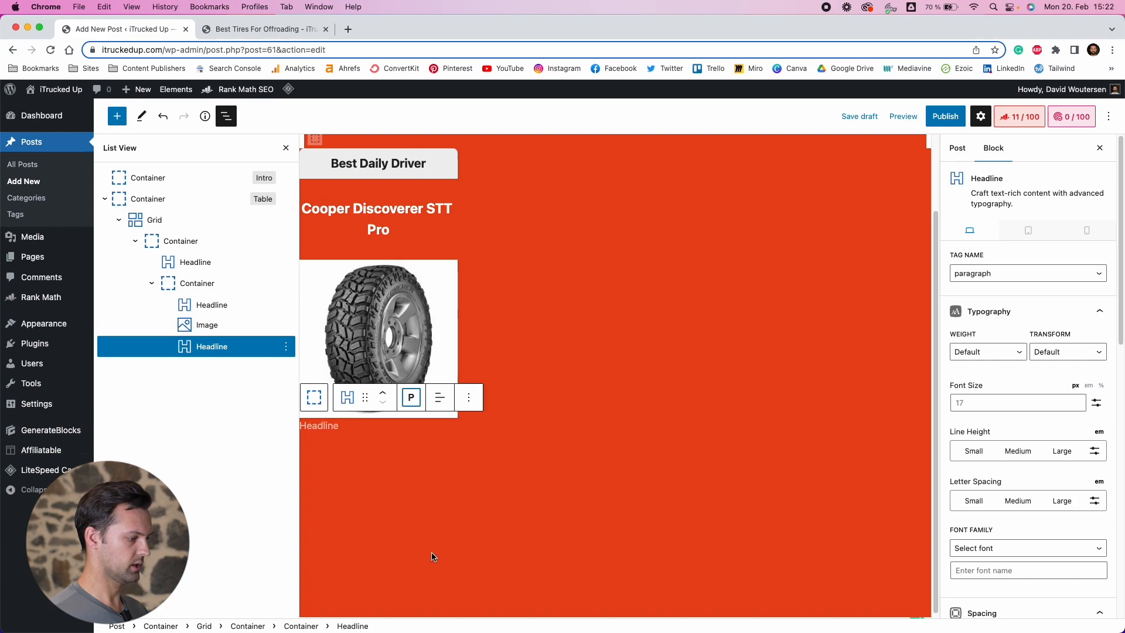
{"action": "left_click", "coordinate": [433, 413]}
{"action": "left_click", "coordinate": [448, 457]}
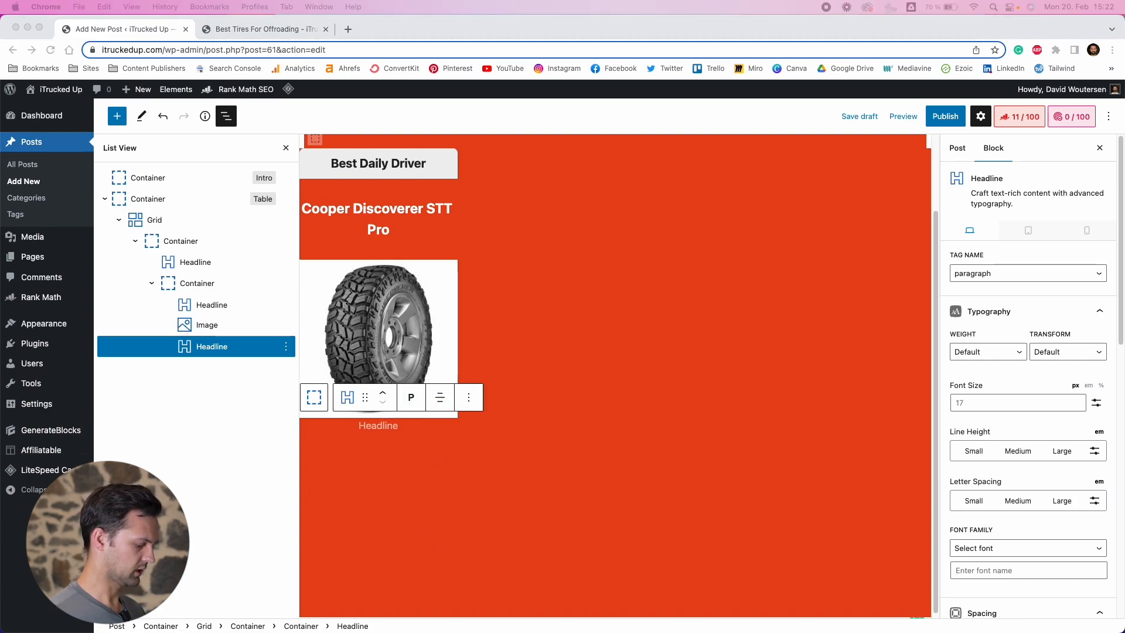
{"action": "left_click", "coordinate": [372, 425]}
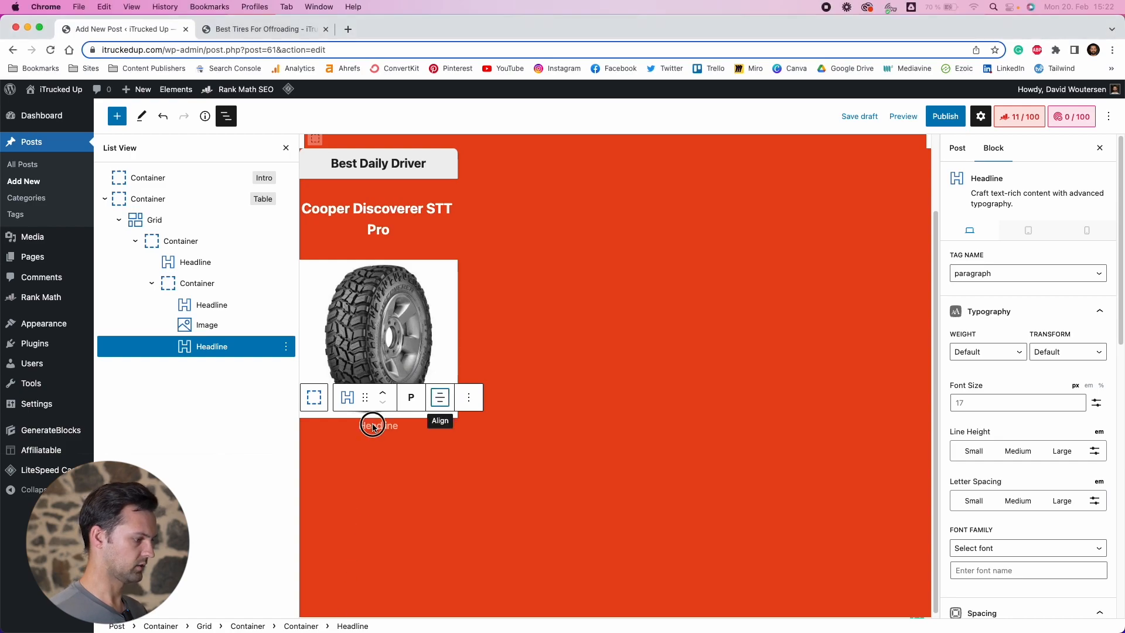
{"action": "type", "text": "This has been an accurate off-road tire model when it has traveled over 300 miles of challenging roads with me."}
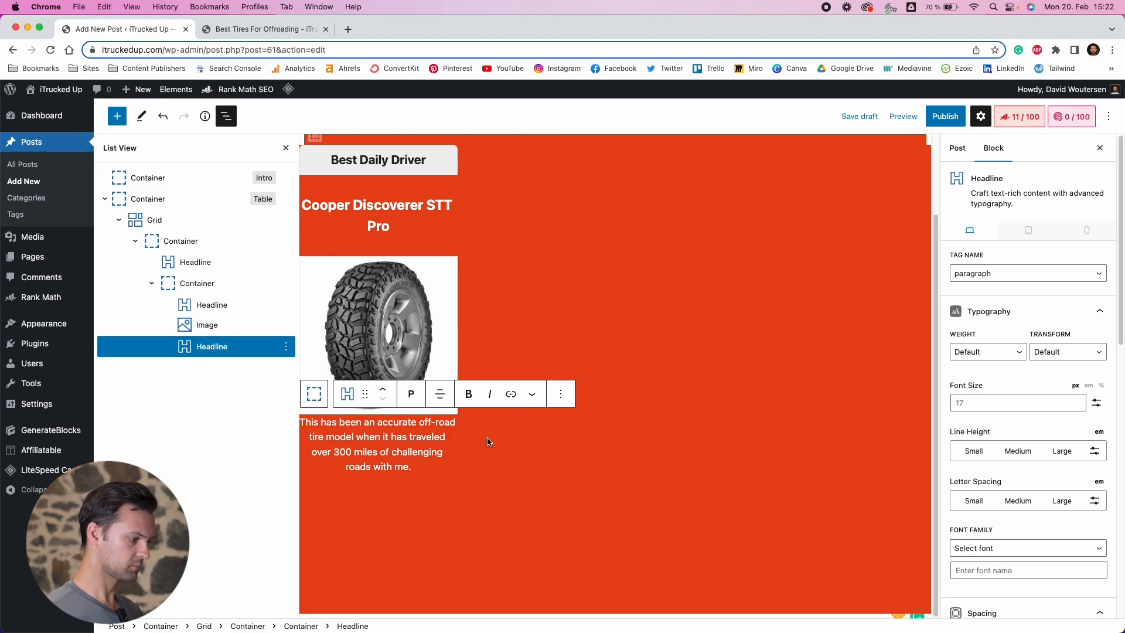
Add a Buttons block below the description and center-align it
{"action": "key", "text": "Return"}
{"action": "type", "text": "/buttons"}
{"action": "key", "text": "Down"}
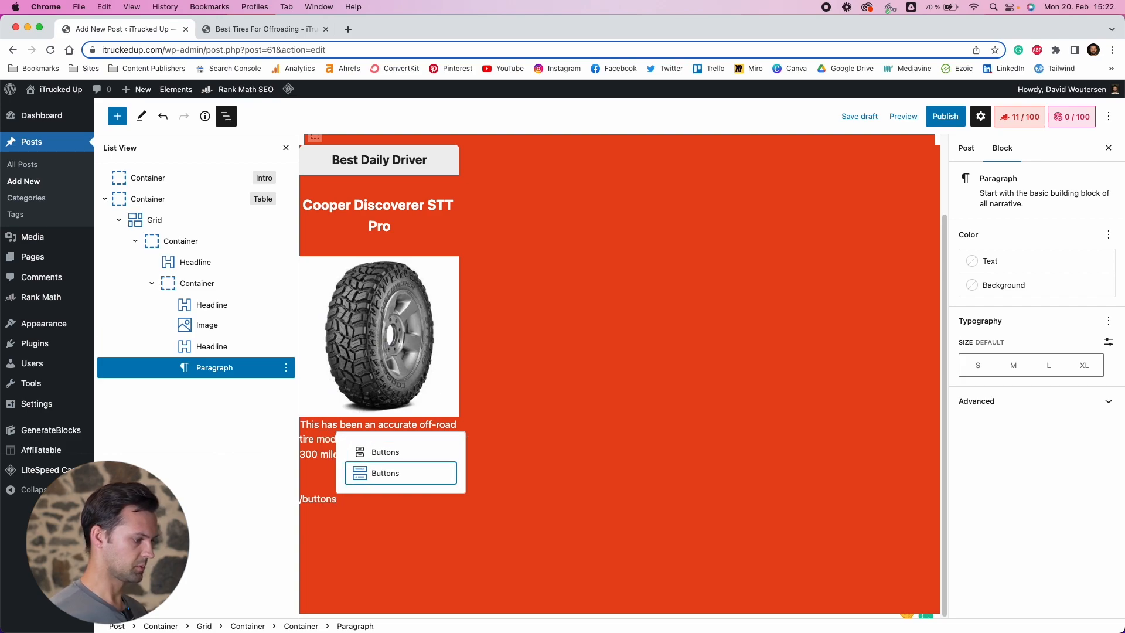
{"action": "left_click", "coordinate": [376, 474]}
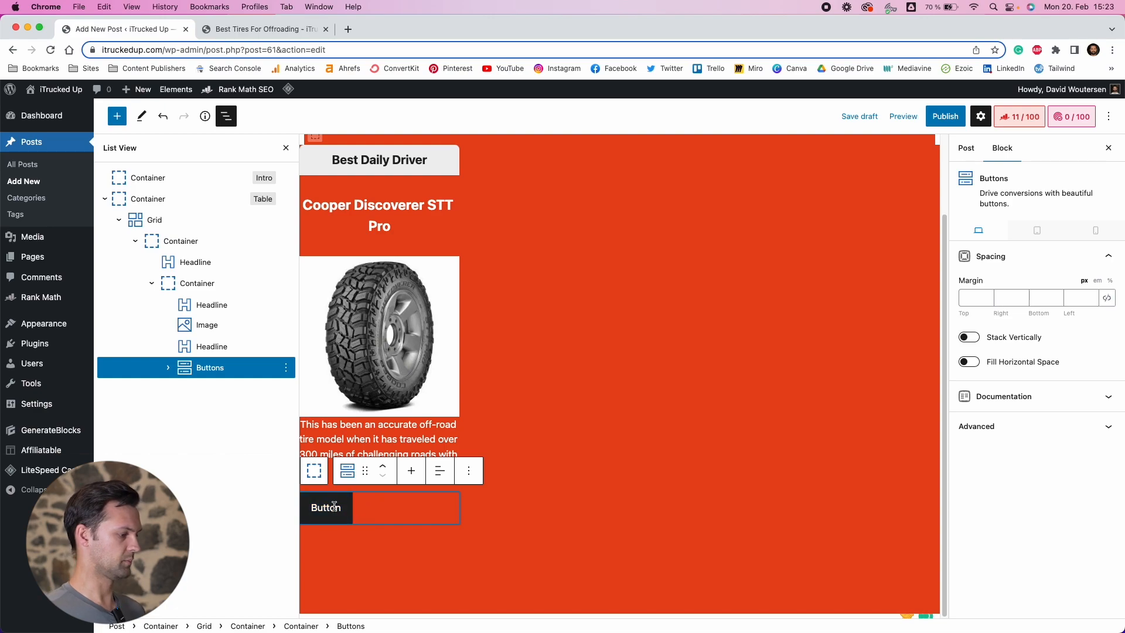
{"action": "left_click", "coordinate": [439, 470]}
{"action": "left_click", "coordinate": [443, 527]}
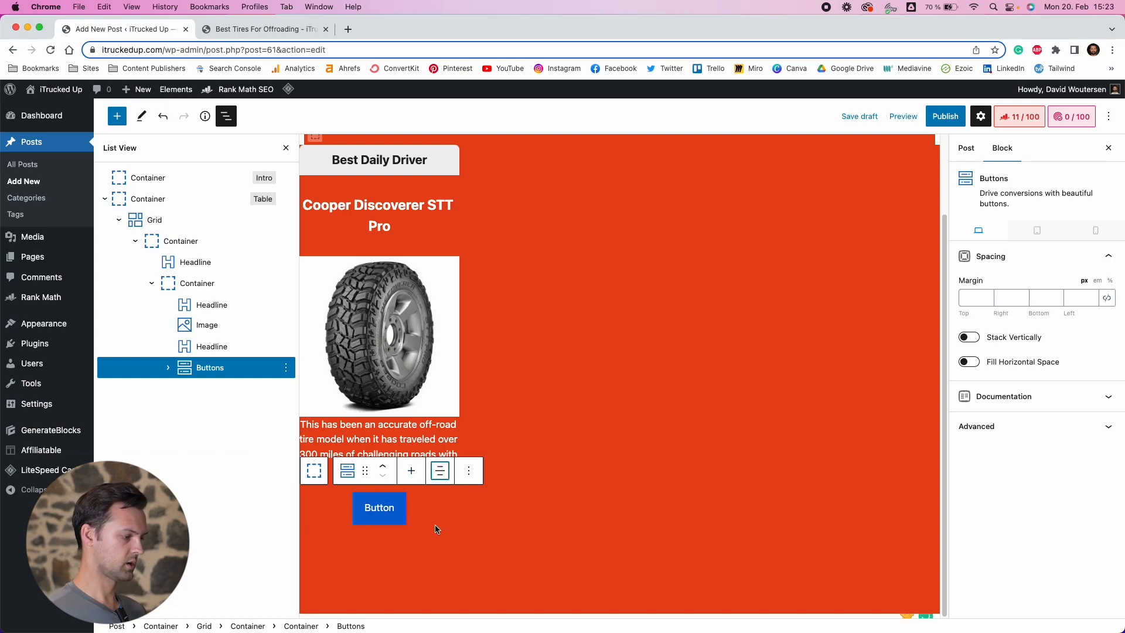
Label the button "Check Latest Price"
{"action": "double_click", "coordinate": [388, 502]}
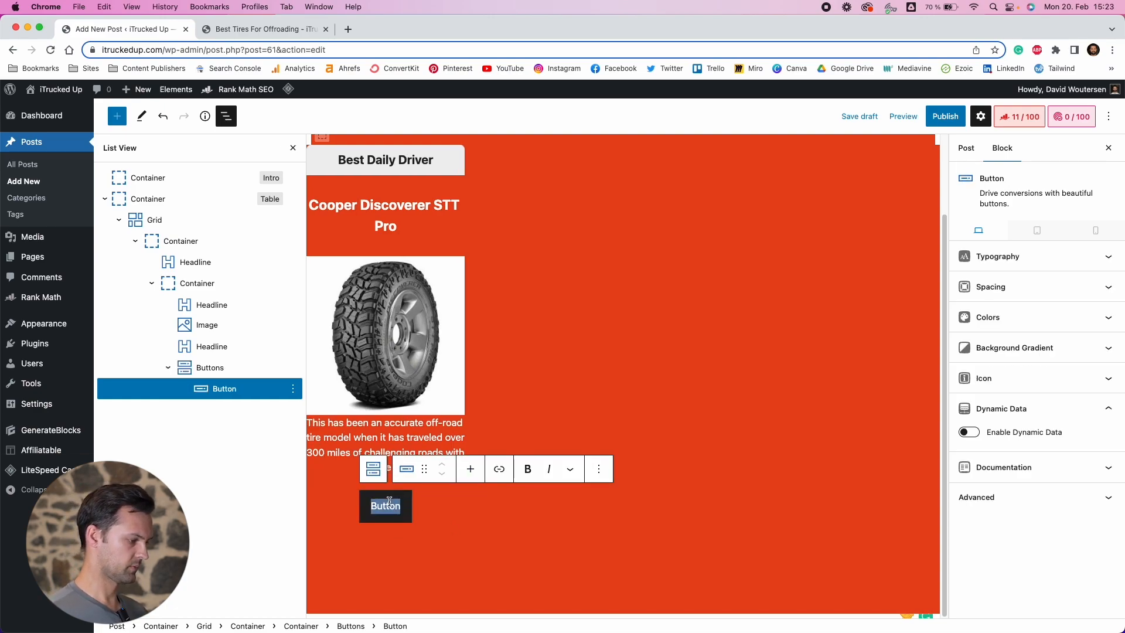
{"action": "type", "text": "Check"}
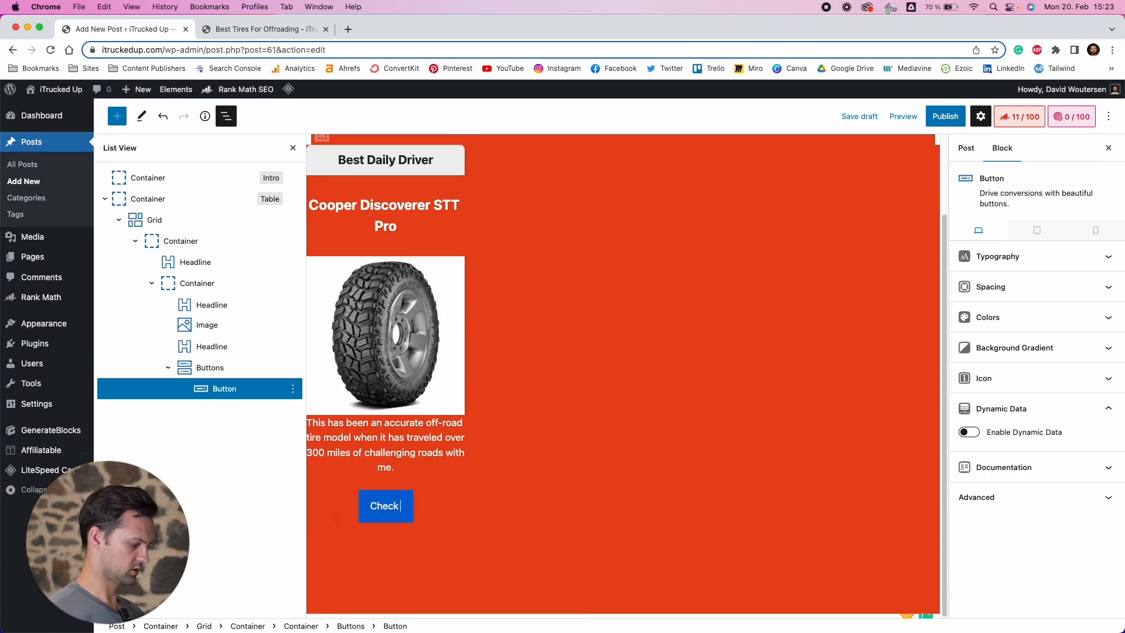
{"action": "type", "text": " Latest Prices"}
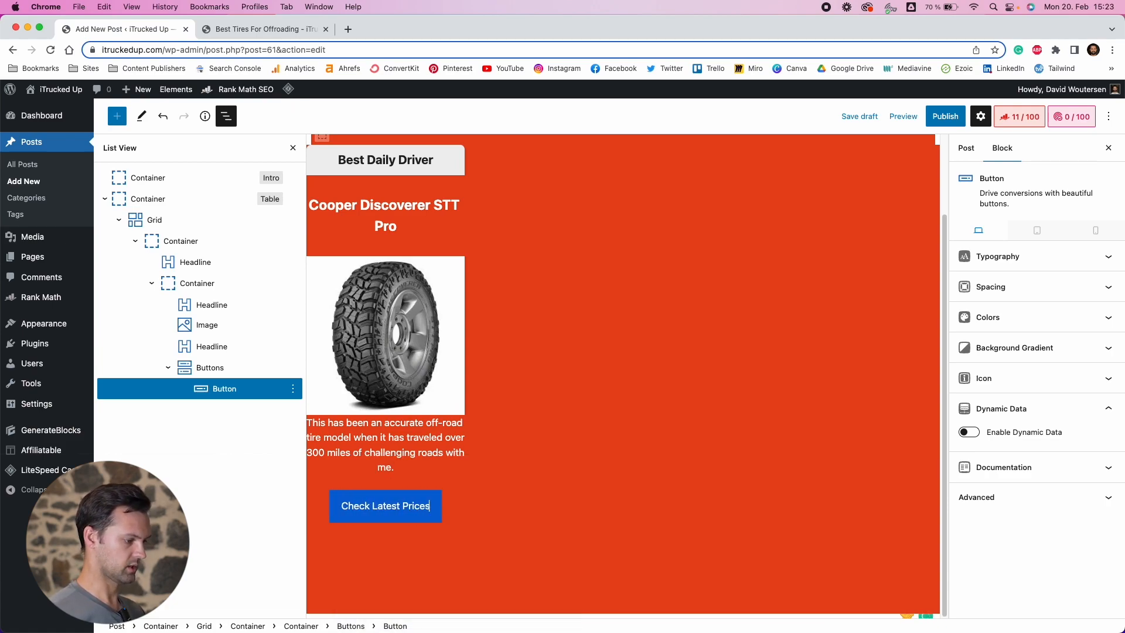
{"action": "key", "text": "BackSpace"}
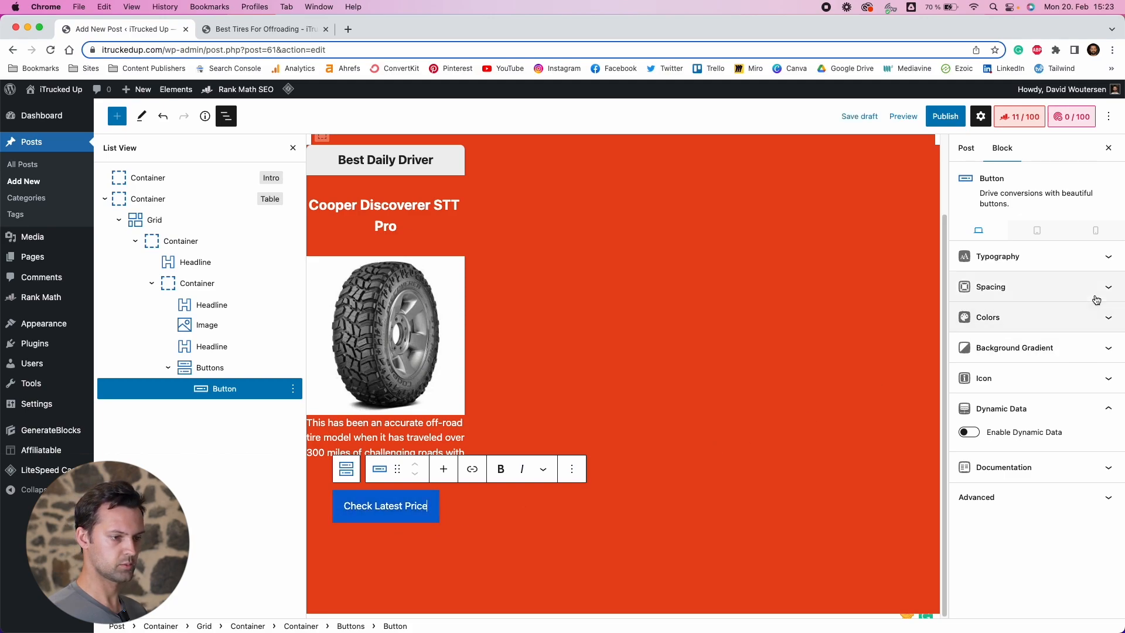
Set the button's background color to the secondary color var(--secondary)
{"action": "left_click", "coordinate": [1089, 324]}
{"action": "left_click", "coordinate": [1086, 350]}
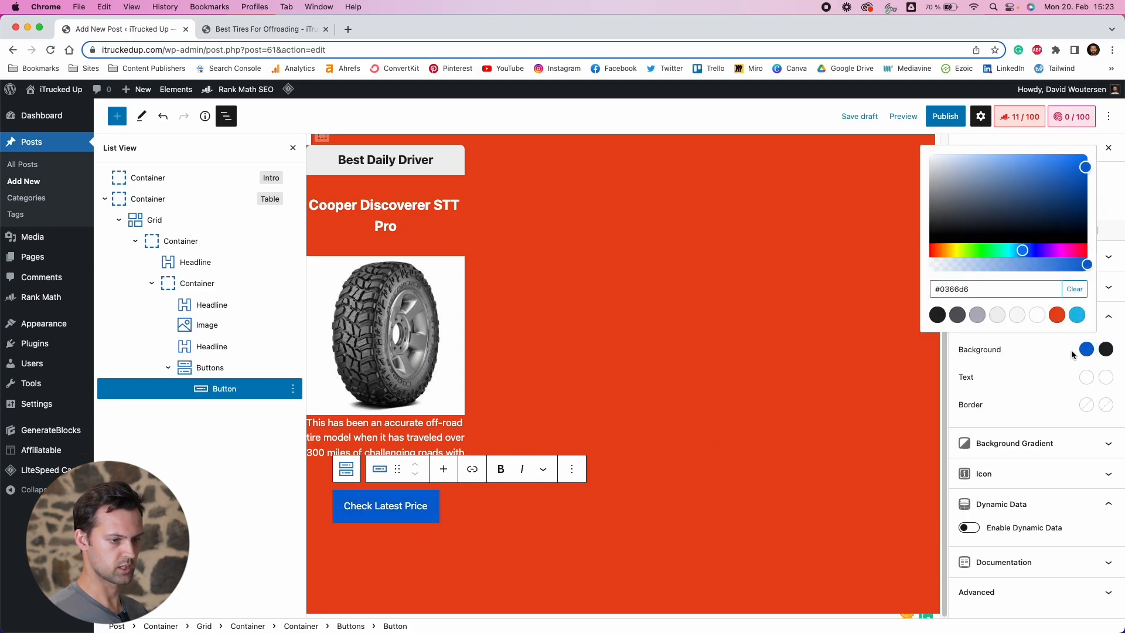
{"action": "left_click", "coordinate": [1077, 315]}
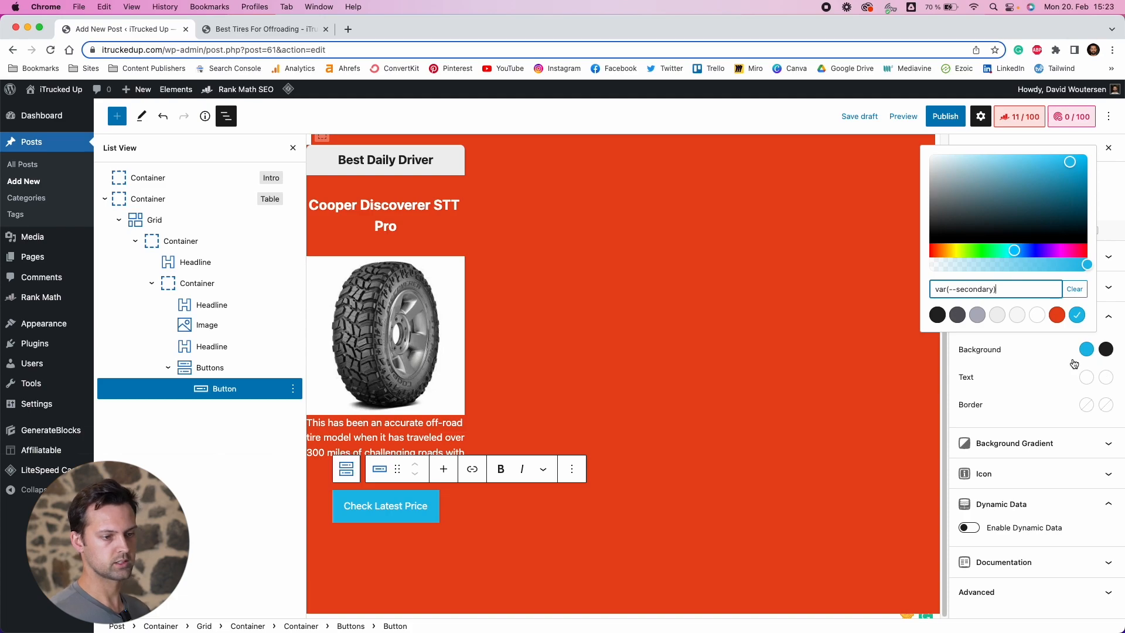
{"action": "left_click", "coordinate": [1087, 358]}
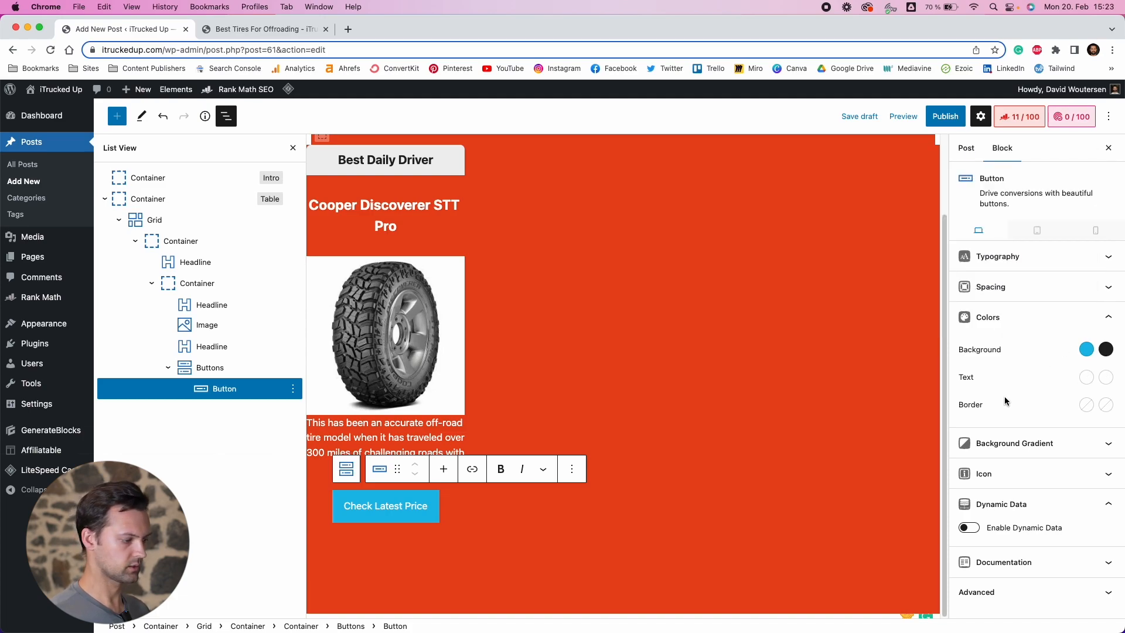
Set the button's font weight to Bold and its font size to 18 px
{"action": "left_click", "coordinate": [1006, 257]}
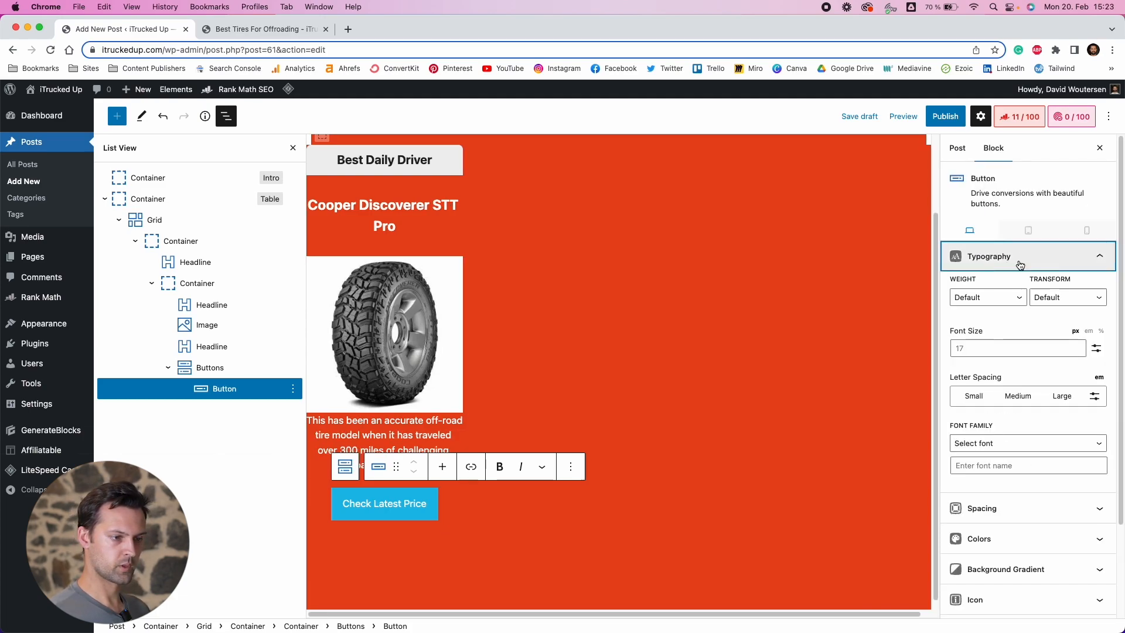
{"action": "left_click", "coordinate": [982, 297]}
{"action": "left_click", "coordinate": [974, 323]}
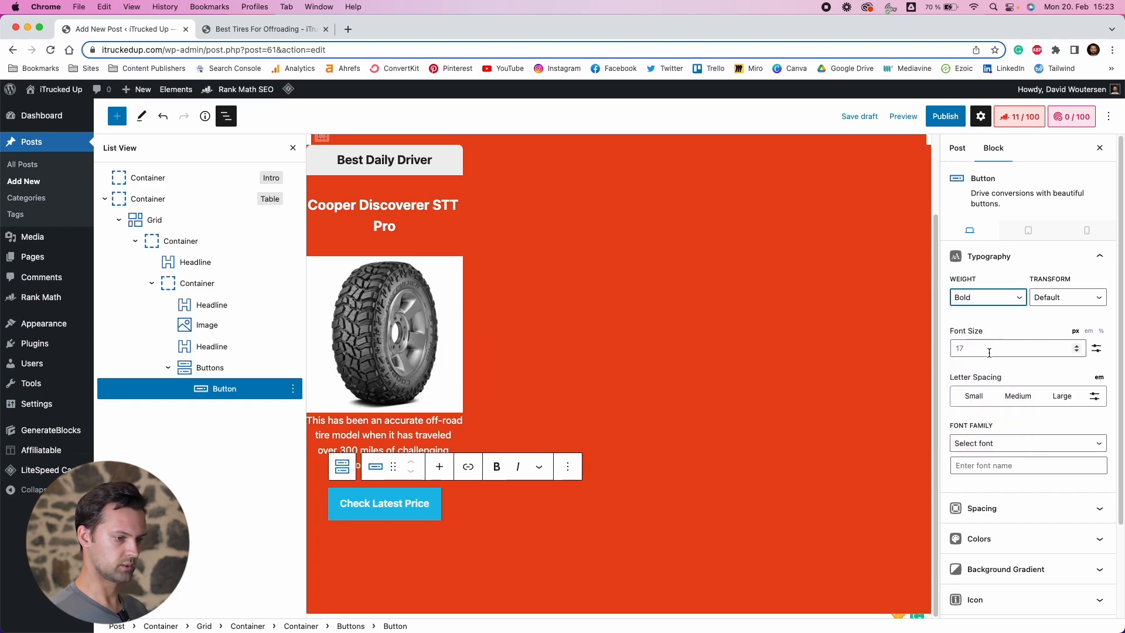
{"action": "left_click", "coordinate": [1041, 349]}
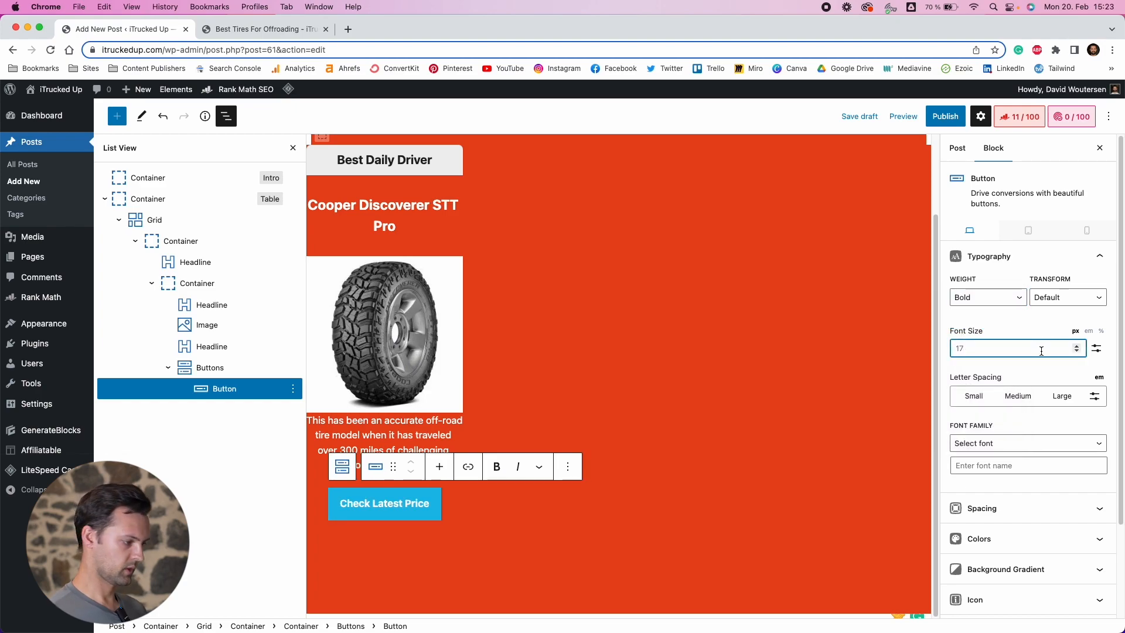
{"action": "type", "text": "20"}
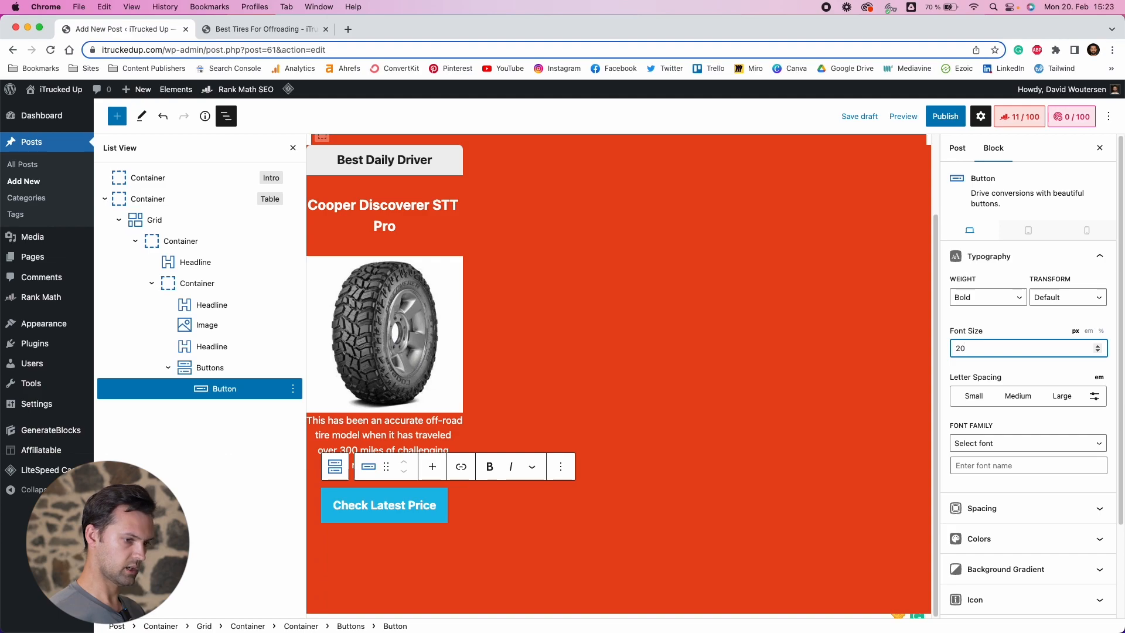
{"action": "key", "text": "BackSpace"}
{"action": "key", "text": "BackSpace"}
{"action": "type", "text": "18"}
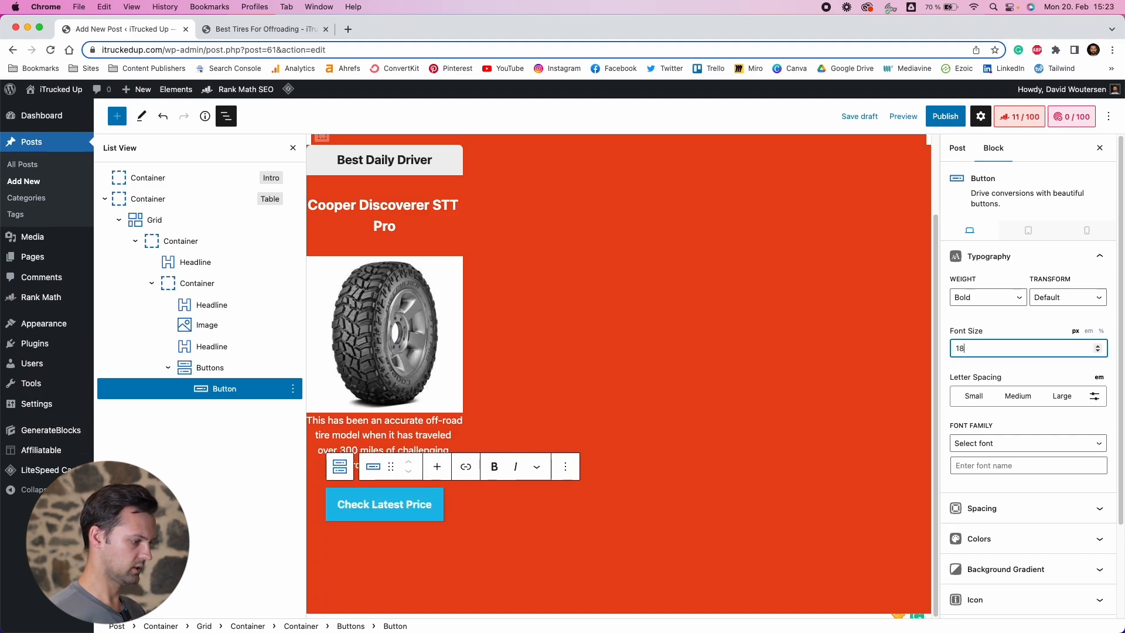
{"action": "left_click", "coordinate": [1003, 370]}
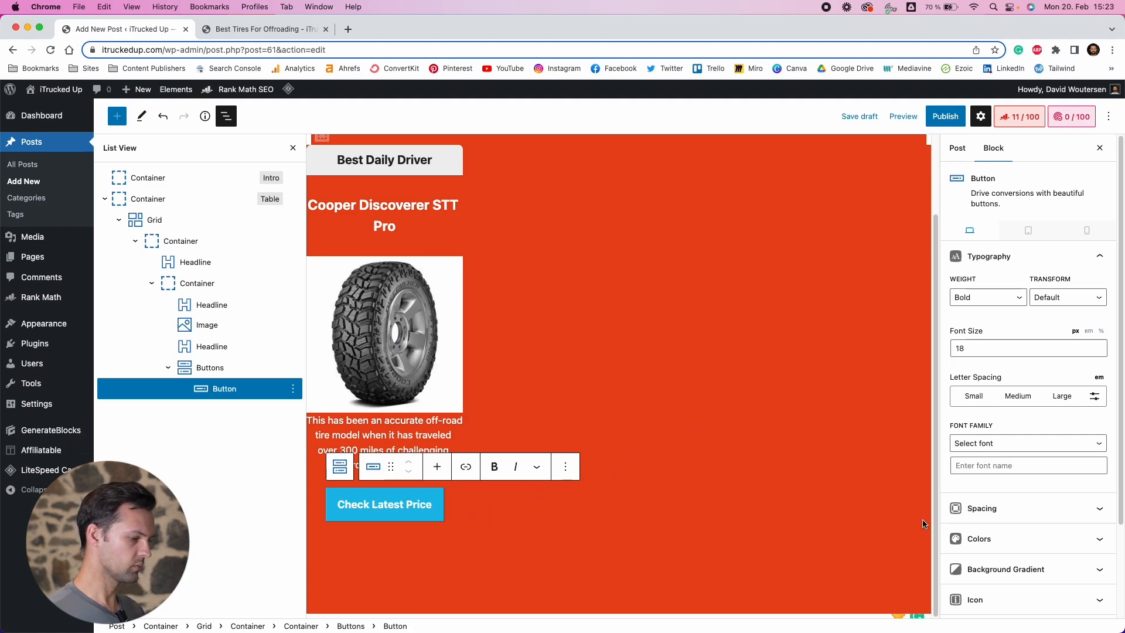
Set the button's border radius to 8 px on all four corners
{"action": "left_click", "coordinate": [1024, 511]}
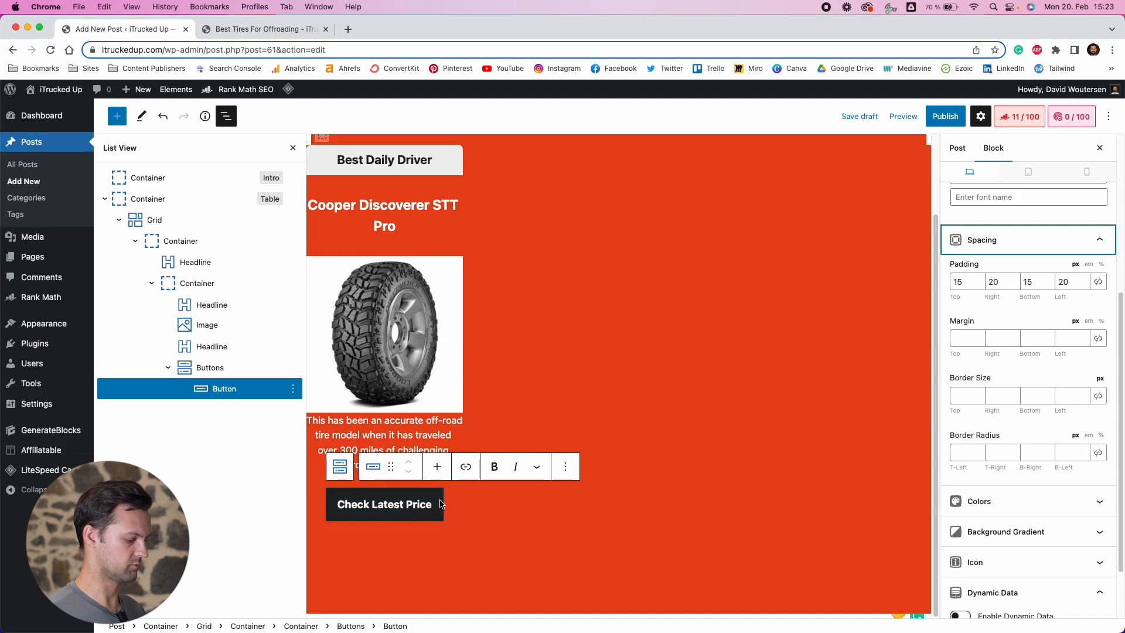
{"action": "left_click", "coordinate": [1099, 454]}
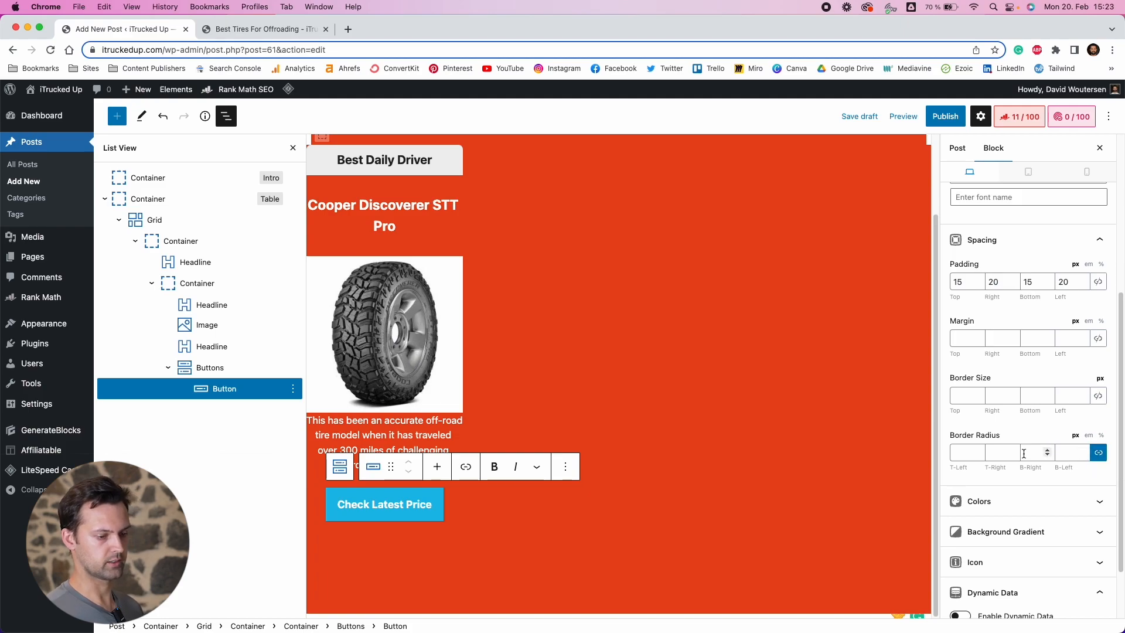
{"action": "left_click", "coordinate": [1083, 453]}
{"action": "type", "text": "4"}
{"action": "left_click", "coordinate": [1083, 449]}
{"action": "left_click", "coordinate": [1082, 449]}
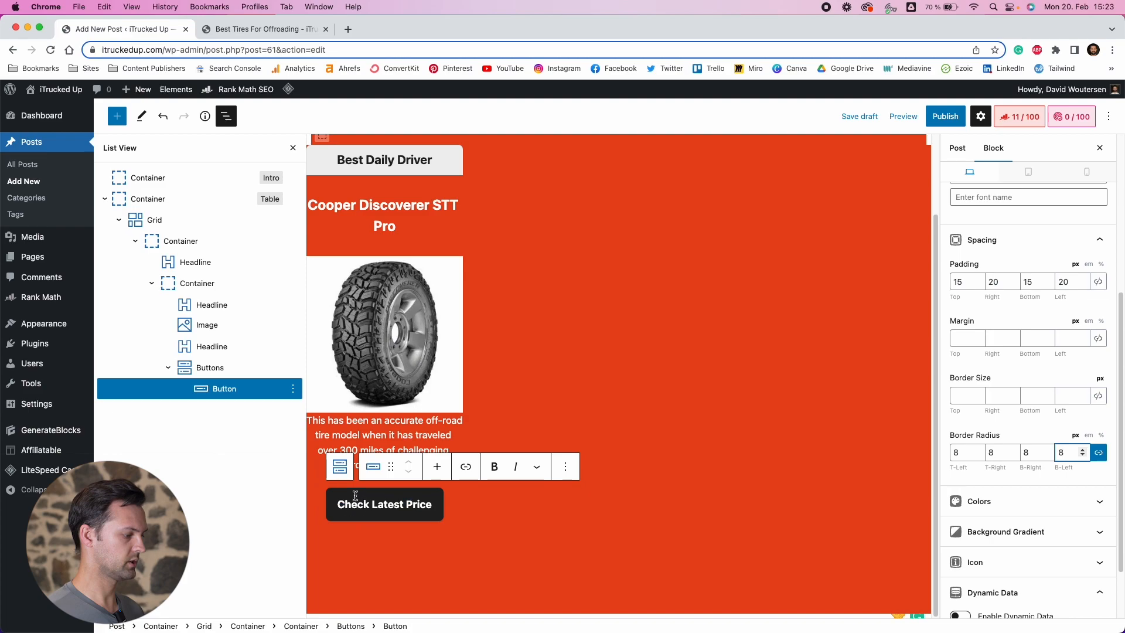
{"action": "left_click", "coordinate": [474, 473]}
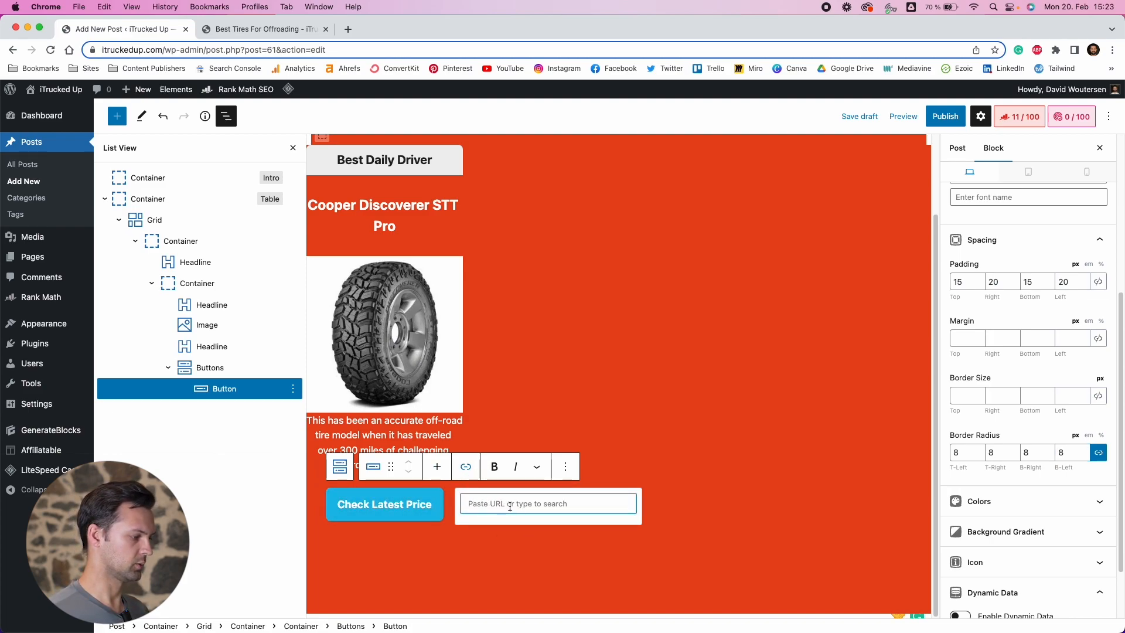
{"action": "left_click", "coordinate": [418, 435]}
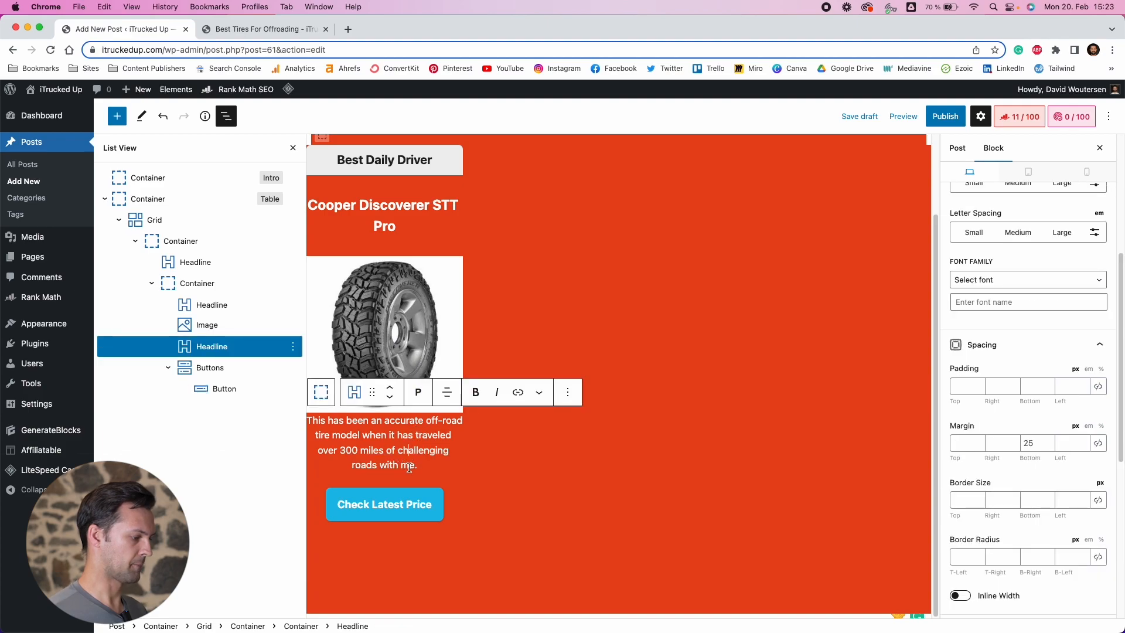
{"action": "left_click", "coordinate": [389, 504]}
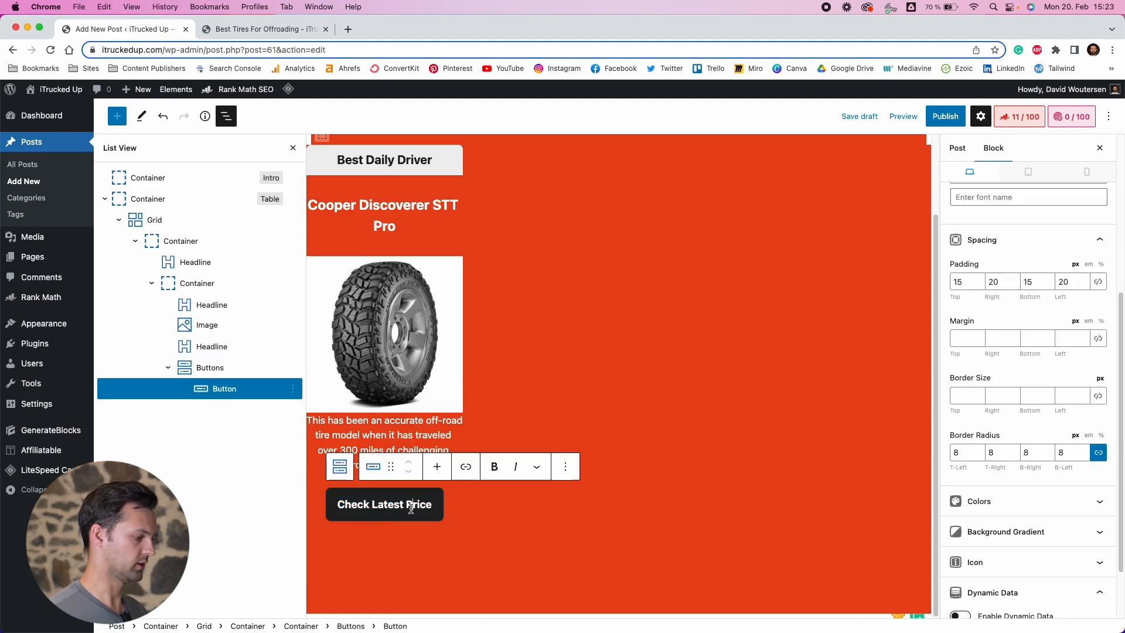
{"action": "left_click", "coordinate": [397, 445]}
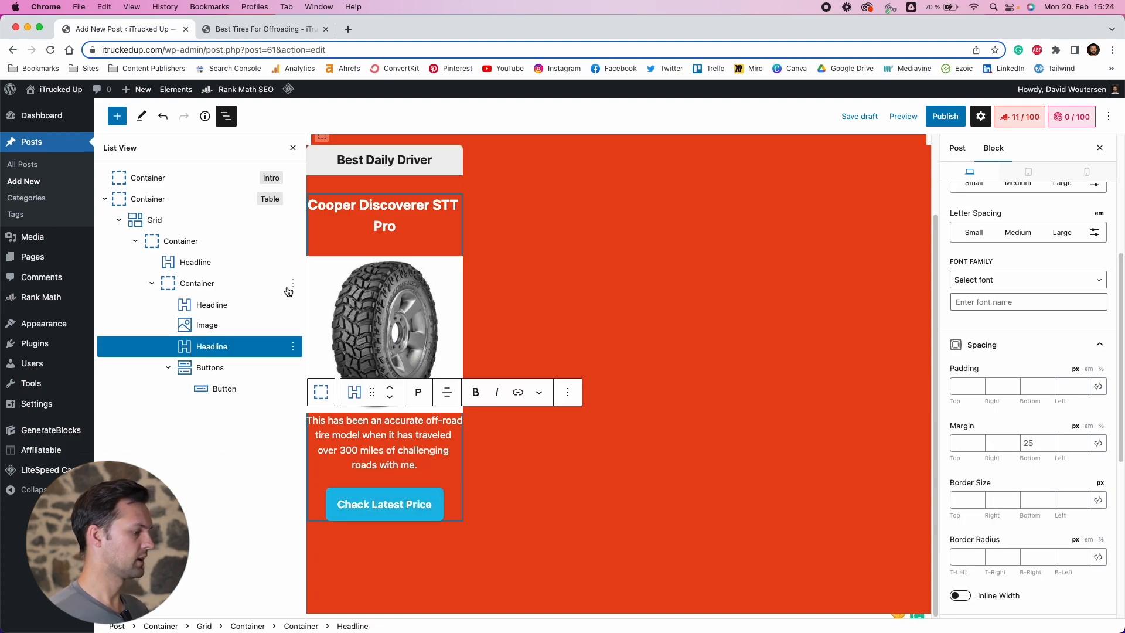
Set the product card container's background color to var(--base-3) and its text color to var(--contrast)
{"action": "scroll", "coordinate": [408, 203], "scroll_direction": "up", "scroll_amount": 1}
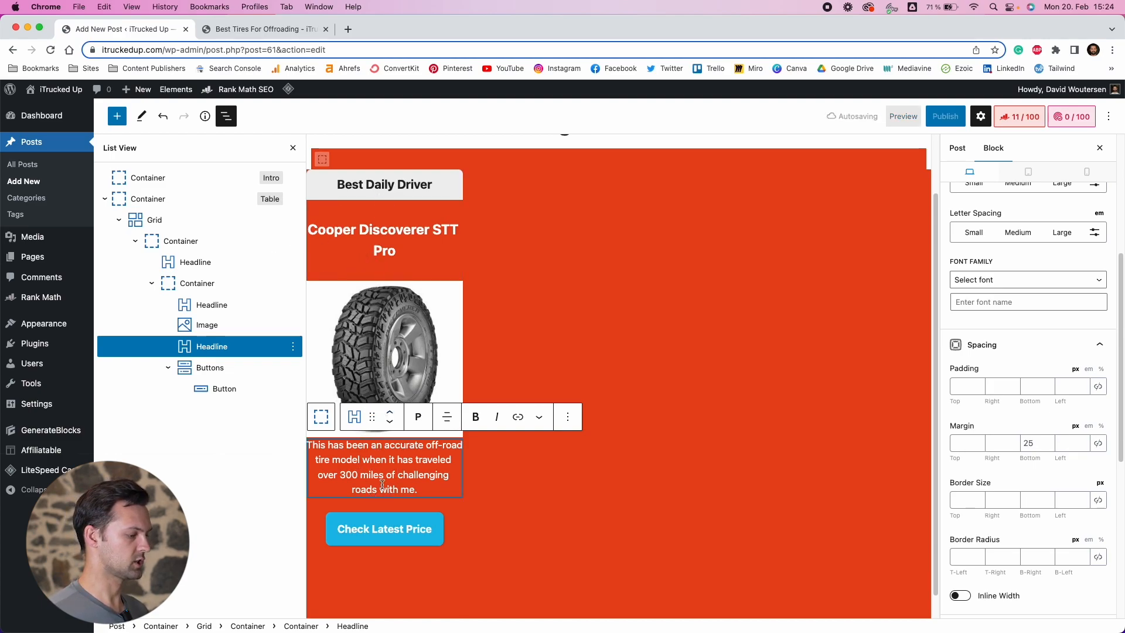
{"action": "left_click", "coordinate": [189, 287]}
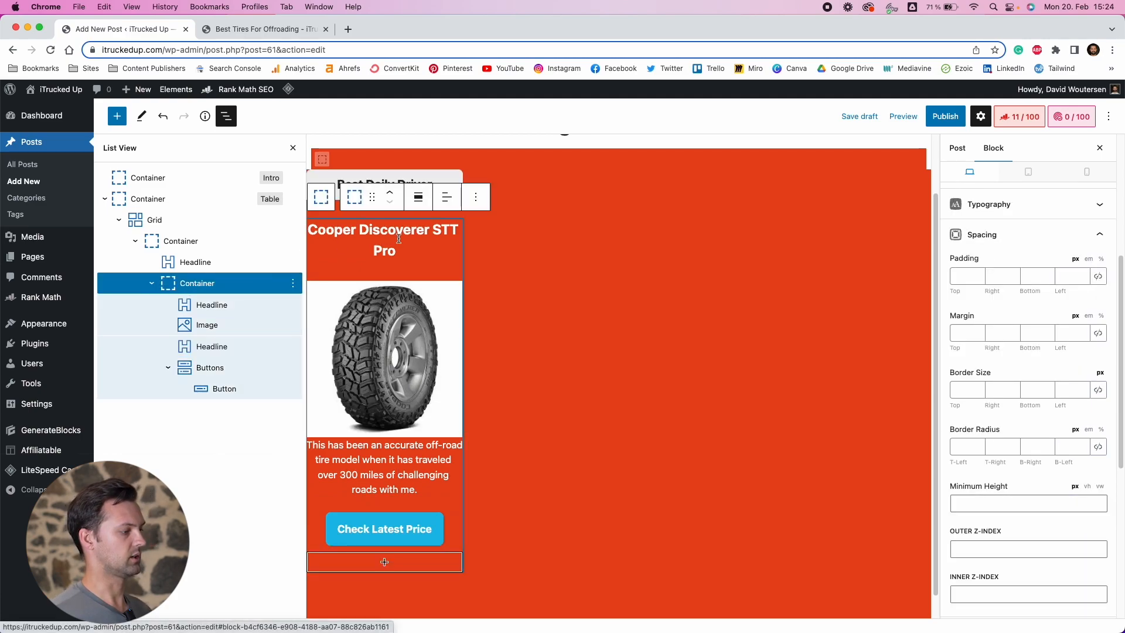
{"action": "scroll", "coordinate": [1054, 481], "scroll_direction": "down", "scroll_amount": 5}
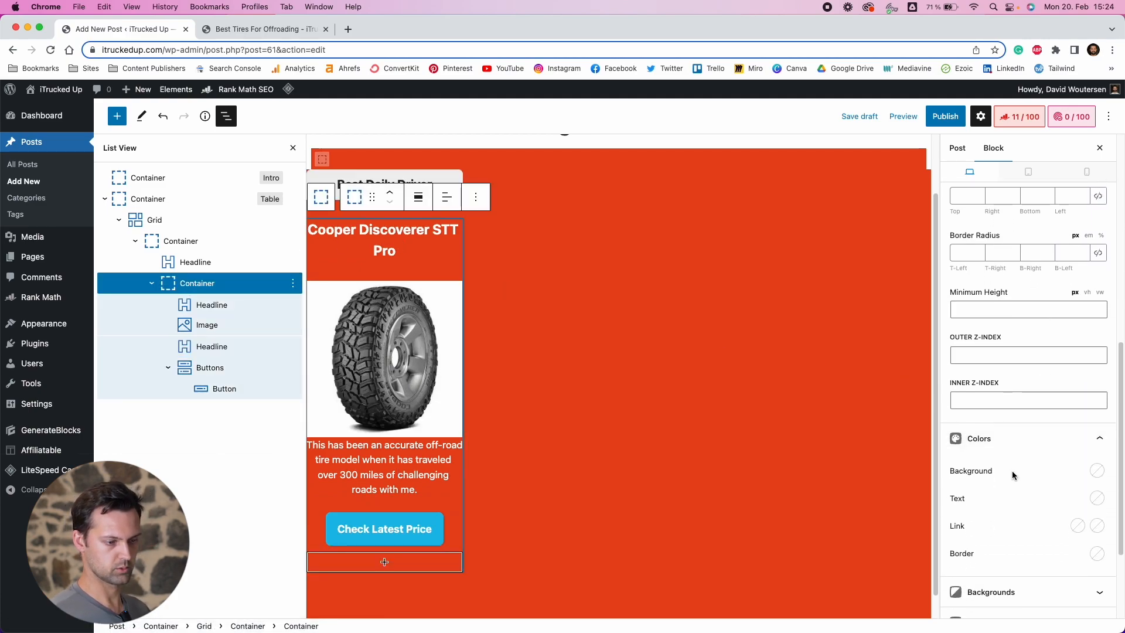
{"action": "left_click", "coordinate": [1097, 471]}
{"action": "left_click", "coordinate": [1048, 436]}
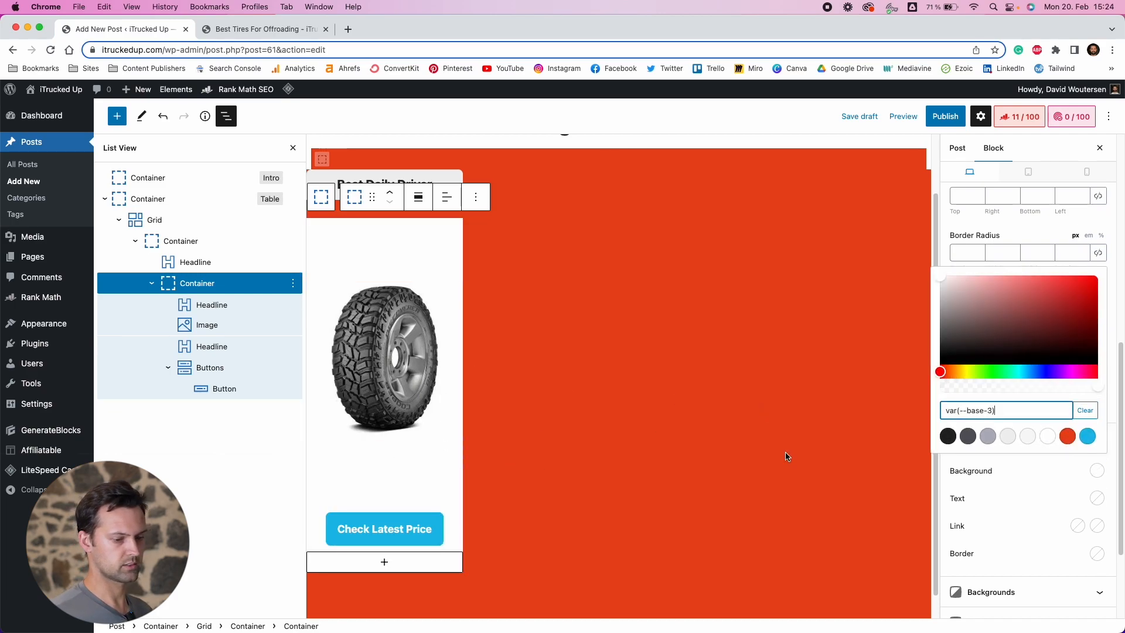
{"action": "left_click", "coordinate": [1097, 501]}
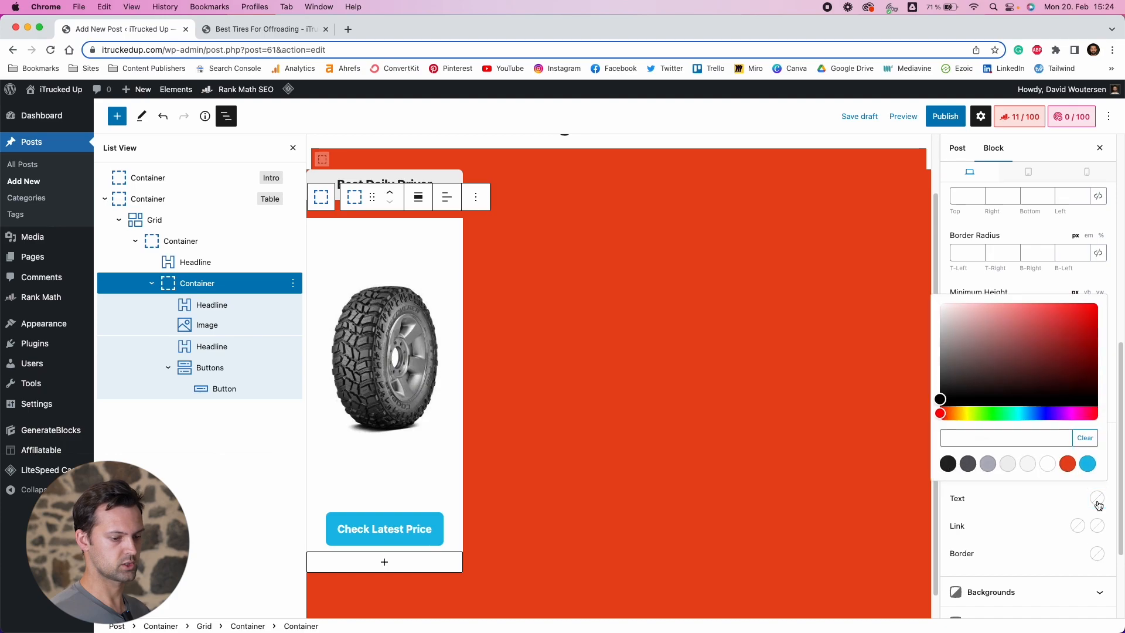
{"action": "left_click", "coordinate": [948, 464]}
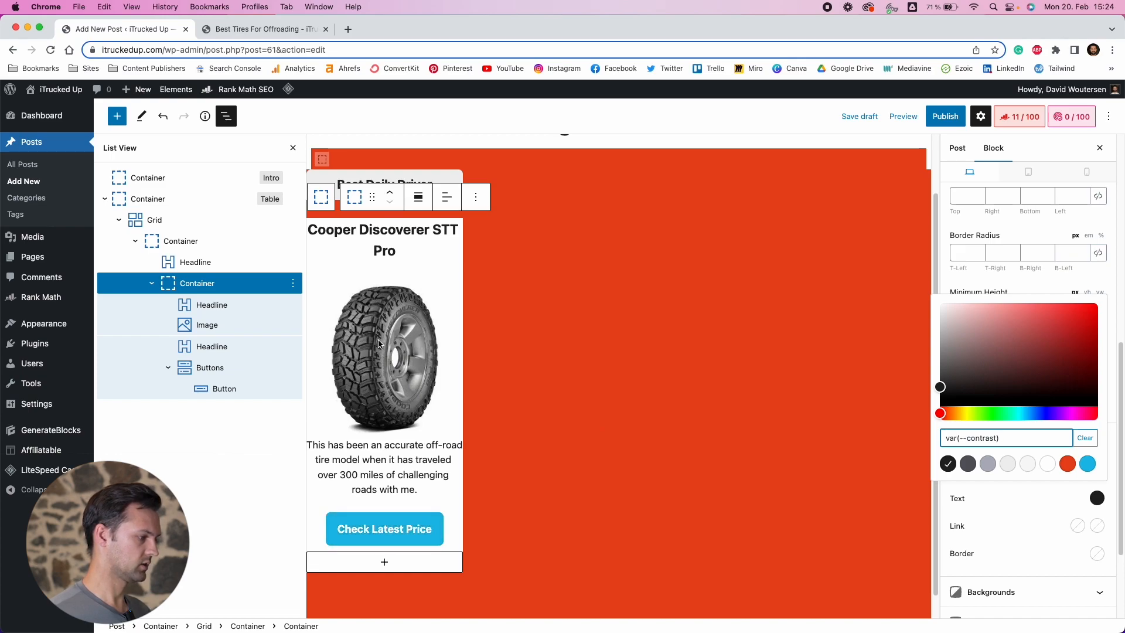
Set the card container's bottom-right and bottom-left border radius to 8 px
{"action": "scroll", "coordinate": [381, 505], "scroll_direction": "up", "scroll_amount": 4}
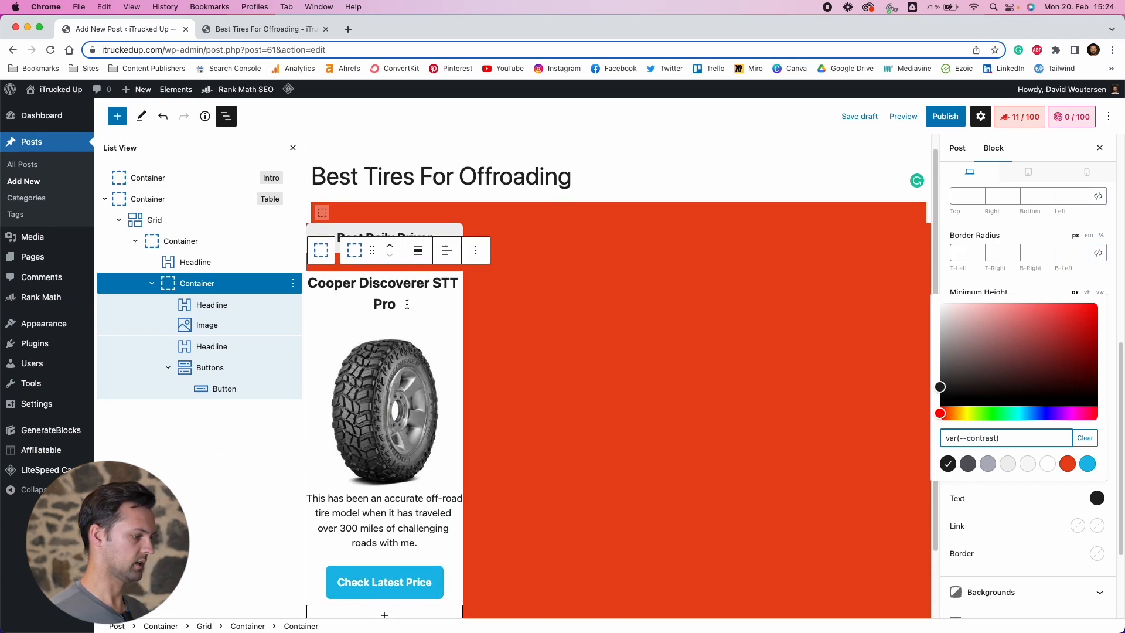
{"action": "scroll", "coordinate": [363, 495], "scroll_direction": "down", "scroll_amount": 5}
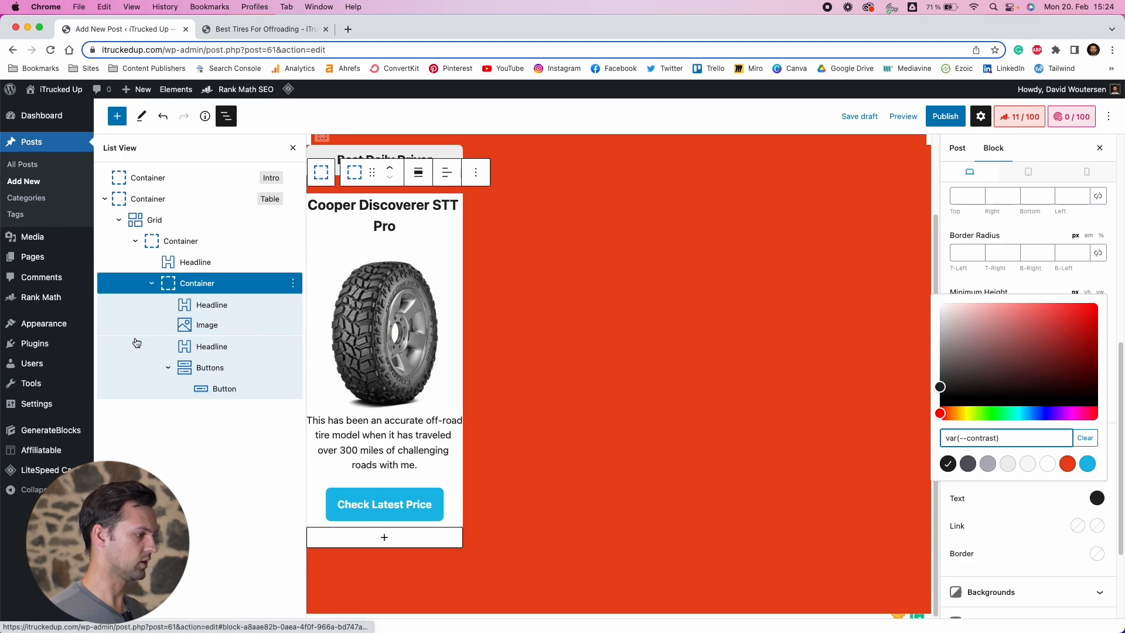
{"action": "left_click", "coordinate": [227, 290]}
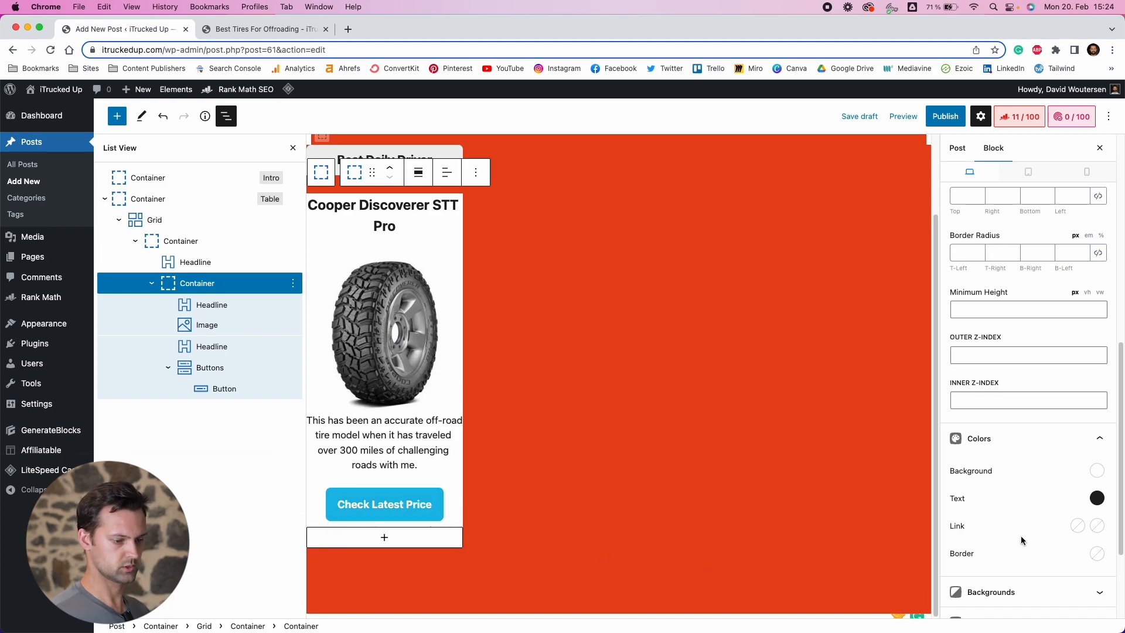
{"action": "scroll", "coordinate": [974, 375], "scroll_direction": "up", "scroll_amount": 3}
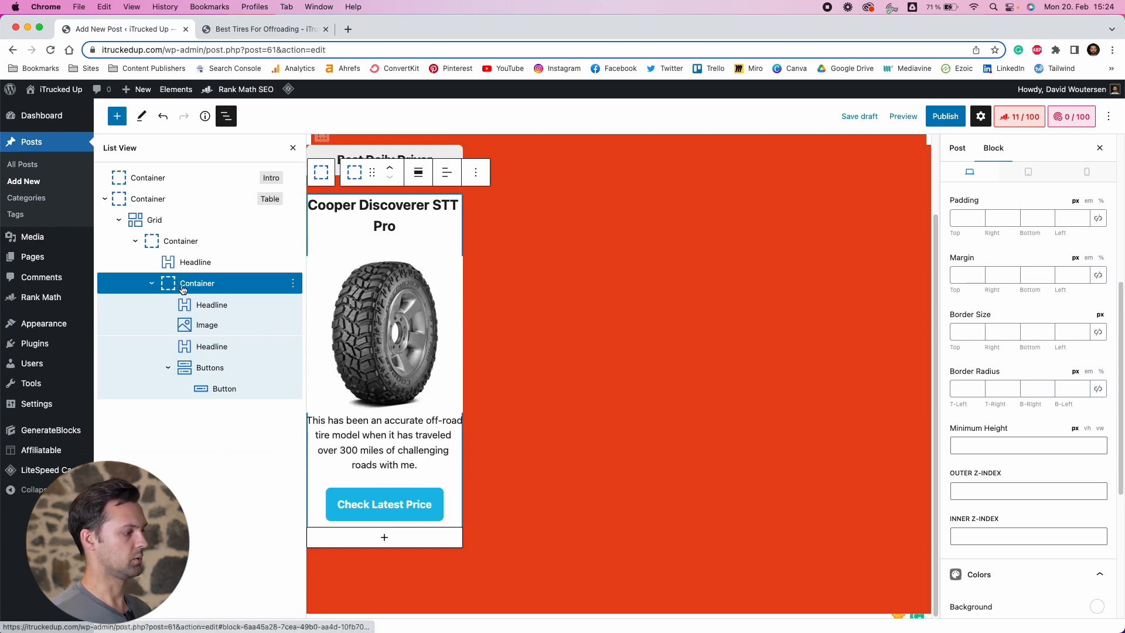
{"action": "left_click", "coordinate": [1038, 389]}
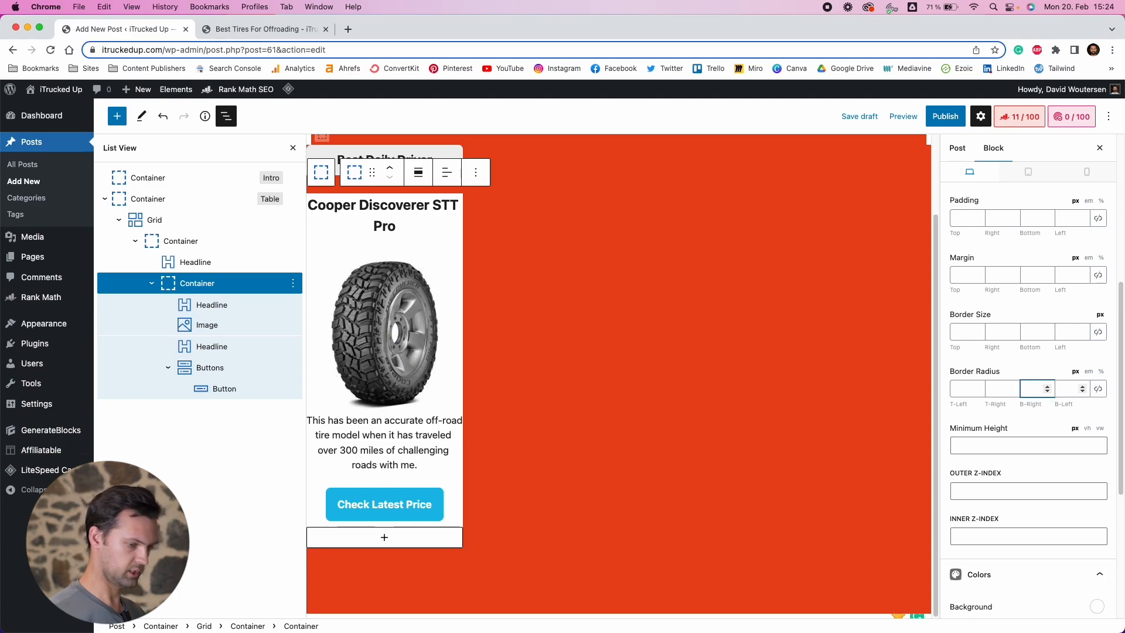
{"action": "left_click", "coordinate": [1065, 390]}
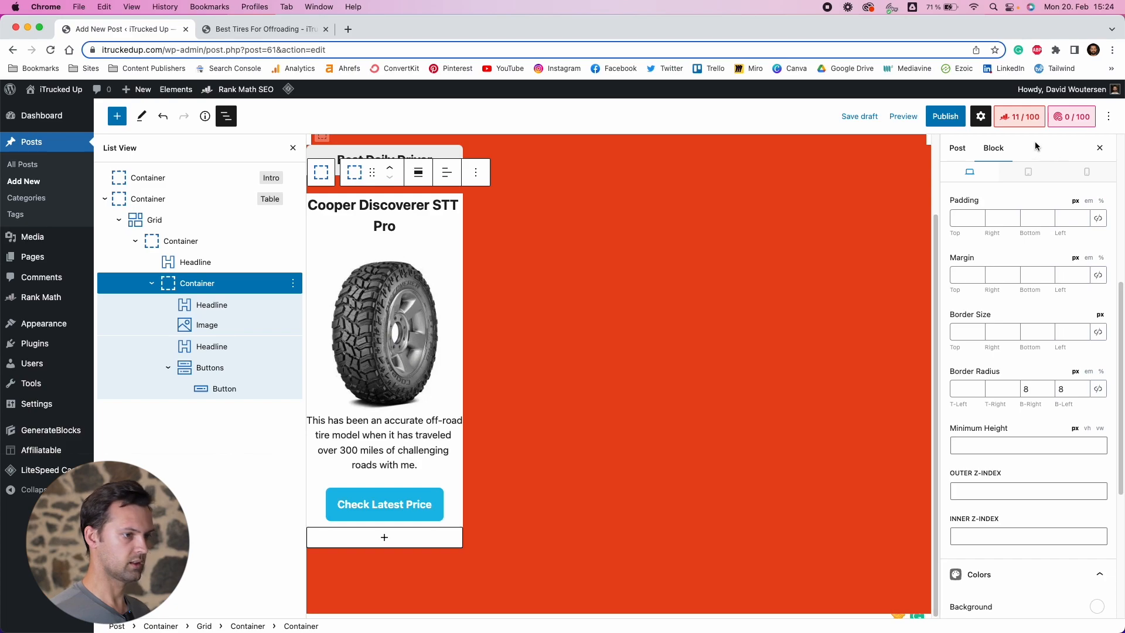
Preview the post in a new tab and review the product card, then return to the editor
{"action": "left_click", "coordinate": [903, 116]}
{"action": "left_click", "coordinate": [809, 222]}
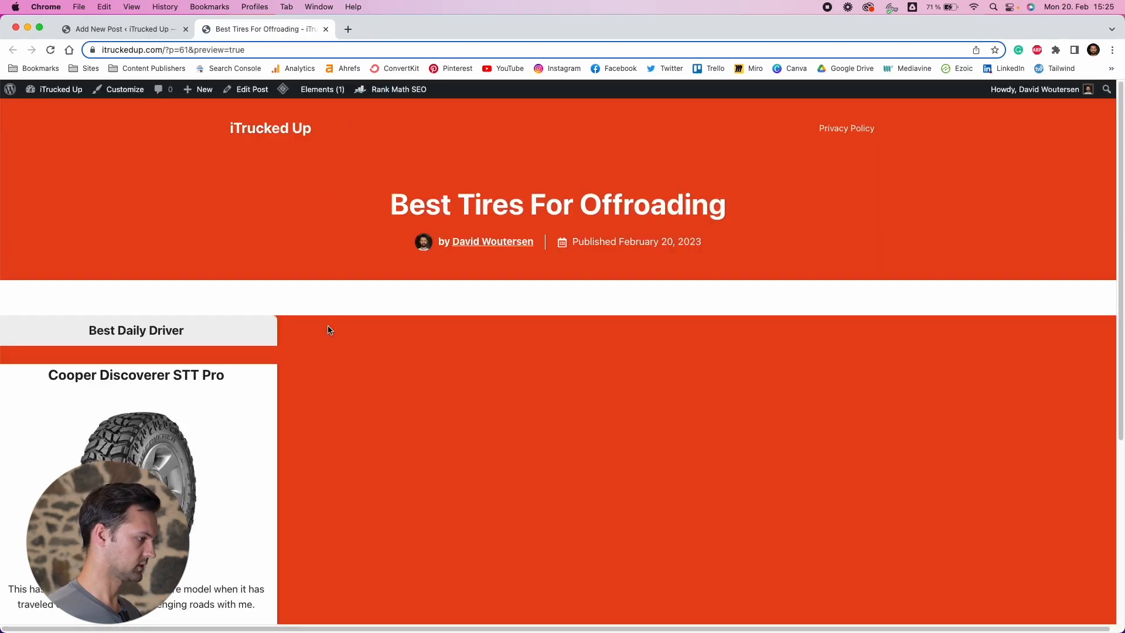
{"action": "scroll", "coordinate": [328, 327], "scroll_direction": "down", "scroll_amount": 5}
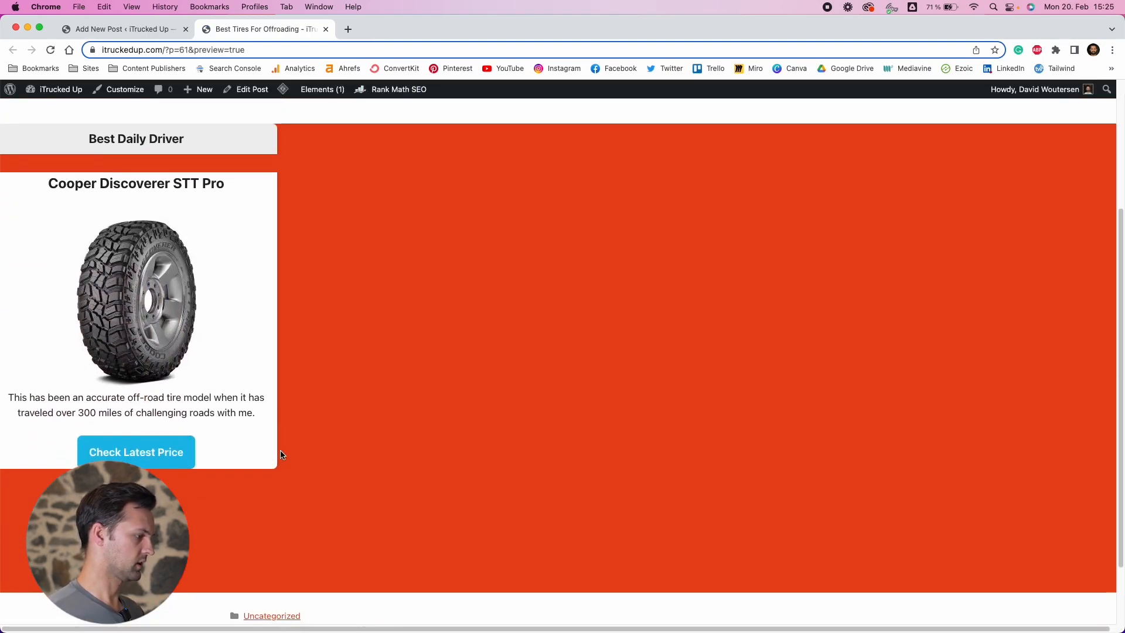
{"action": "scroll", "coordinate": [270, 469], "scroll_direction": "up", "scroll_amount": 2}
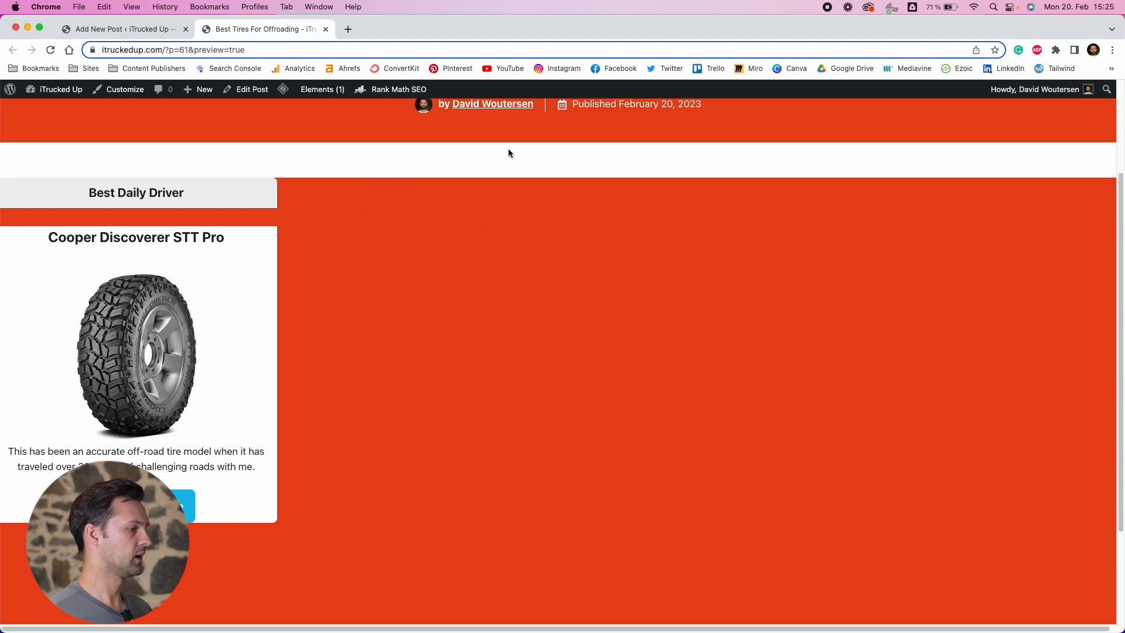
{"action": "scroll", "coordinate": [374, 204], "scroll_direction": "up", "scroll_amount": 2}
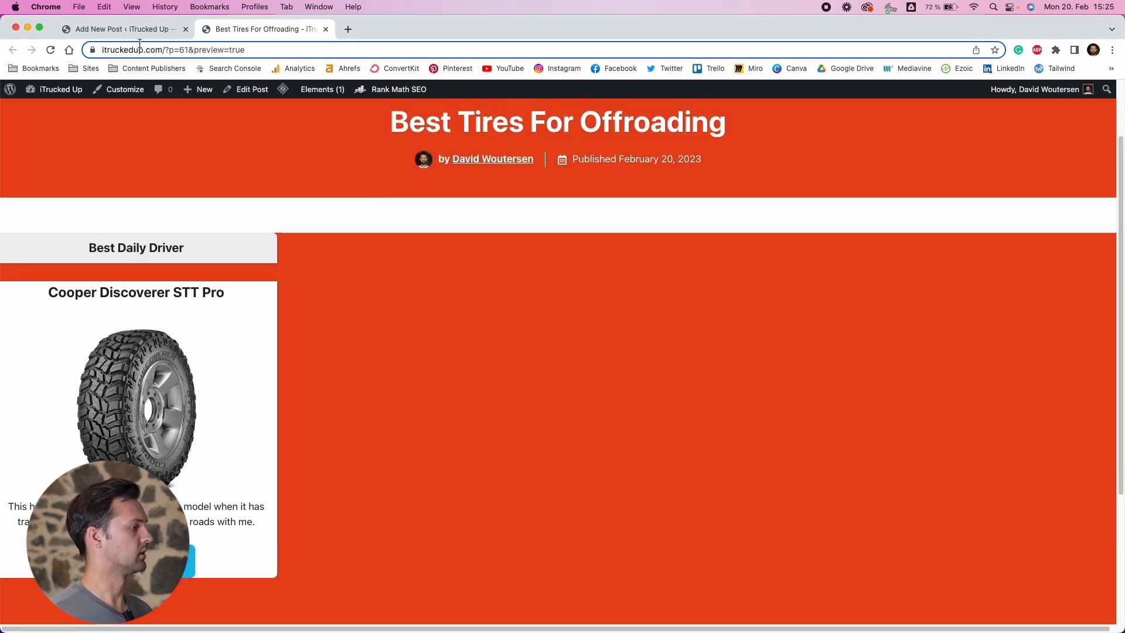
{"action": "left_click", "coordinate": [156, 34]}
{"action": "scroll", "coordinate": [432, 244], "scroll_direction": "up", "scroll_amount": 3}
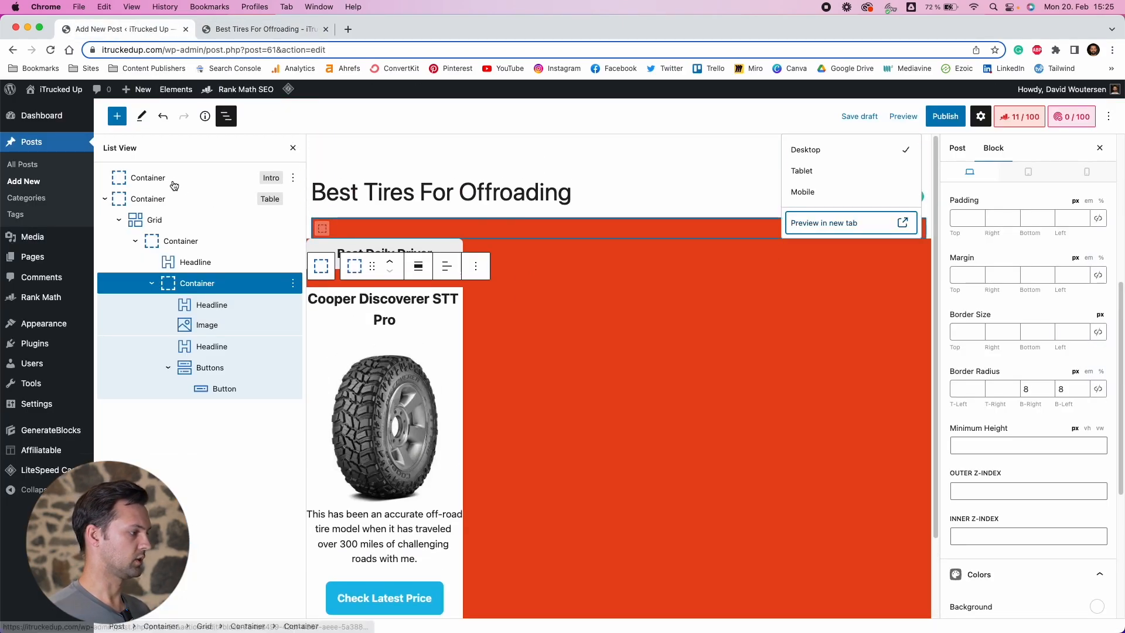
Add a Headline block inside the Intro container and change its tag to paragraph
{"action": "left_click", "coordinate": [148, 181]}
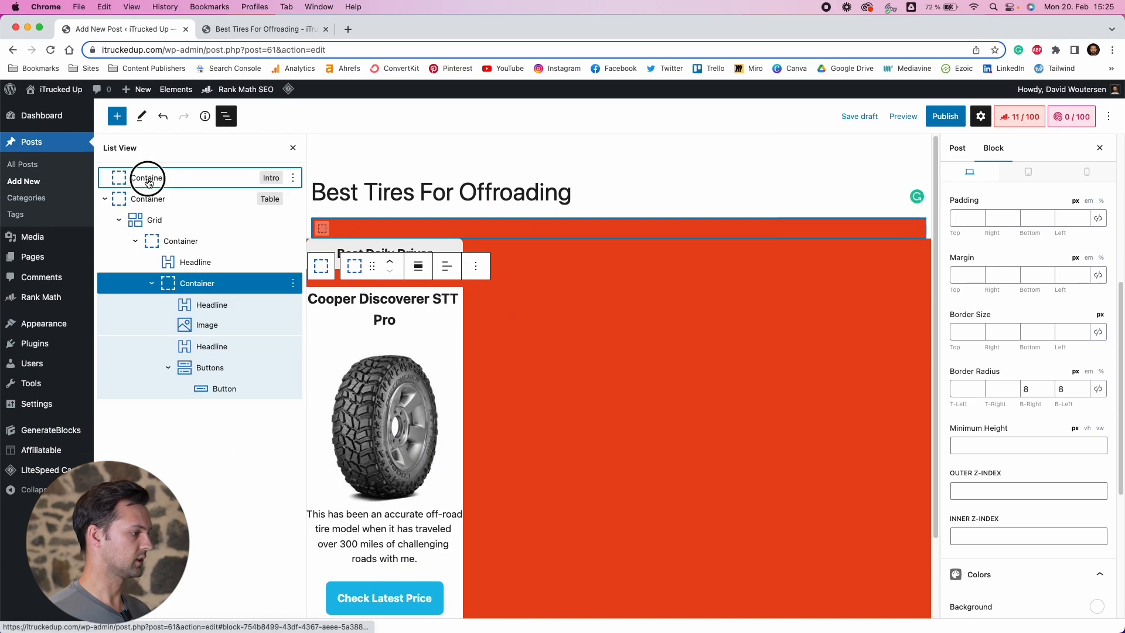
{"action": "left_click", "coordinate": [619, 229]}
{"action": "left_click", "coordinate": [678, 320]}
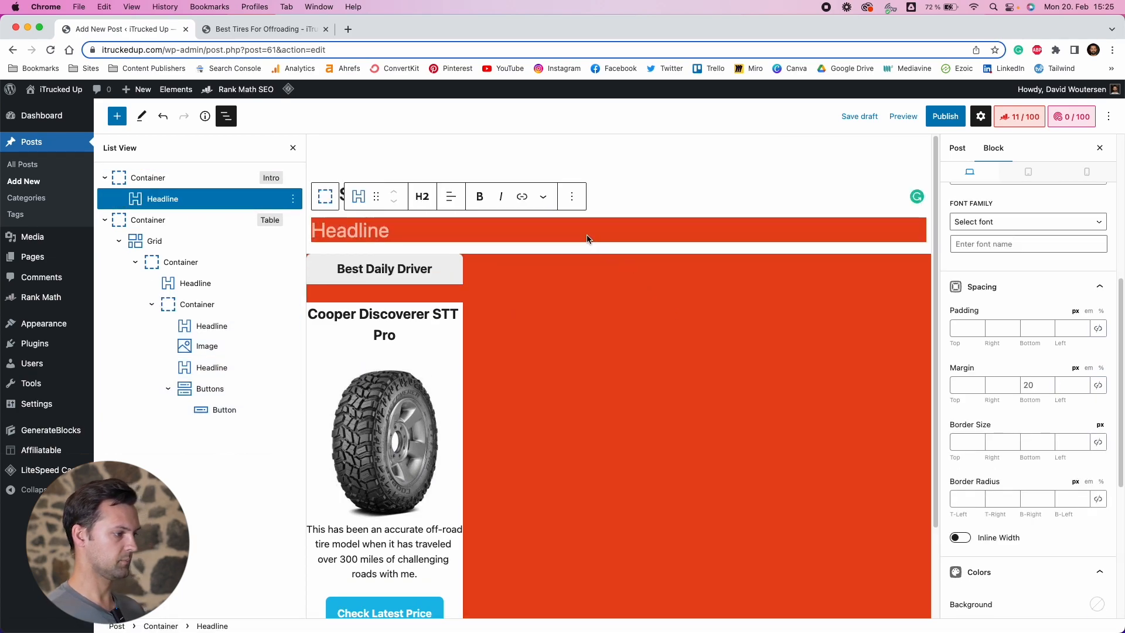
{"action": "left_click", "coordinate": [422, 197]}
{"action": "left_click", "coordinate": [439, 359]}
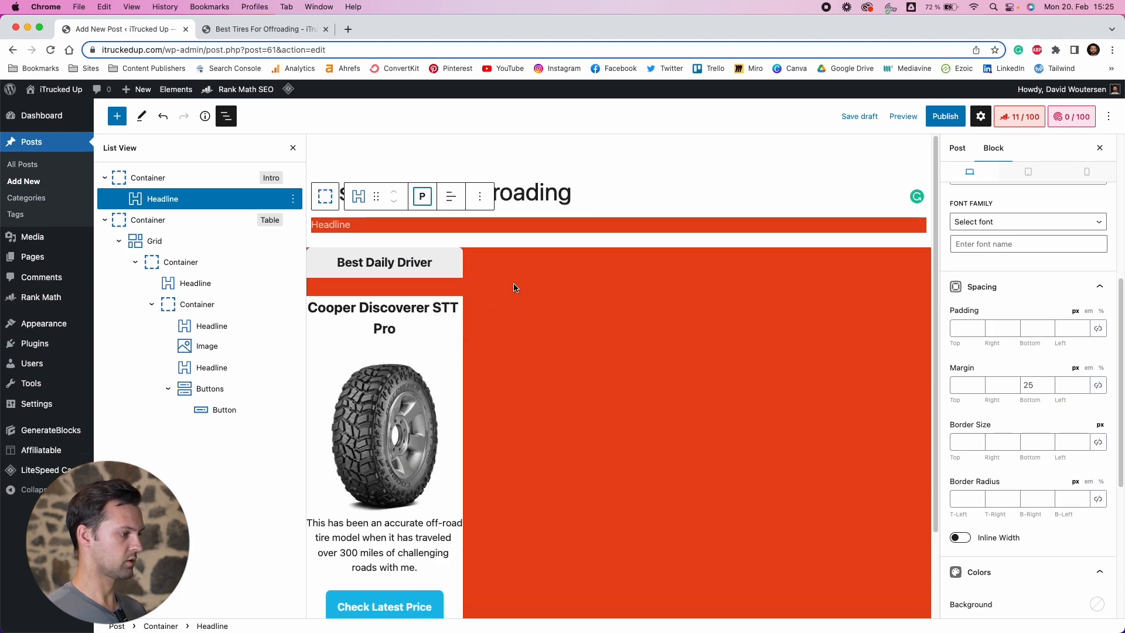
Center-align the intro paragraph and paste in the text beginning "For successful offroading, your tires need to meet high standards."
{"action": "left_click", "coordinate": [451, 196]}
{"action": "left_click", "coordinate": [494, 254]}
{"action": "left_click", "coordinate": [612, 226]}
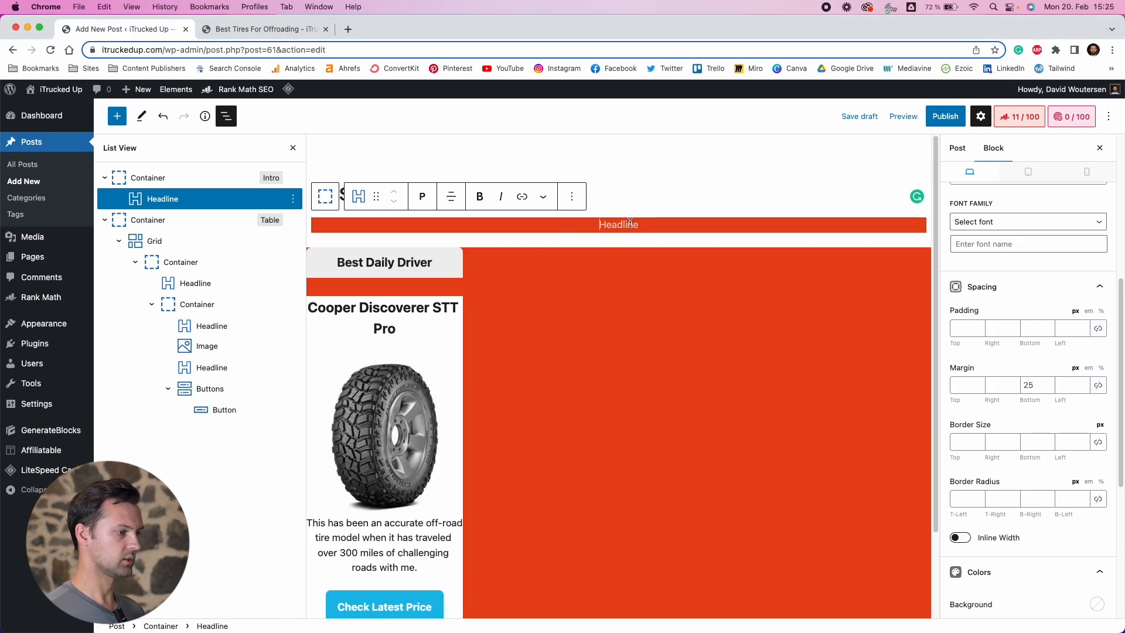
{"action": "type", "text": "For successful offroading, your tires need to meet high standards. You need OEM models with high performance, excellent grip, and outstanding durability. With my years of experience and testing, here are my top recommendations:"}
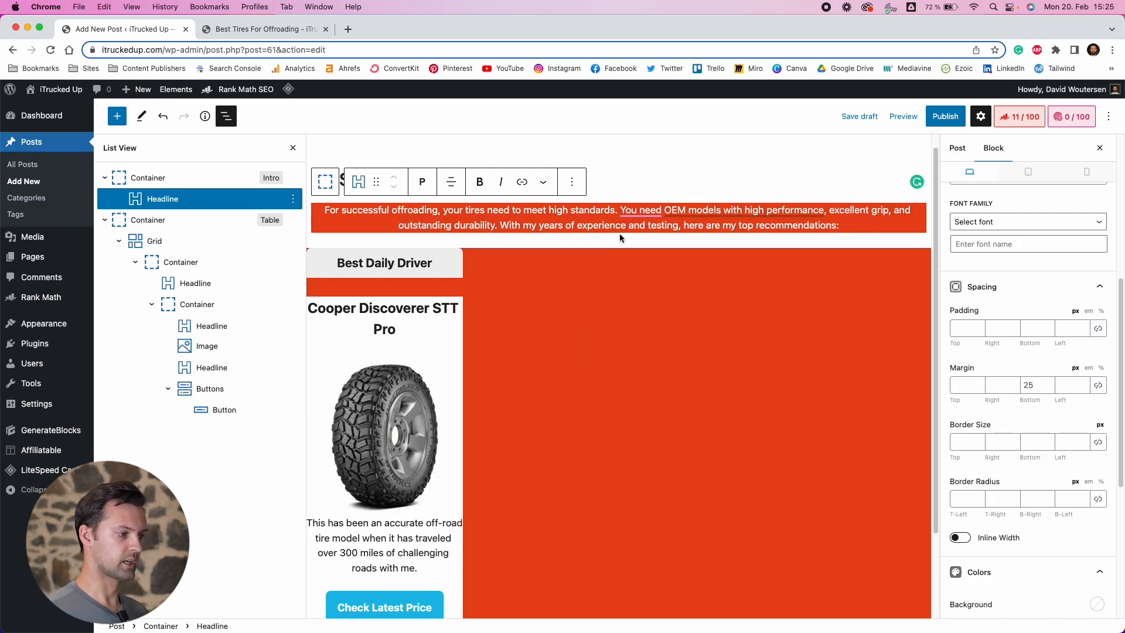
Compare the intro layout with the reference comparison article
{"action": "left_click", "coordinate": [562, 621]}
{"action": "scroll", "coordinate": [344, 225], "scroll_direction": "up", "scroll_amount": 2}
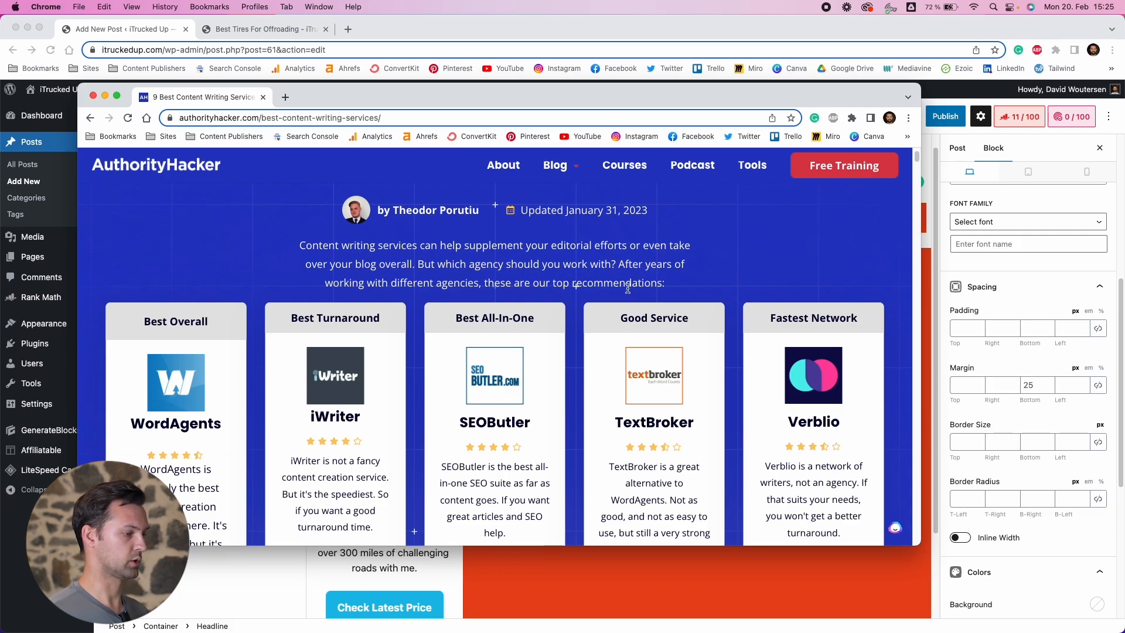
{"action": "left_click", "coordinate": [106, 95]}
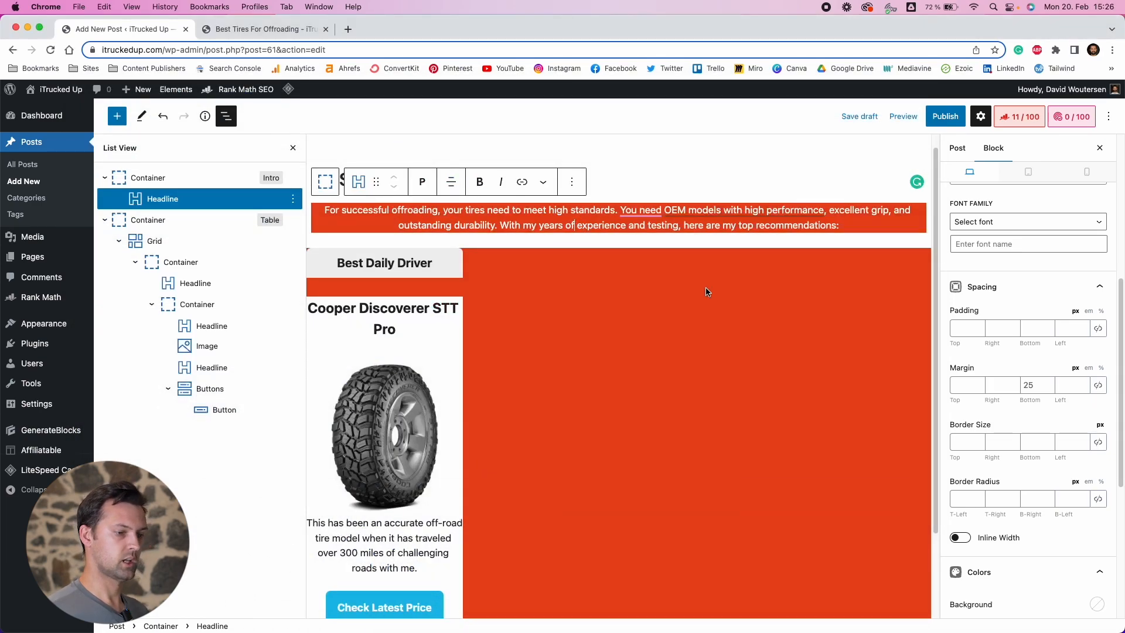
{"action": "scroll", "coordinate": [989, 350], "scroll_direction": "up", "scroll_amount": 6}
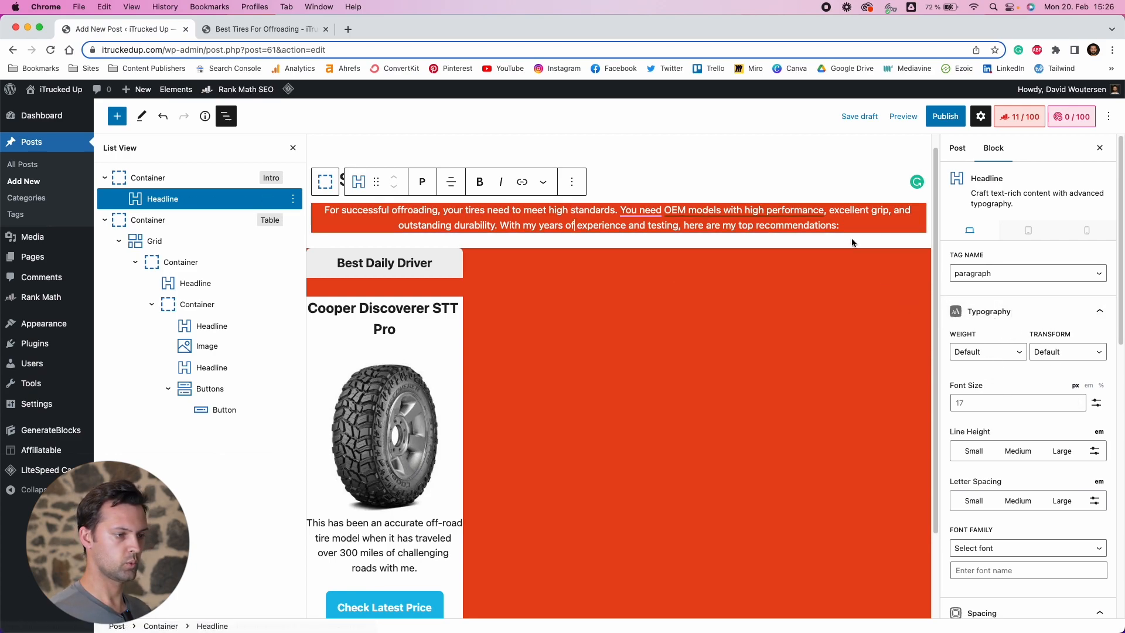
{"action": "scroll", "coordinate": [1017, 330], "scroll_direction": "down", "scroll_amount": 3}
{"action": "scroll", "coordinate": [1016, 330], "scroll_direction": "down", "scroll_amount": 4}
{"action": "left_click", "coordinate": [1000, 391]}
{"action": "left_click", "coordinate": [984, 458]}
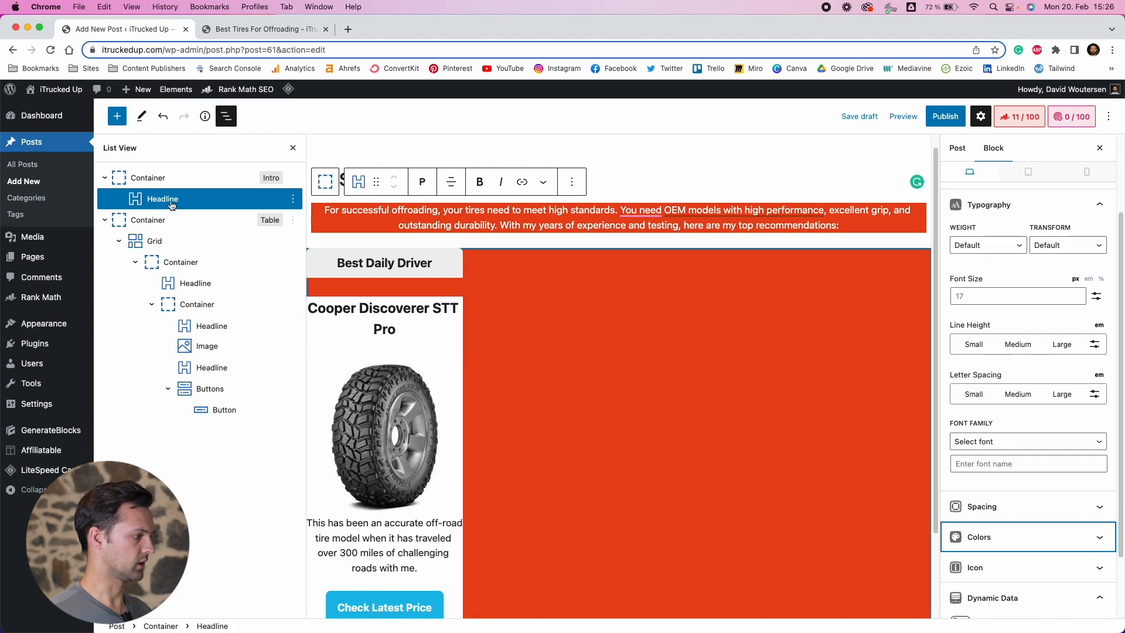
Set the Intro container's inner container width to 800 px
{"action": "left_click", "coordinate": [163, 185]}
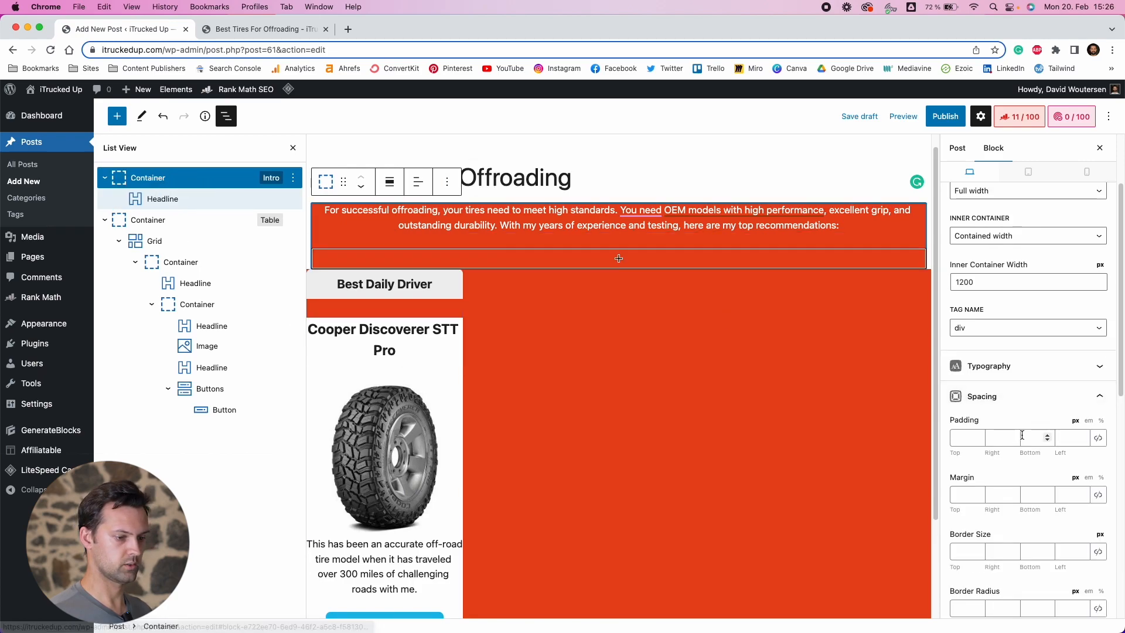
{"action": "left_click", "coordinate": [1008, 403]}
{"action": "scroll", "coordinate": [997, 328], "scroll_direction": "up", "scroll_amount": 3}
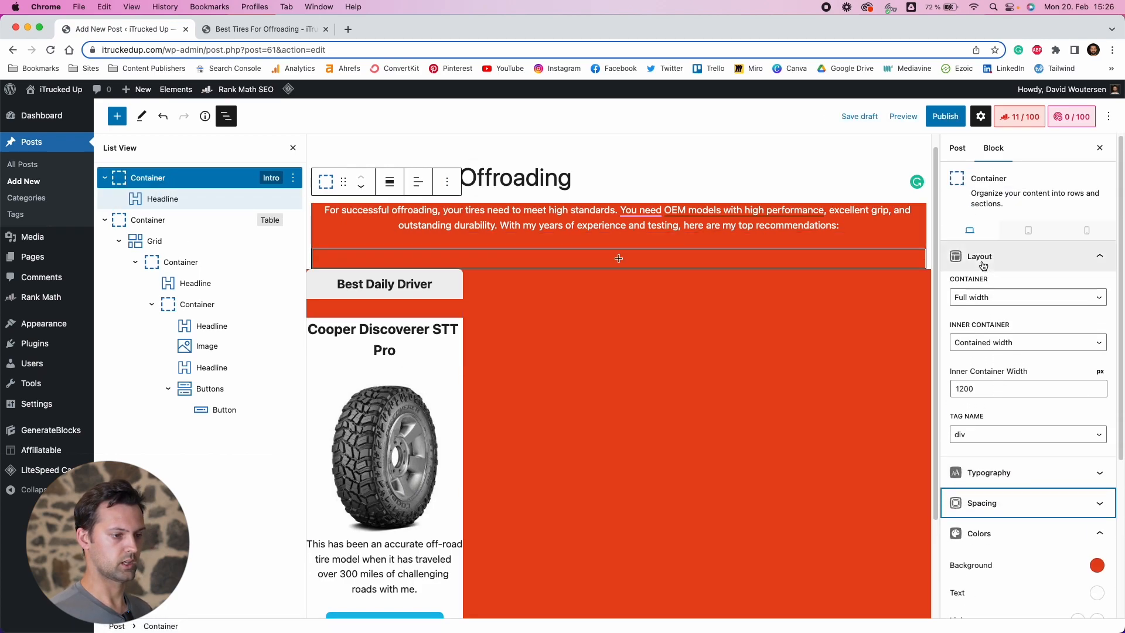
{"action": "left_click", "coordinate": [985, 264]}
{"action": "left_click", "coordinate": [1022, 348]}
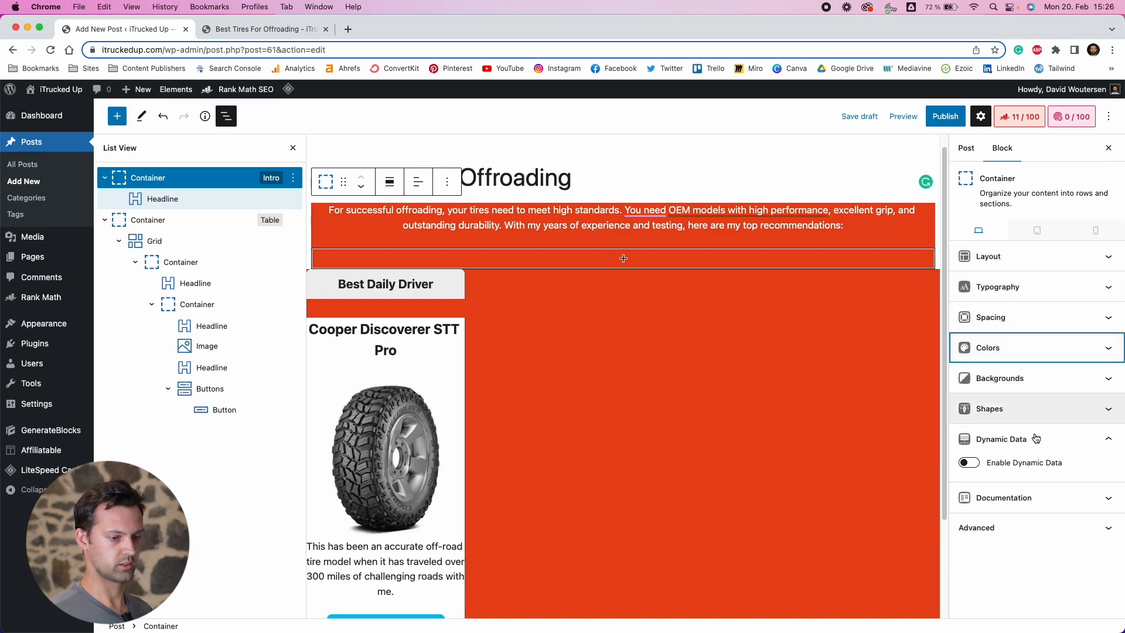
{"action": "left_click", "coordinate": [1043, 443]}
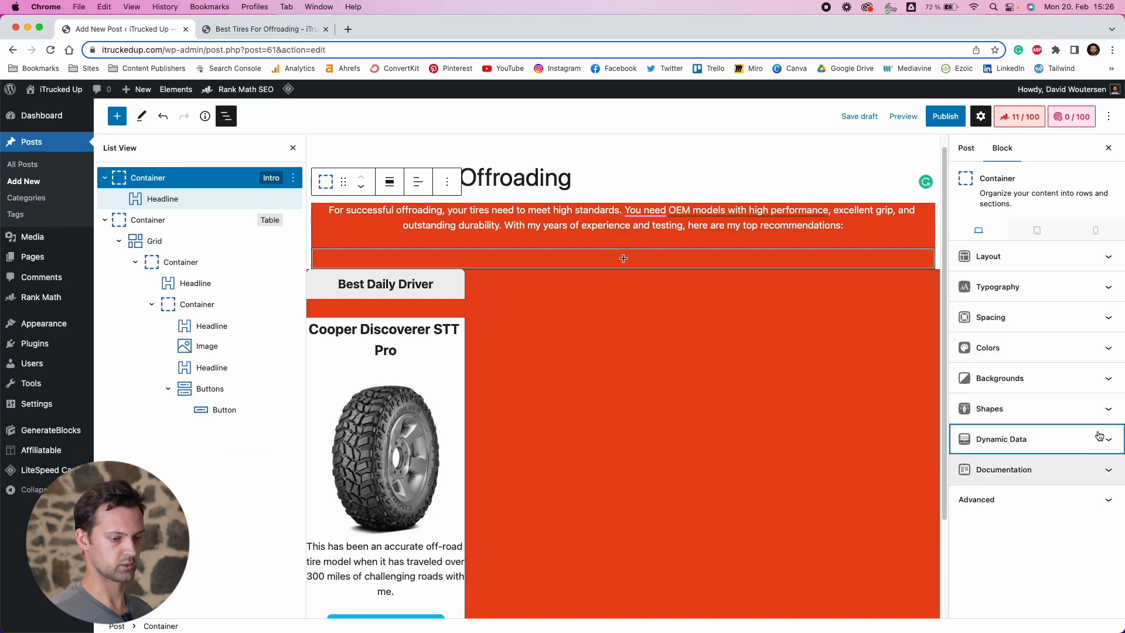
{"action": "left_click", "coordinate": [1009, 259]}
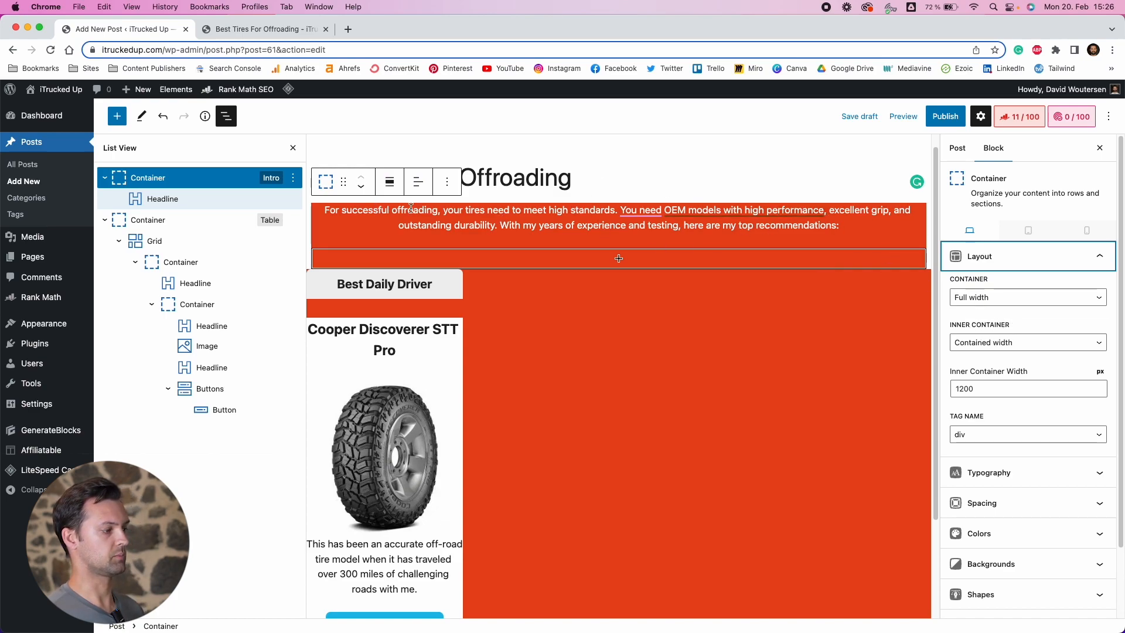
{"action": "left_click", "coordinate": [982, 386]}
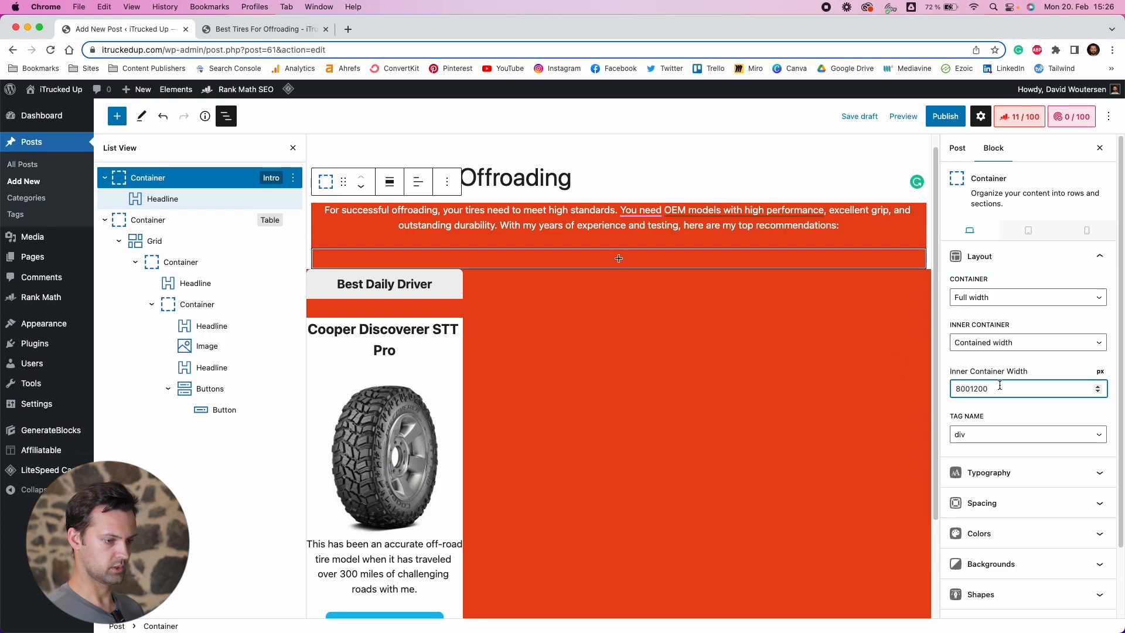
{"action": "key", "text": "BackSpace"}
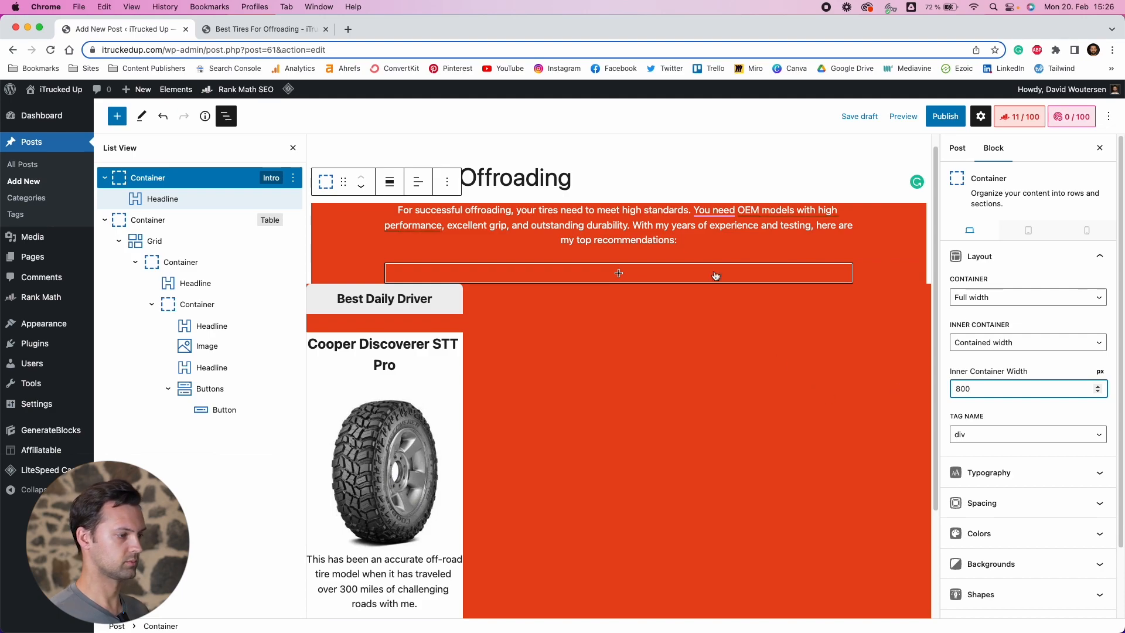
Set the intro paragraph's bottom margin to 0
{"action": "left_click", "coordinate": [677, 238]}
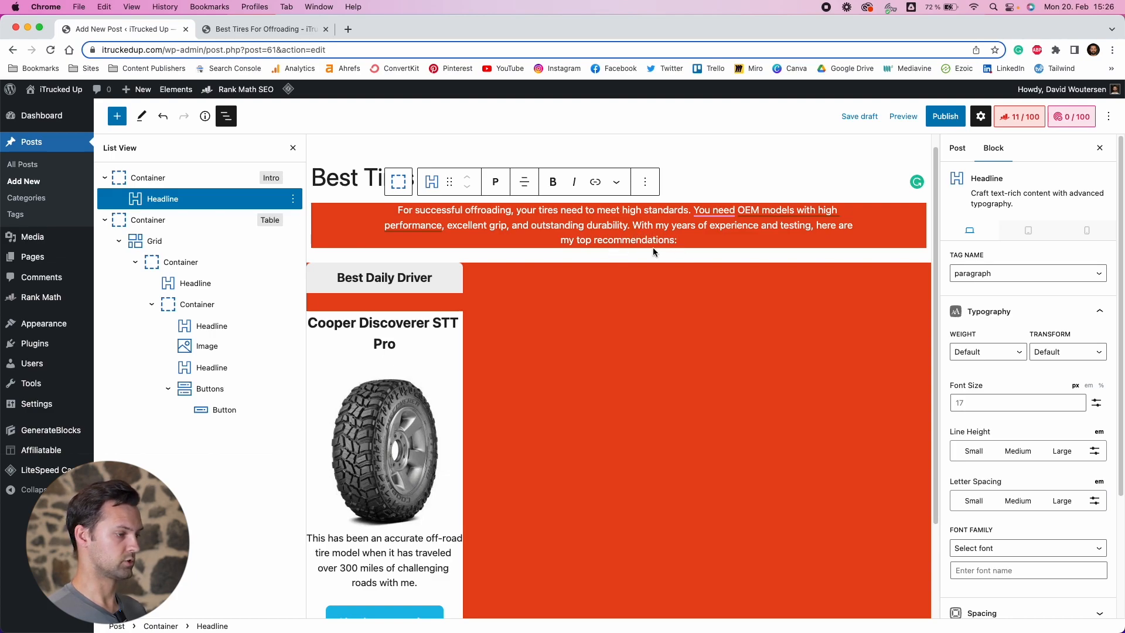
{"action": "scroll", "coordinate": [989, 441], "scroll_direction": "down", "scroll_amount": 5}
{"action": "left_click", "coordinate": [999, 451]}
{"action": "scroll", "coordinate": [1008, 454], "scroll_direction": "down", "scroll_amount": 3}
{"action": "scroll", "coordinate": [1020, 461], "scroll_direction": "down", "scroll_amount": 2}
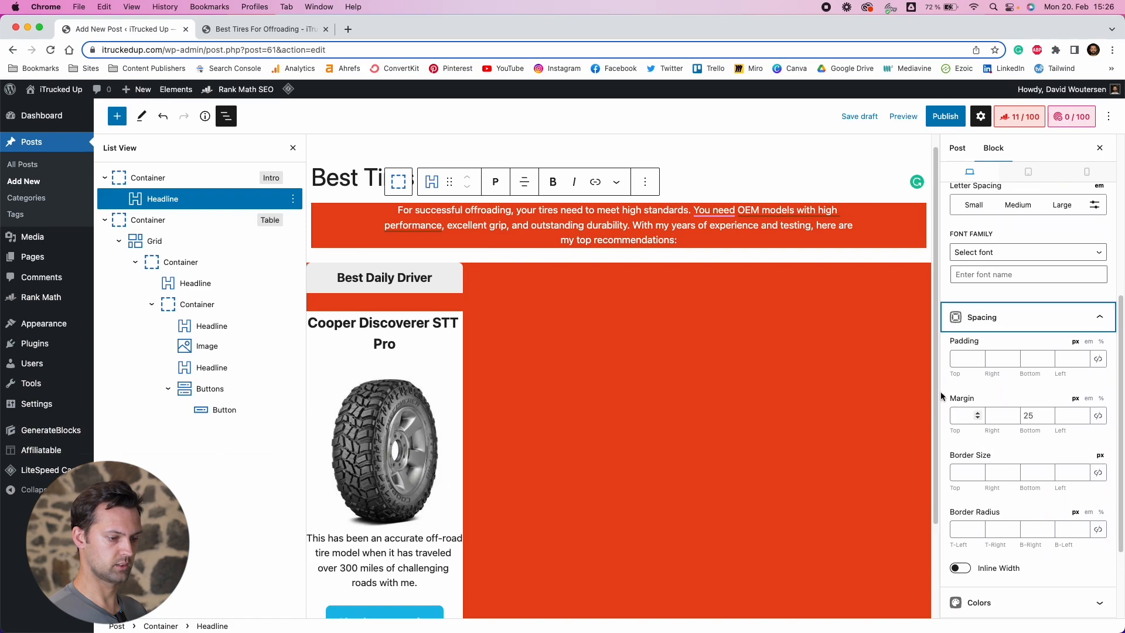
{"action": "double_click", "coordinate": [1031, 418]}
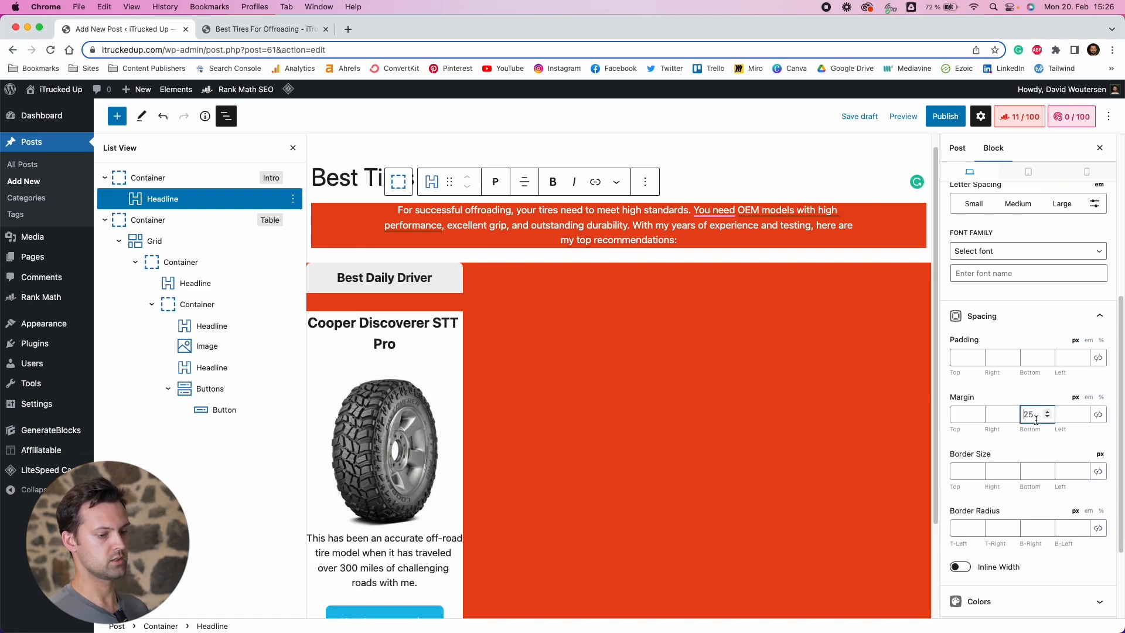
{"action": "type", "text": "0"}
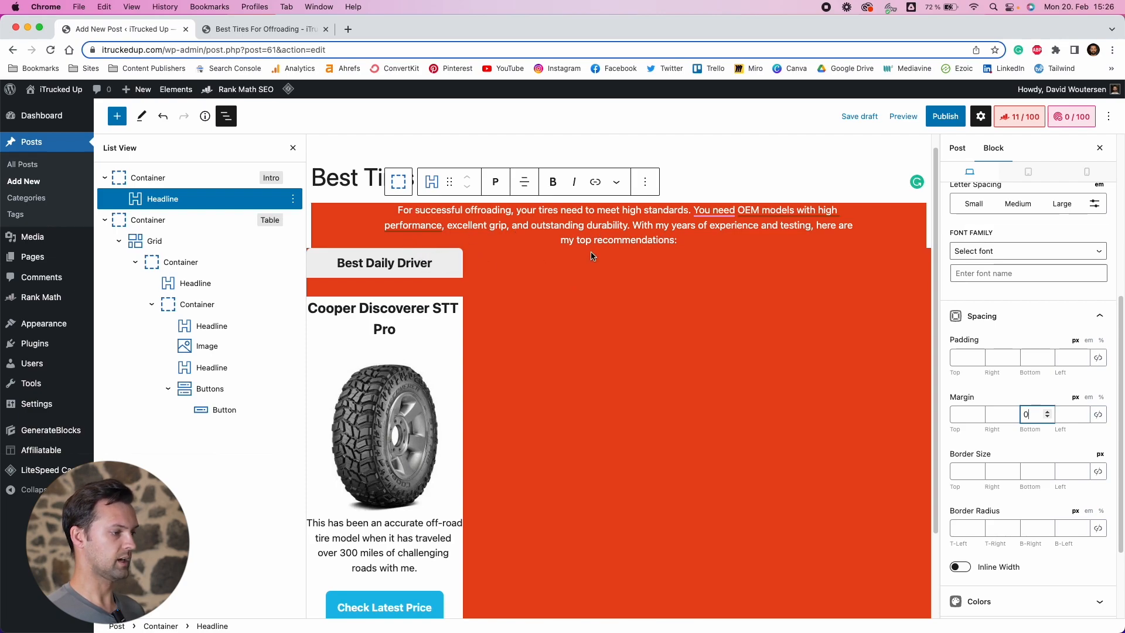
Give the intro paragraph a bottom padding of 20 px, leaving the top padding empty
{"action": "left_click", "coordinate": [971, 356]}
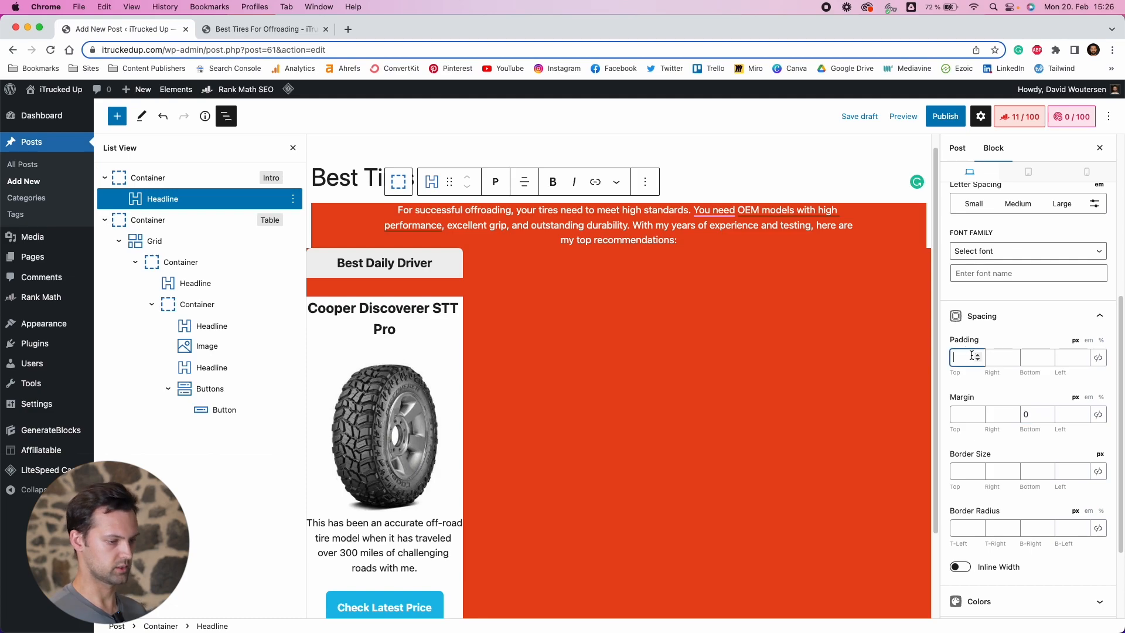
{"action": "type", "text": "20"}
{"action": "left_click", "coordinate": [1029, 354]}
{"action": "type", "text": "20"}
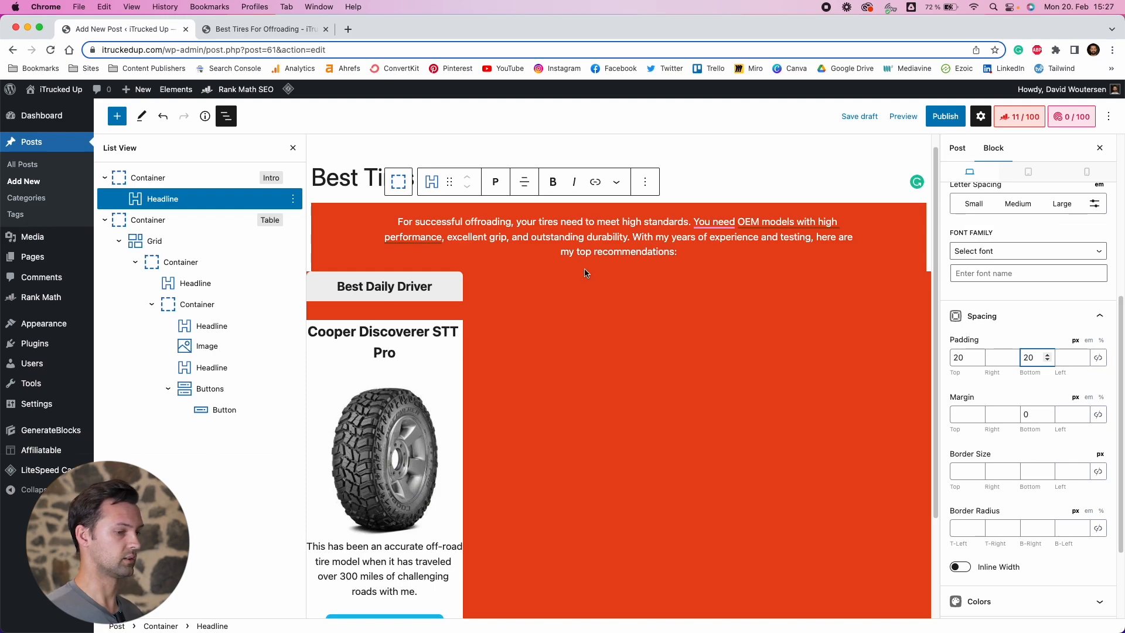
{"action": "double_click", "coordinate": [957, 356]}
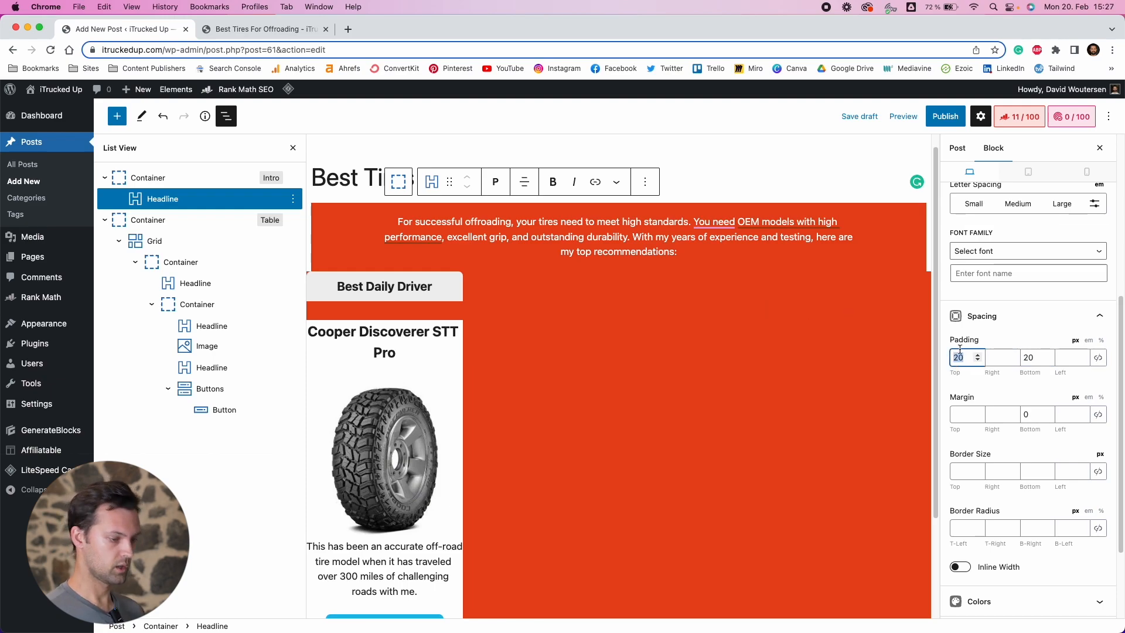
{"action": "type", "text": "0"}
{"action": "key", "text": "BackSpace"}
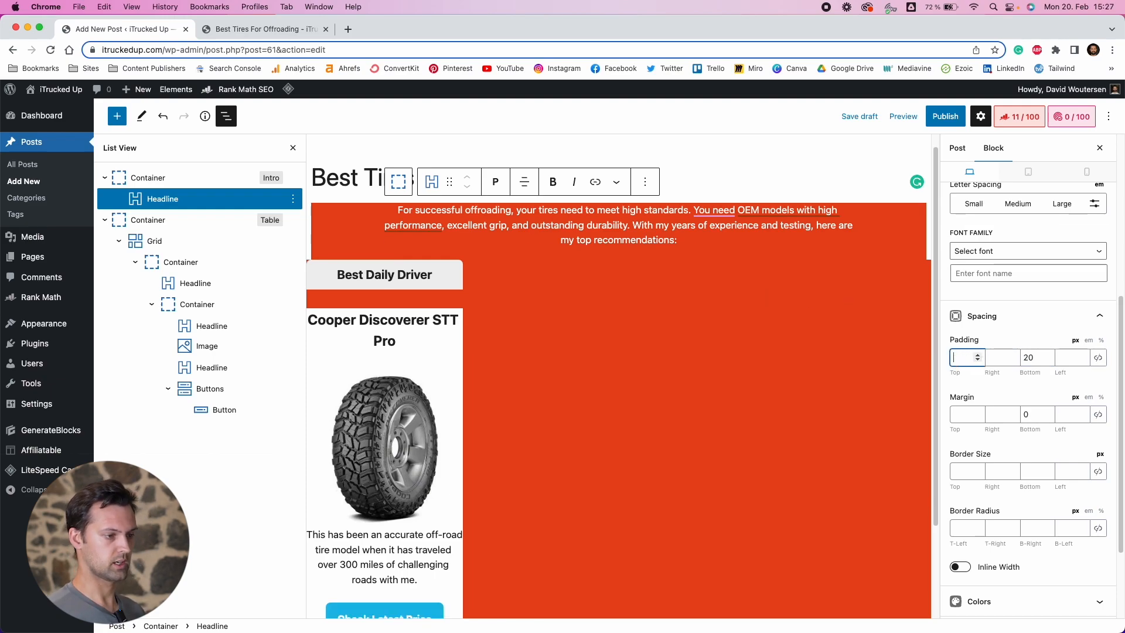
Preview the post in a new tab and check the intro section
{"action": "left_click", "coordinate": [902, 116]}
{"action": "left_click", "coordinate": [843, 223]}
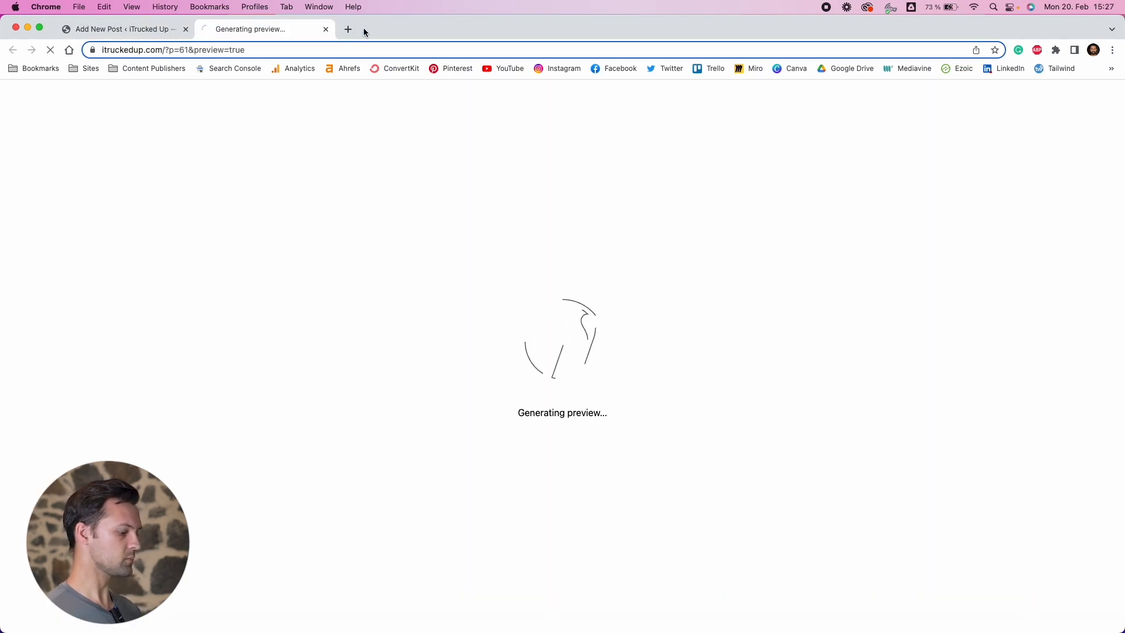
{"action": "scroll", "coordinate": [376, 318], "scroll_direction": "down", "scroll_amount": 1}
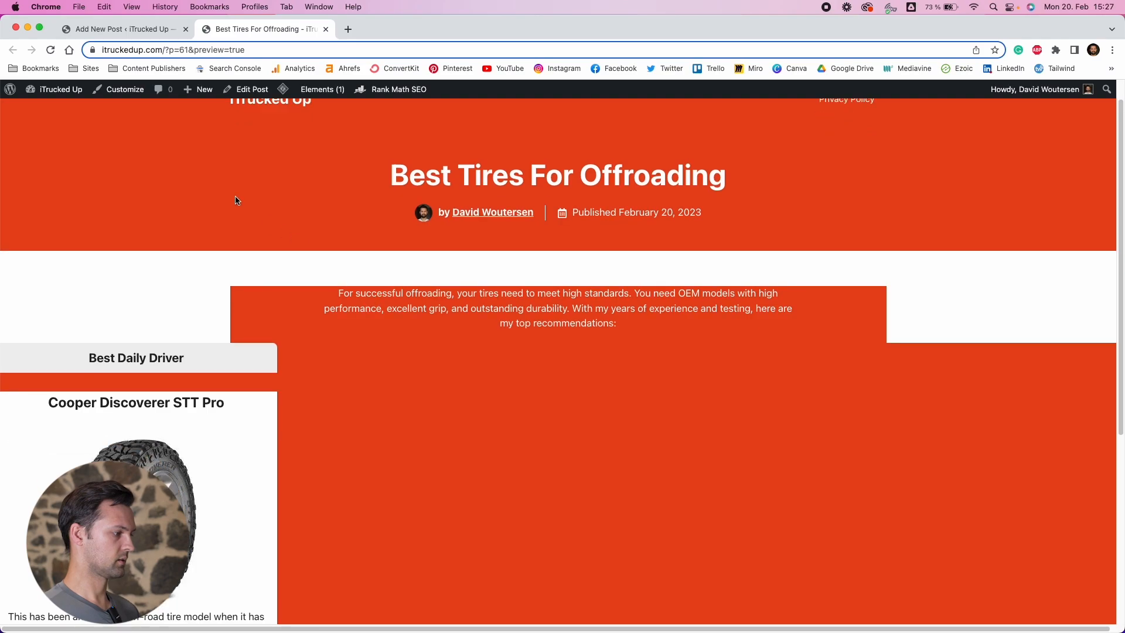
{"action": "left_click", "coordinate": [148, 26]}
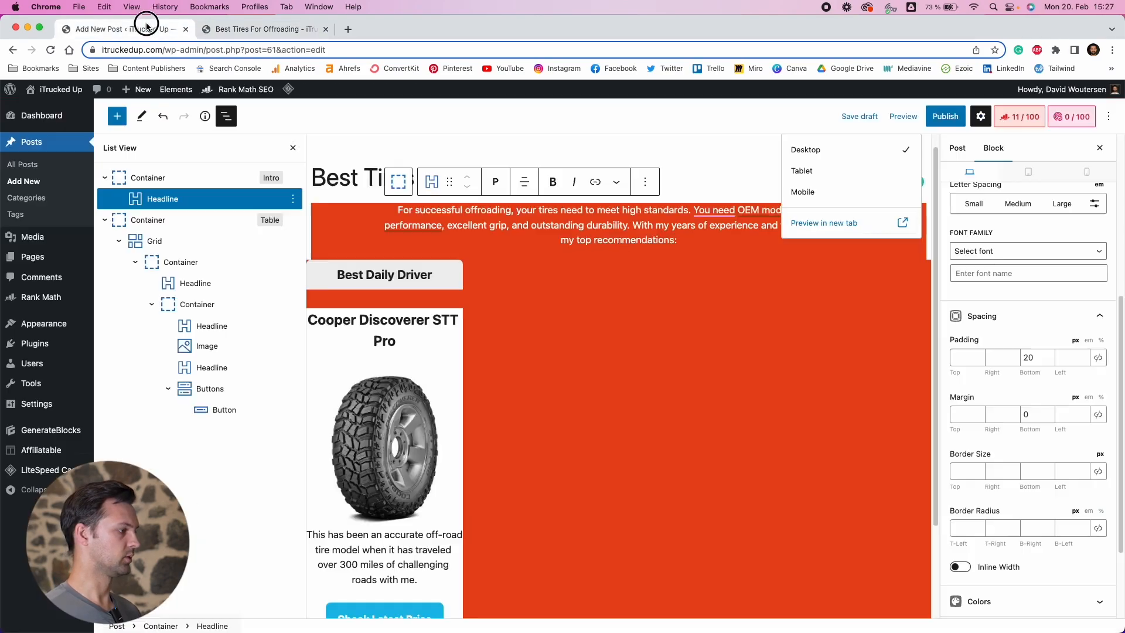
Set the Intro container's block alignment to full width
{"action": "left_click", "coordinate": [198, 182]}
{"action": "left_click", "coordinate": [388, 184]}
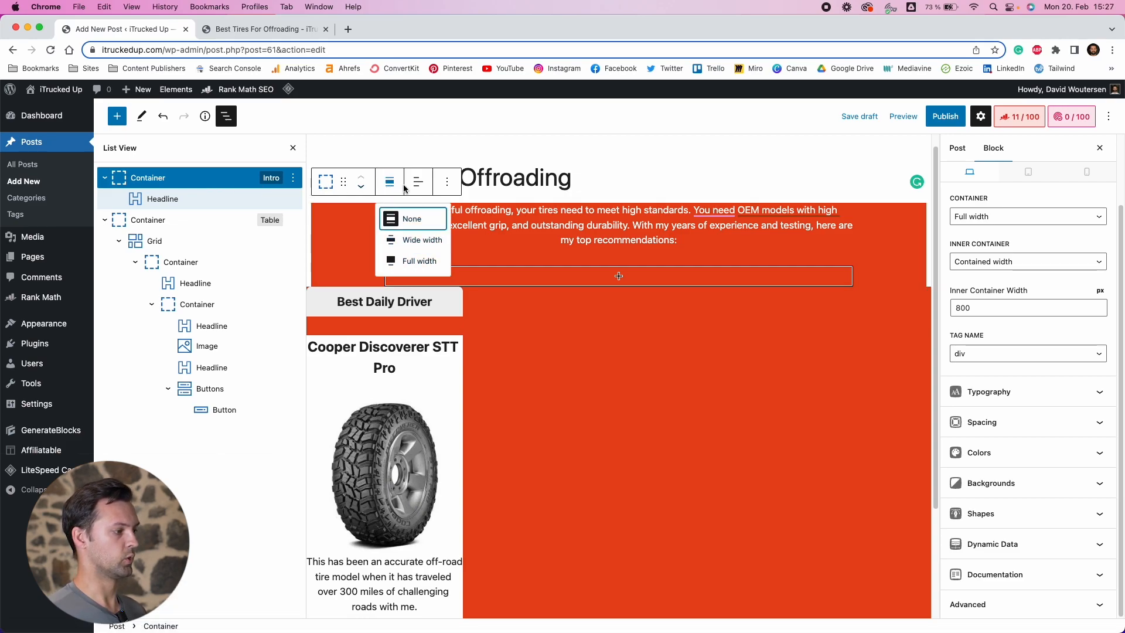
{"action": "left_click", "coordinate": [411, 262]}
Preview the post again to check the full-width intro section
{"action": "left_click", "coordinate": [903, 116]}
{"action": "left_click", "coordinate": [863, 226]}
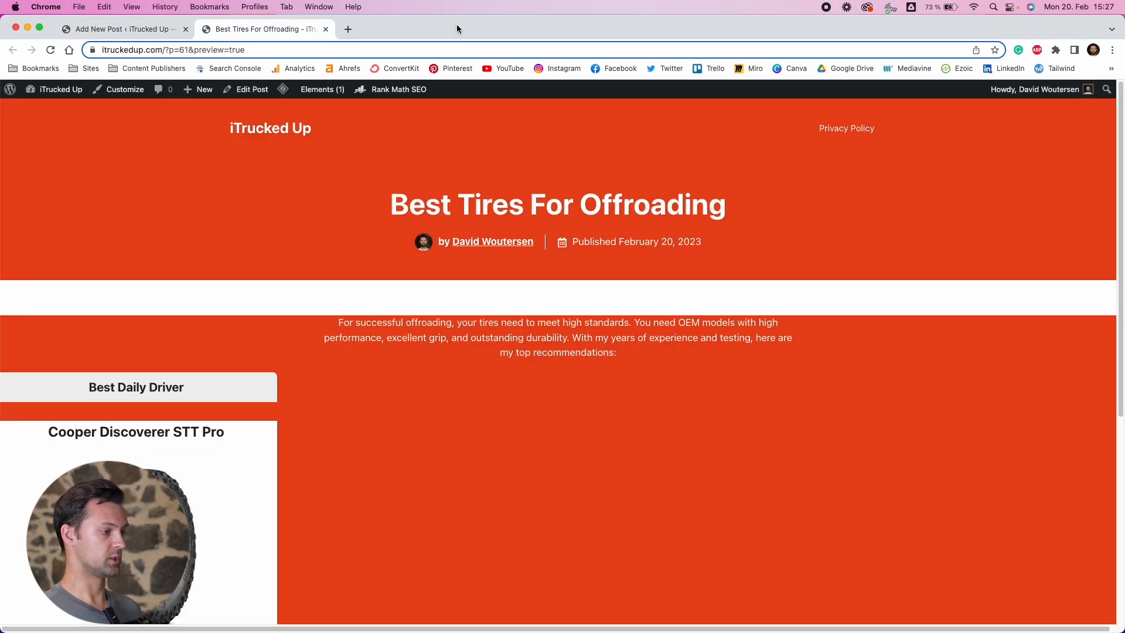
{"action": "scroll", "coordinate": [474, 251], "scroll_direction": "down", "scroll_amount": 3}
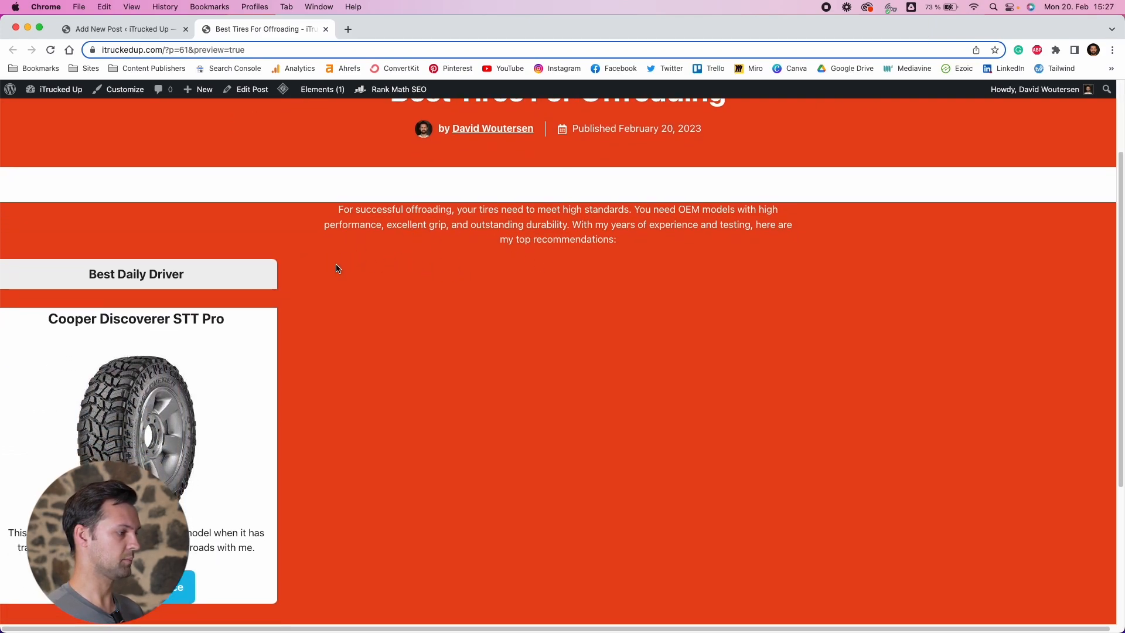
{"action": "scroll", "coordinate": [381, 188], "scroll_direction": "up", "scroll_amount": 3}
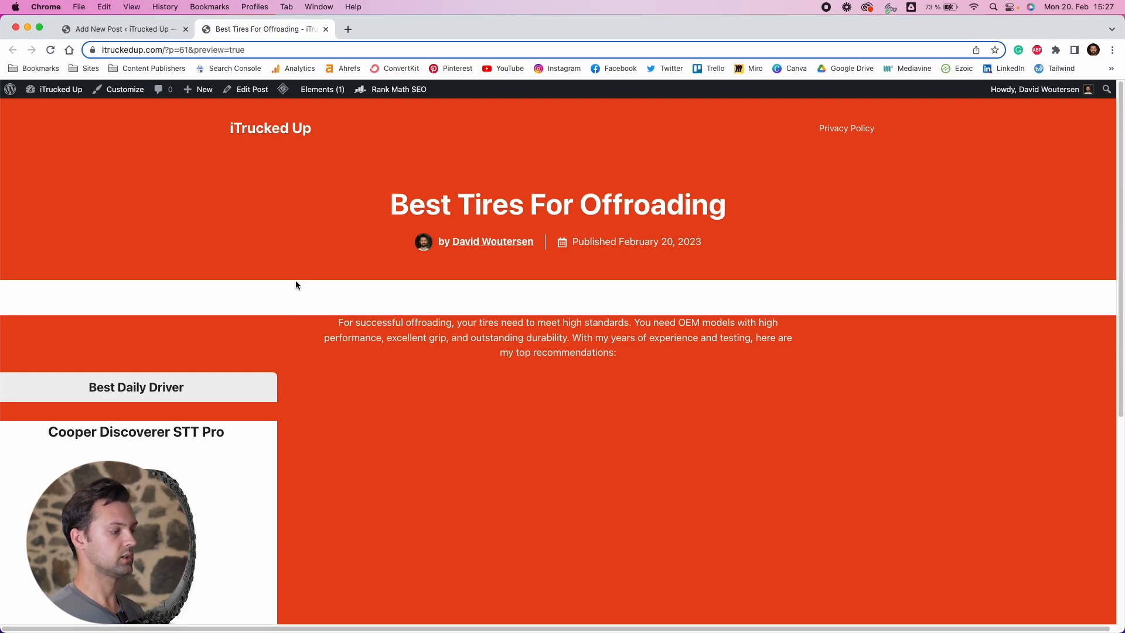
{"action": "key", "text": "ctrl+shift+Tab"}
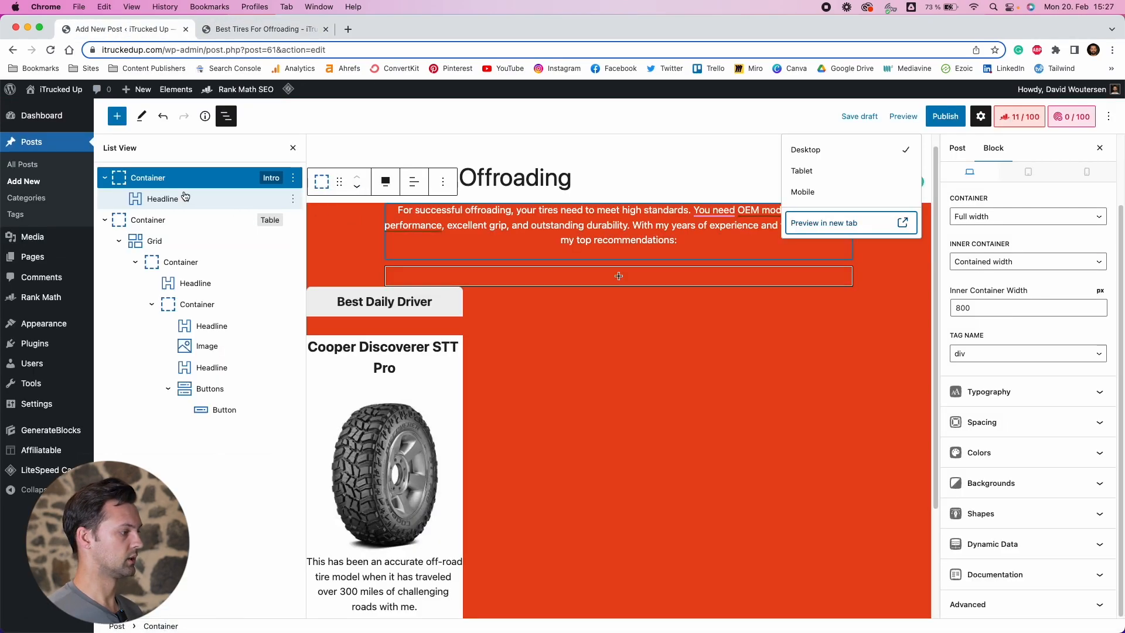
Set the Intro container's top margin to -50 px
{"action": "left_click", "coordinate": [1026, 422]}
{"action": "left_click", "coordinate": [967, 334]}
{"action": "type", "text": "-50"}
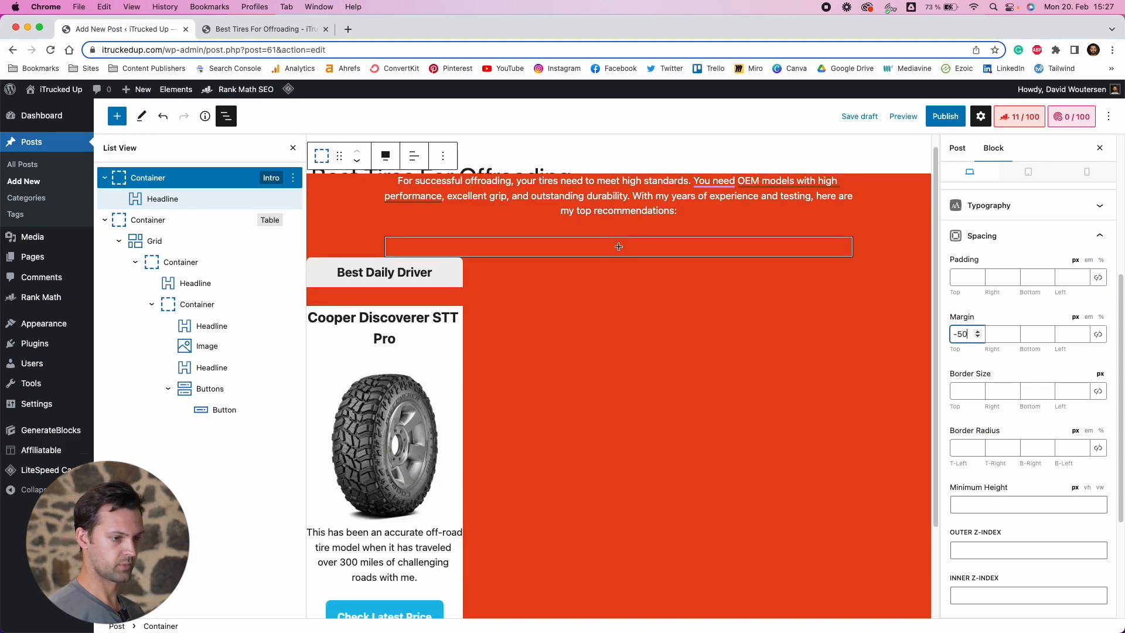
Preview the post to check the intro's spacing below the title
{"action": "left_click", "coordinate": [903, 115]}
{"action": "left_click", "coordinate": [842, 221]}
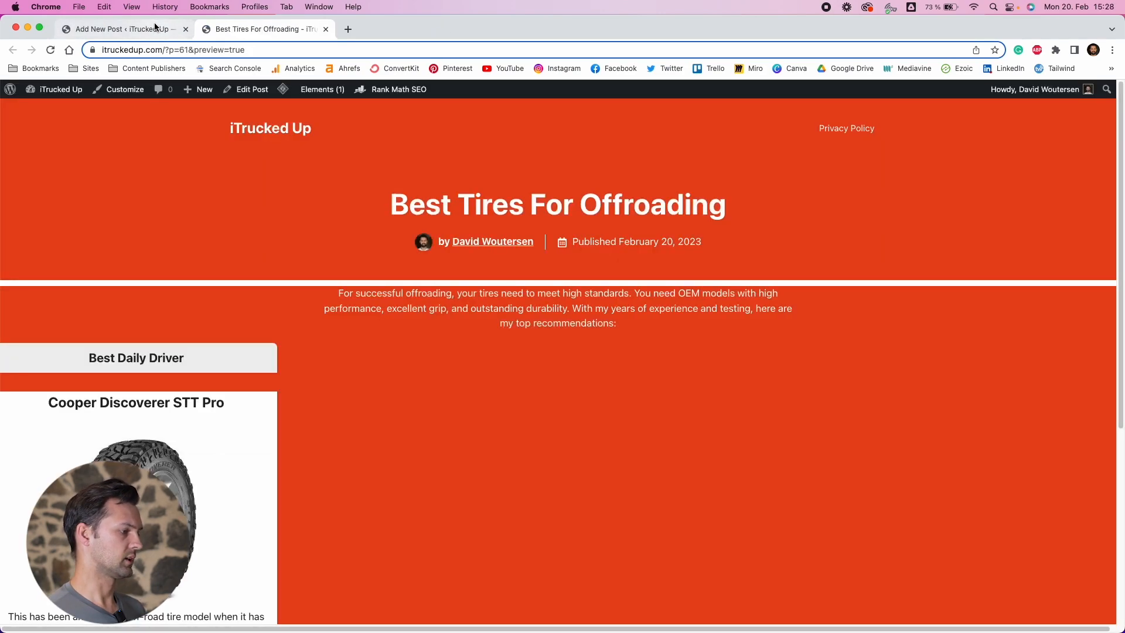
{"action": "left_click", "coordinate": [151, 27]}
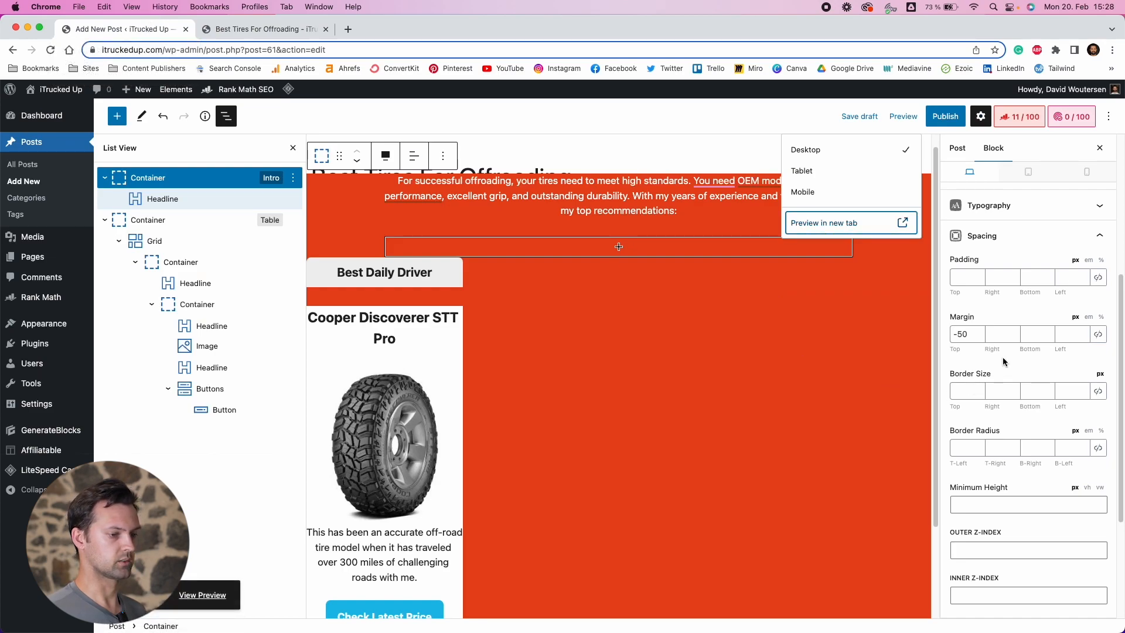
Change the Intro container's top margin to -60 px
{"action": "left_click", "coordinate": [964, 333]}
{"action": "key", "text": "BackSpace"}
{"action": "type", "text": "6"}
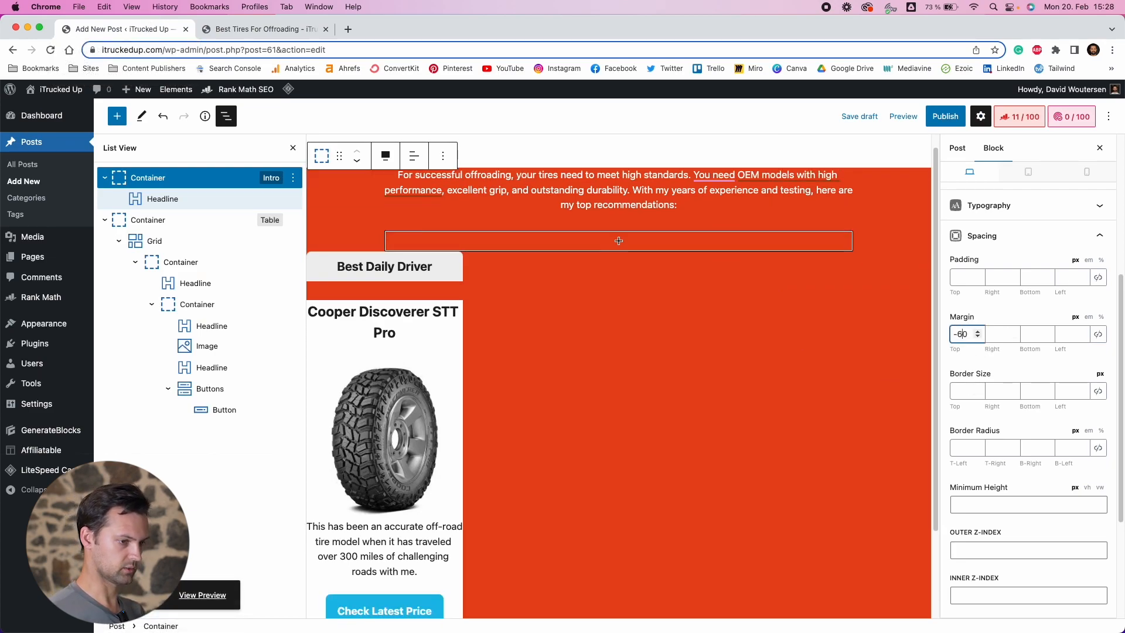
Preview the post and inspect the intro text and product card layout
{"action": "left_click", "coordinate": [903, 116]}
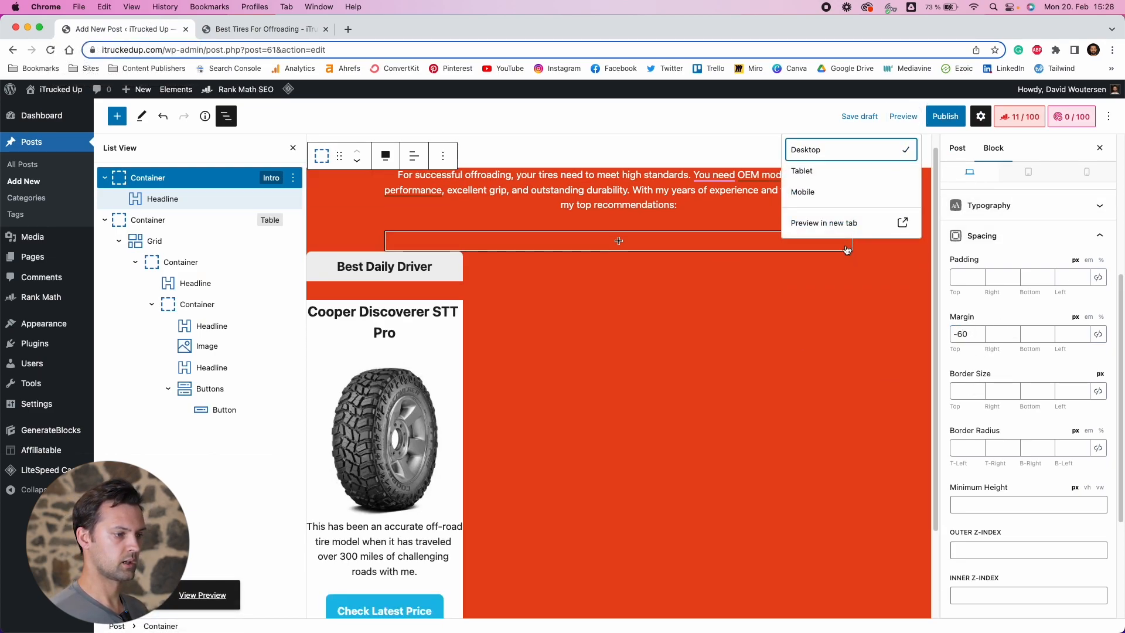
{"action": "left_click", "coordinate": [845, 227]}
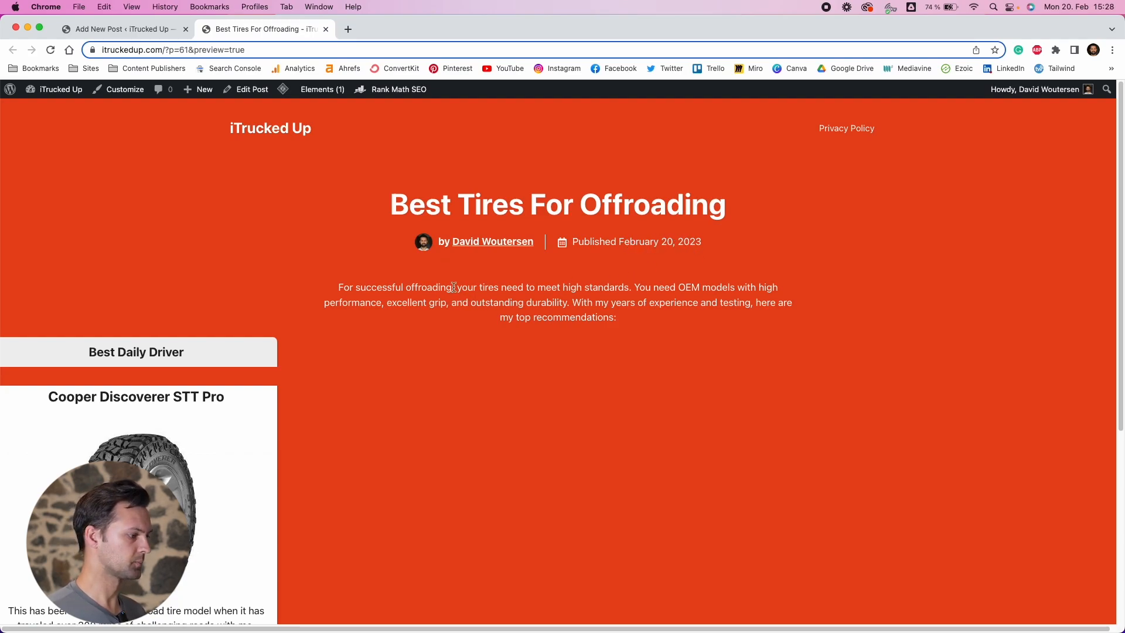
{"action": "left_click_drag", "start_coordinate": [338, 287], "coordinate": [643, 314]}
{"action": "left_click", "coordinate": [629, 320]}
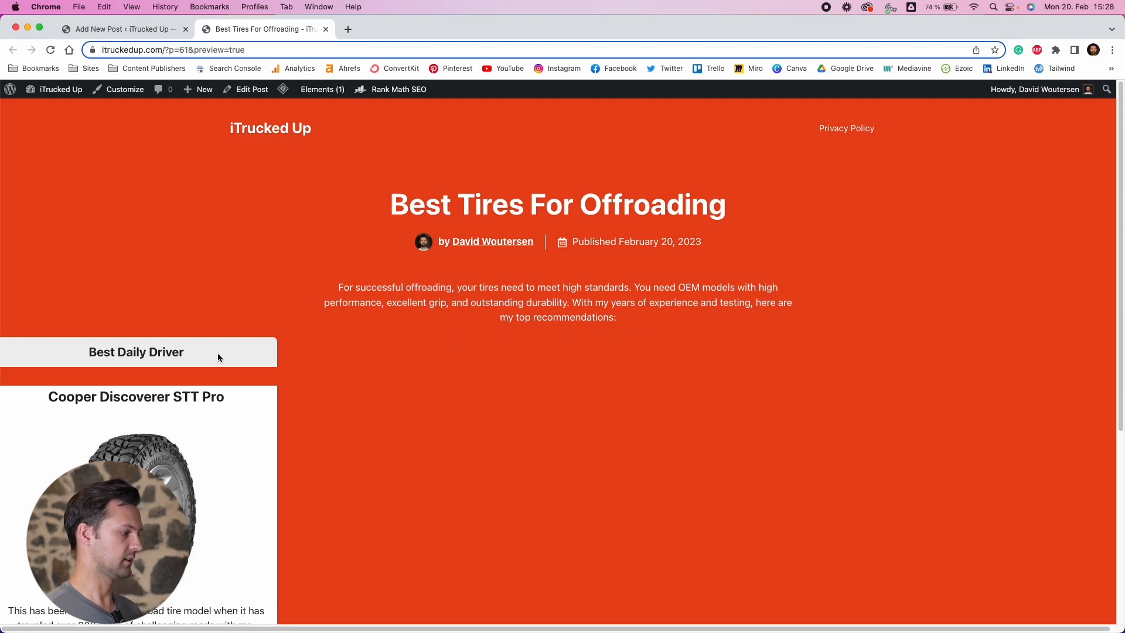
{"action": "scroll", "coordinate": [543, 471], "scroll_direction": "down", "scroll_amount": 5}
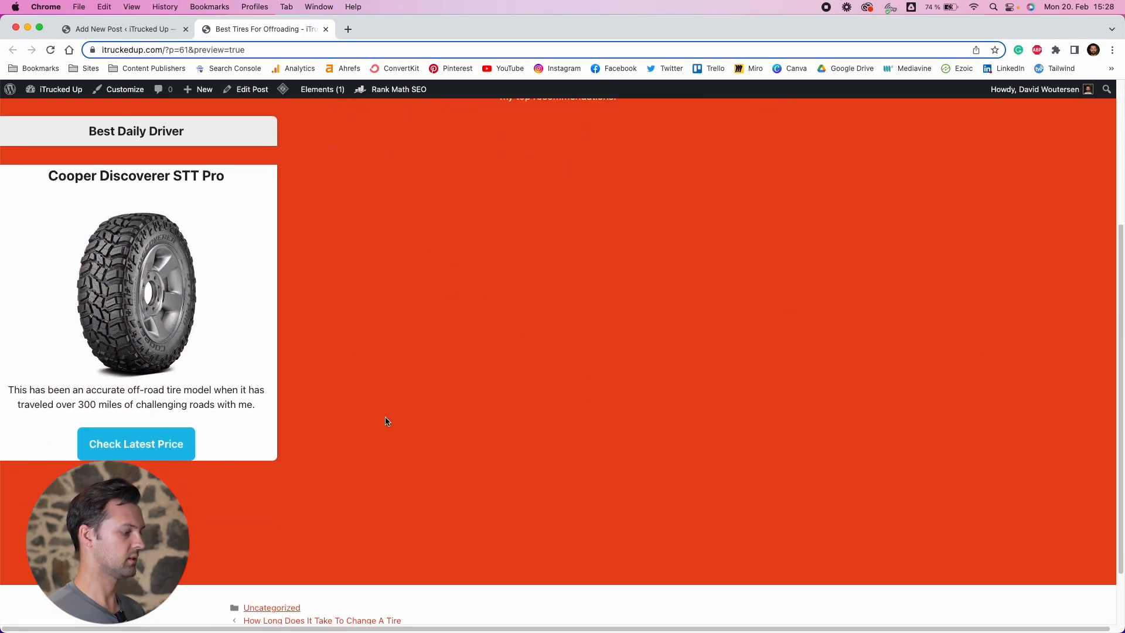
{"action": "scroll", "coordinate": [322, 469], "scroll_direction": "up", "scroll_amount": 5}
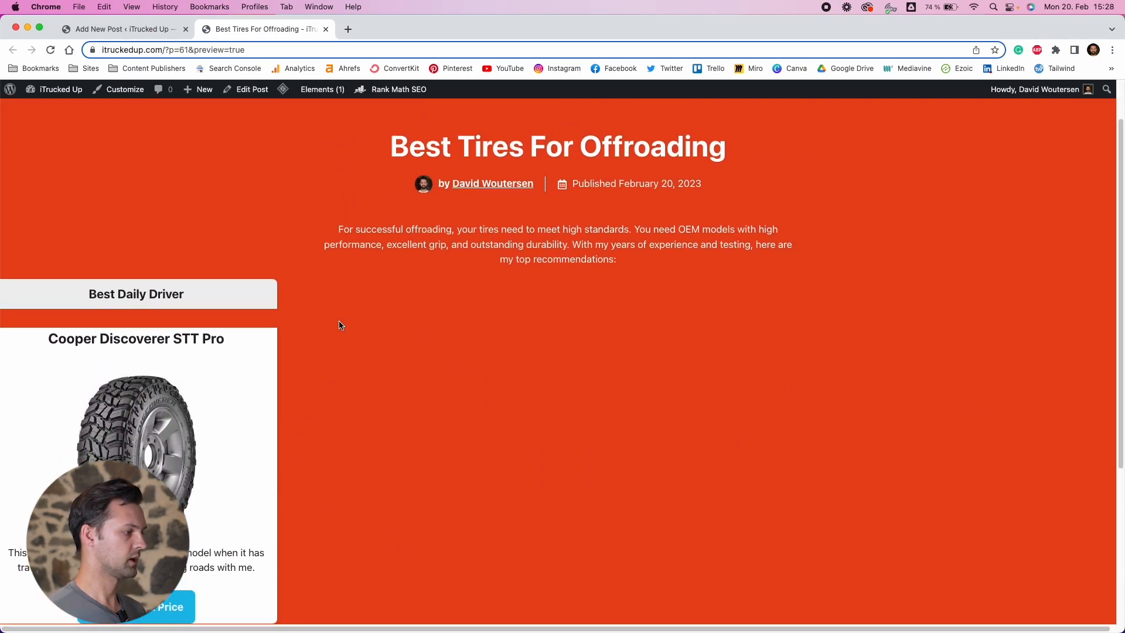
{"action": "scroll", "coordinate": [342, 324], "scroll_direction": "down", "scroll_amount": 2}
{"action": "scroll", "coordinate": [330, 327], "scroll_direction": "down", "scroll_amount": 2}
{"action": "scroll", "coordinate": [310, 329], "scroll_direction": "up", "scroll_amount": 1}
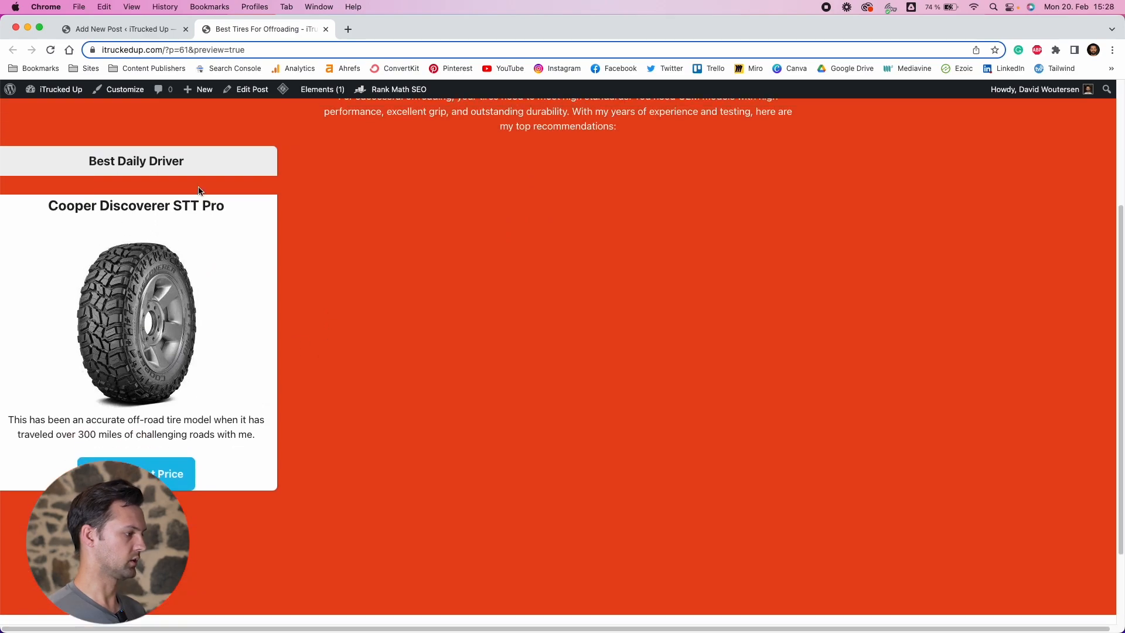
{"action": "left_click", "coordinate": [117, 30]}
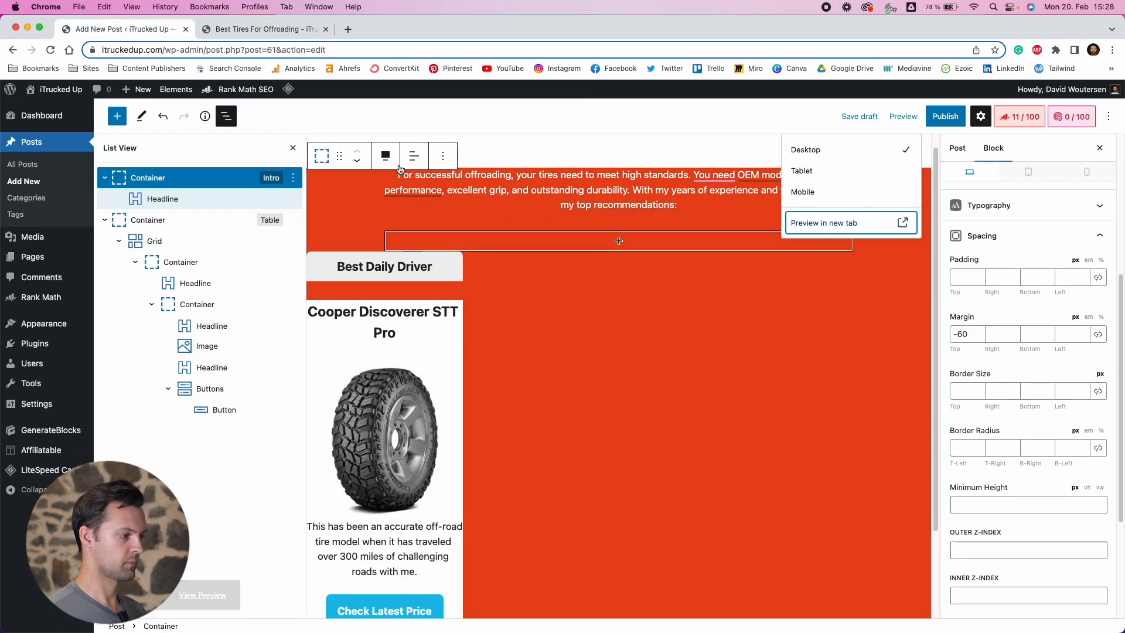
Set the product Grid's horizontal gap to 20 px
{"action": "left_click", "coordinate": [168, 226]}
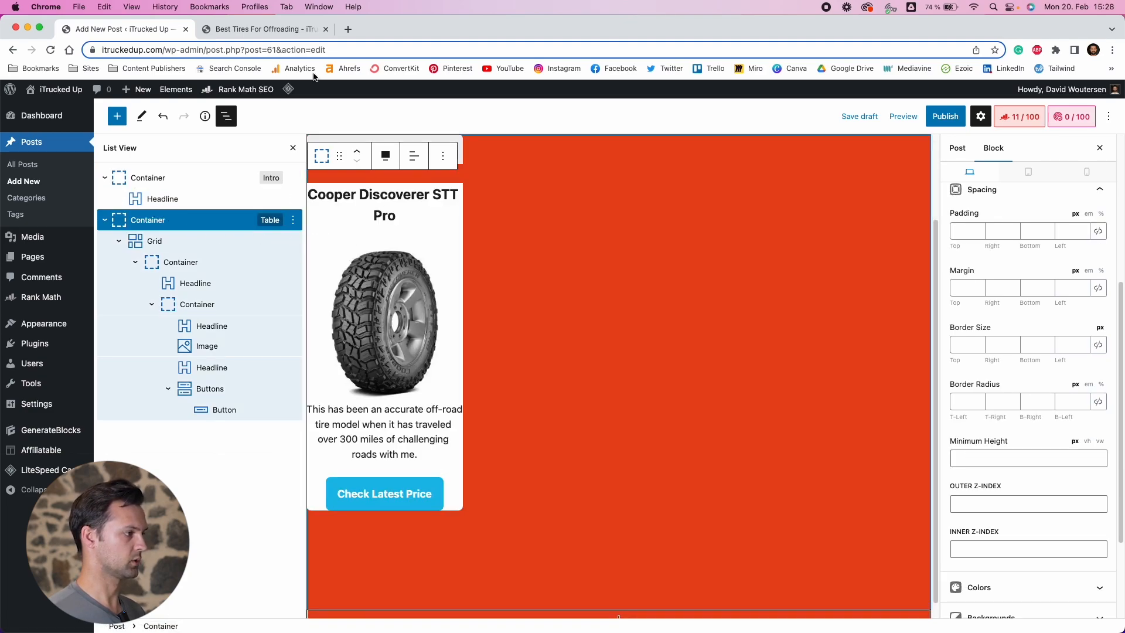
{"action": "left_click", "coordinate": [264, 29]}
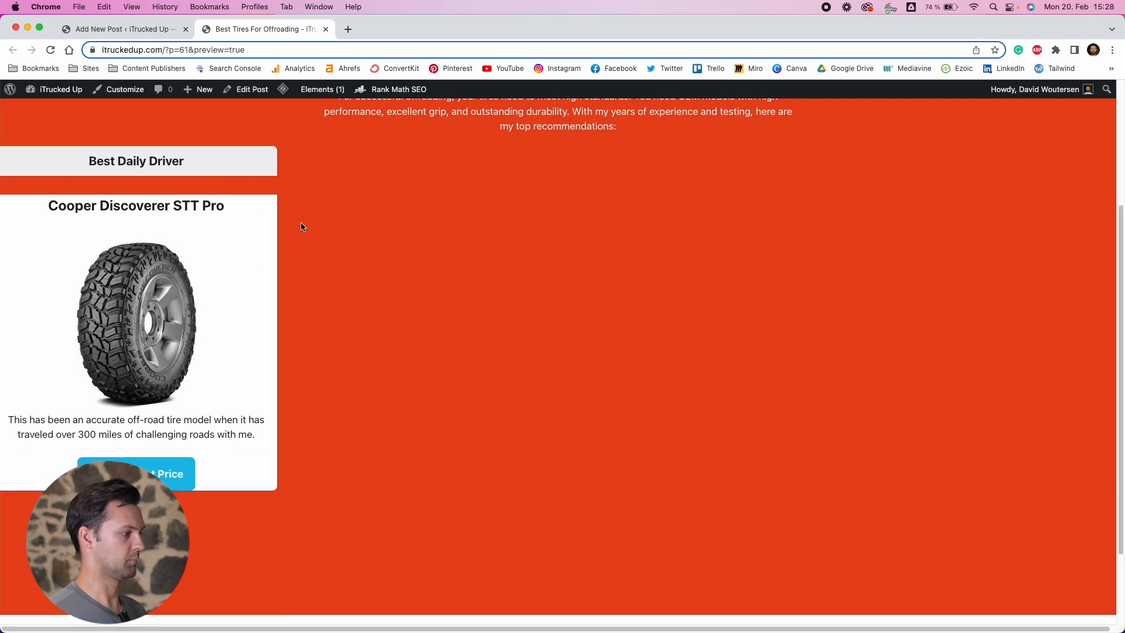
{"action": "left_click", "coordinate": [135, 30]}
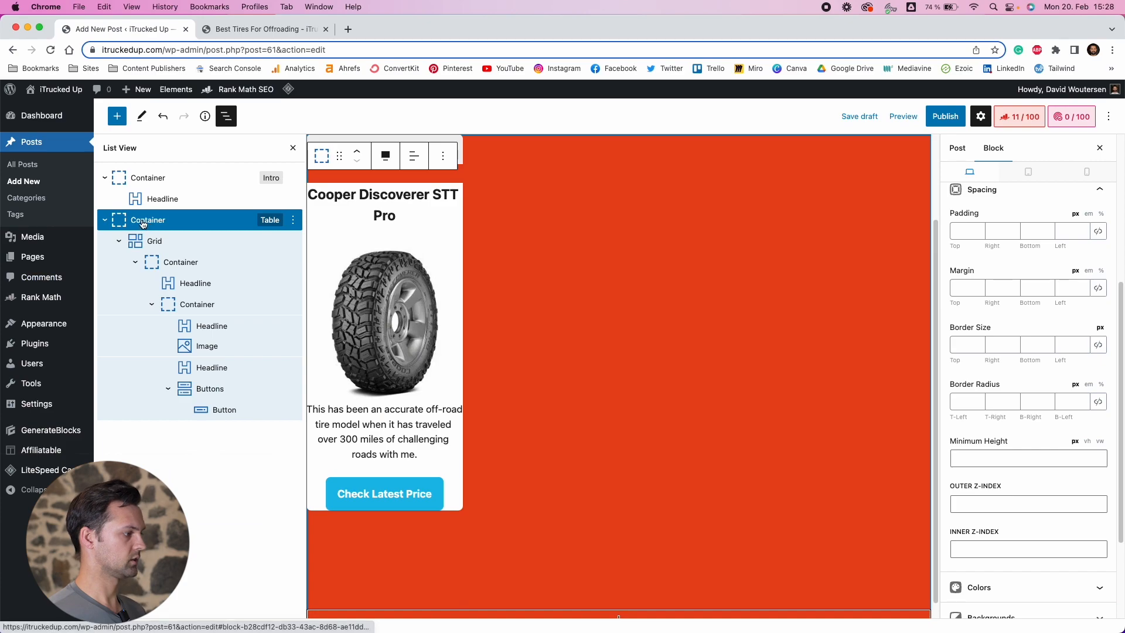
{"action": "left_click", "coordinate": [155, 242]}
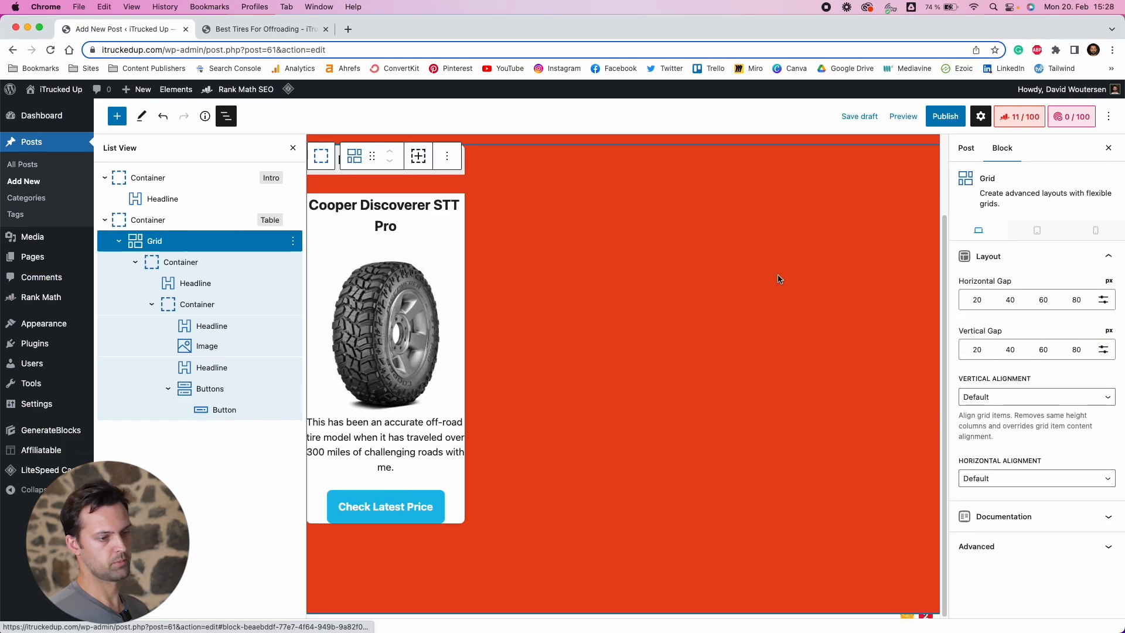
{"action": "left_click", "coordinate": [977, 301]}
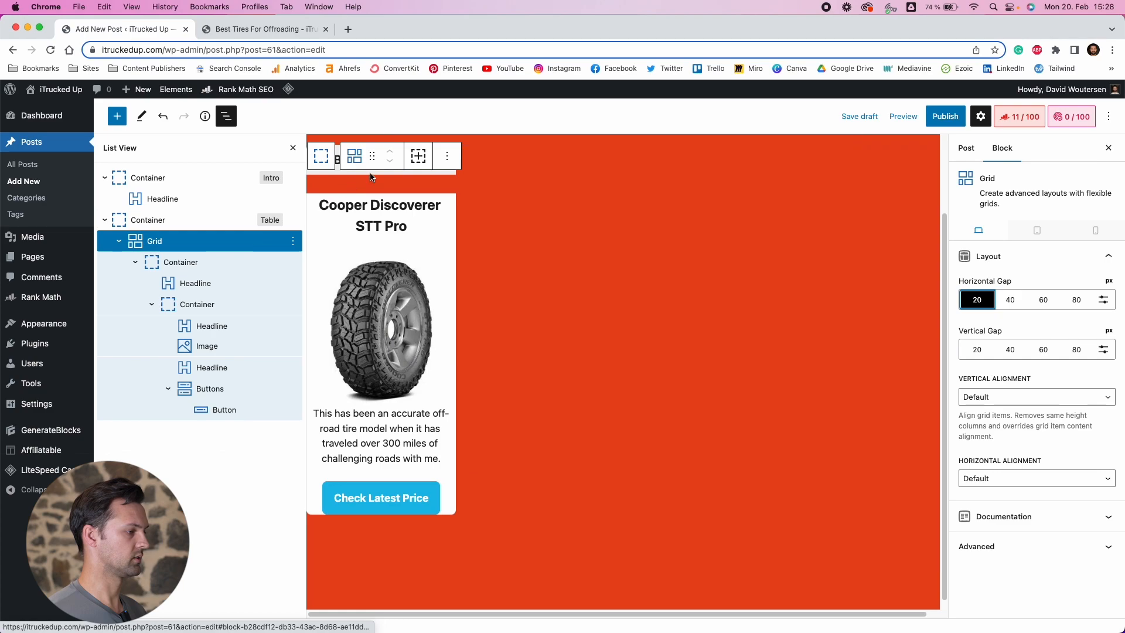
Set the bottom margin of the product card's top headline to 0 px
{"action": "left_click", "coordinate": [200, 283]}
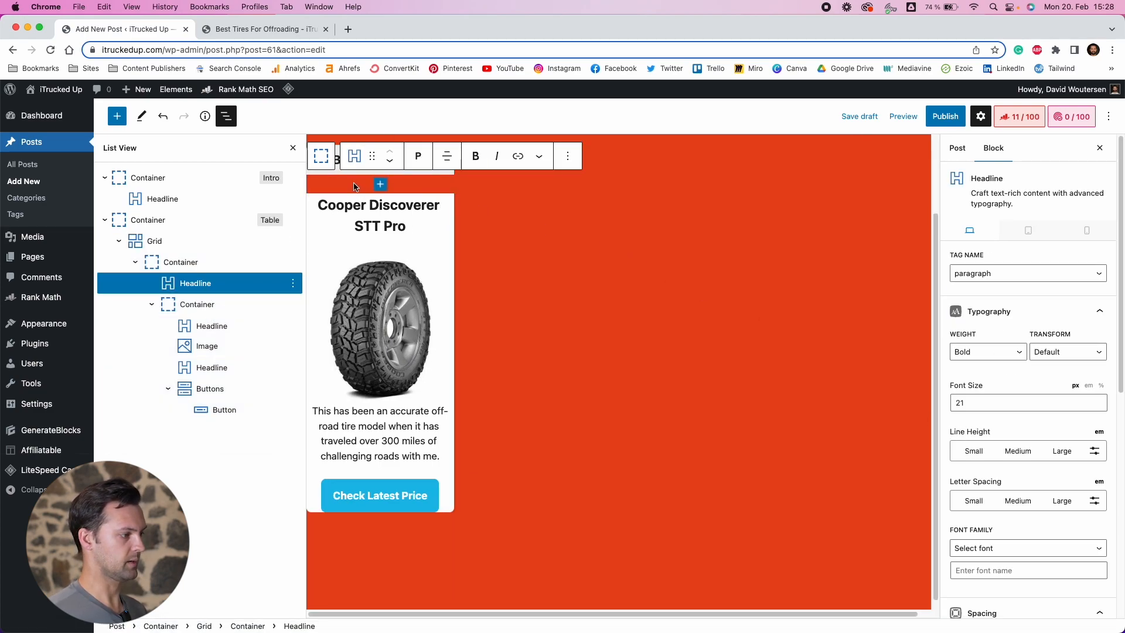
{"action": "scroll", "coordinate": [1063, 508], "scroll_direction": "down", "scroll_amount": 5}
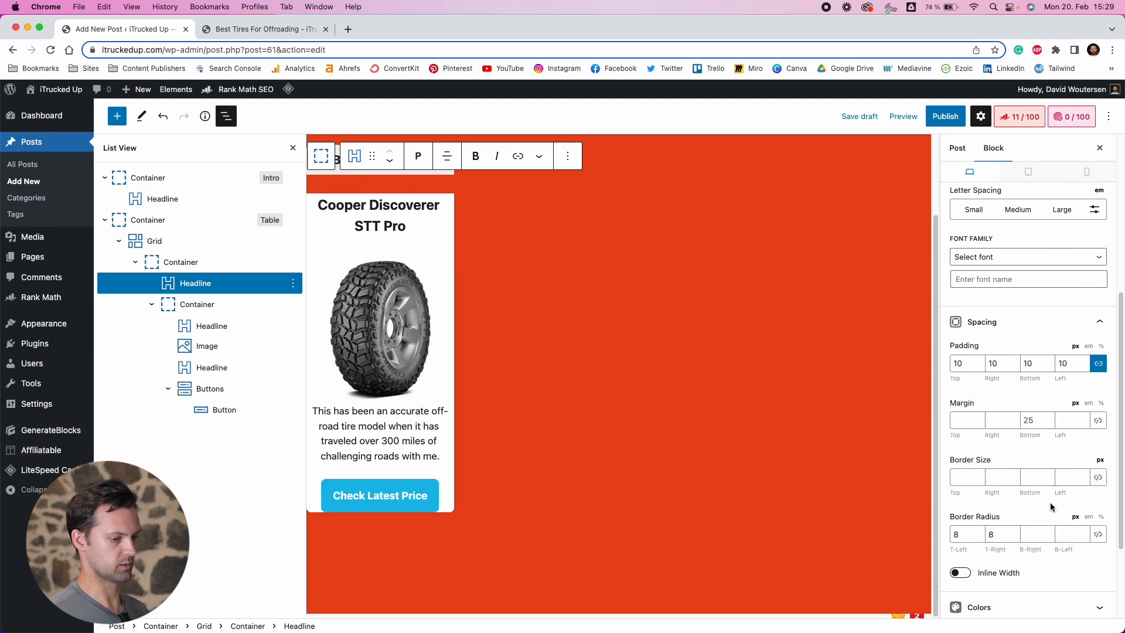
{"action": "left_click", "coordinate": [1032, 404]}
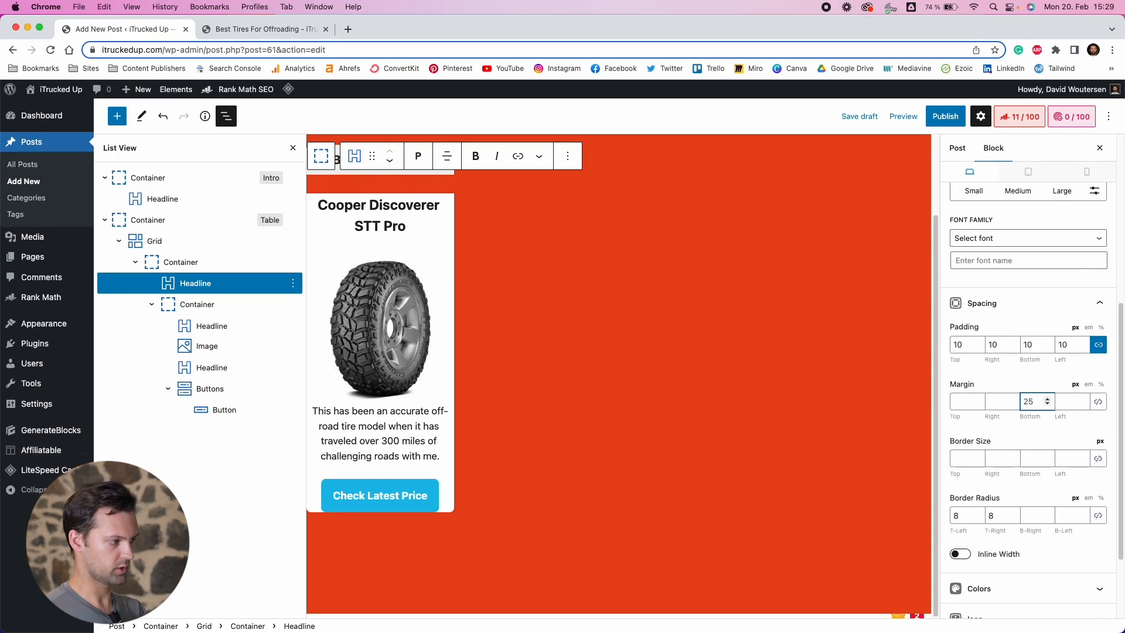
{"action": "key", "text": "BackSpace"}
{"action": "key", "text": "BackSpace"}
{"action": "type", "text": "0"}
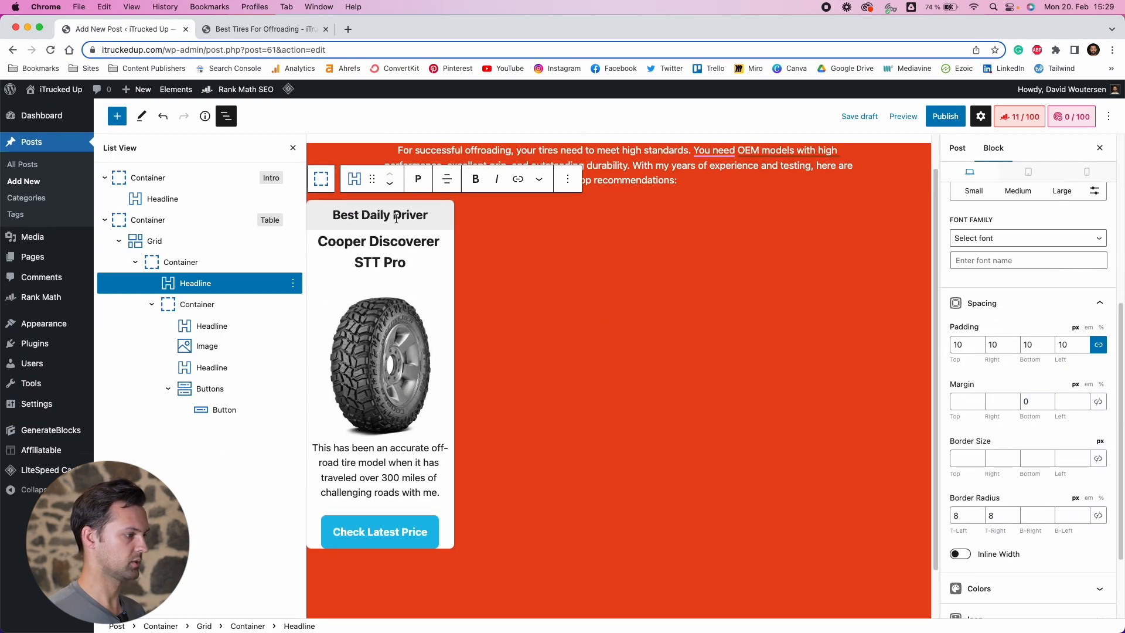
Preview the post in a new tab and check the product card's headline spacing
{"action": "left_click", "coordinate": [903, 116]}
{"action": "left_click", "coordinate": [821, 221]}
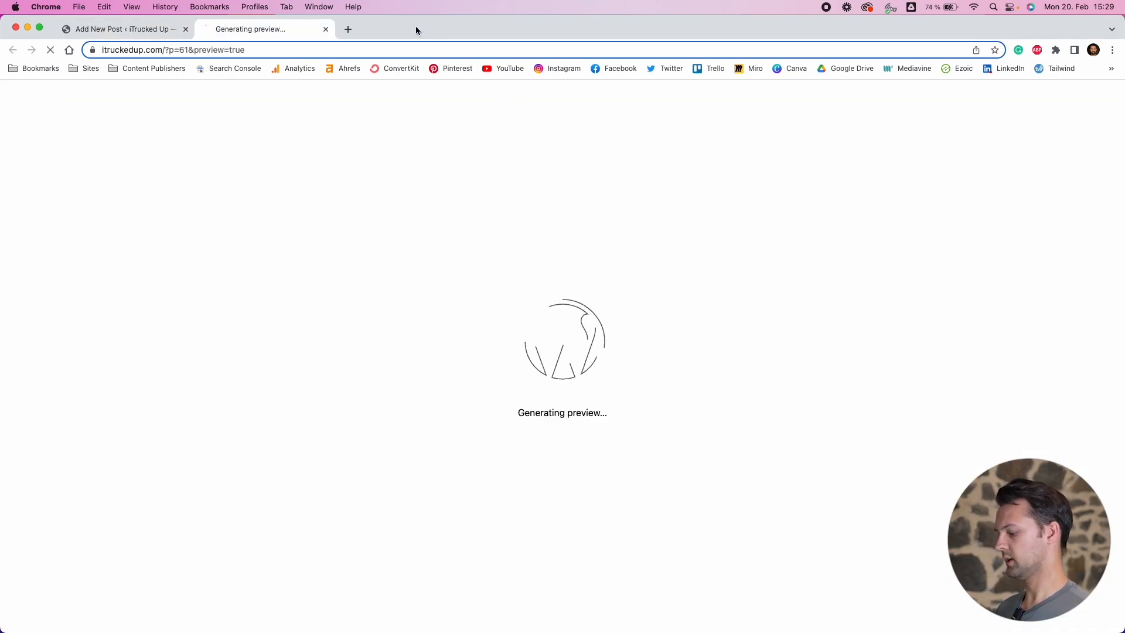
{"action": "scroll", "coordinate": [328, 345], "scroll_direction": "down", "scroll_amount": 3}
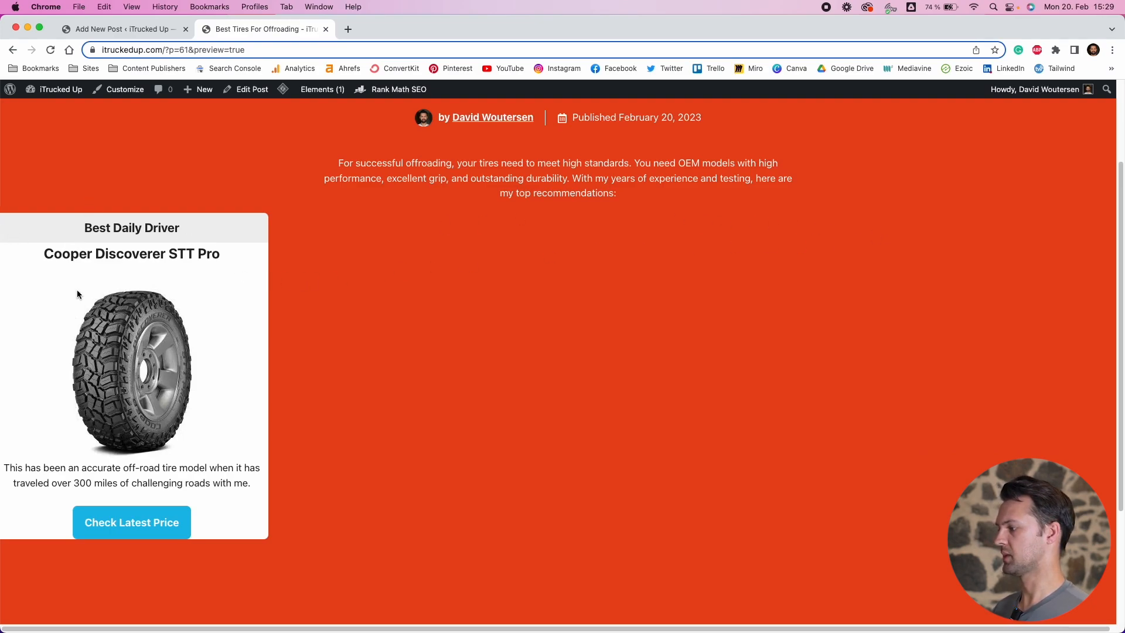
{"action": "left_click", "coordinate": [103, 28]}
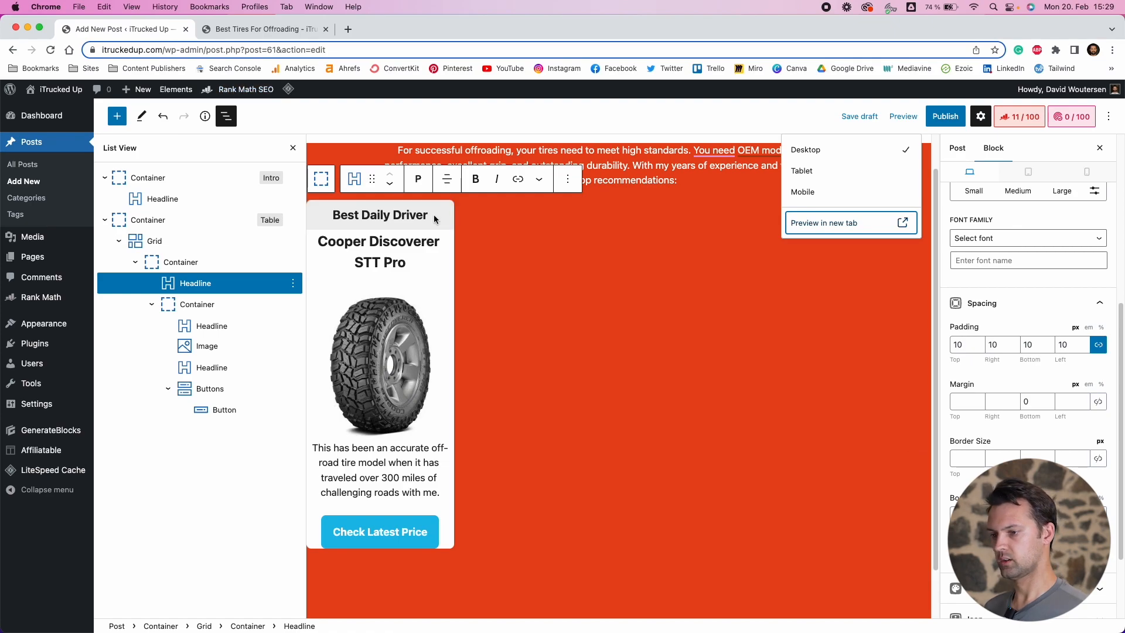
{"action": "scroll", "coordinate": [1002, 328], "scroll_direction": "down", "scroll_amount": 5}
{"action": "scroll", "coordinate": [958, 388], "scroll_direction": "up", "scroll_amount": 8}
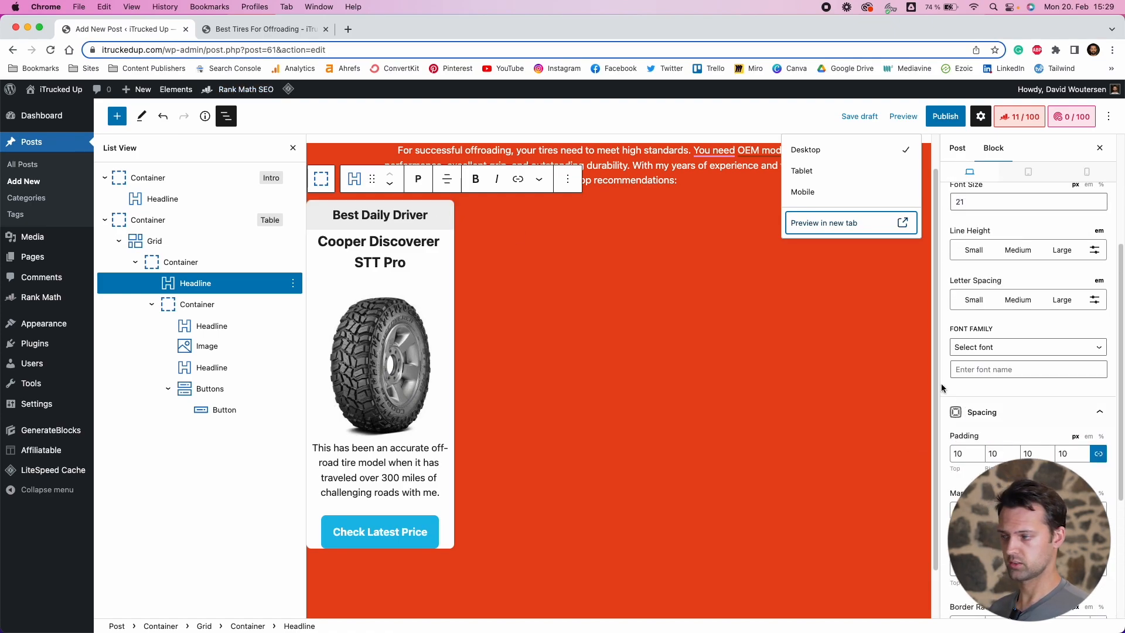
Give the Table container a contained inner width of 1500 px
{"action": "left_click", "coordinate": [547, 224]}
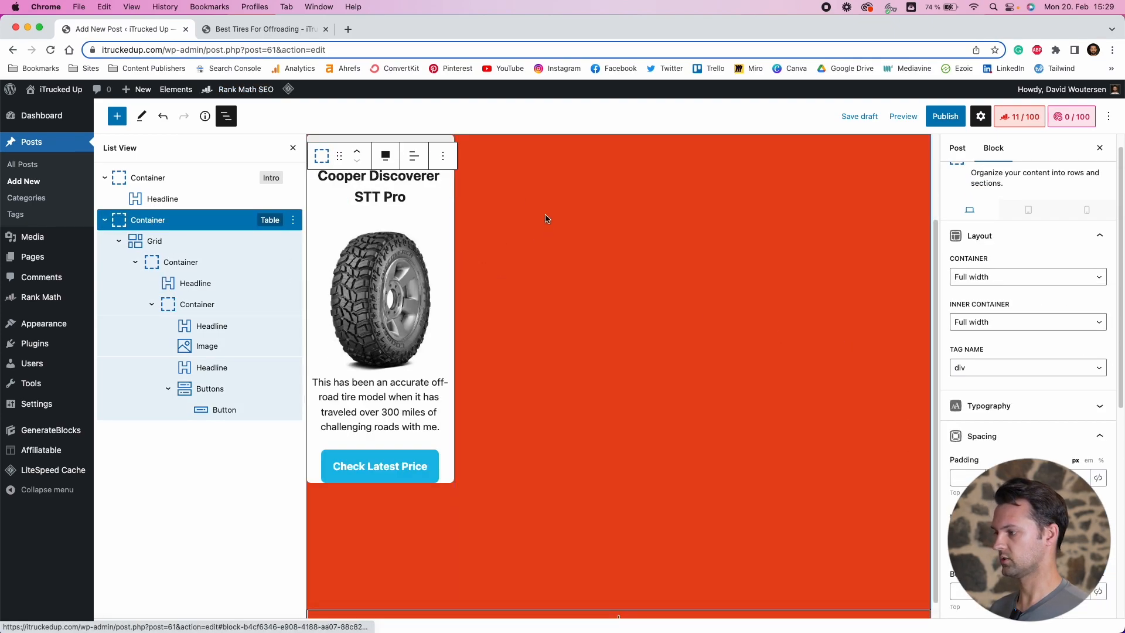
{"action": "left_click", "coordinate": [1032, 326]}
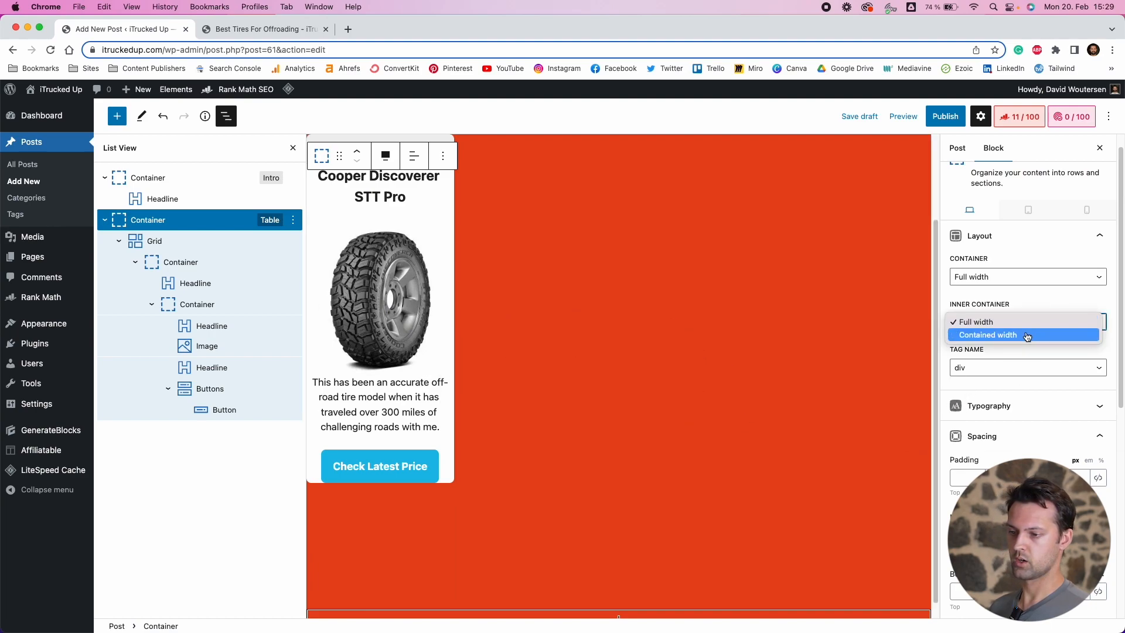
{"action": "left_click", "coordinate": [1027, 335]}
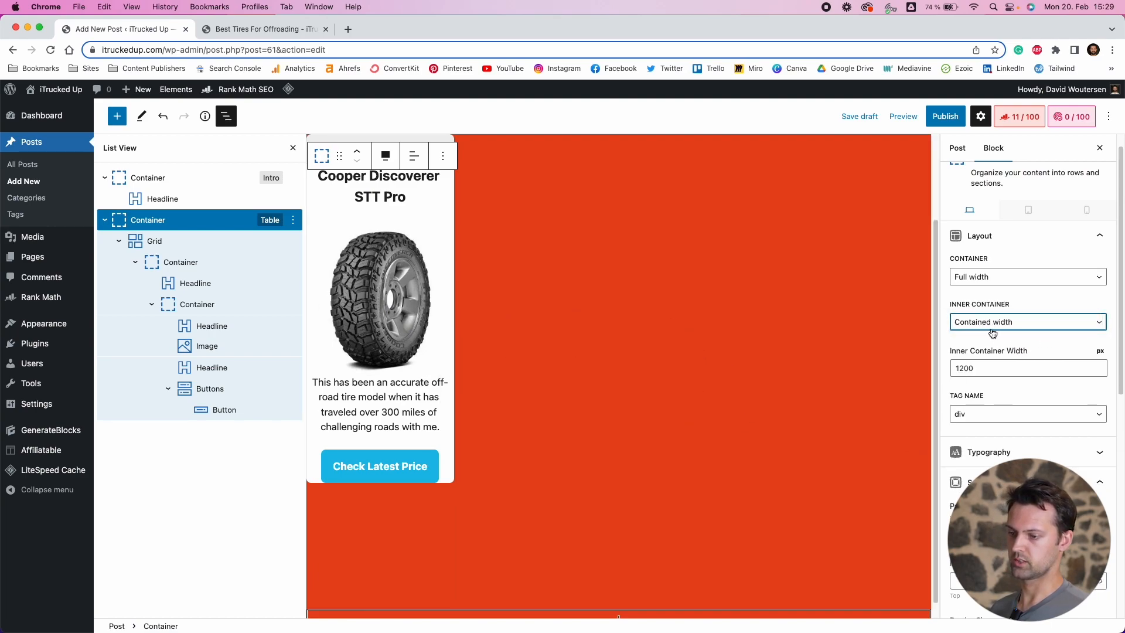
{"action": "left_click", "coordinate": [961, 368]}
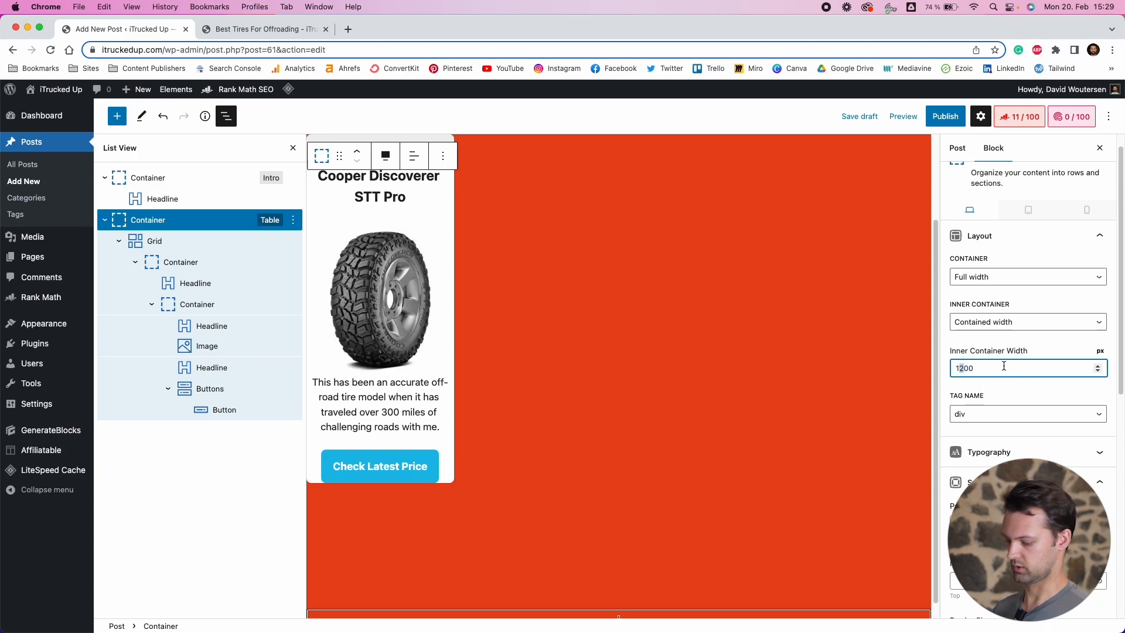
{"action": "key", "text": "Delete"}
{"action": "type", "text": "5"}
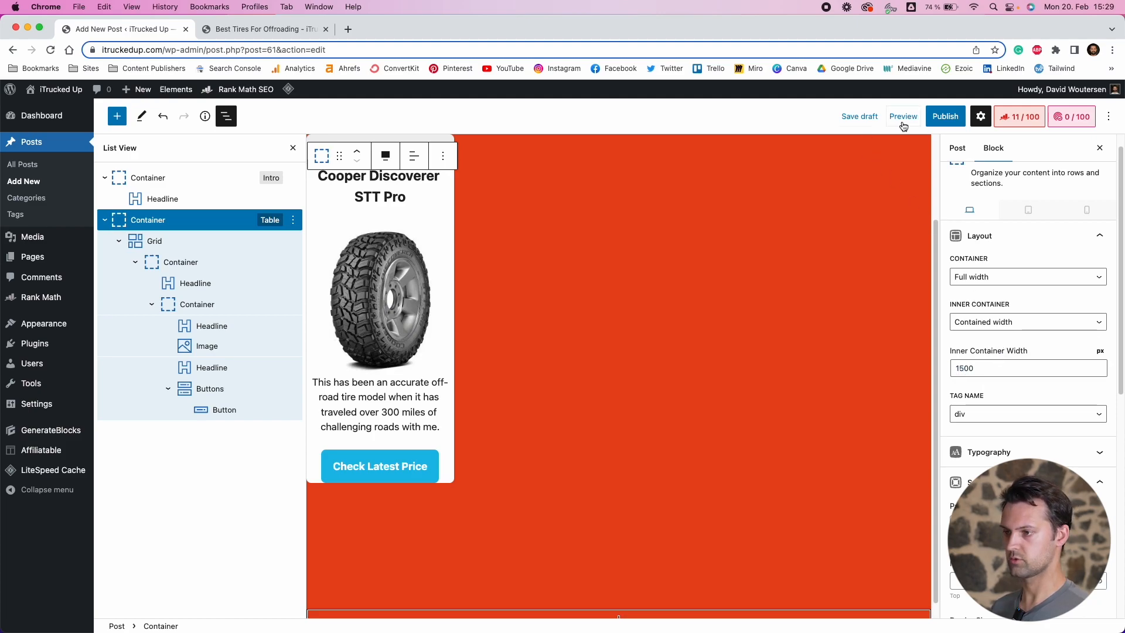
Preview the post in a new tab and inspect the product card's position
{"action": "left_click", "coordinate": [902, 119]}
{"action": "left_click", "coordinate": [855, 223]}
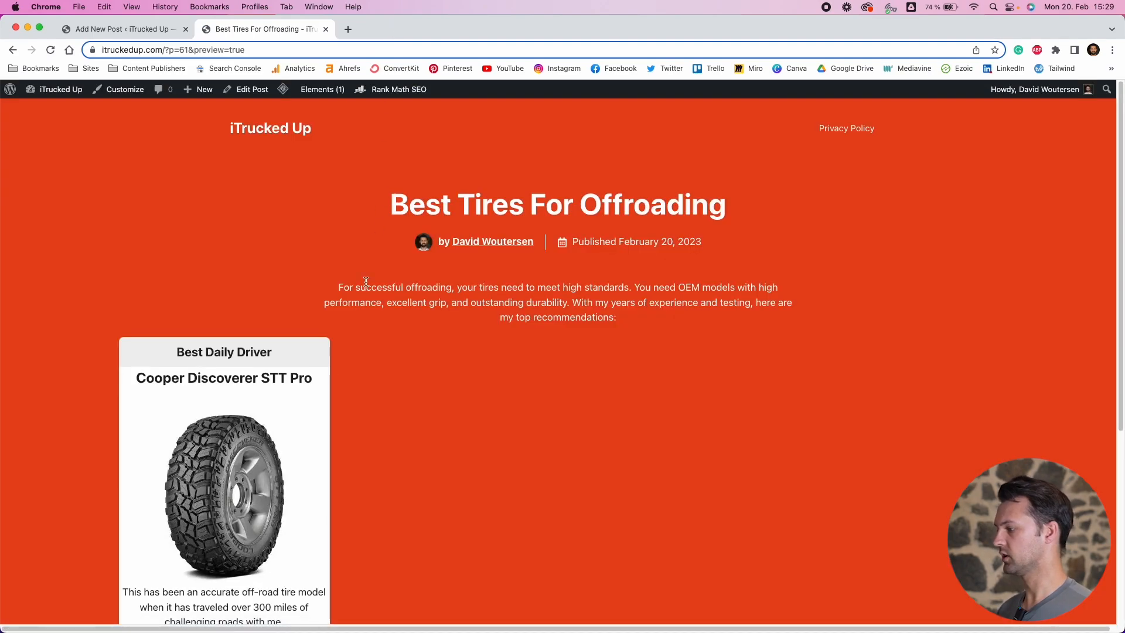
{"action": "scroll", "coordinate": [364, 284], "scroll_direction": "down", "scroll_amount": 2}
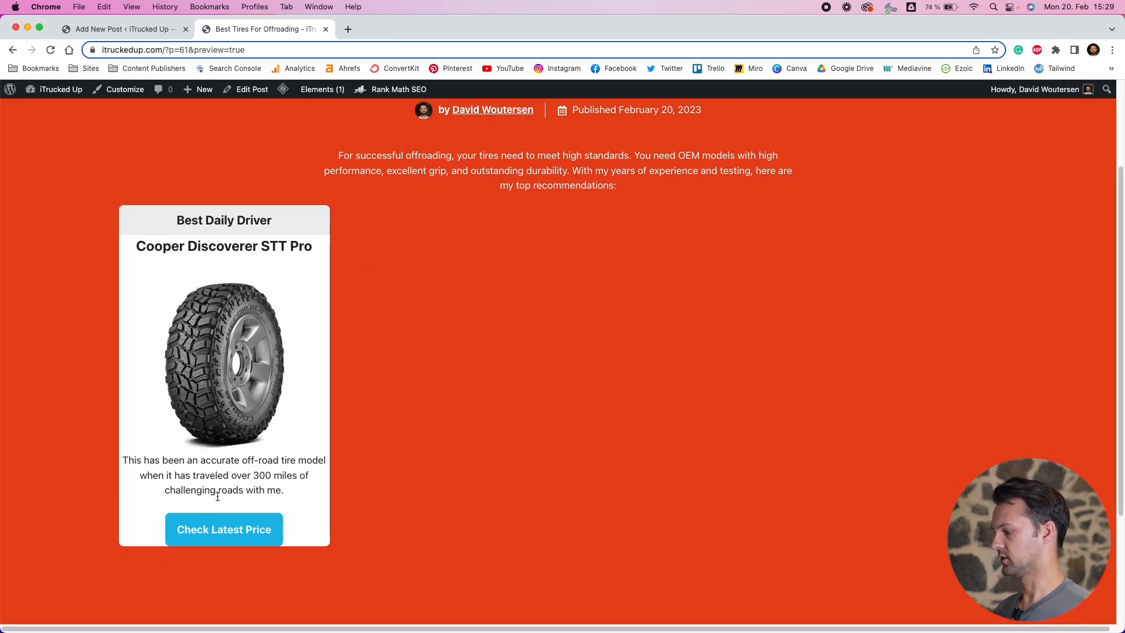
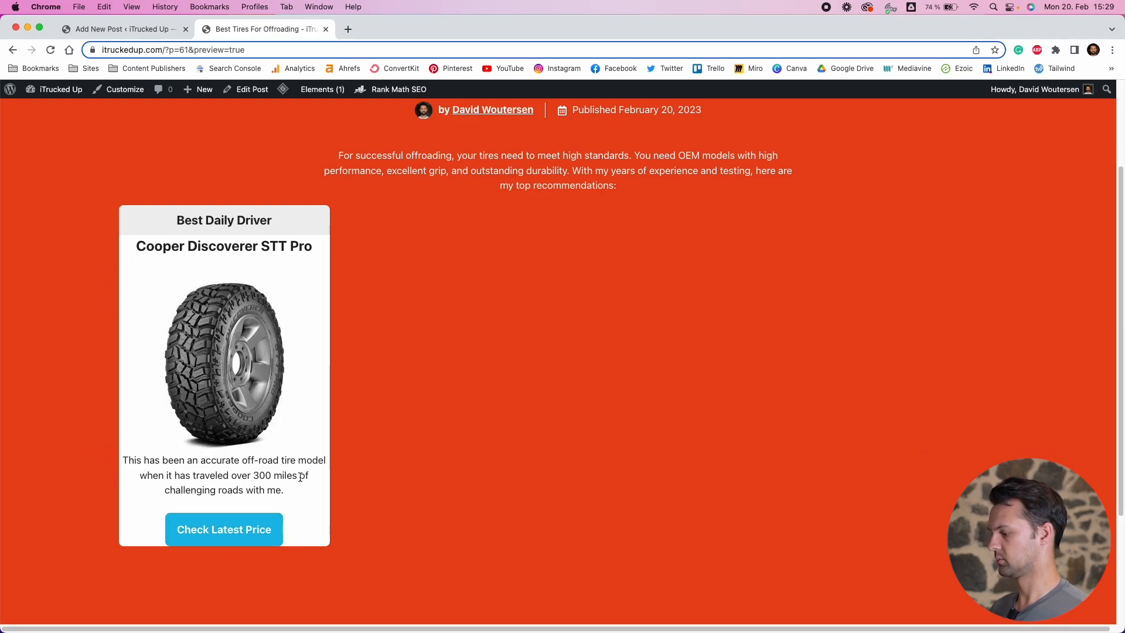
Return to the editor and set the product card description's bottom margin to 20 px
{"action": "left_click", "coordinate": [111, 31]}
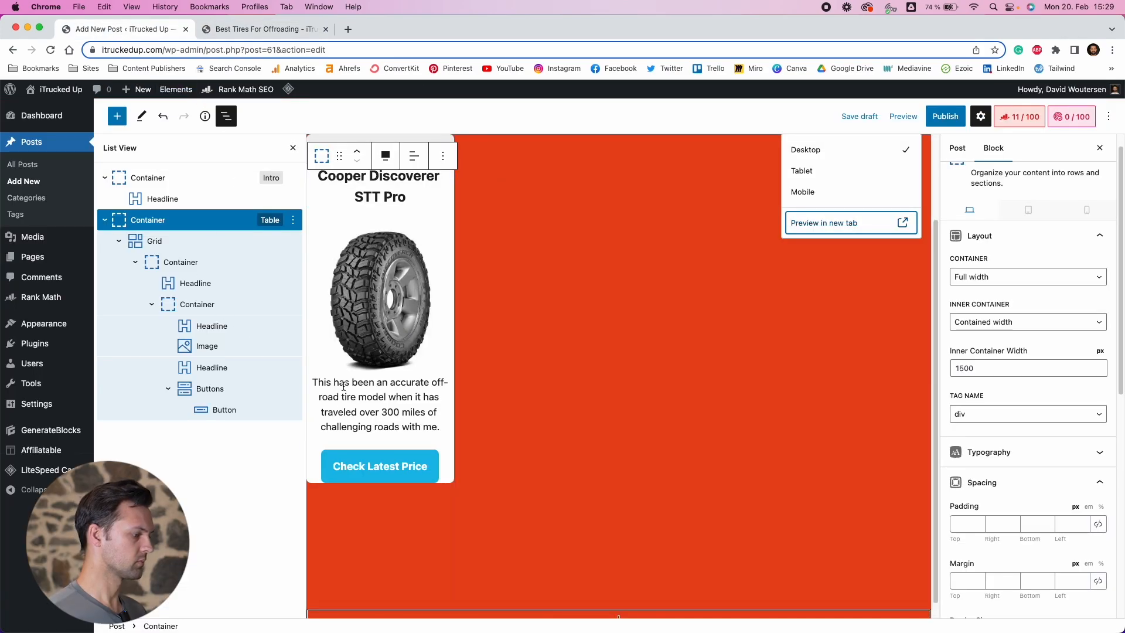
{"action": "left_click", "coordinate": [229, 369]}
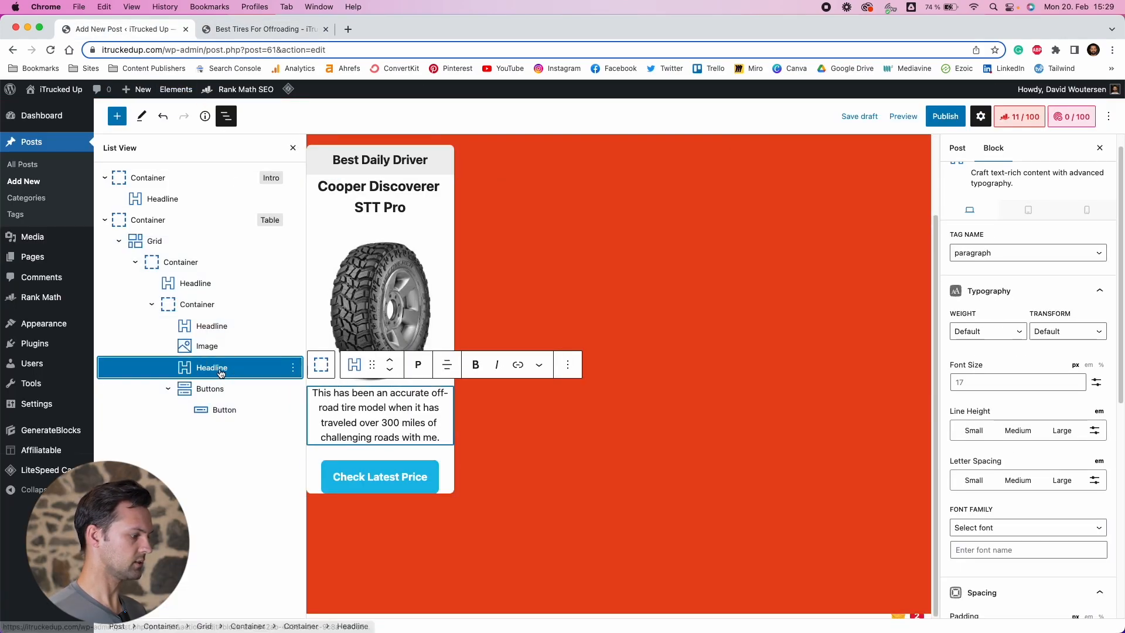
{"action": "scroll", "coordinate": [1015, 483], "scroll_direction": "down", "scroll_amount": 3}
{"action": "scroll", "coordinate": [1015, 483], "scroll_direction": "down", "scroll_amount": 8}
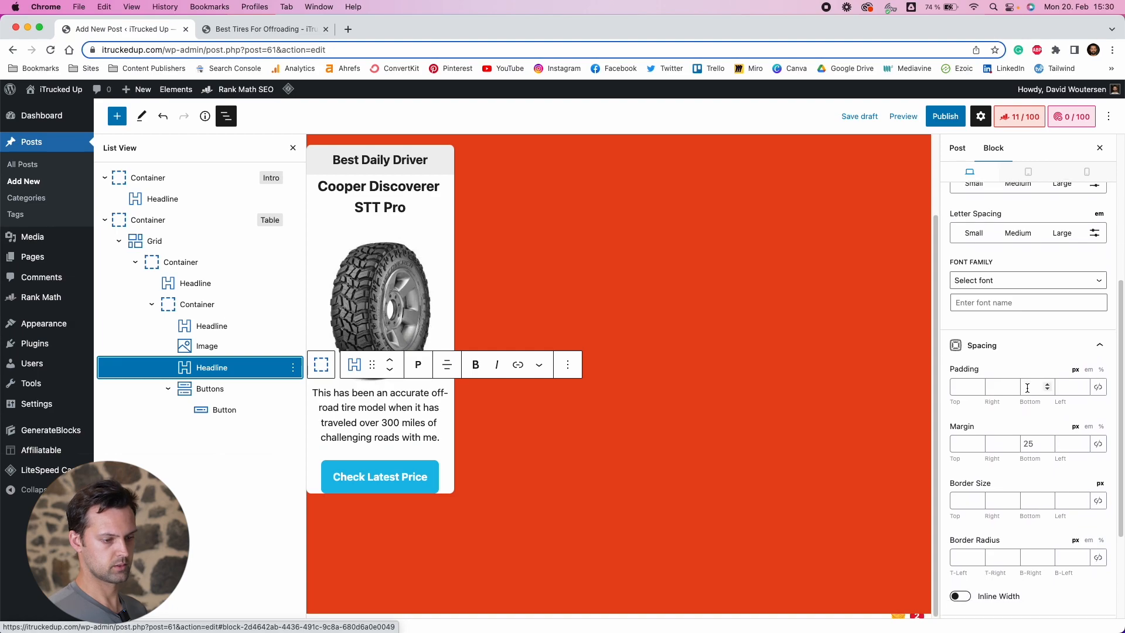
{"action": "left_click", "coordinate": [1033, 373]}
{"action": "type", "text": "10"}
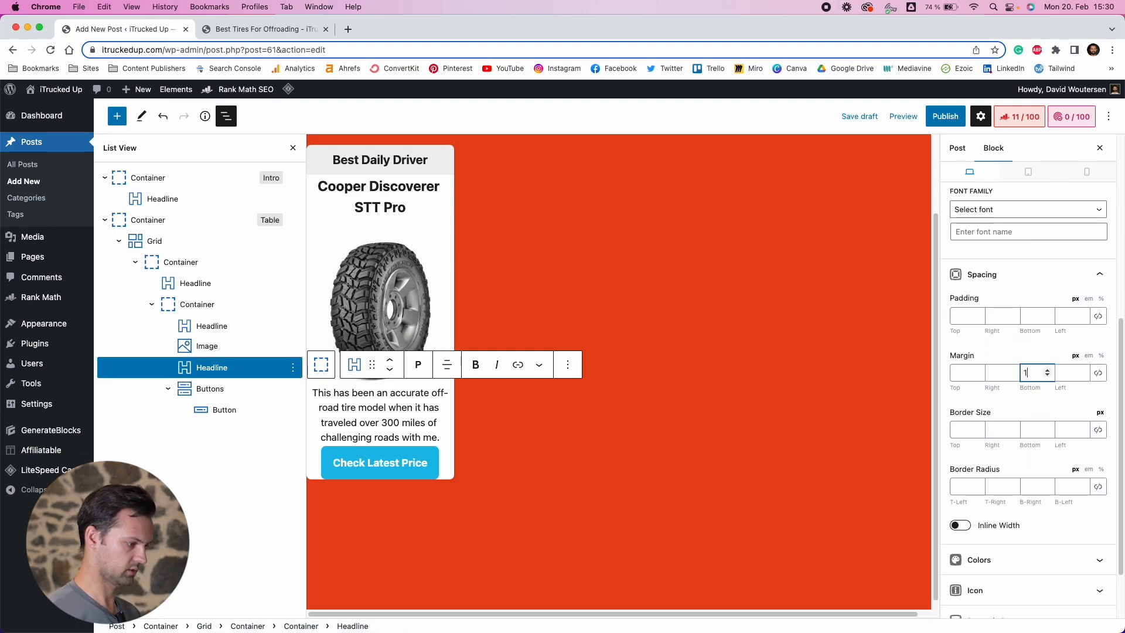
{"action": "key", "text": "BackSpace"}
{"action": "key", "text": "BackSpace"}
{"action": "type", "text": "20"}
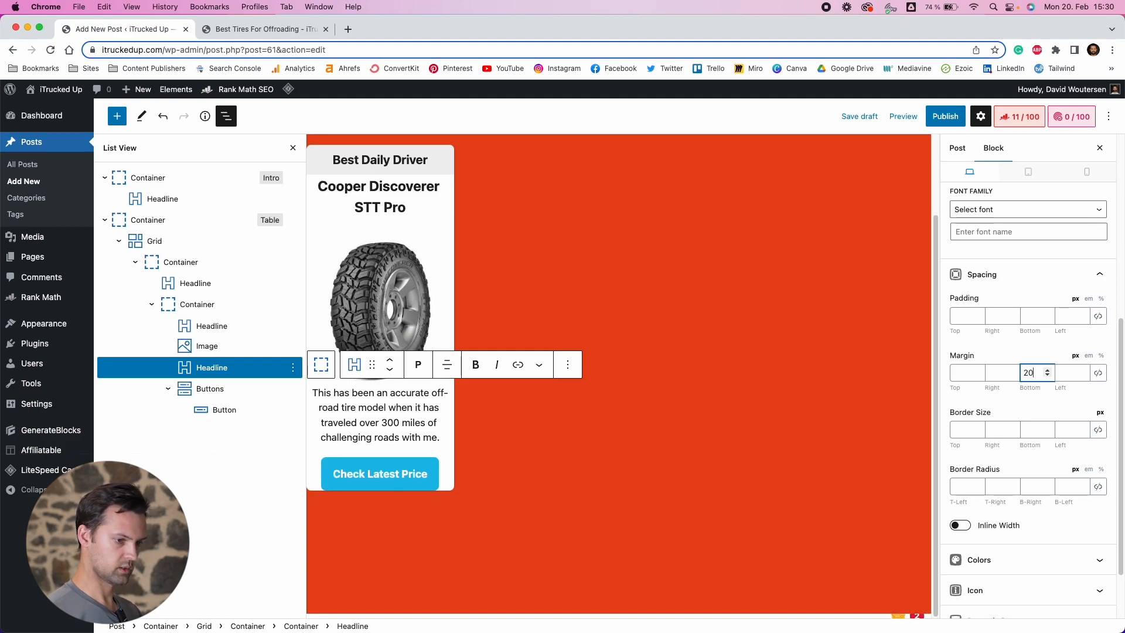
Give the description text 20 px padding on its left and right sides
{"action": "left_click", "coordinate": [1007, 457]}
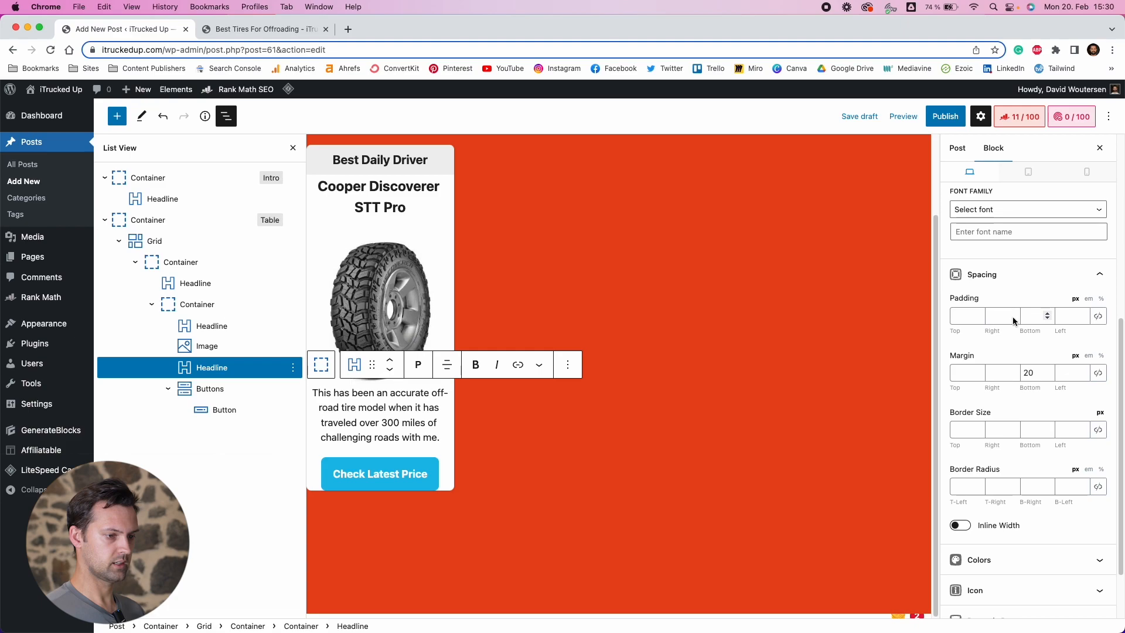
{"action": "type", "text": "20"}
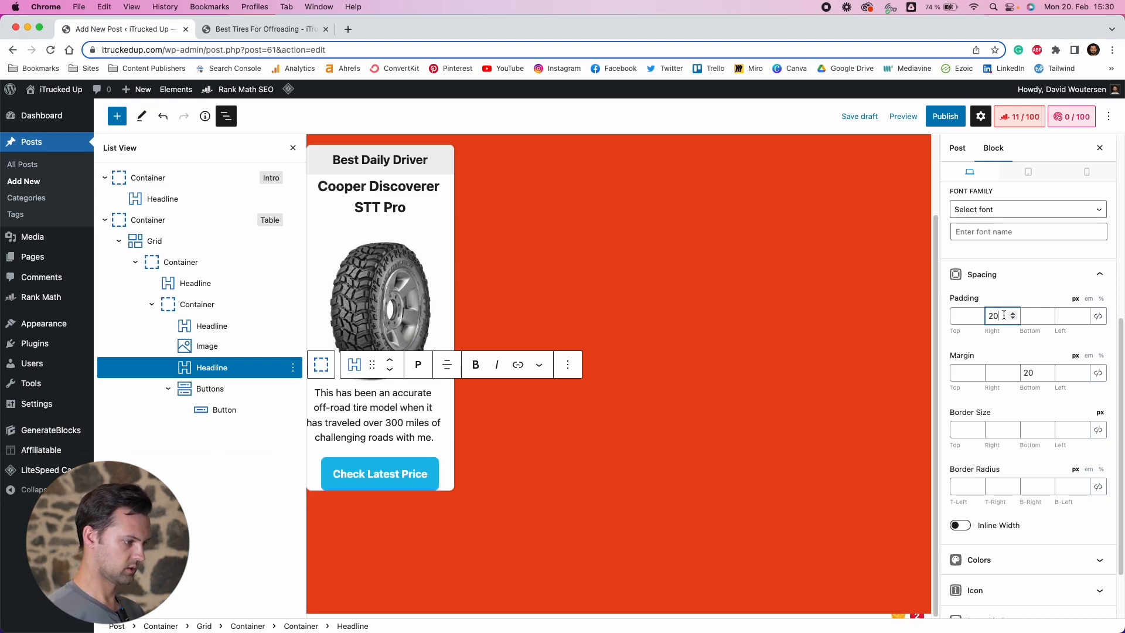
{"action": "left_click", "coordinate": [1069, 316]}
{"action": "type", "text": "20"}
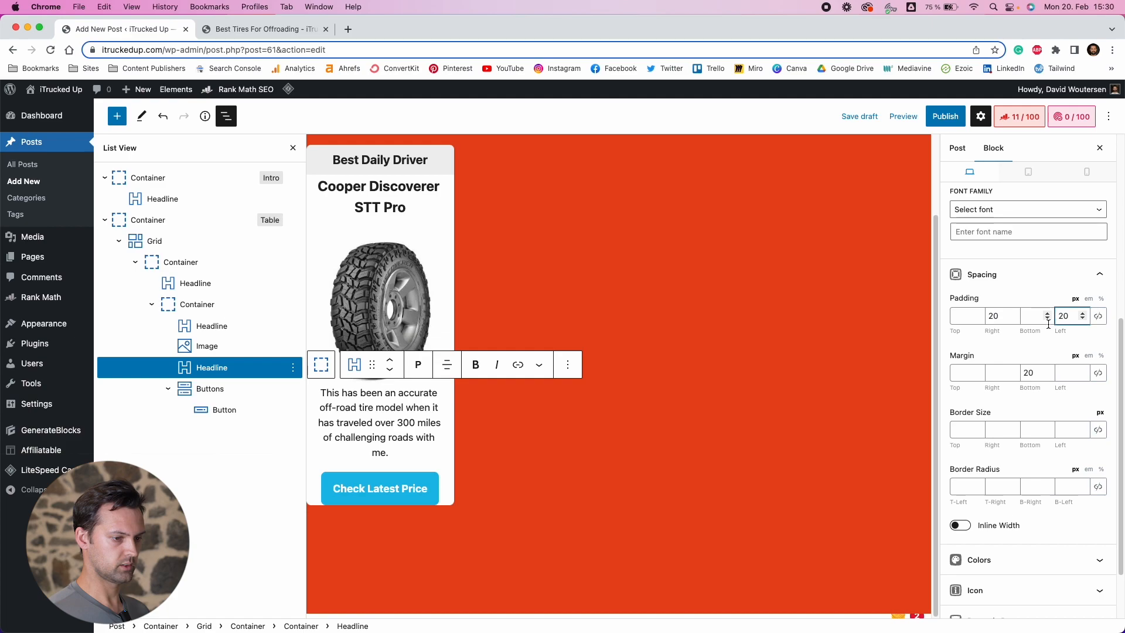
{"action": "left_click", "coordinate": [1025, 349]}
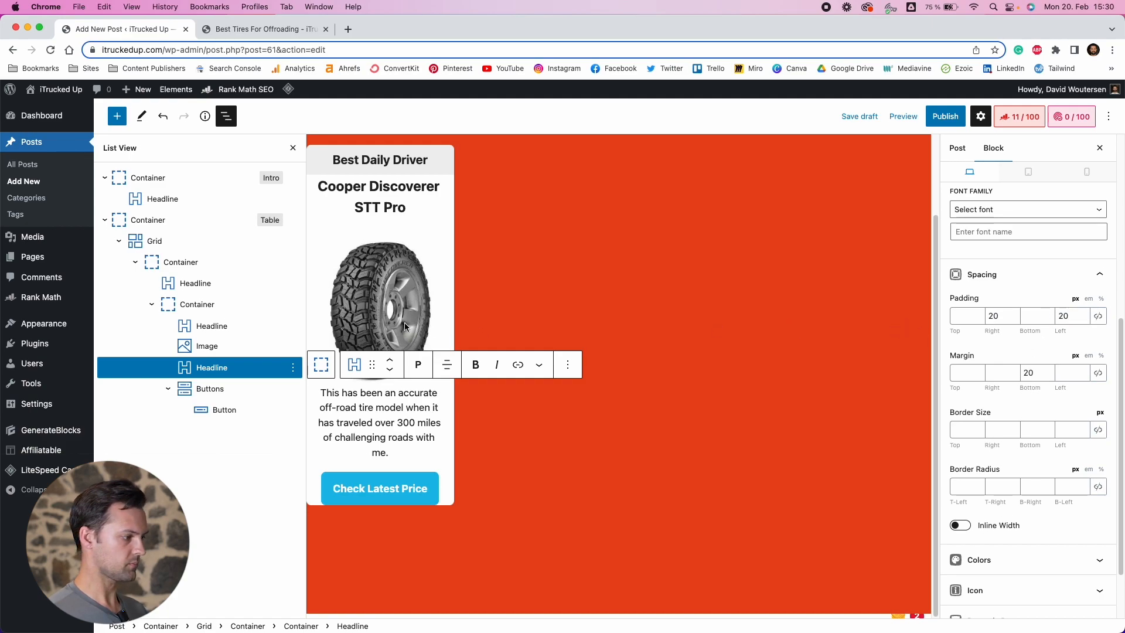
Give the tire name headline 10 px top and bottom padding, 20 px side padding, and a 0 px bottom margin
{"action": "left_click", "coordinate": [363, 207]}
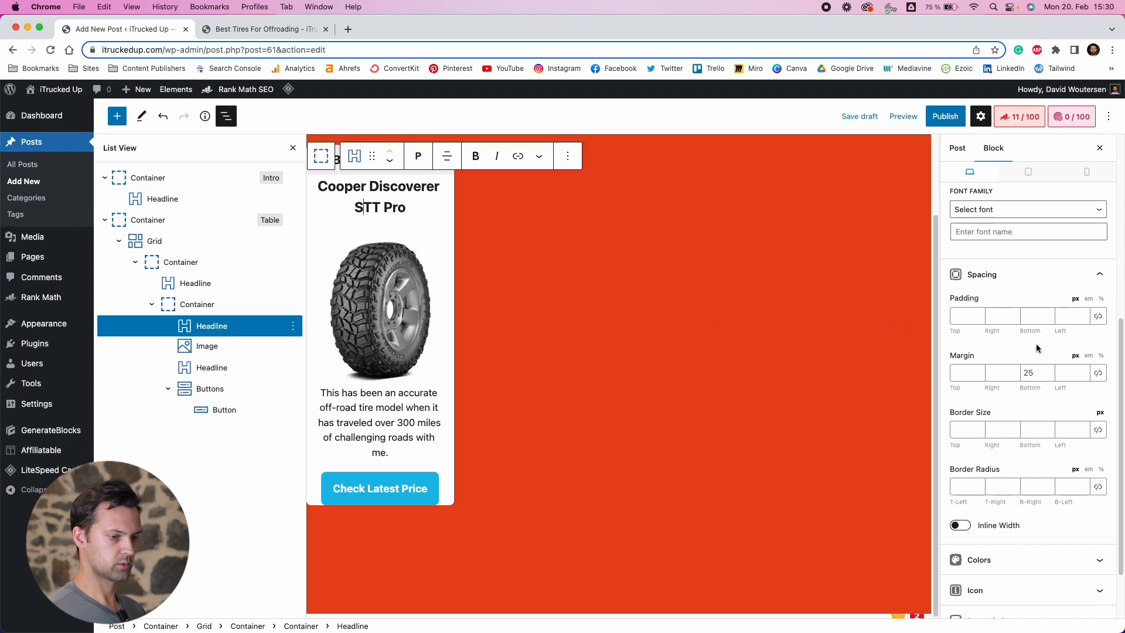
{"action": "type", "text": "20"}
{"action": "left_click", "coordinate": [1003, 318]}
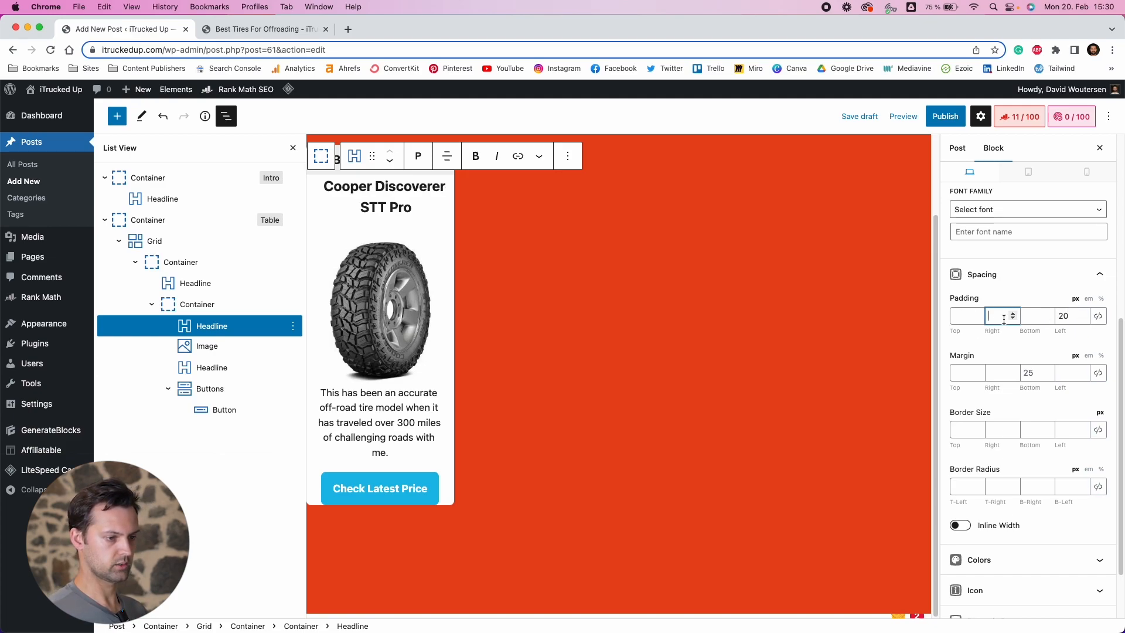
{"action": "type", "text": "20"}
{"action": "left_click", "coordinate": [965, 316]}
{"action": "type", "text": "10"}
{"action": "left_click", "coordinate": [1034, 319]}
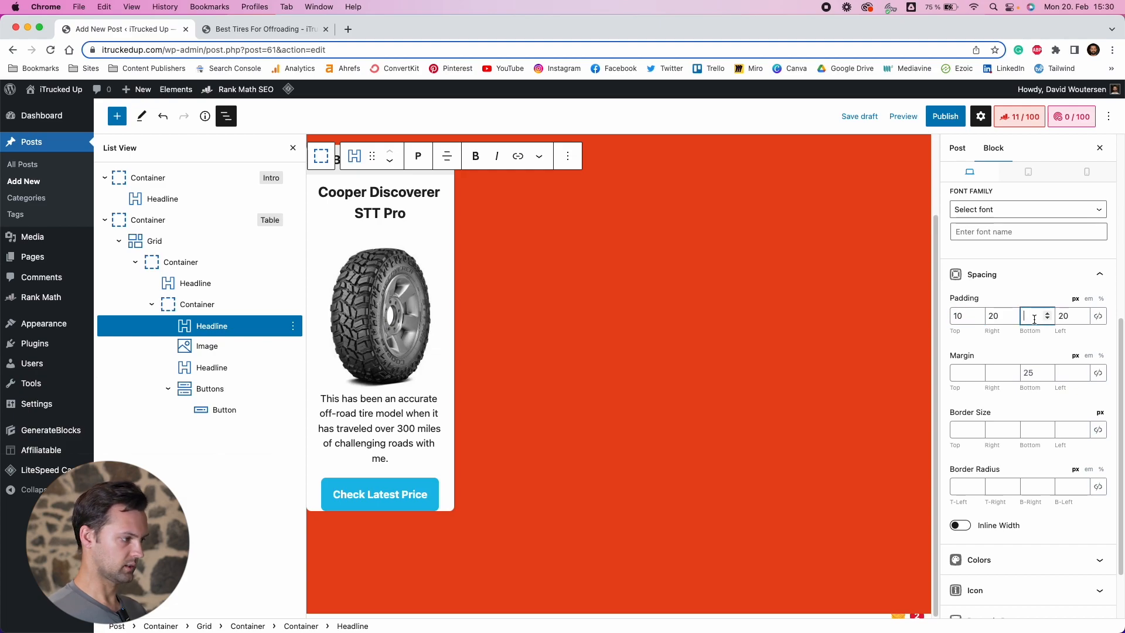
{"action": "type", "text": "10"}
{"action": "left_click", "coordinate": [1023, 374]}
{"action": "type", "text": "0"}
{"action": "left_click", "coordinate": [1018, 400]}
Set the tire image's padding to 10 px on all sides
{"action": "left_click", "coordinate": [379, 304]}
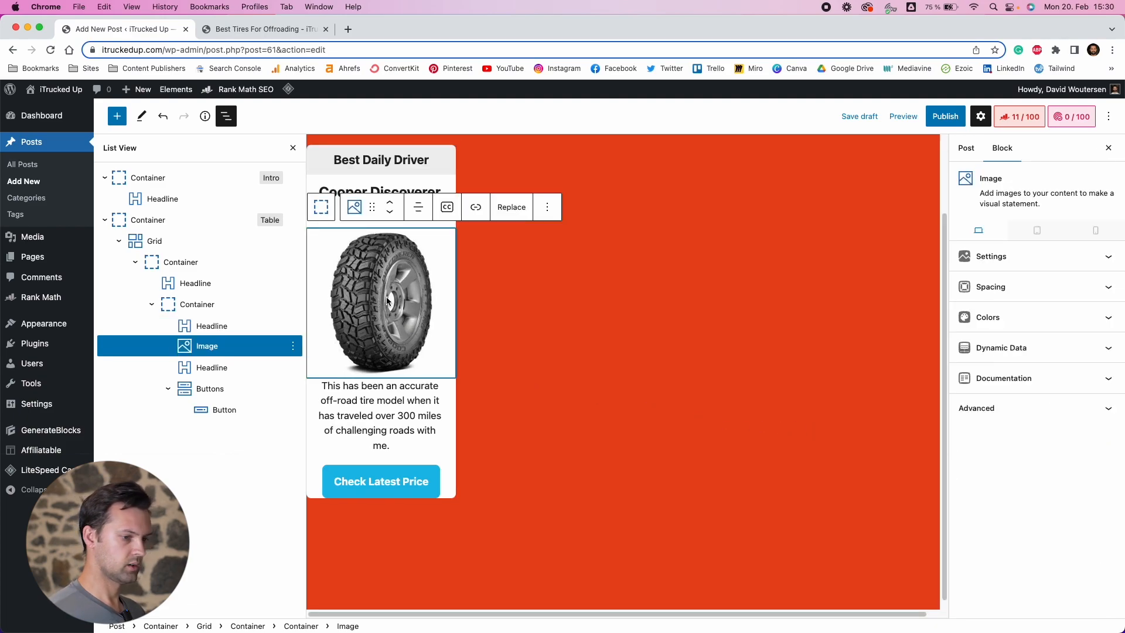
{"action": "left_click", "coordinate": [996, 261]}
{"action": "left_click", "coordinate": [997, 263]}
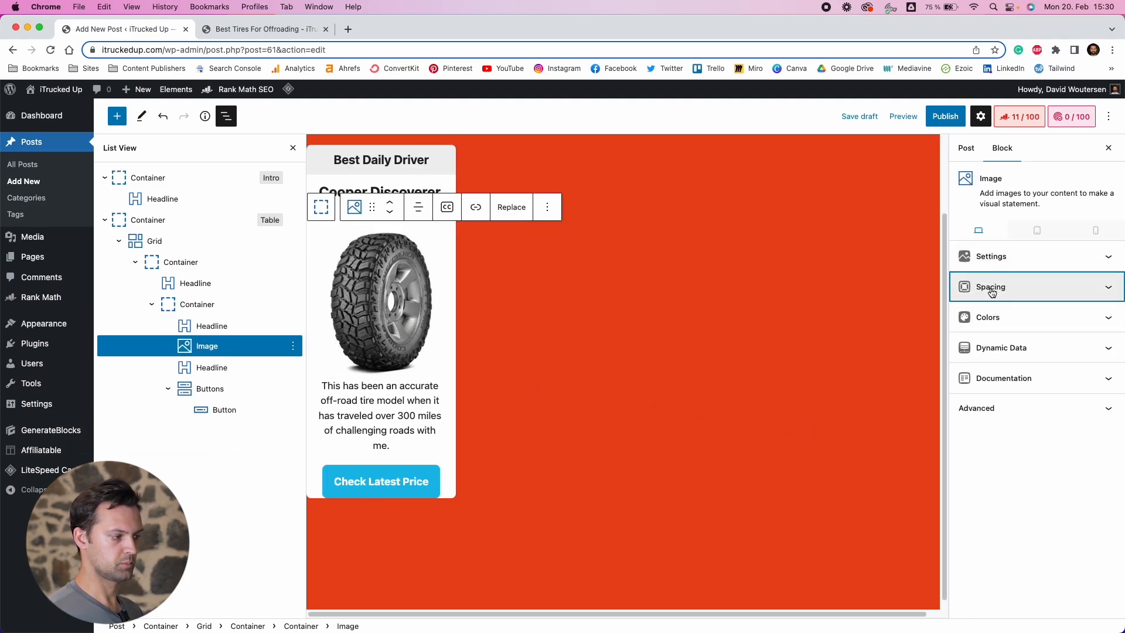
{"action": "left_click", "coordinate": [990, 287]}
{"action": "left_click", "coordinate": [1098, 328]}
{"action": "left_click", "coordinate": [1054, 329]}
{"action": "type", "text": "10"}
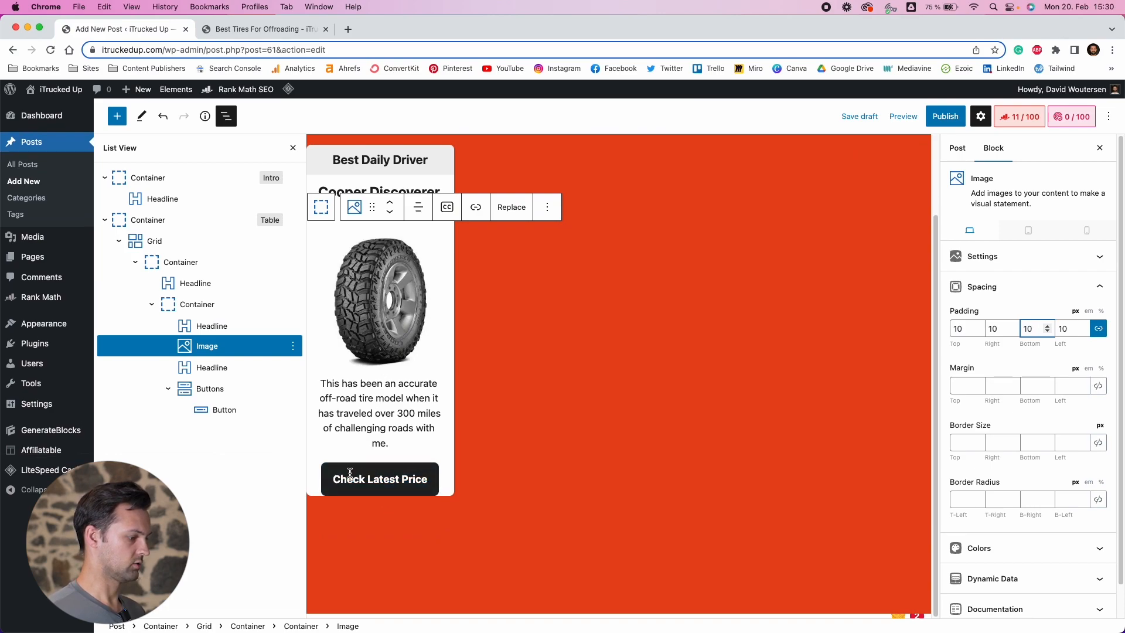
Set the Check Latest Price button's left and right padding to 25 px
{"action": "left_click", "coordinate": [208, 392]}
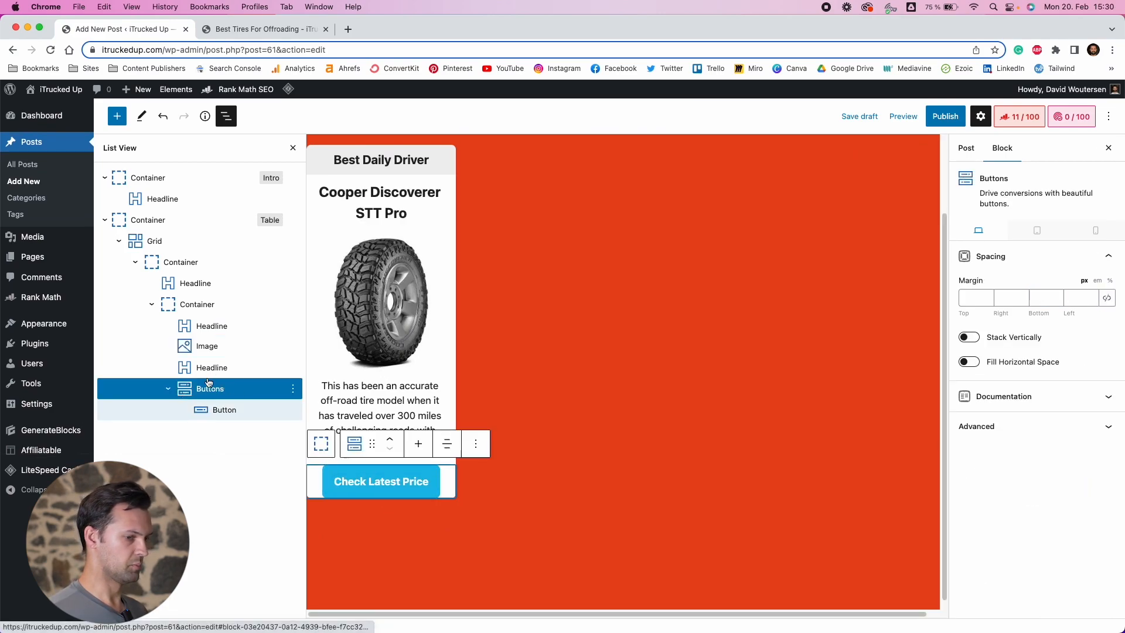
{"action": "left_click", "coordinate": [237, 412]}
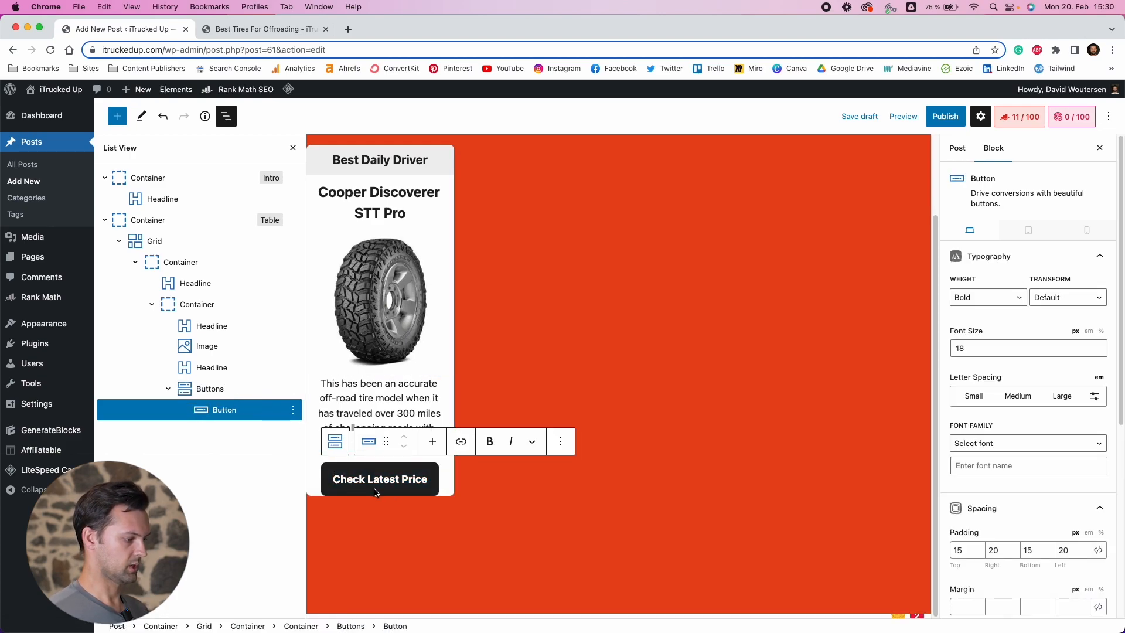
{"action": "scroll", "coordinate": [996, 434], "scroll_direction": "down", "scroll_amount": 3}
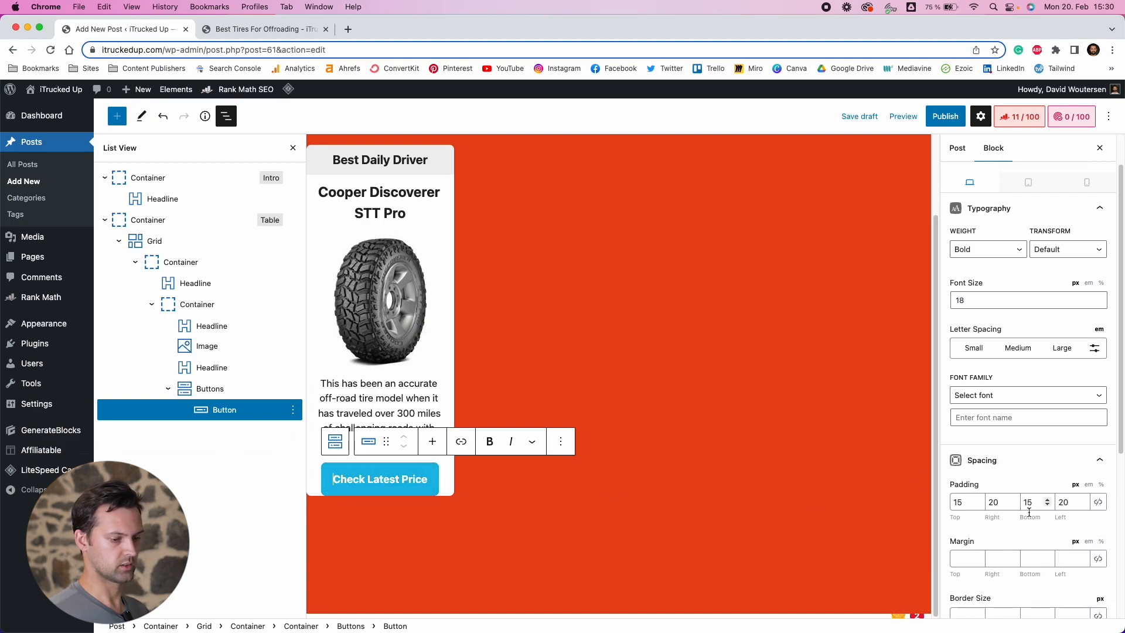
{"action": "left_click_drag", "start_coordinate": [965, 437], "coordinate": [953, 434]}
{"action": "left_click", "coordinate": [996, 435]}
{"action": "key", "text": "BackSpace"}
{"action": "type", "text": "5"}
{"action": "left_click", "coordinate": [1066, 435]}
{"action": "key", "text": "BackSpace"}
{"action": "type", "text": "5"}
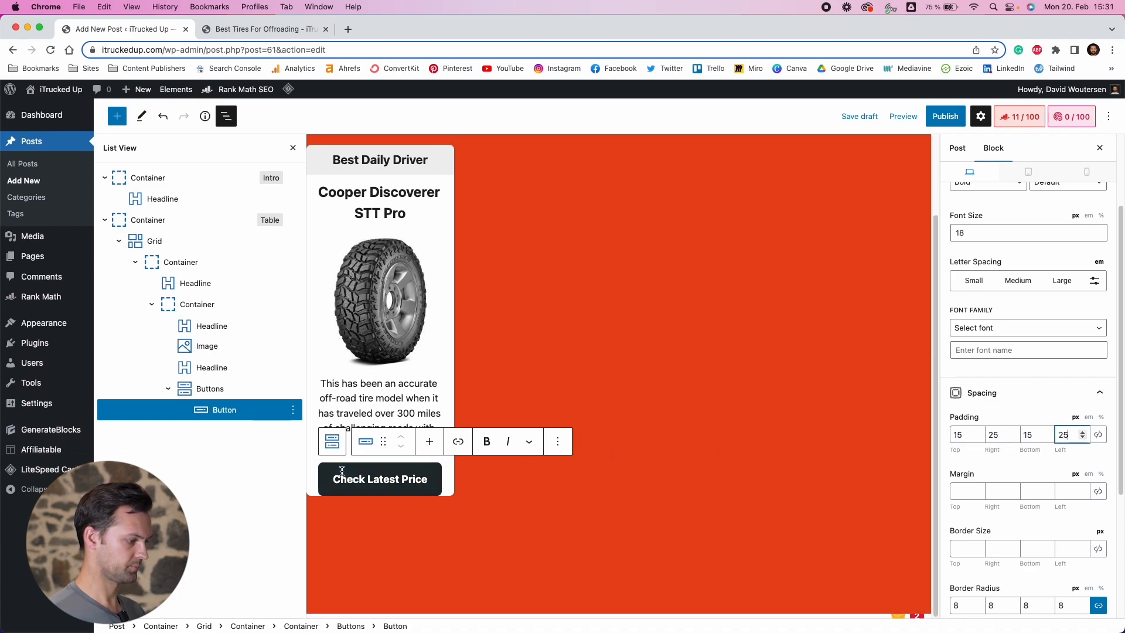
Try setting the buttons group's bottom margin to 20 px, then clear it
{"action": "scroll", "coordinate": [986, 502], "scroll_direction": "down", "scroll_amount": 4}
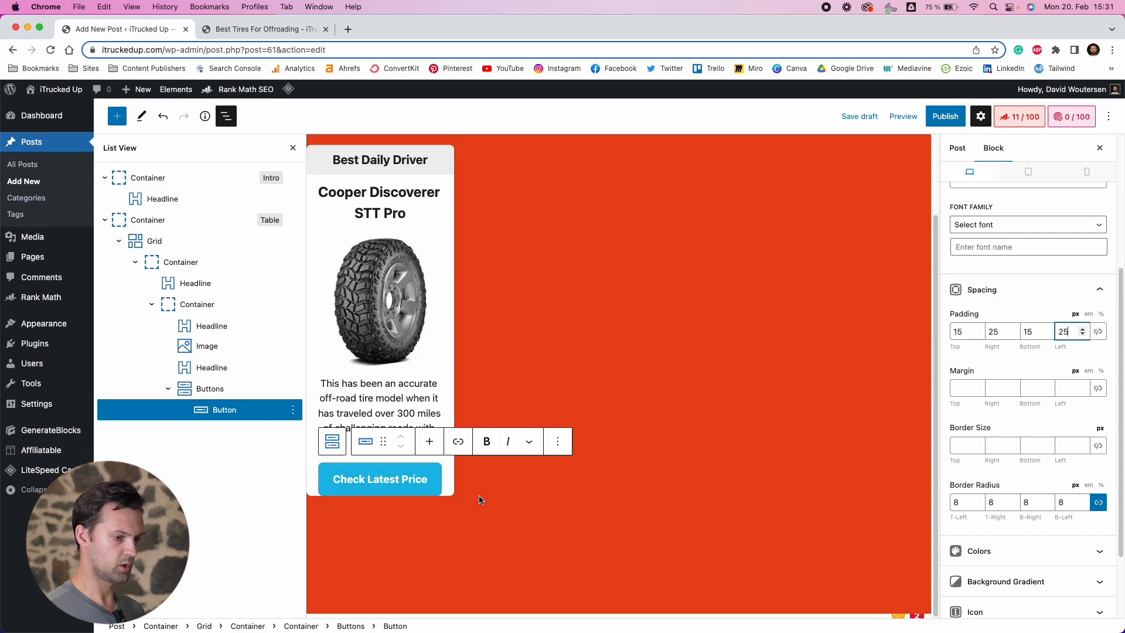
{"action": "left_click", "coordinate": [449, 491]}
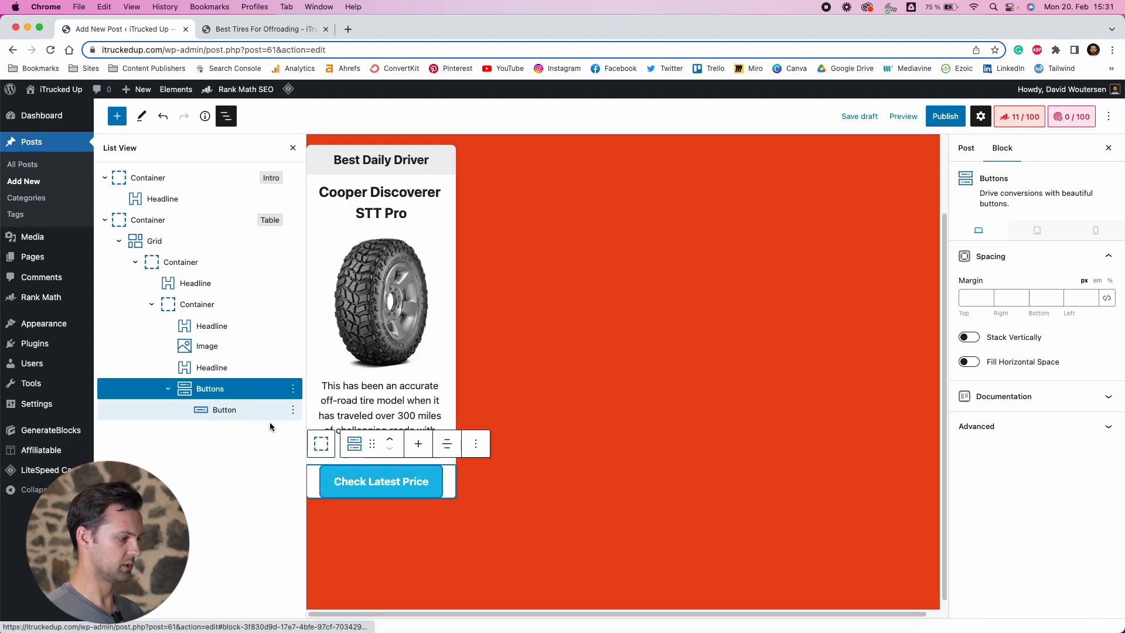
{"action": "left_click", "coordinate": [1041, 303]}
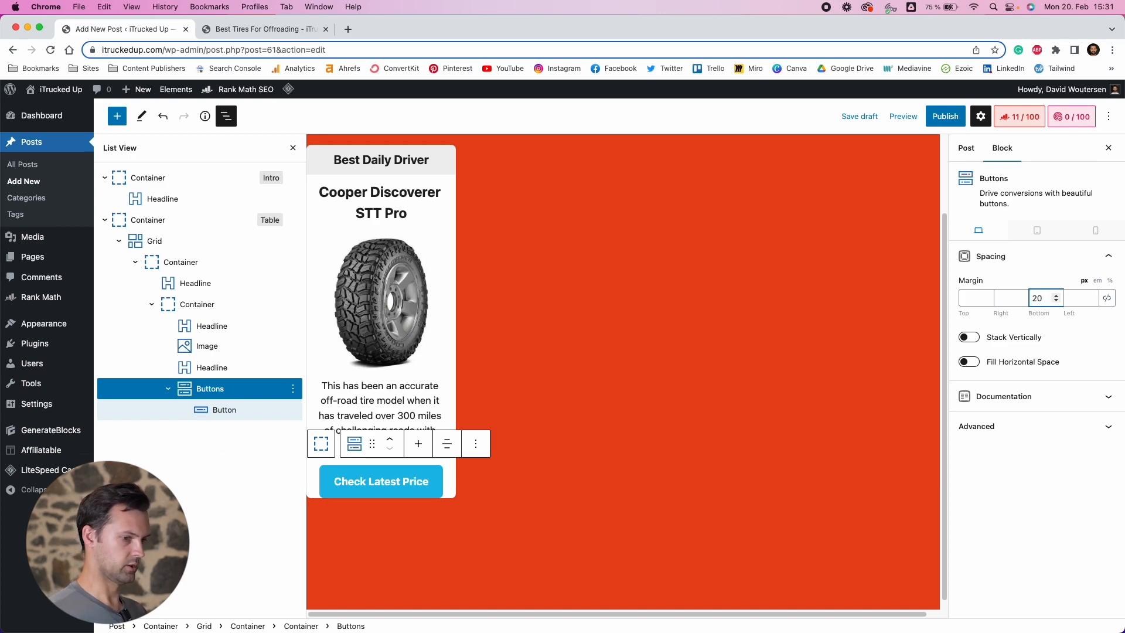
{"action": "left_click", "coordinate": [1033, 281]}
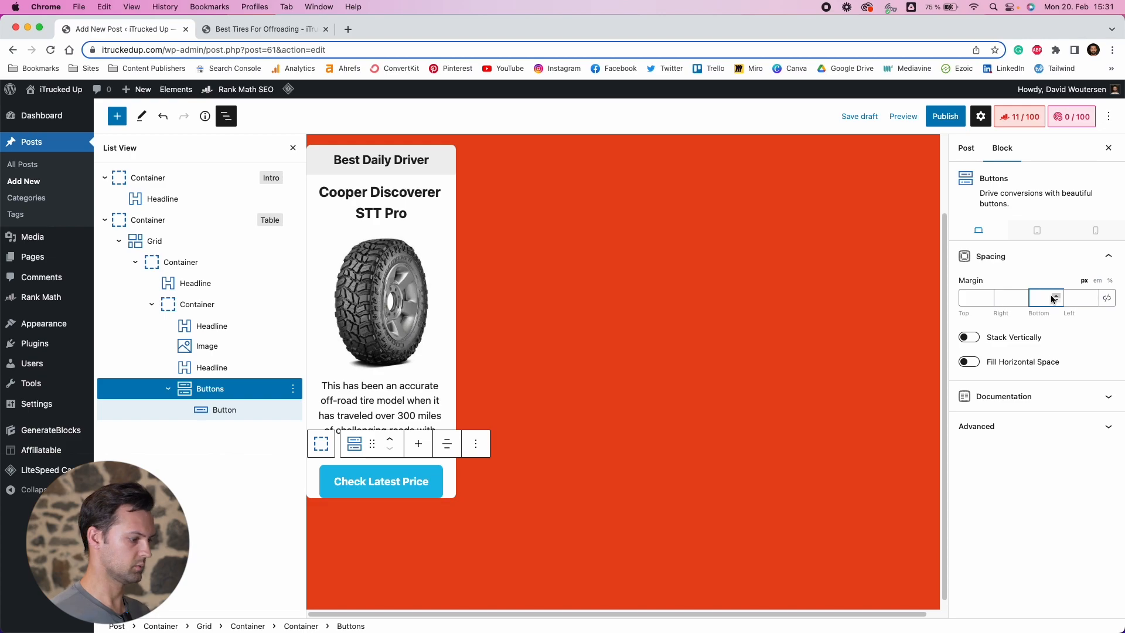
Set the Check Latest Price button's bottom margin to 25 px
{"action": "left_click", "coordinate": [221, 409]}
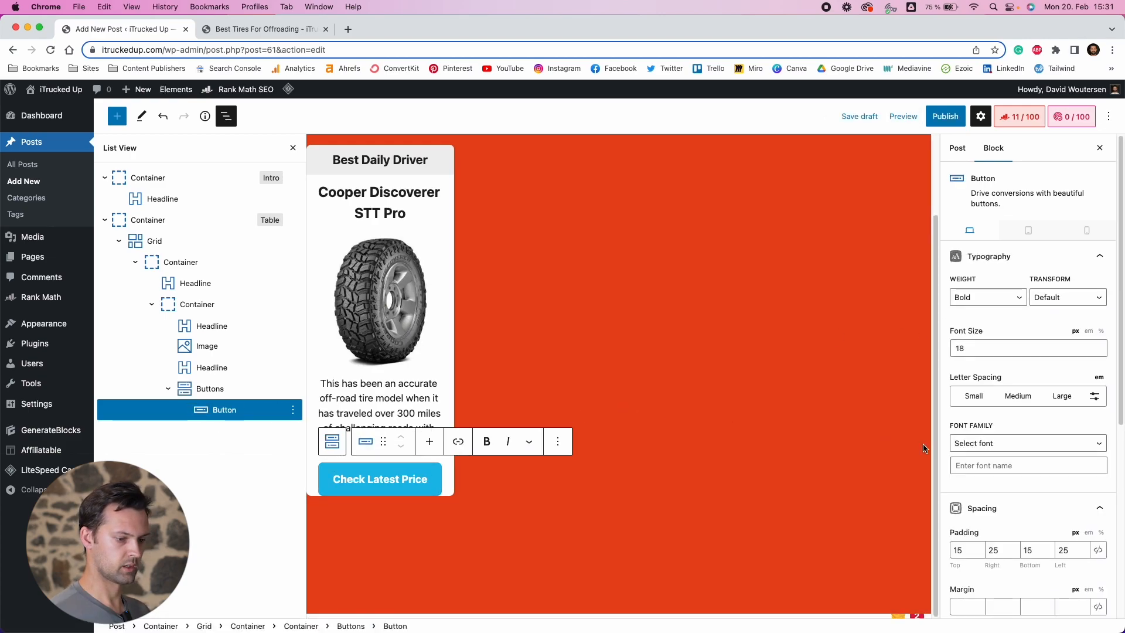
{"action": "scroll", "coordinate": [1034, 510], "scroll_direction": "down", "scroll_amount": 3}
{"action": "left_click", "coordinate": [1033, 501]}
{"action": "type", "text": "20"}
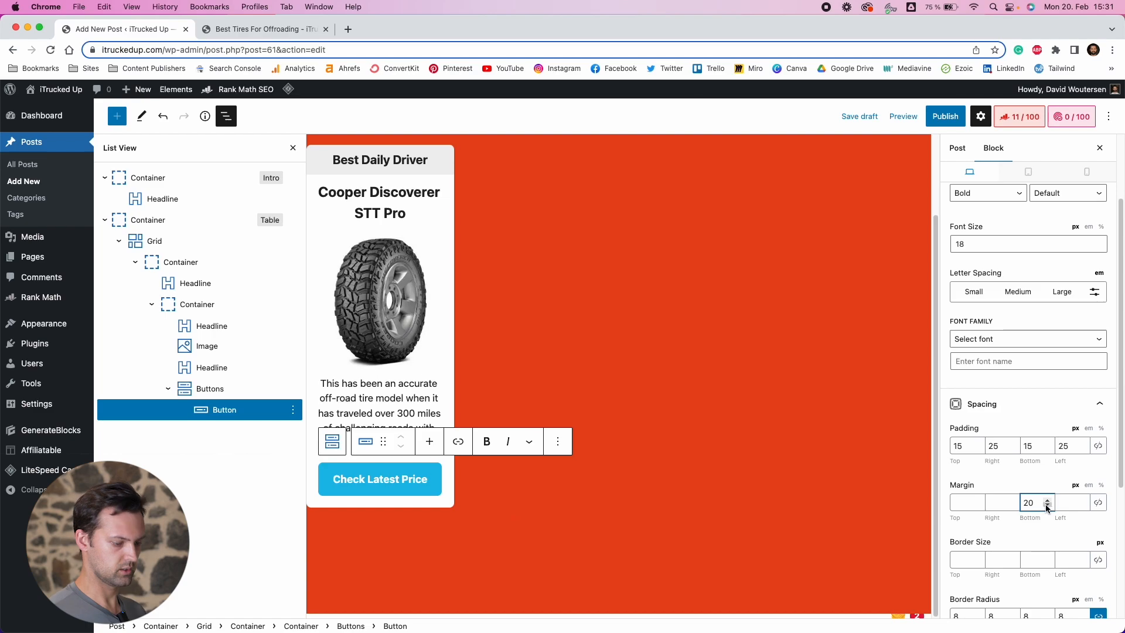
{"action": "key", "text": "BackSpace"}
{"action": "type", "text": "5"}
Preview the post in a new tab and check the product card's spacing
{"action": "left_click", "coordinate": [900, 117]}
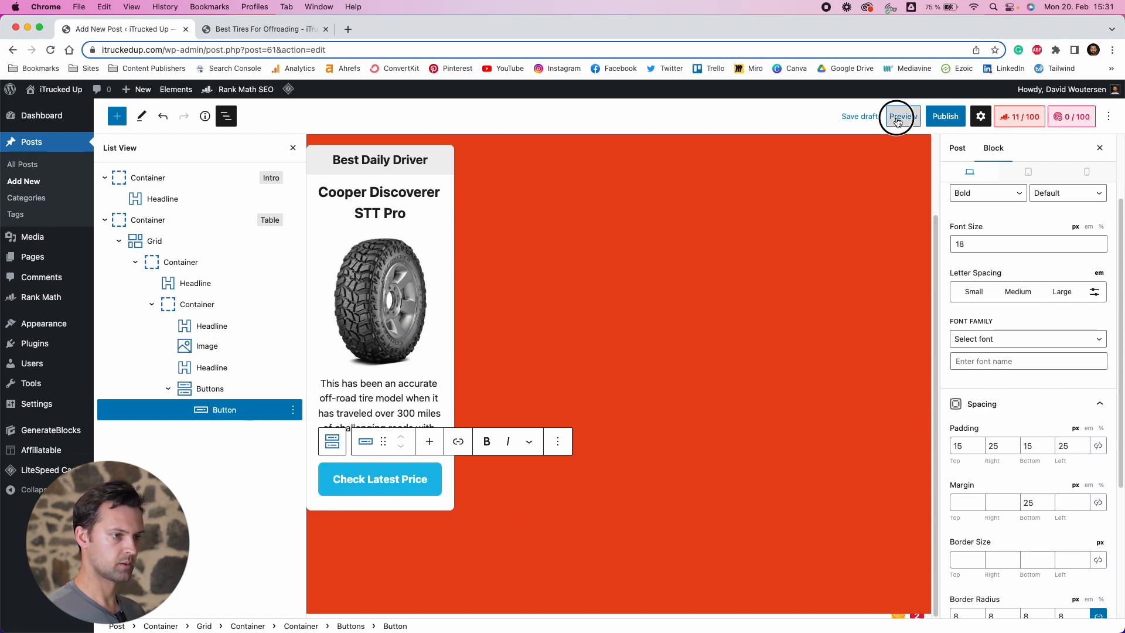
{"action": "left_click", "coordinate": [820, 221]}
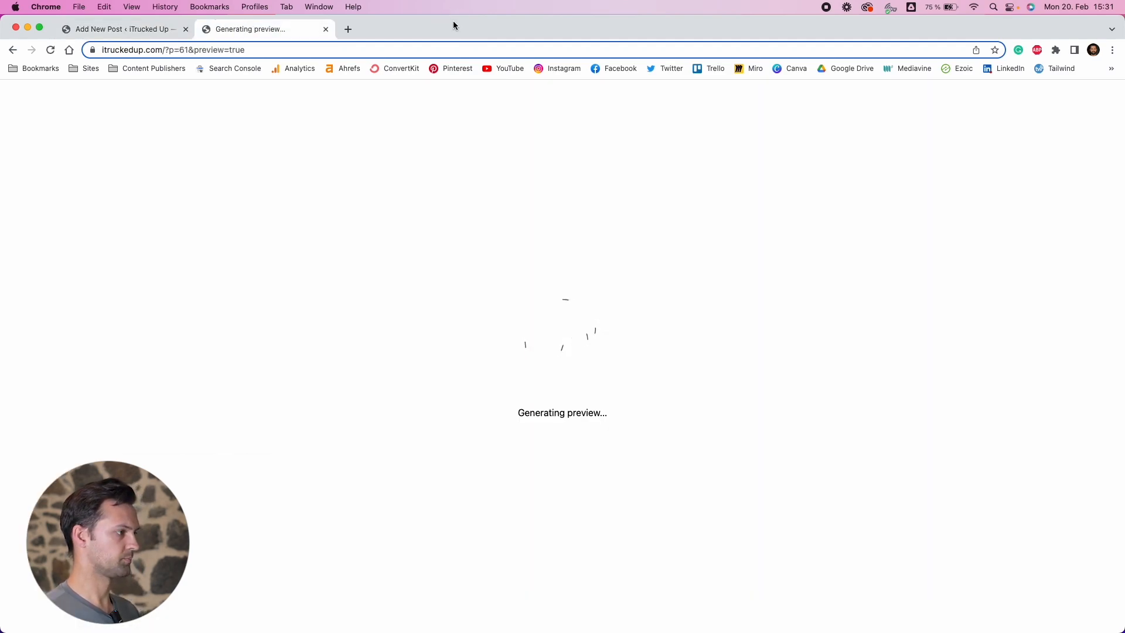
{"action": "scroll", "coordinate": [371, 410], "scroll_direction": "down", "scroll_amount": 3}
{"action": "scroll", "coordinate": [373, 410], "scroll_direction": "down", "scroll_amount": 2}
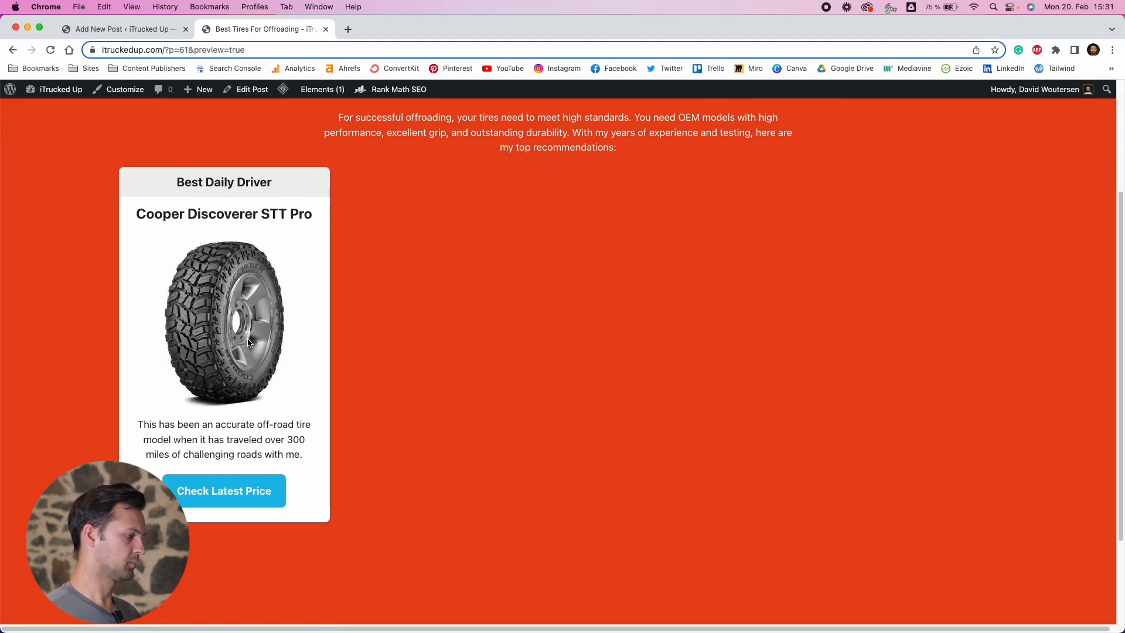
{"action": "scroll", "coordinate": [322, 435], "scroll_direction": "up", "scroll_amount": 2}
{"action": "scroll", "coordinate": [322, 434], "scroll_direction": "down", "scroll_amount": 2}
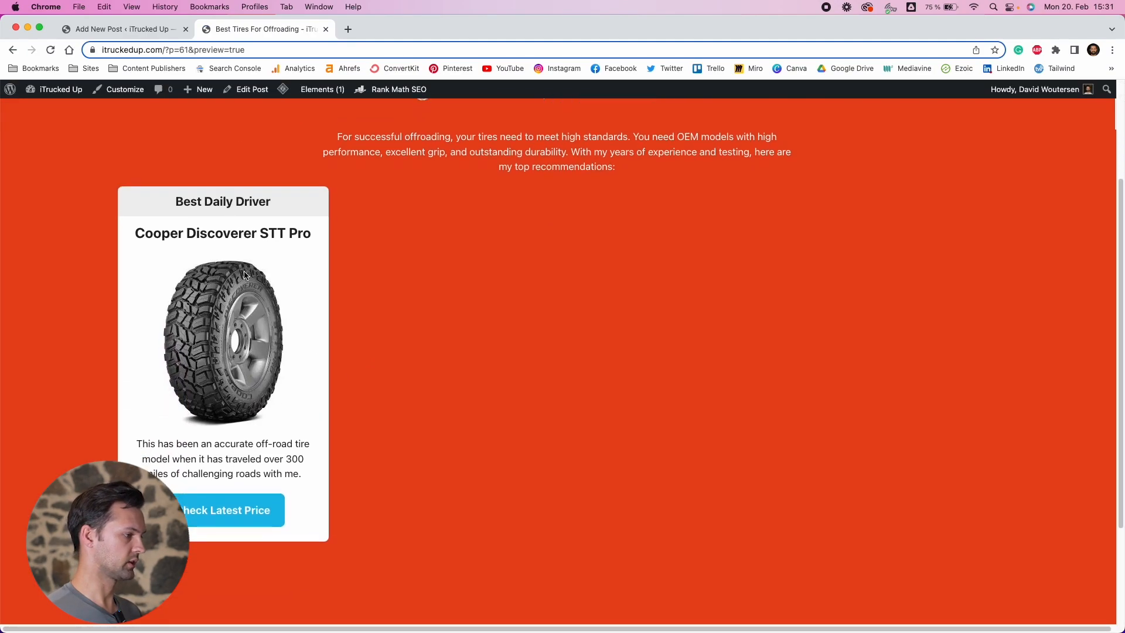
{"action": "scroll", "coordinate": [167, 171], "scroll_direction": "down", "scroll_amount": 1}
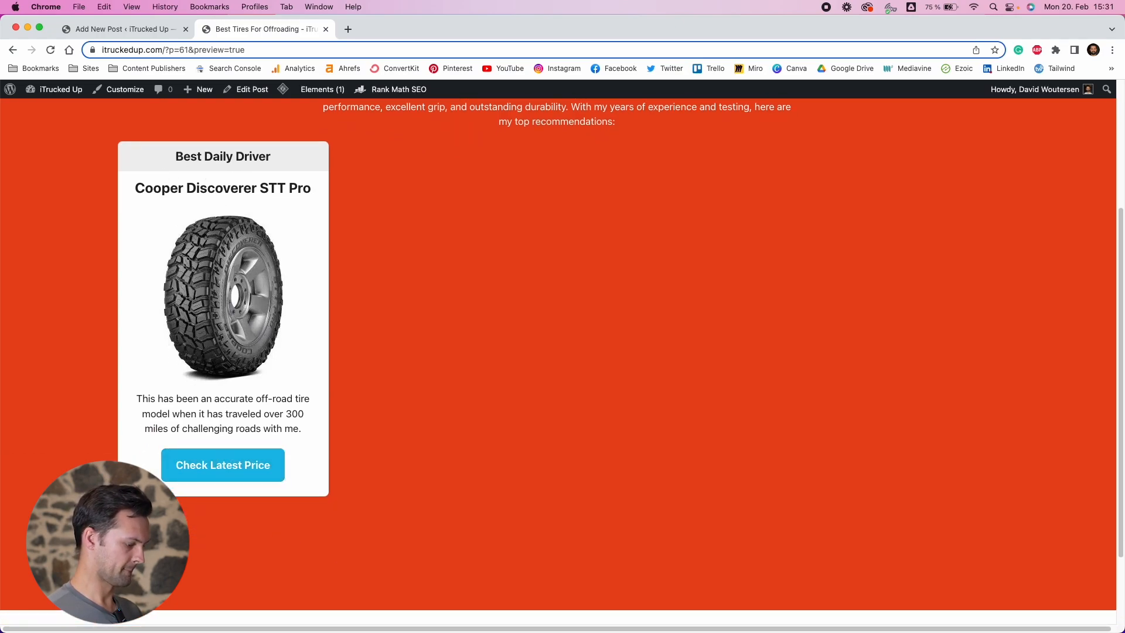
Switch to the reference article window and examine its product card layout
{"action": "key", "text": "ctrl+Down"}
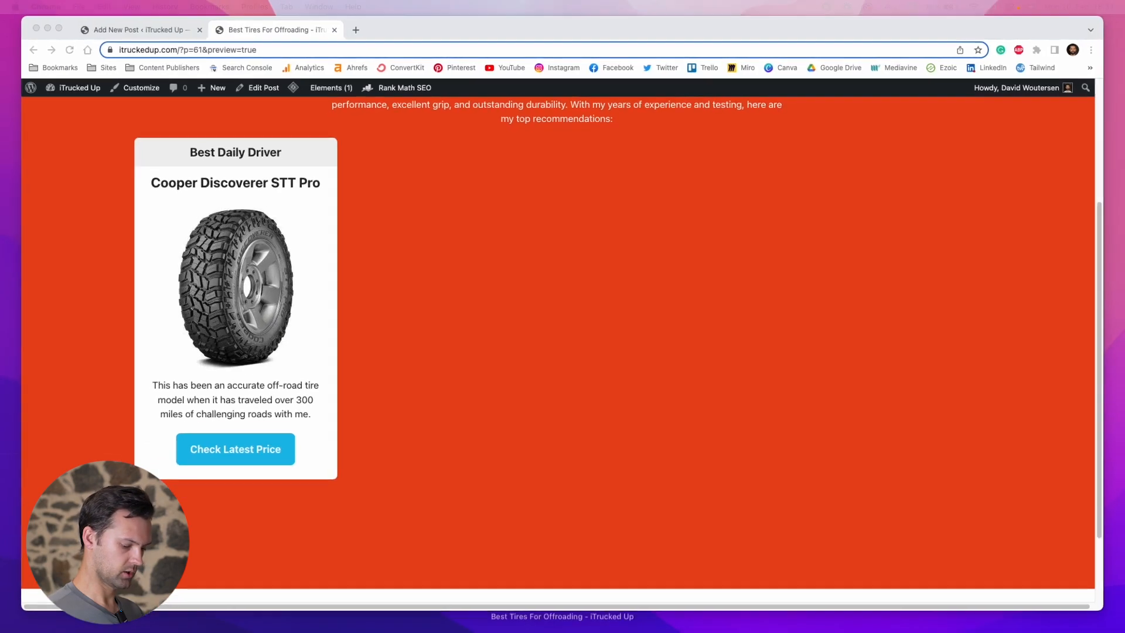
{"action": "scroll", "coordinate": [320, 378], "scroll_direction": "down", "scroll_amount": 5}
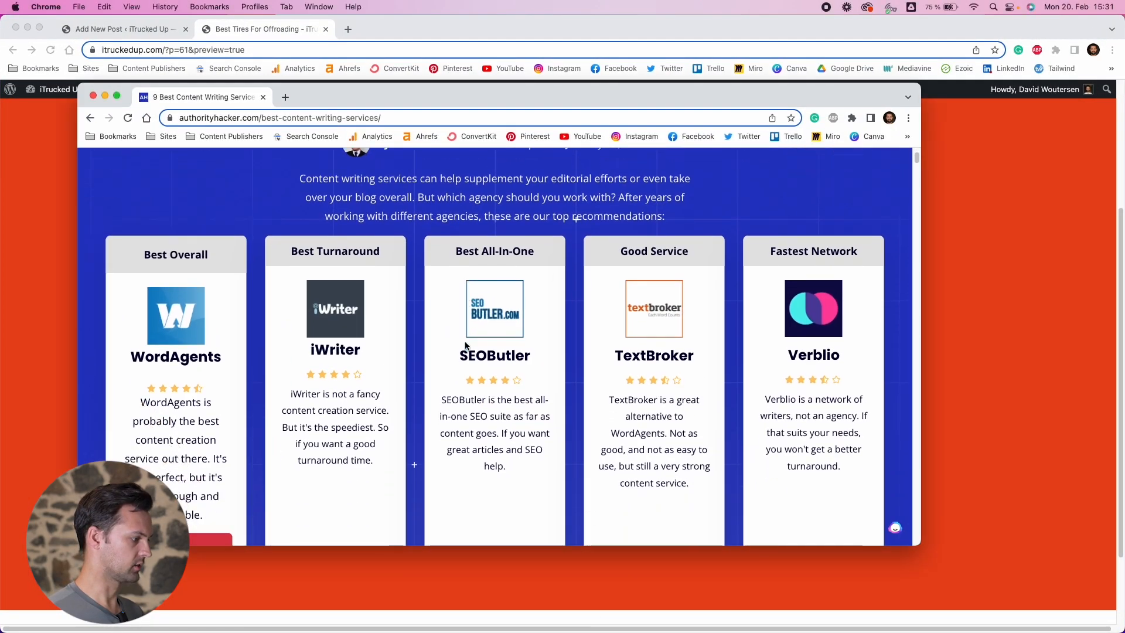
{"action": "scroll", "coordinate": [246, 405], "scroll_direction": "up", "scroll_amount": 4}
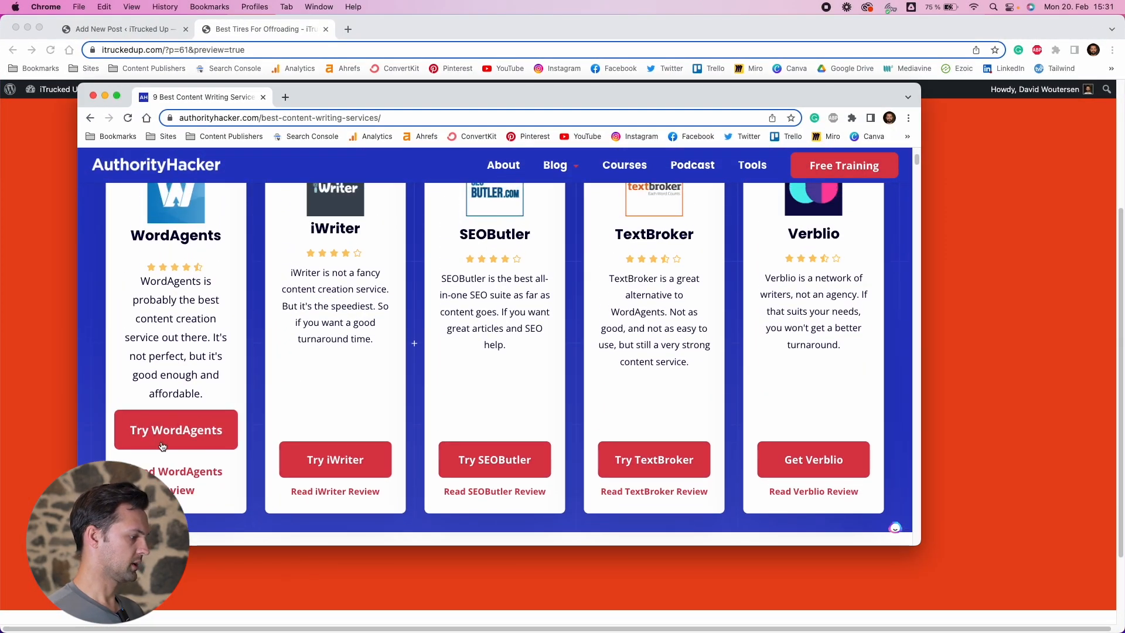
{"action": "scroll", "coordinate": [188, 441], "scroll_direction": "up", "scroll_amount": 1}
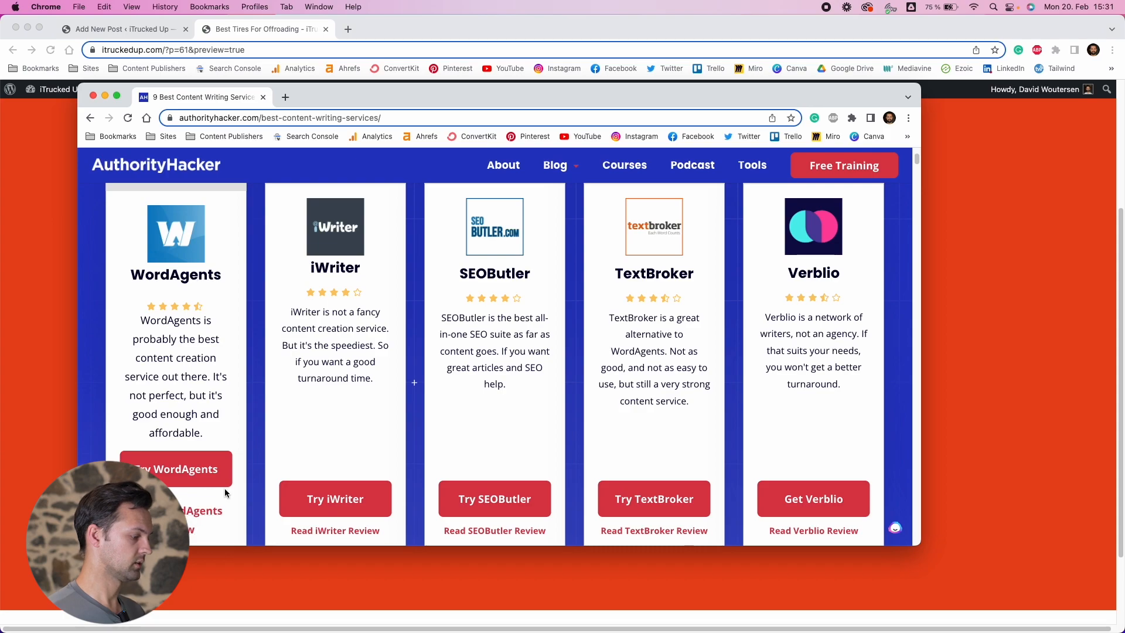
{"action": "scroll", "coordinate": [393, 416], "scroll_direction": "down", "scroll_amount": 3}
{"action": "scroll", "coordinate": [459, 434], "scroll_direction": "up", "scroll_amount": 2}
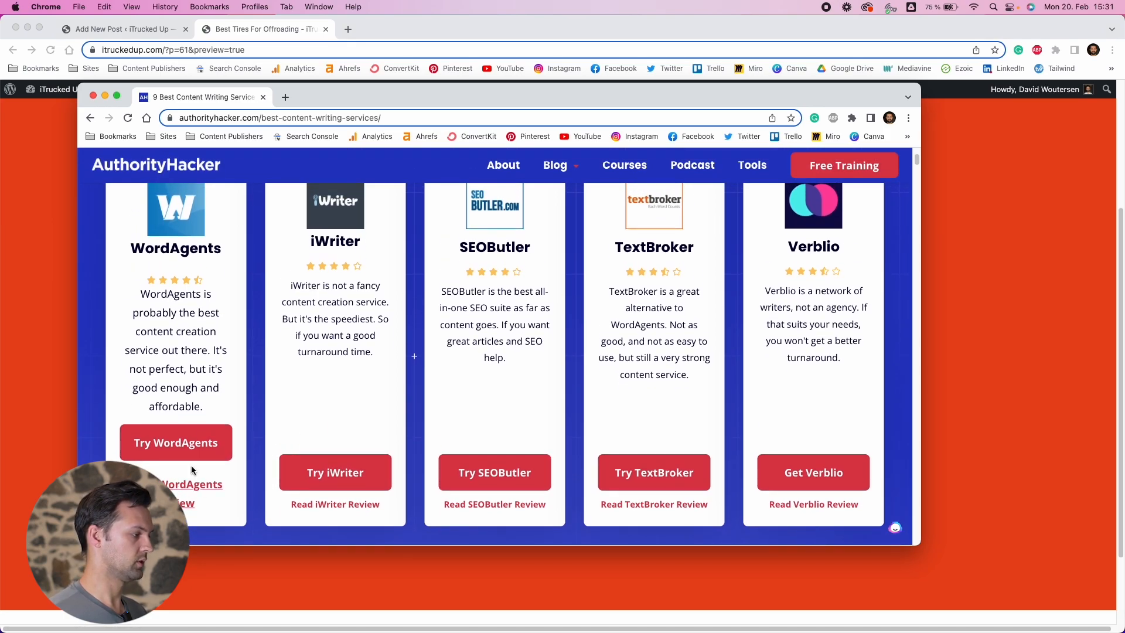
Return to the post editor and add a second button below the Check Latest Price button
{"action": "left_click", "coordinate": [126, 29]}
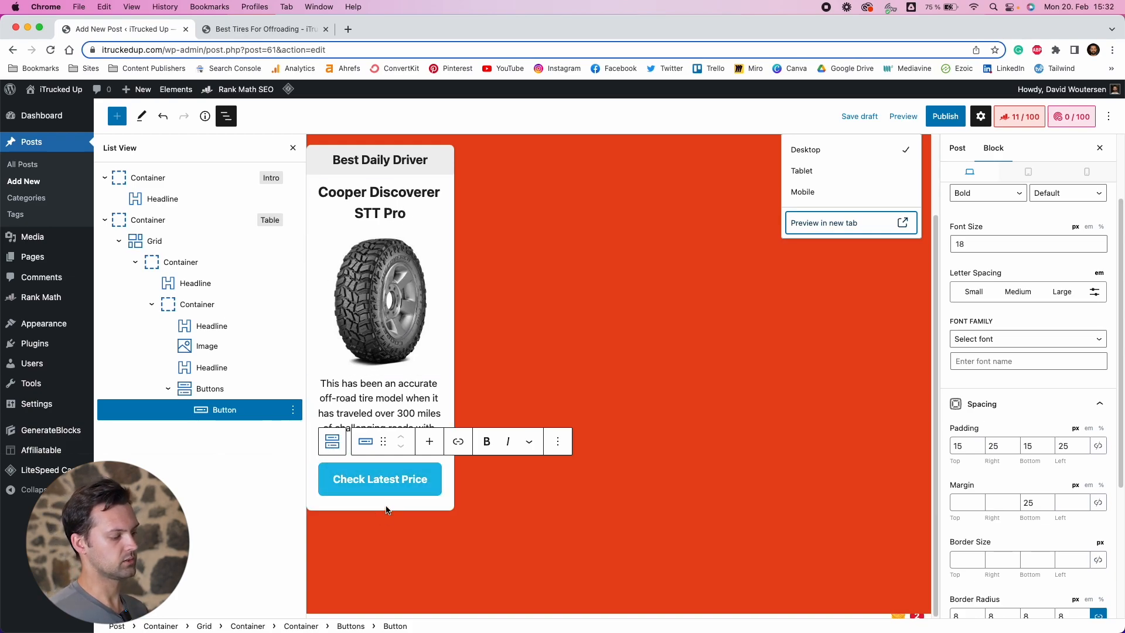
{"action": "double_click", "coordinate": [409, 483]}
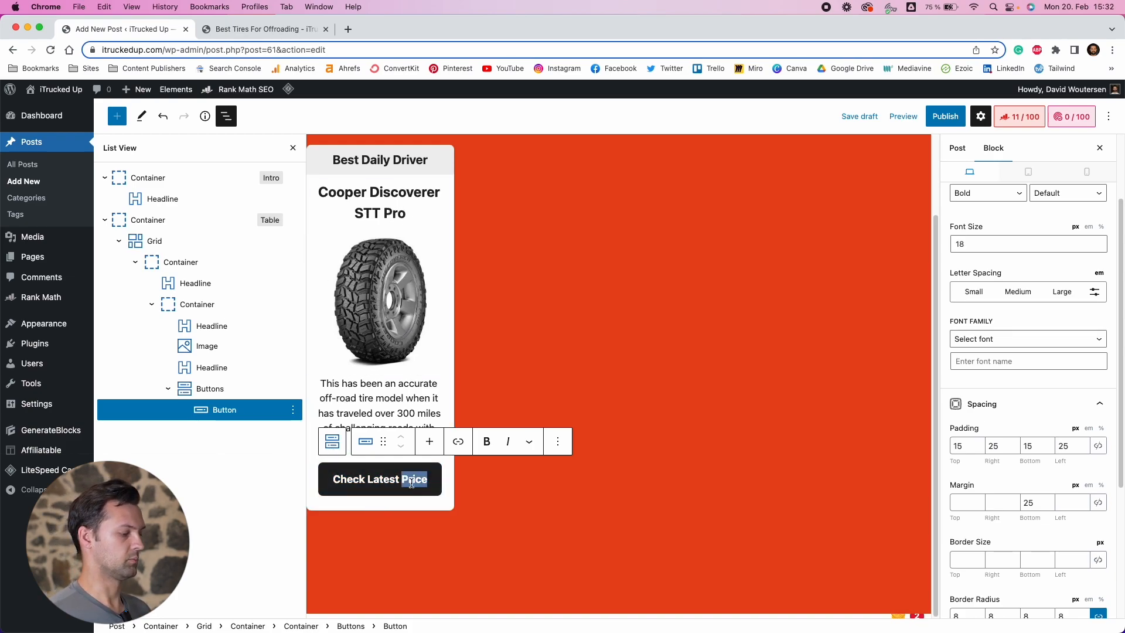
{"action": "left_click", "coordinate": [427, 480]}
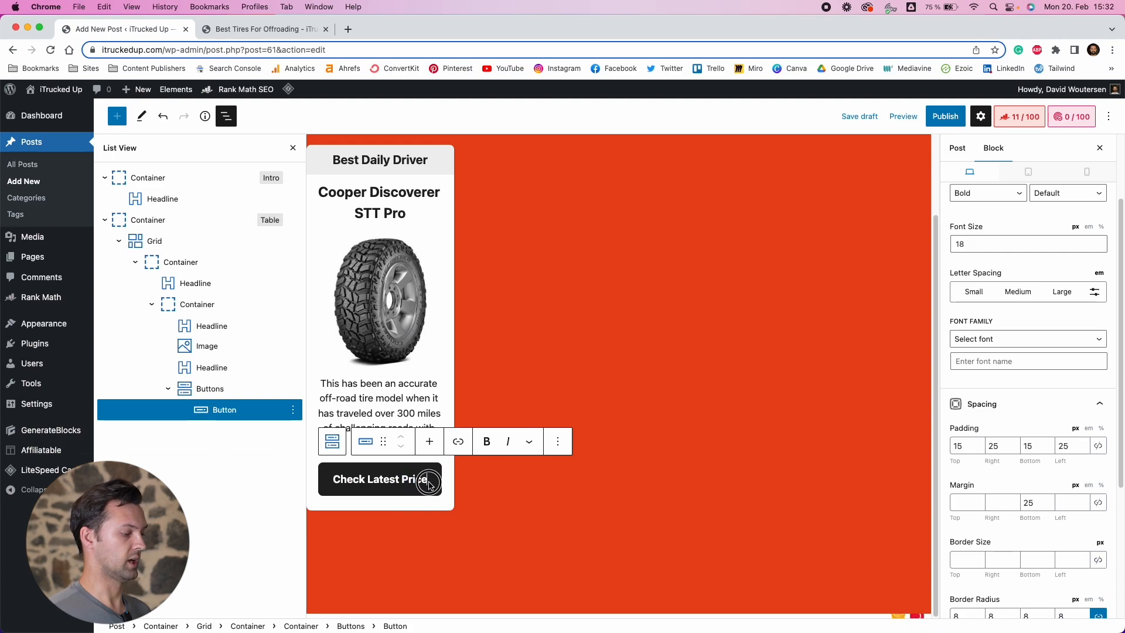
{"action": "left_click", "coordinate": [429, 446]}
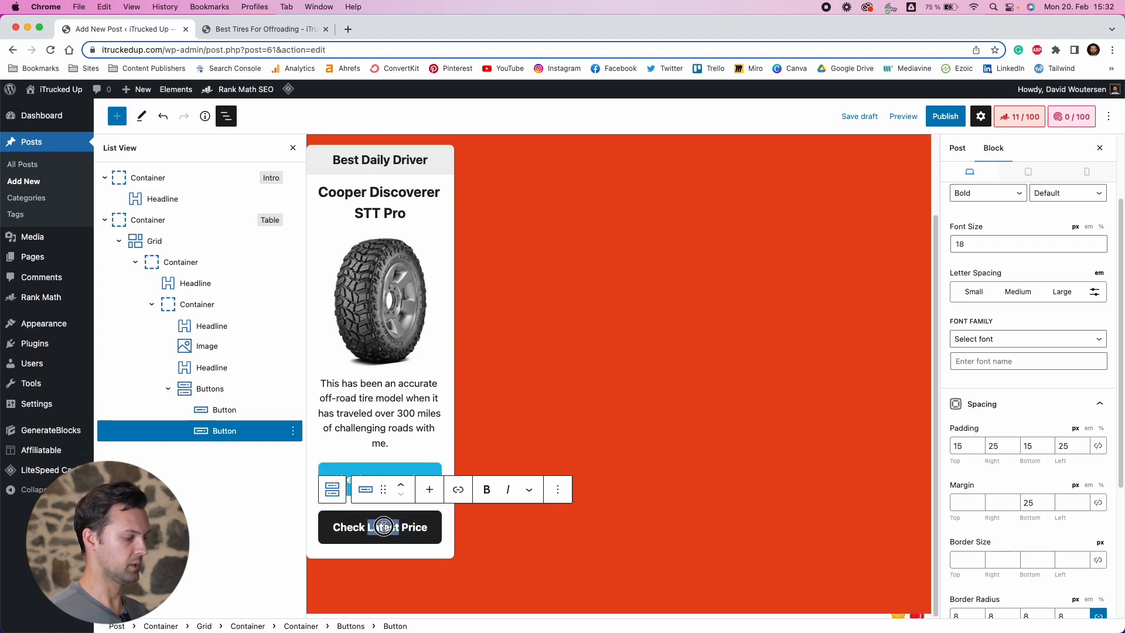
Copy the product name and set the new button's text to "Read the Cooper Discoverer STT Pro Review"
{"action": "left_click_drag", "start_coordinate": [321, 190], "coordinate": [407, 214]}
{"action": "key", "text": "super+c"}
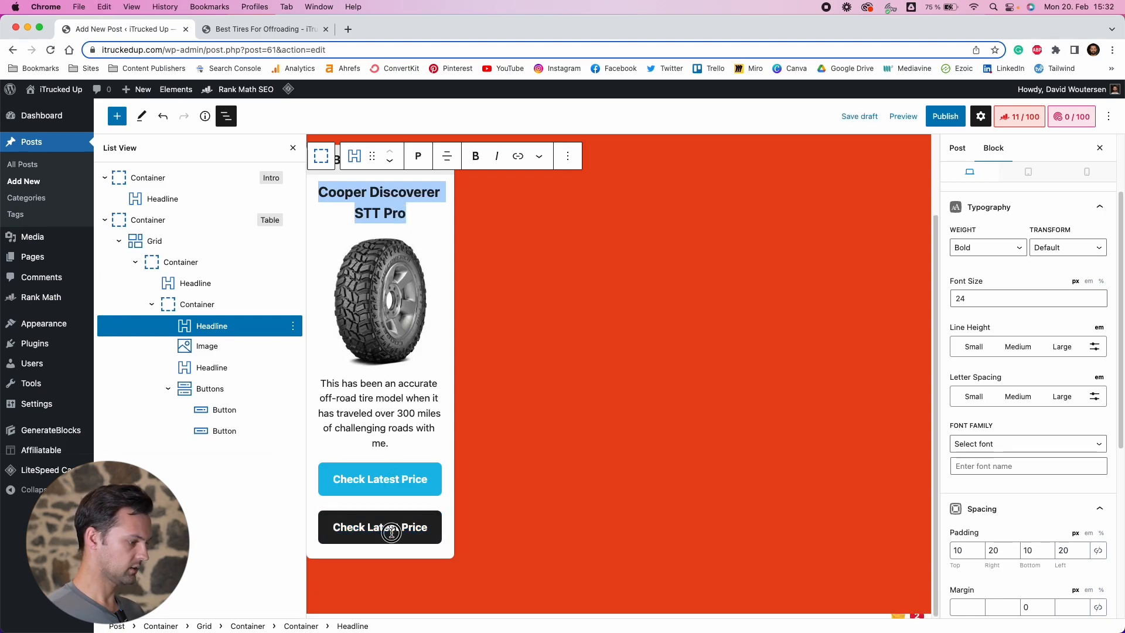
{"action": "triple_click", "coordinate": [391, 533]}
{"action": "type", "text": "Read It"}
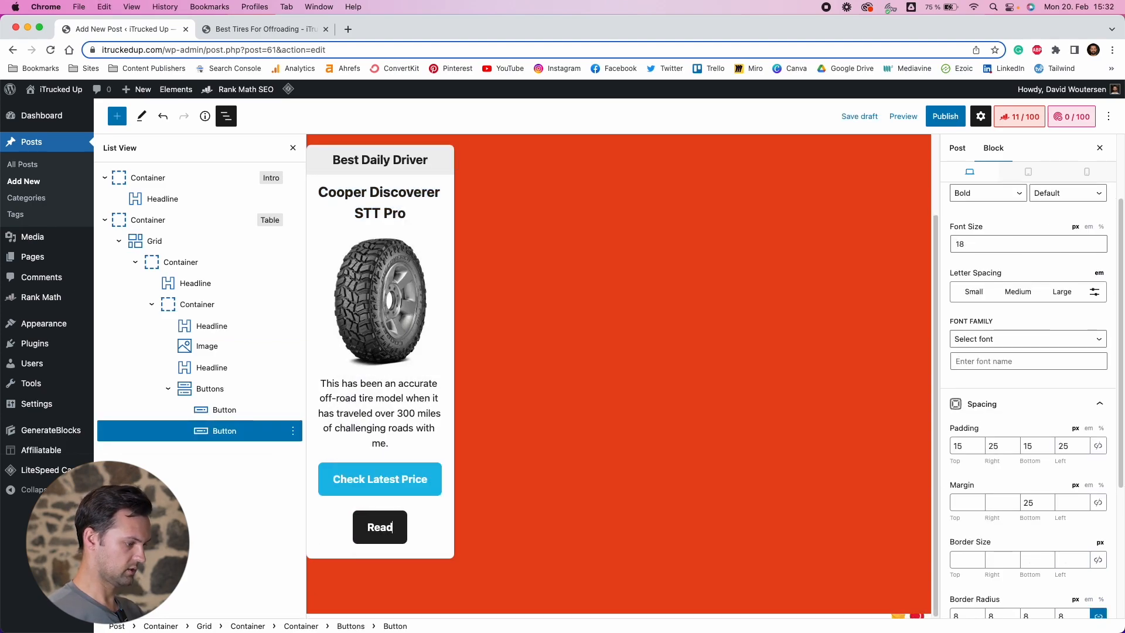
{"action": "key", "text": "BackSpace"}
{"action": "key", "text": "BackSpace"}
{"action": "key", "text": "BackSpace"}
{"action": "type", "text": "the"}
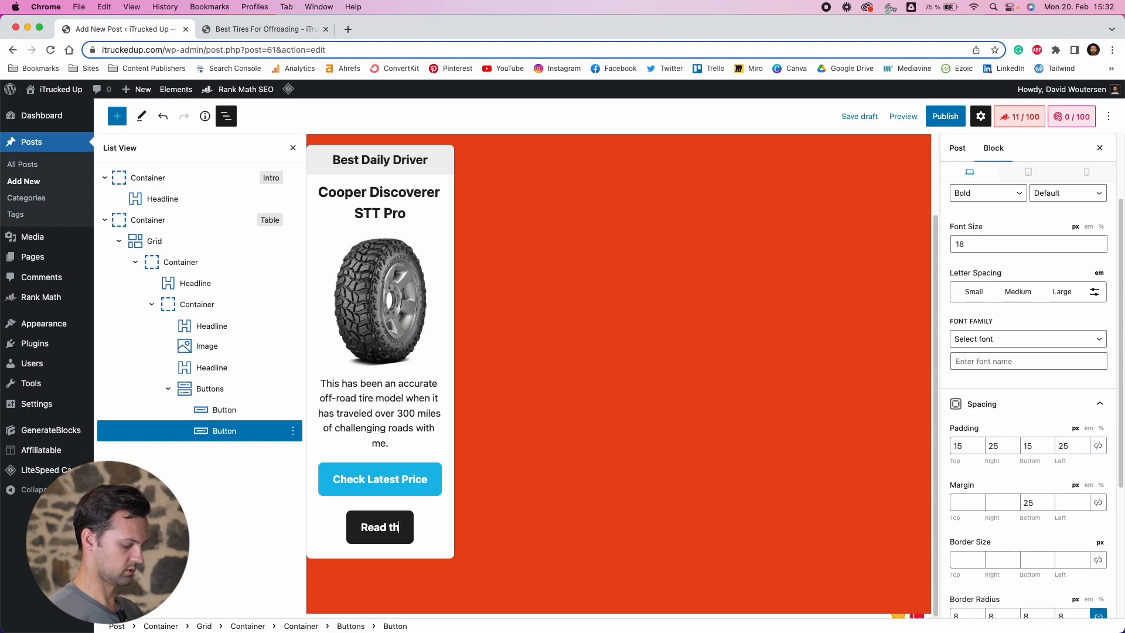
{"action": "key", "text": "super+v"}
{"action": "type", "text": "Review"}
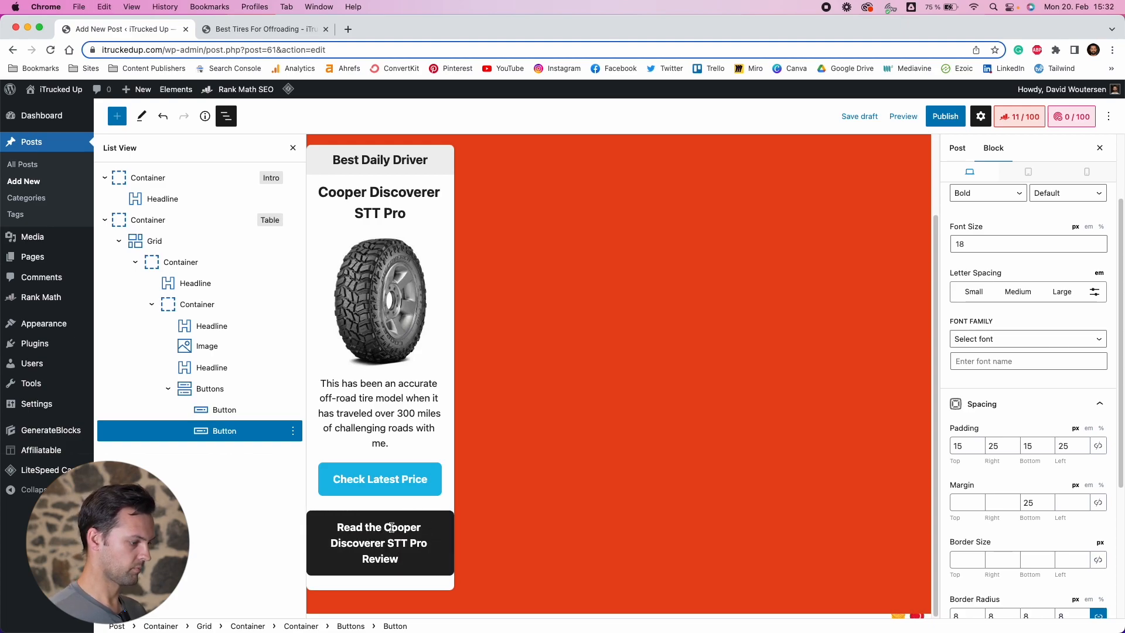
Set the review button's font size to 16
{"action": "left_click", "coordinate": [1100, 249]}
{"action": "left_click", "coordinate": [1100, 249]}
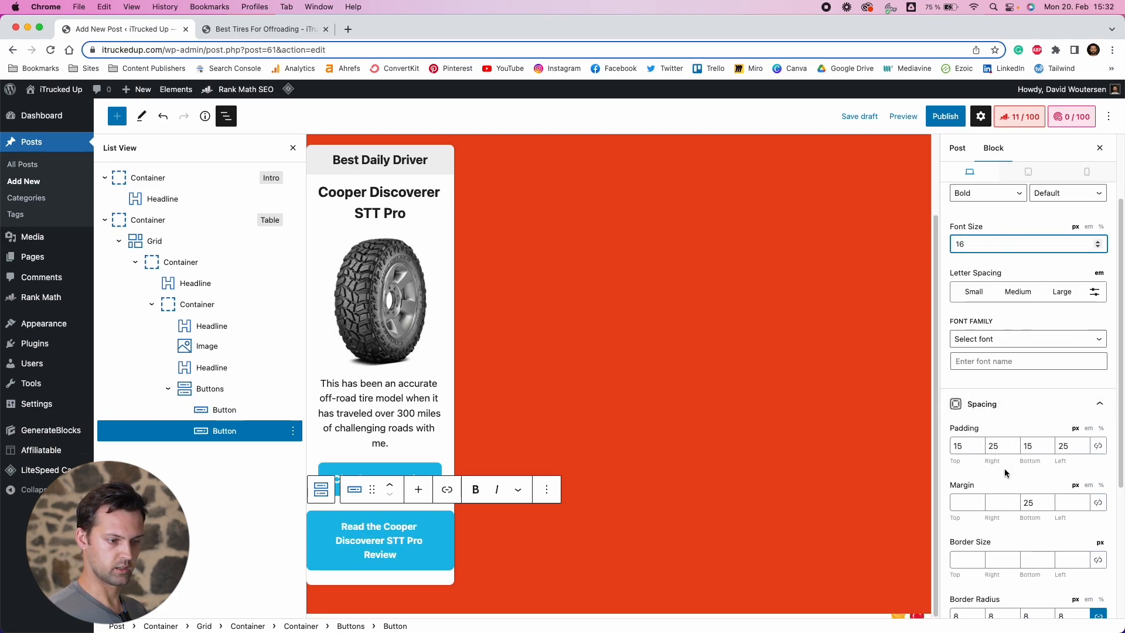
{"action": "left_click", "coordinate": [343, 529]}
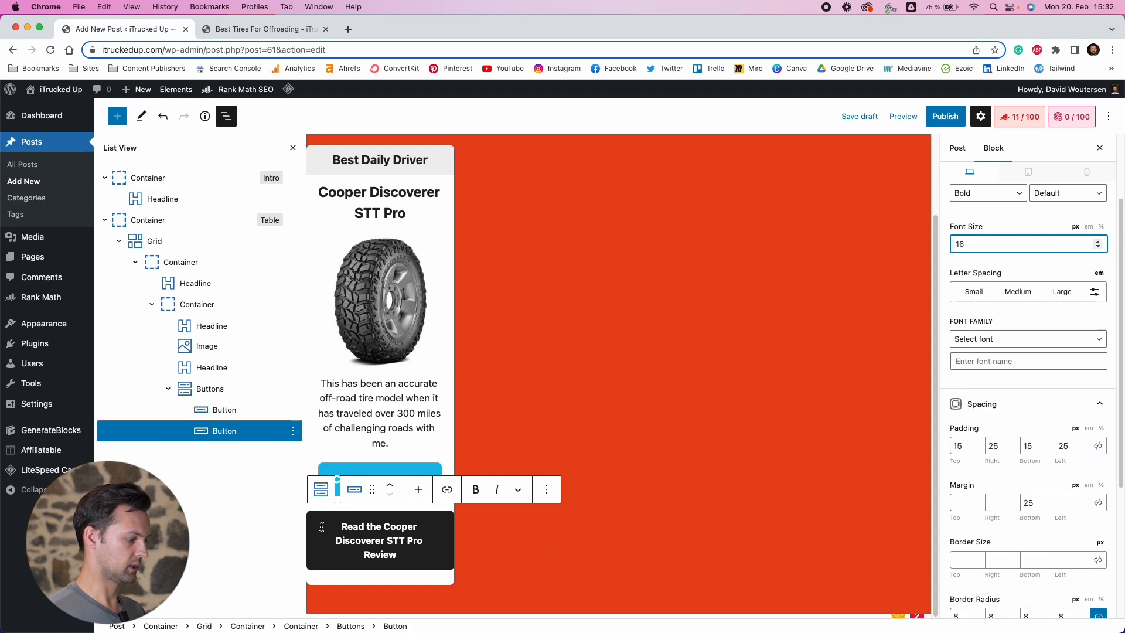
Set the review button's background colour to the white base-3 swatch
{"action": "scroll", "coordinate": [1046, 457], "scroll_direction": "down", "scroll_amount": 5}
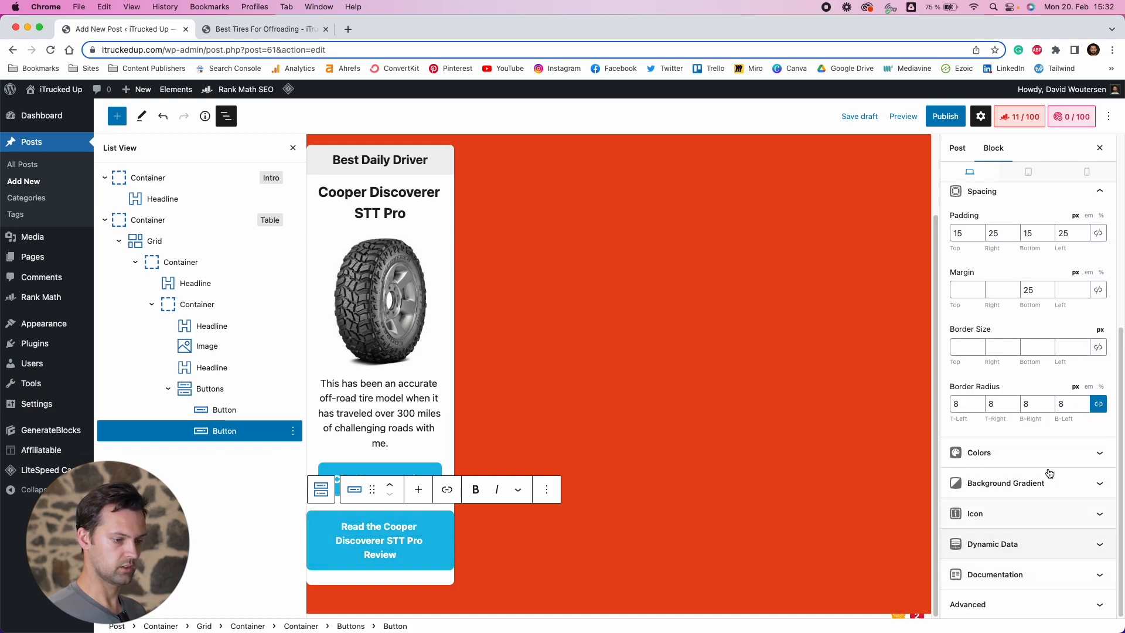
{"action": "left_click", "coordinate": [1047, 458]}
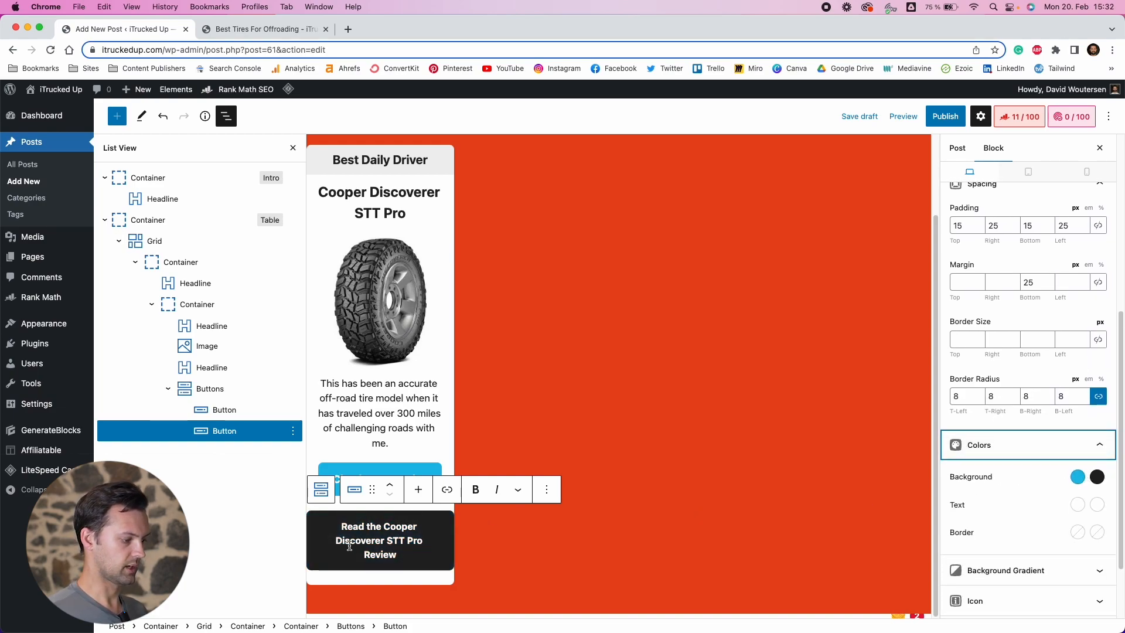
{"action": "left_click", "coordinate": [1077, 477]}
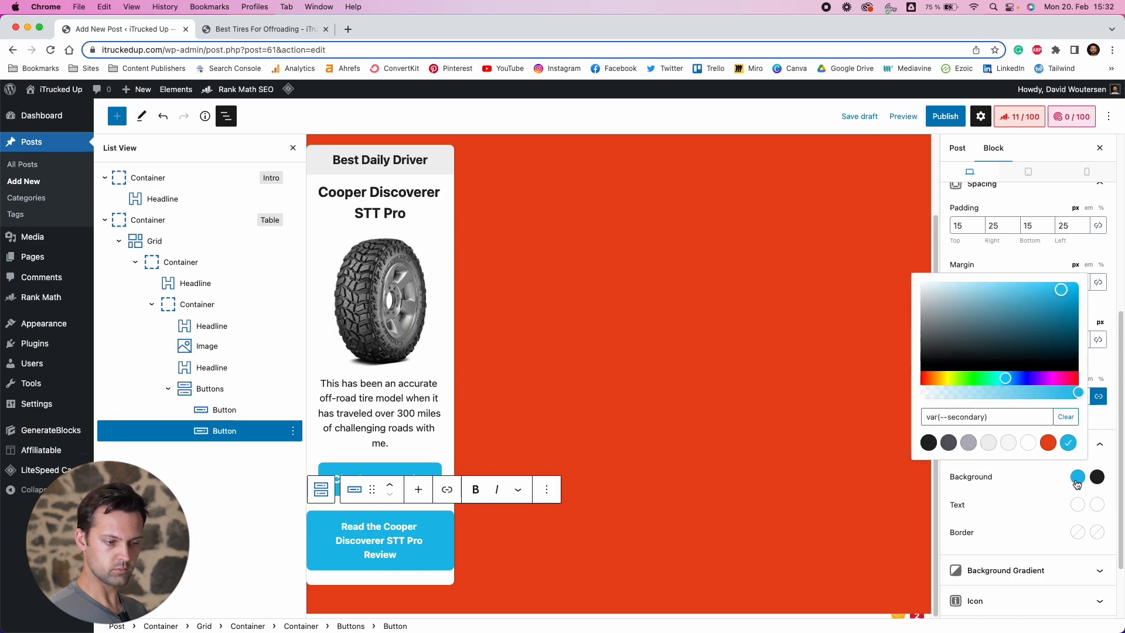
{"action": "left_click", "coordinate": [1028, 443]}
{"action": "left_click", "coordinate": [1050, 449]}
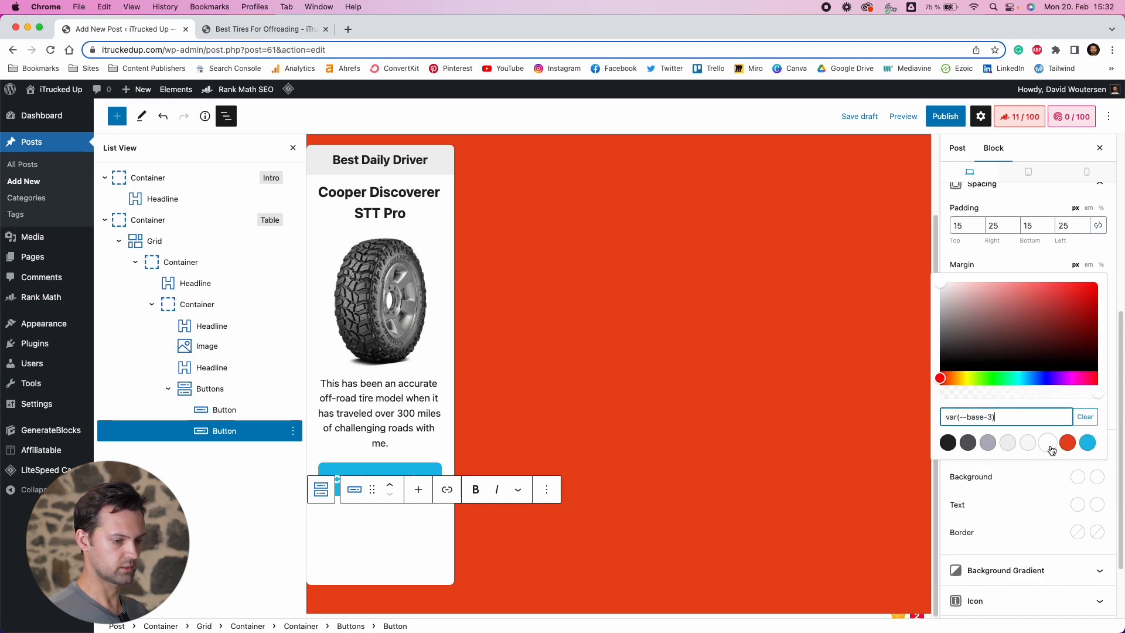
Set the review button's text colour to the secondary blue and its hover text colour to the dark contrast swatch
{"action": "left_click", "coordinate": [1077, 508]}
{"action": "left_click", "coordinate": [1077, 508]}
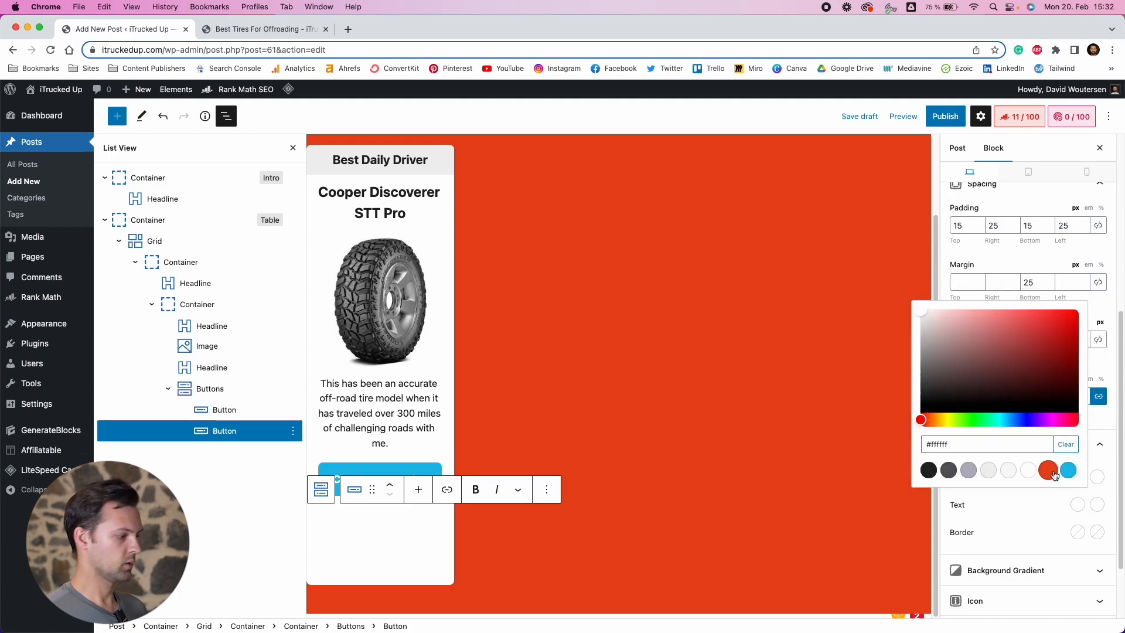
{"action": "left_click", "coordinate": [1049, 472]}
{"action": "left_click", "coordinate": [1068, 472]}
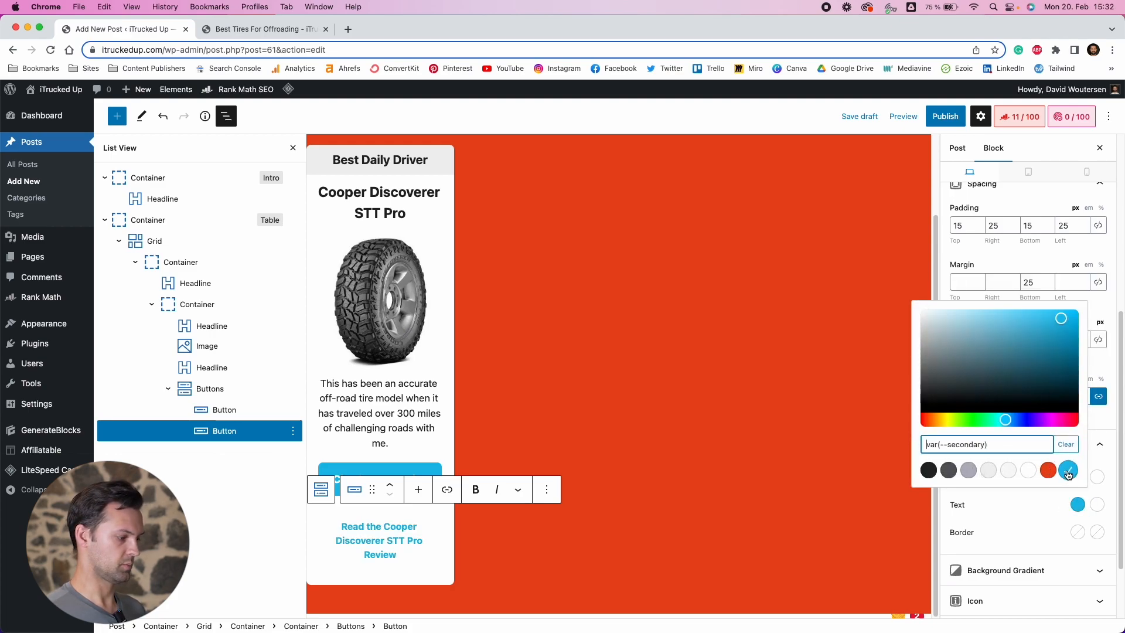
{"action": "left_click", "coordinate": [1097, 505]}
{"action": "left_click", "coordinate": [1069, 470]}
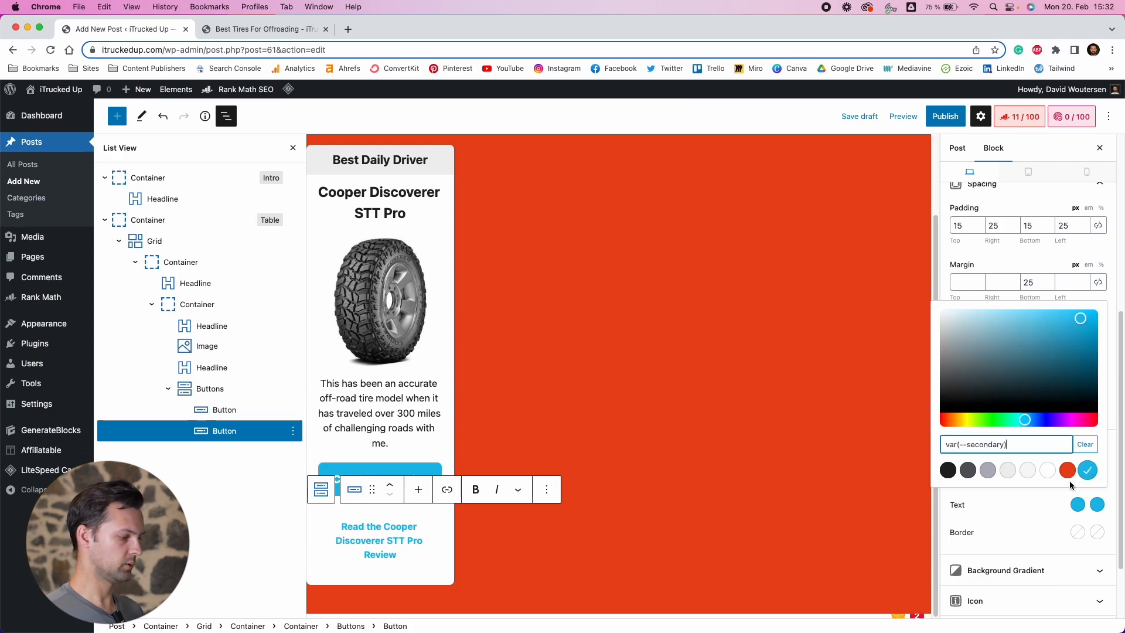
{"action": "left_click", "coordinate": [1049, 514]}
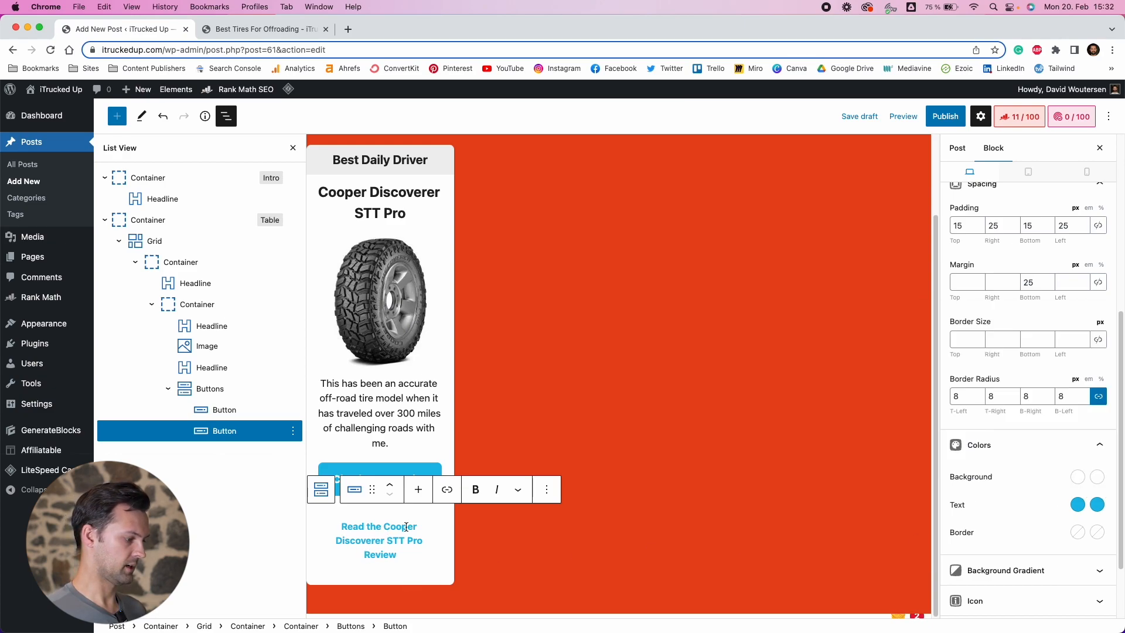
{"action": "left_click", "coordinate": [1096, 505]}
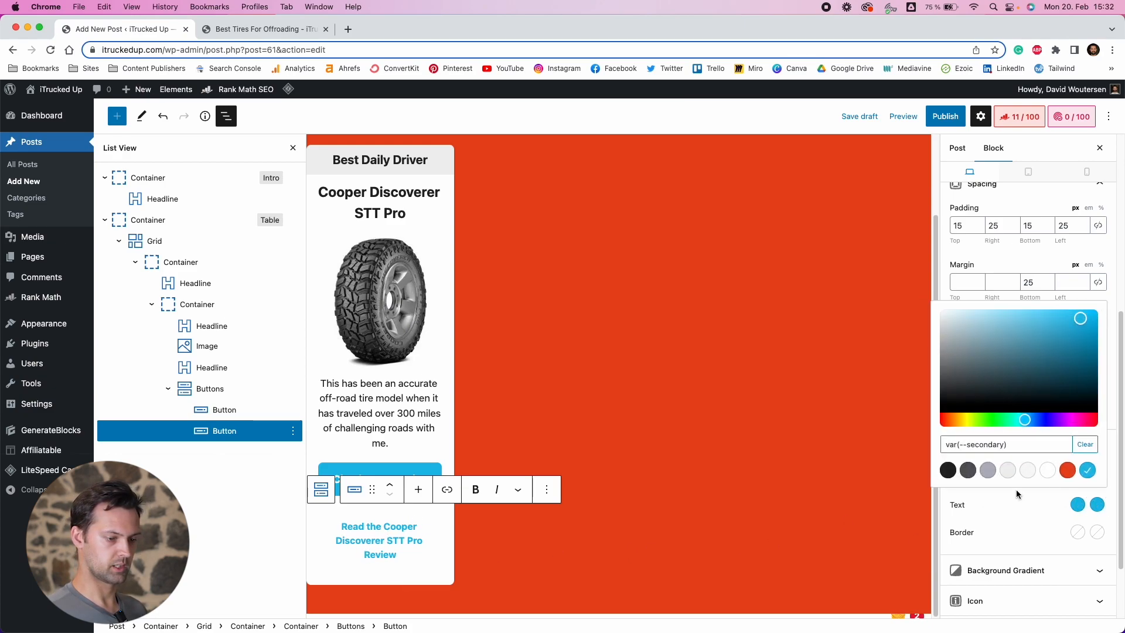
{"action": "left_click", "coordinate": [953, 473]}
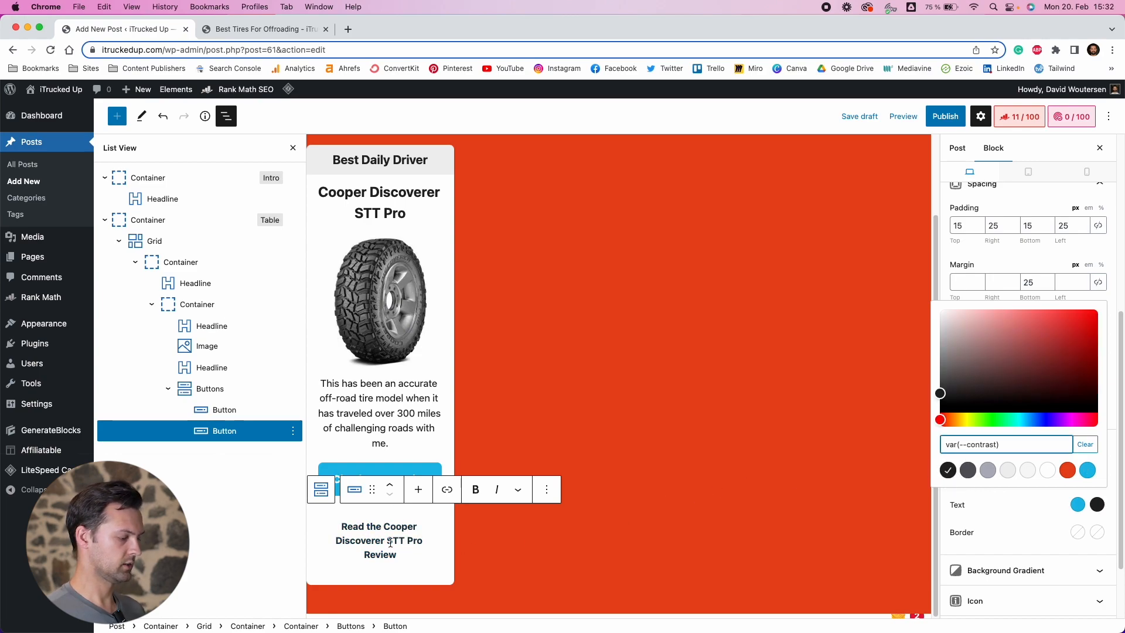
{"action": "left_click", "coordinate": [448, 490]}
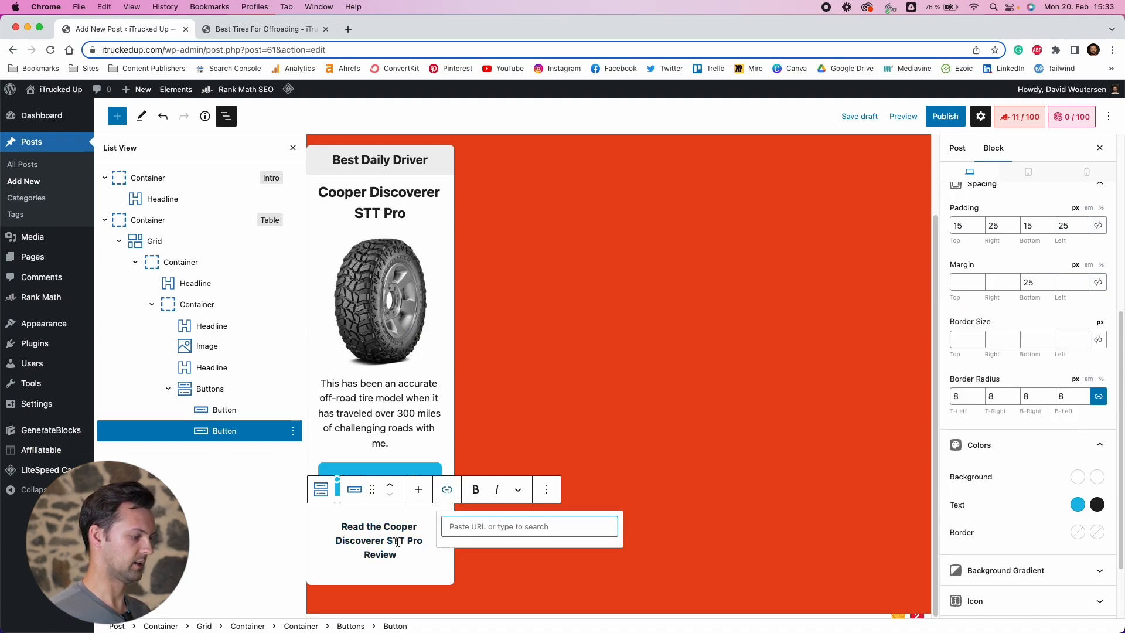
{"action": "left_click", "coordinate": [387, 434]}
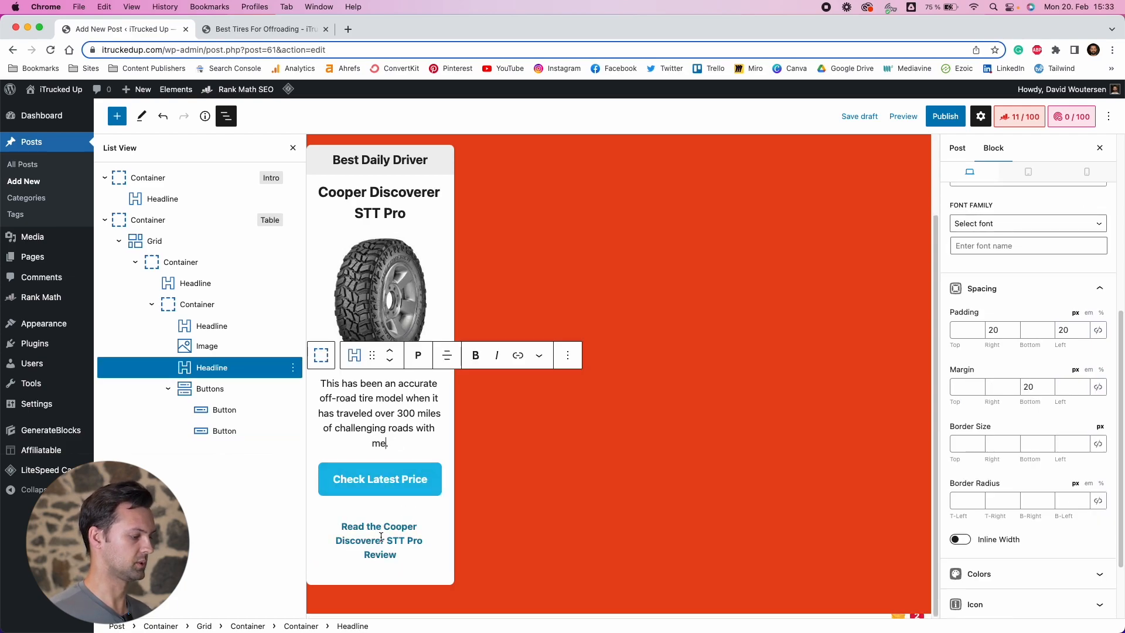
{"action": "left_click", "coordinate": [379, 539]}
{"action": "left_click", "coordinate": [388, 443]}
{"action": "left_click", "coordinate": [387, 525]}
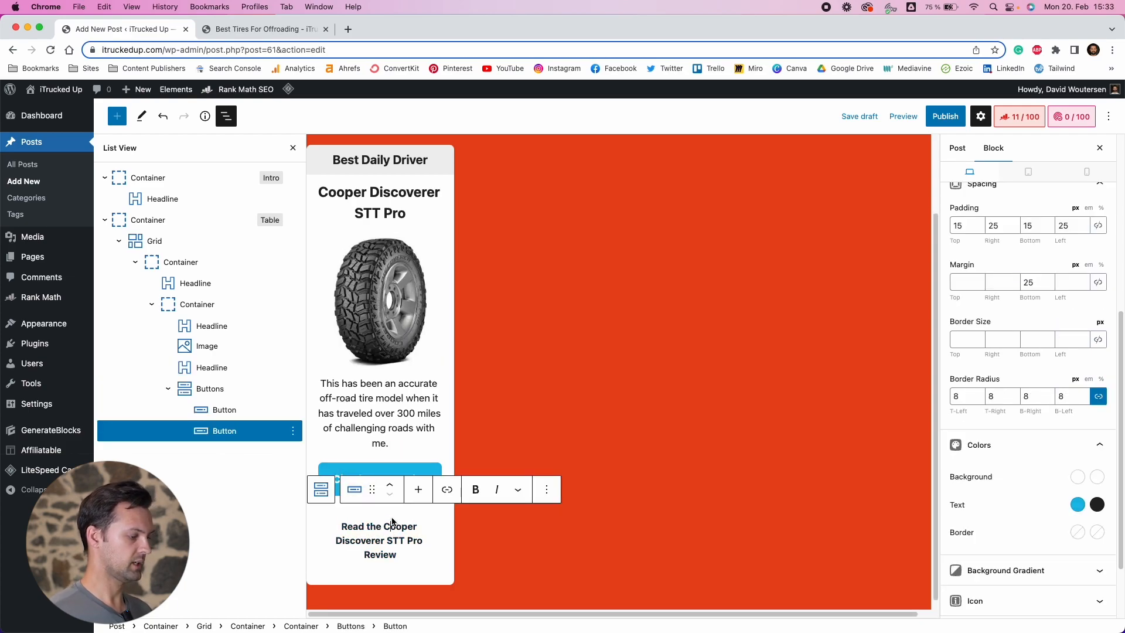
{"action": "left_click", "coordinate": [388, 443]}
Reduce the Check Latest Price button's bottom margin to 2 px
{"action": "left_click", "coordinate": [391, 481]}
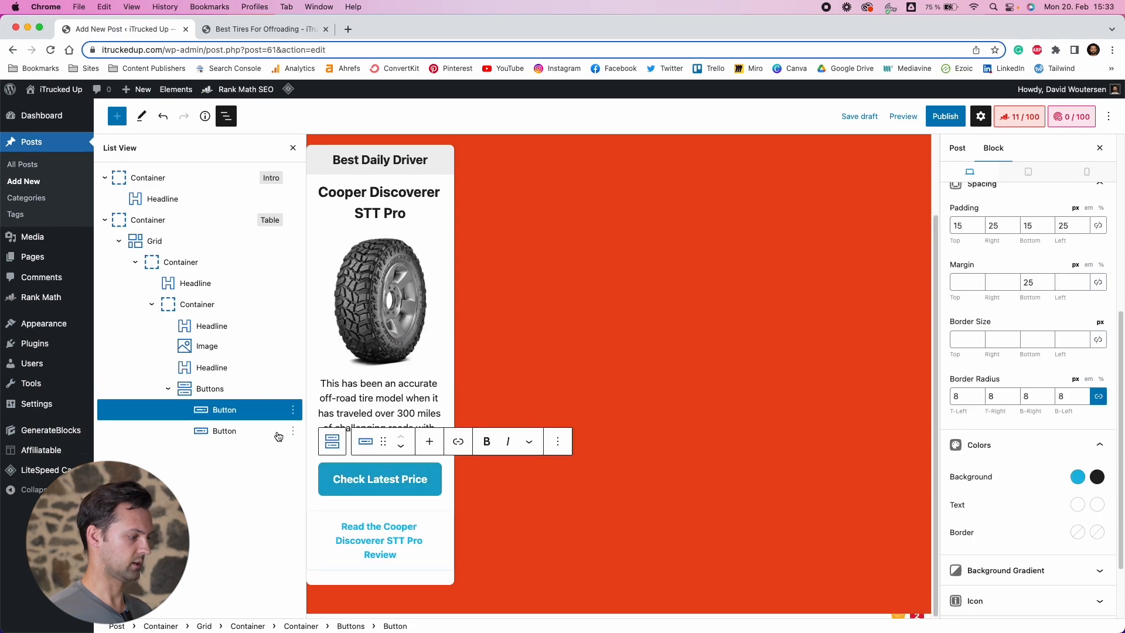
{"action": "left_click", "coordinate": [1035, 284]}
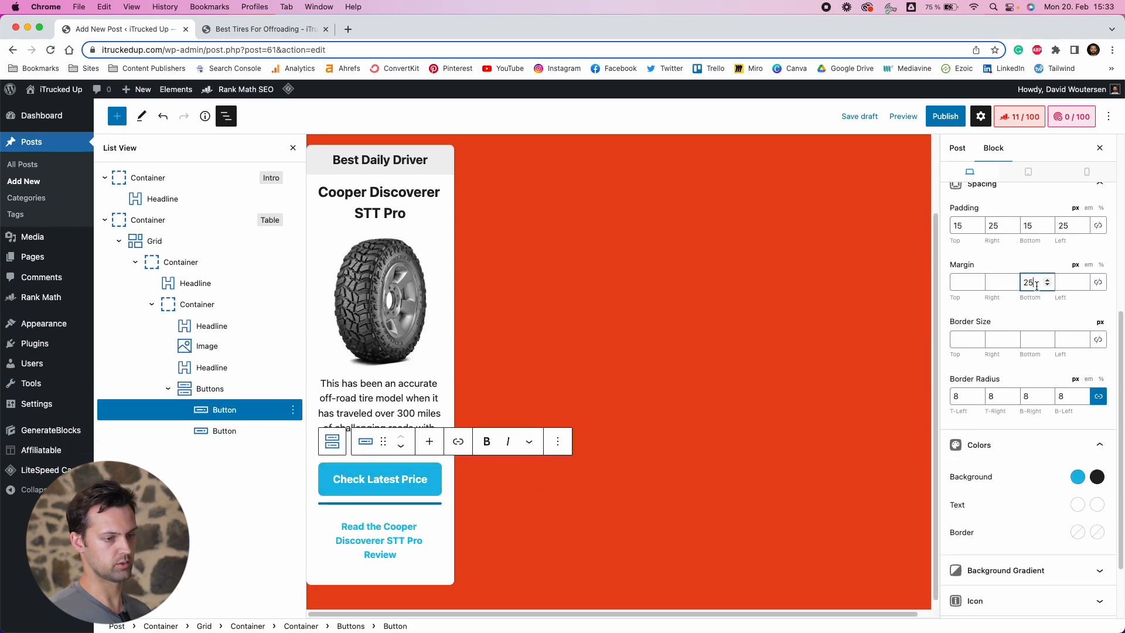
{"action": "key", "text": "BackSpace"}
{"action": "left_click", "coordinate": [379, 421]}
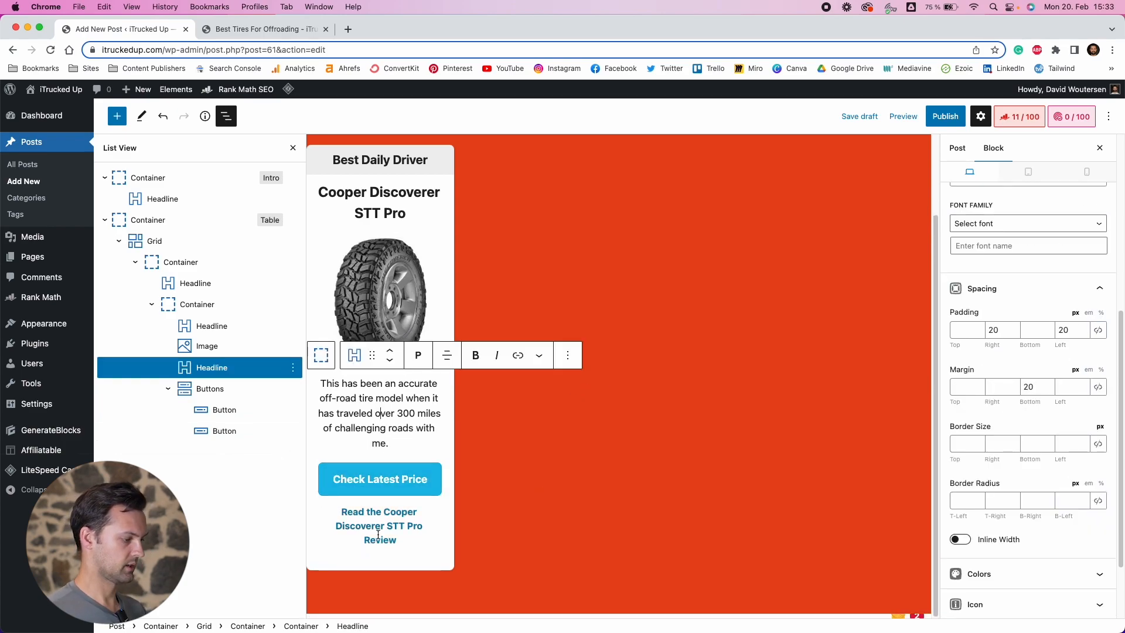
{"action": "left_click", "coordinate": [388, 528]}
{"action": "left_click", "coordinate": [1037, 283]}
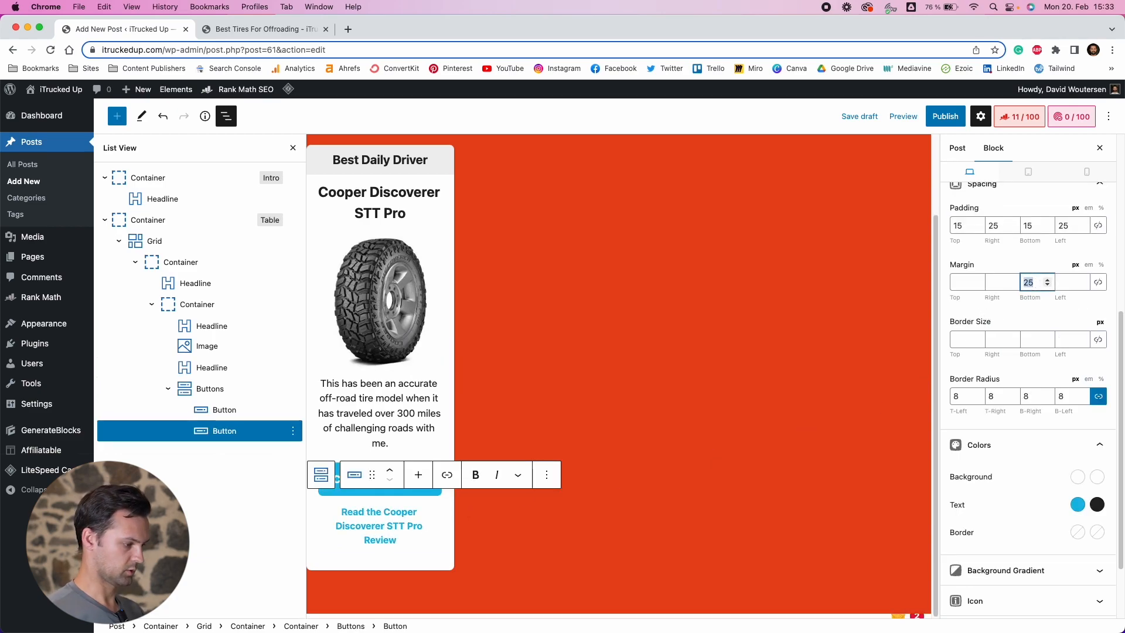
{"action": "left_click", "coordinate": [426, 413]}
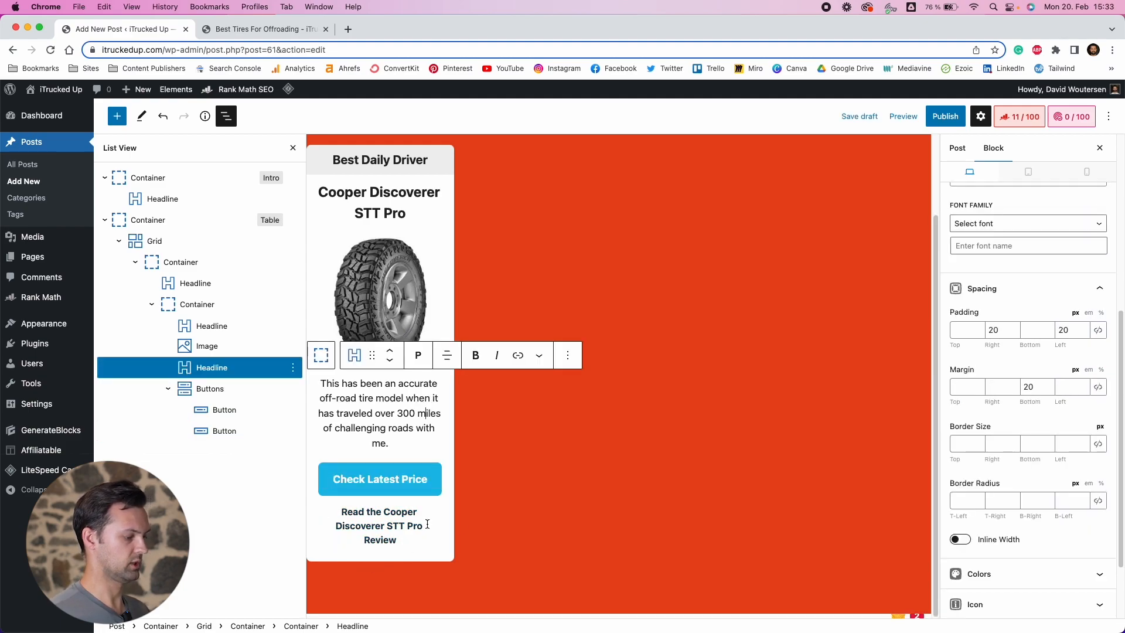
{"action": "left_click", "coordinate": [376, 413]}
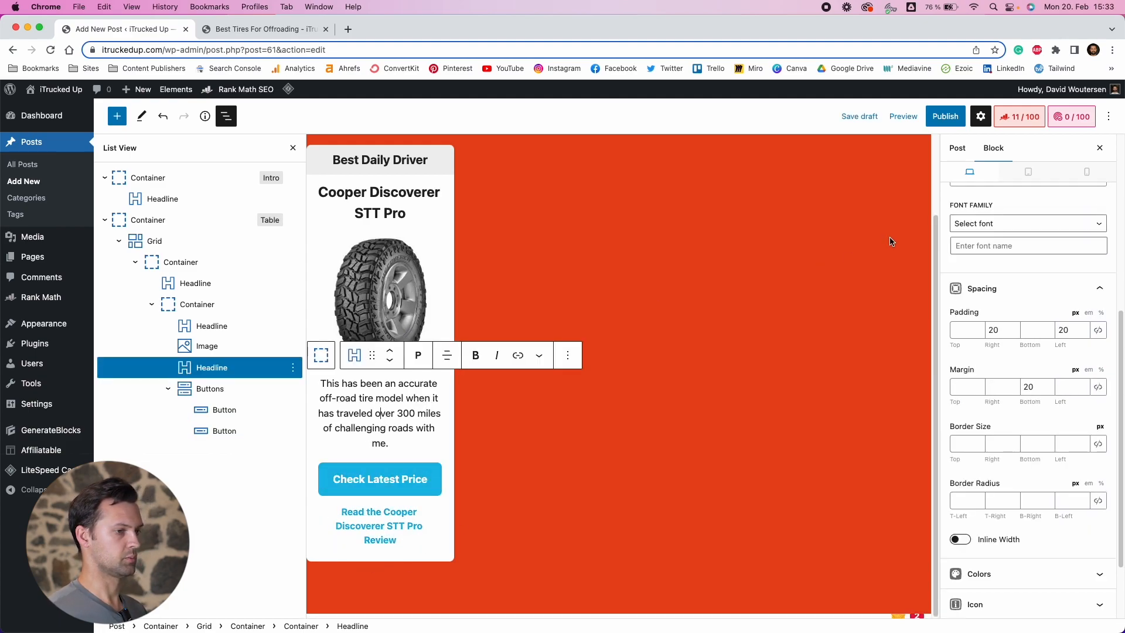
Preview the post in a new tab and review the product card
{"action": "left_click", "coordinate": [903, 116]}
{"action": "left_click", "coordinate": [815, 221]}
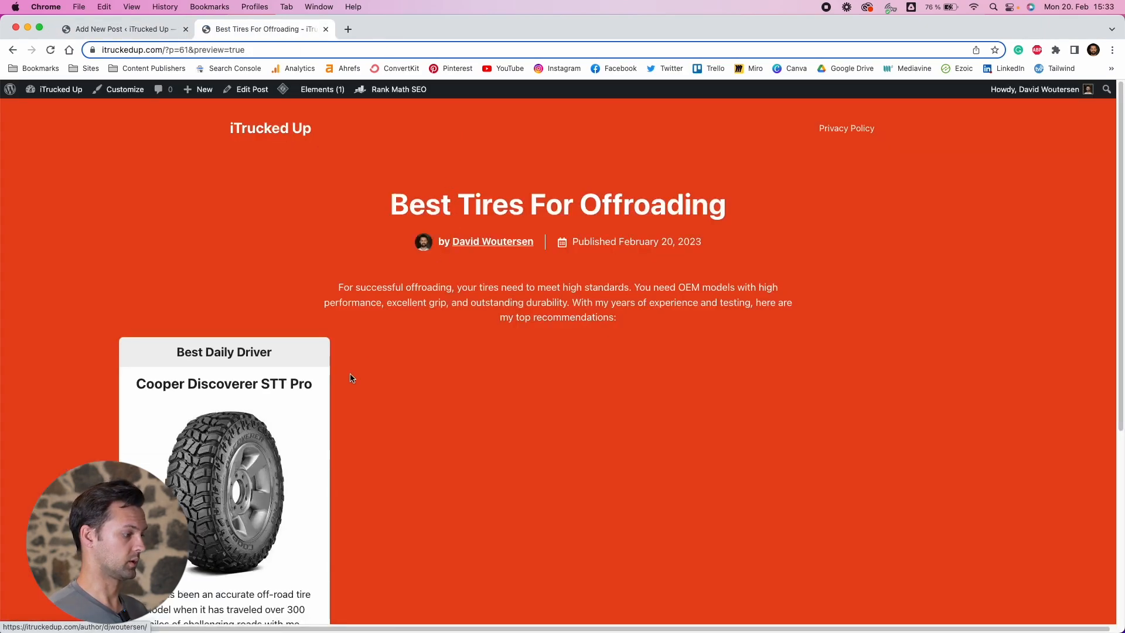
{"action": "scroll", "coordinate": [351, 377], "scroll_direction": "down", "scroll_amount": 5}
{"action": "scroll", "coordinate": [503, 258], "scroll_direction": "up", "scroll_amount": 3}
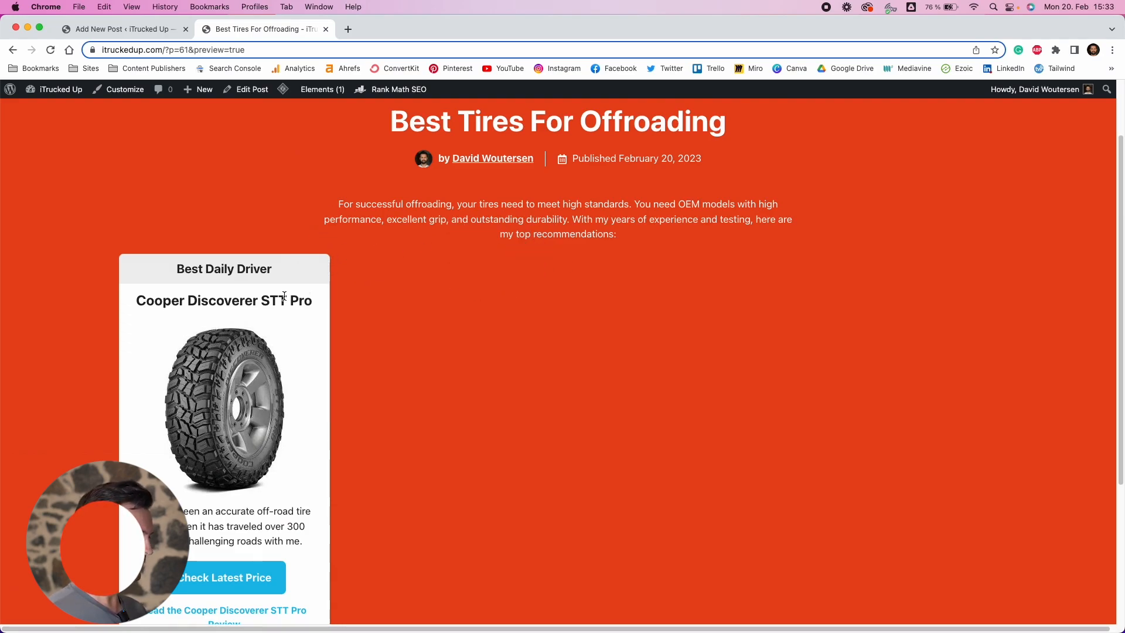
{"action": "left_click", "coordinate": [133, 35]}
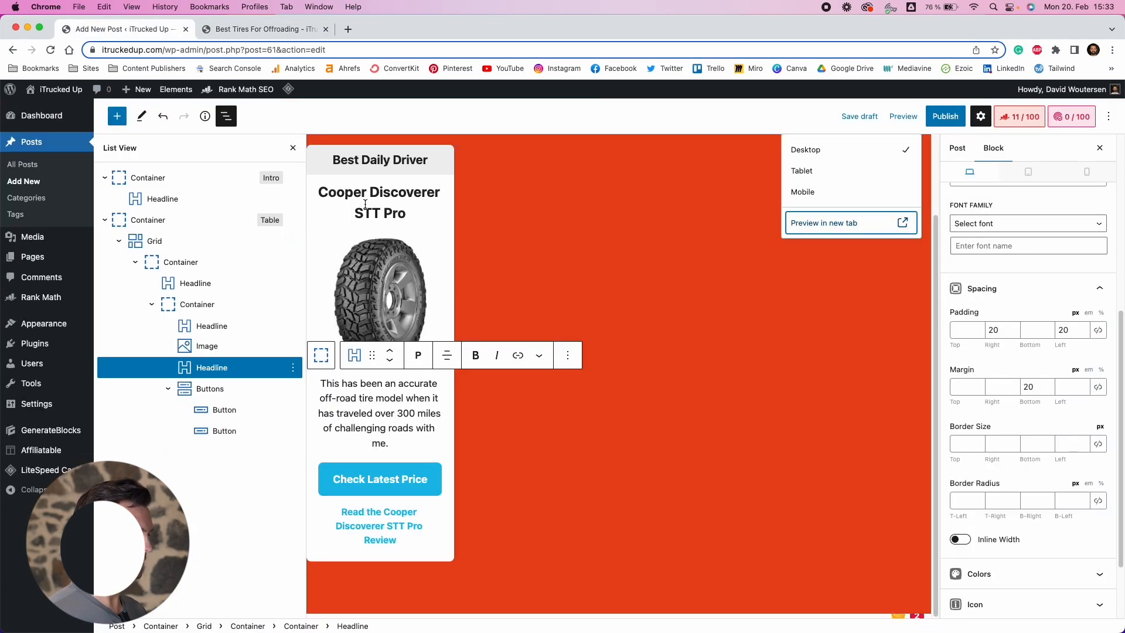
{"action": "left_click", "coordinate": [135, 262]}
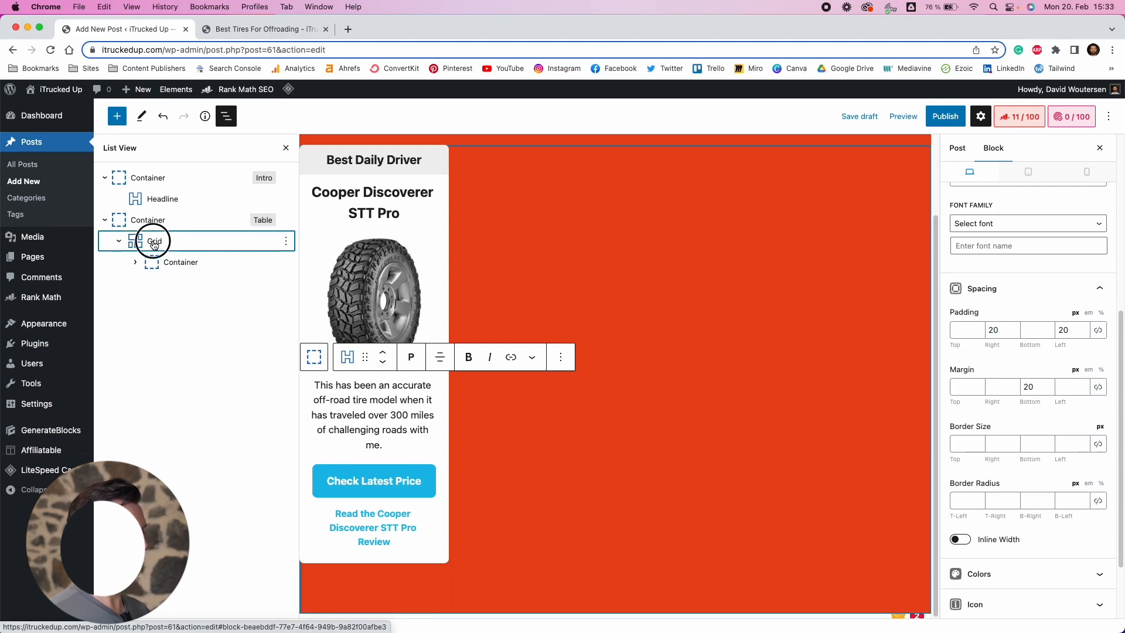
{"action": "left_click", "coordinate": [151, 241]}
{"action": "left_click", "coordinate": [179, 268]}
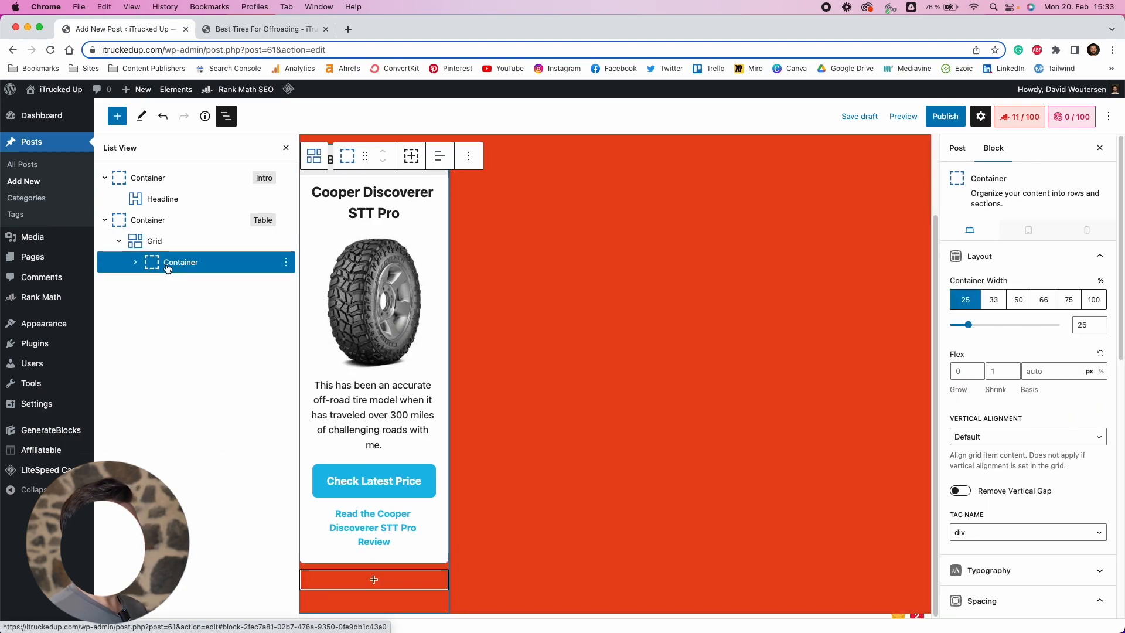
{"action": "left_click", "coordinate": [154, 241]}
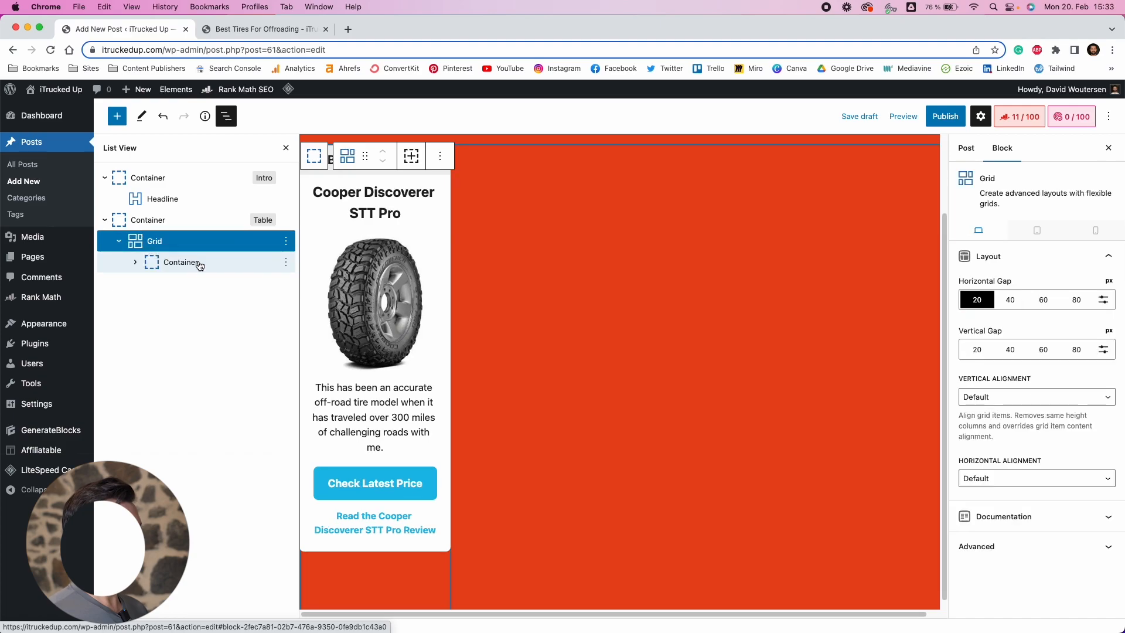
{"action": "left_click", "coordinate": [412, 156]}
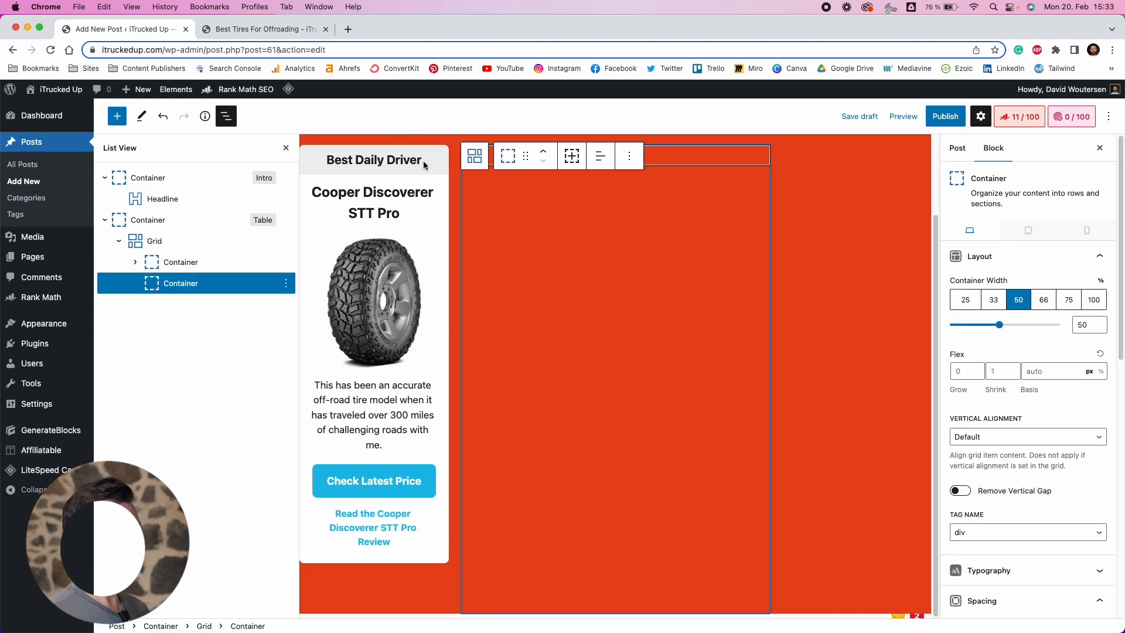
{"action": "left_click", "coordinate": [629, 156]}
{"action": "left_click", "coordinate": [658, 361]}
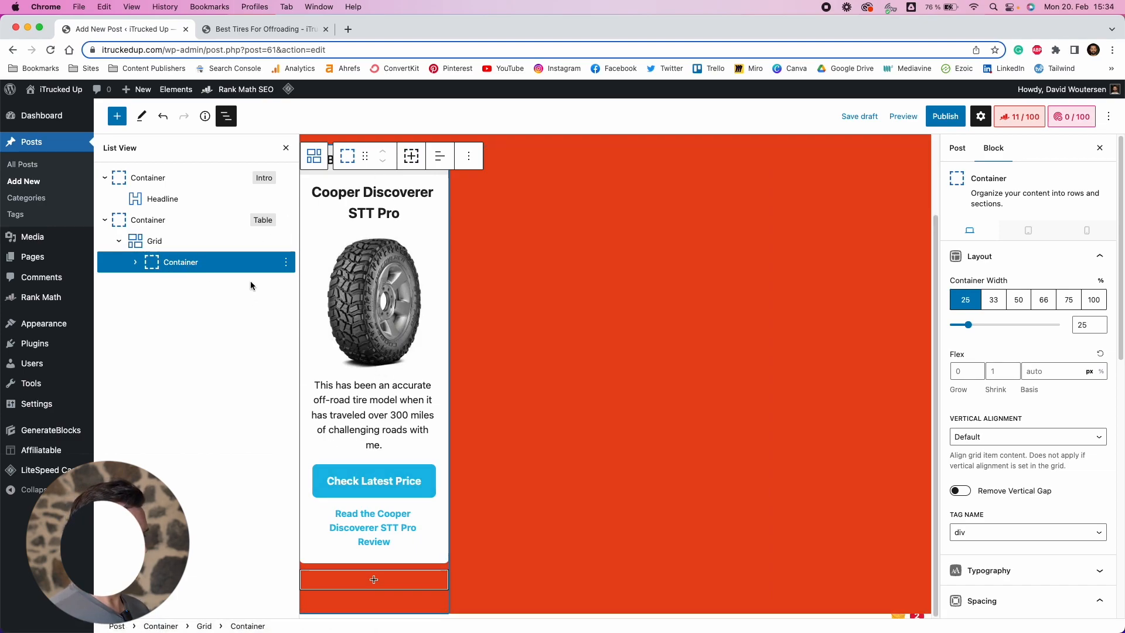
Duplicate the product card container three times so the grid holds four cards
{"action": "left_click", "coordinate": [286, 262]}
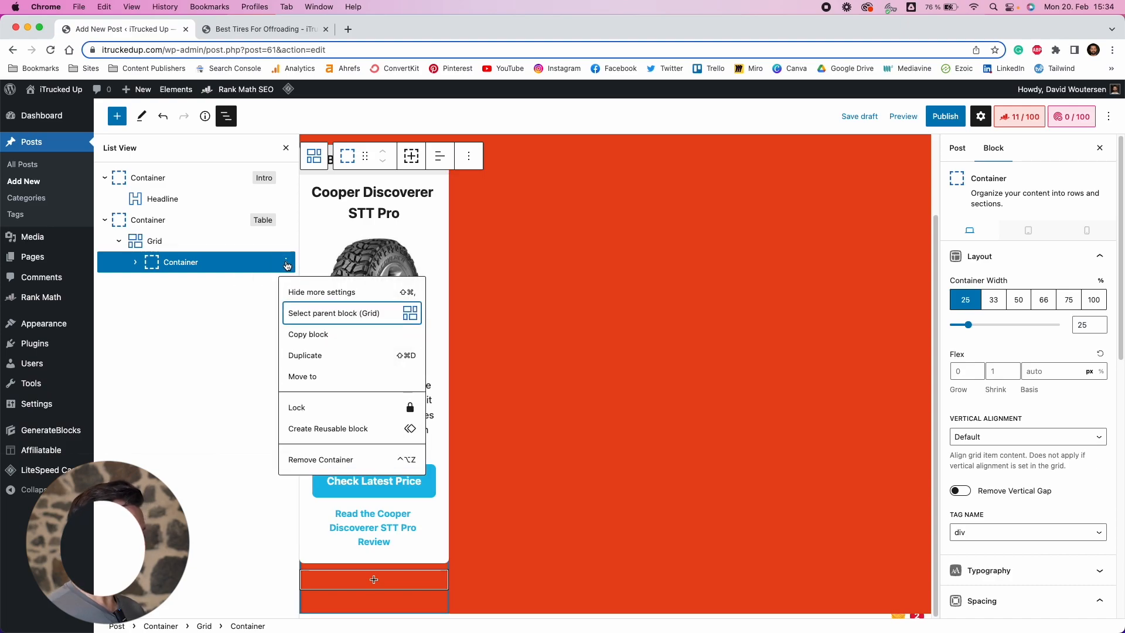
{"action": "left_click", "coordinate": [306, 355]}
{"action": "left_click", "coordinate": [286, 283]}
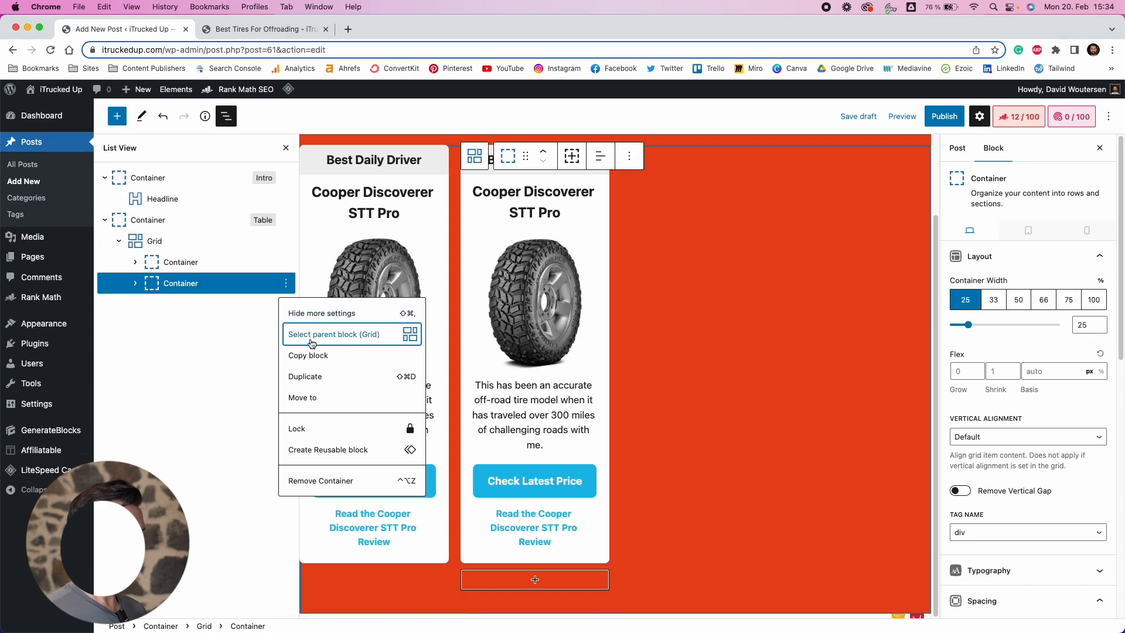
{"action": "left_click", "coordinate": [309, 371]}
{"action": "left_click", "coordinate": [285, 304]}
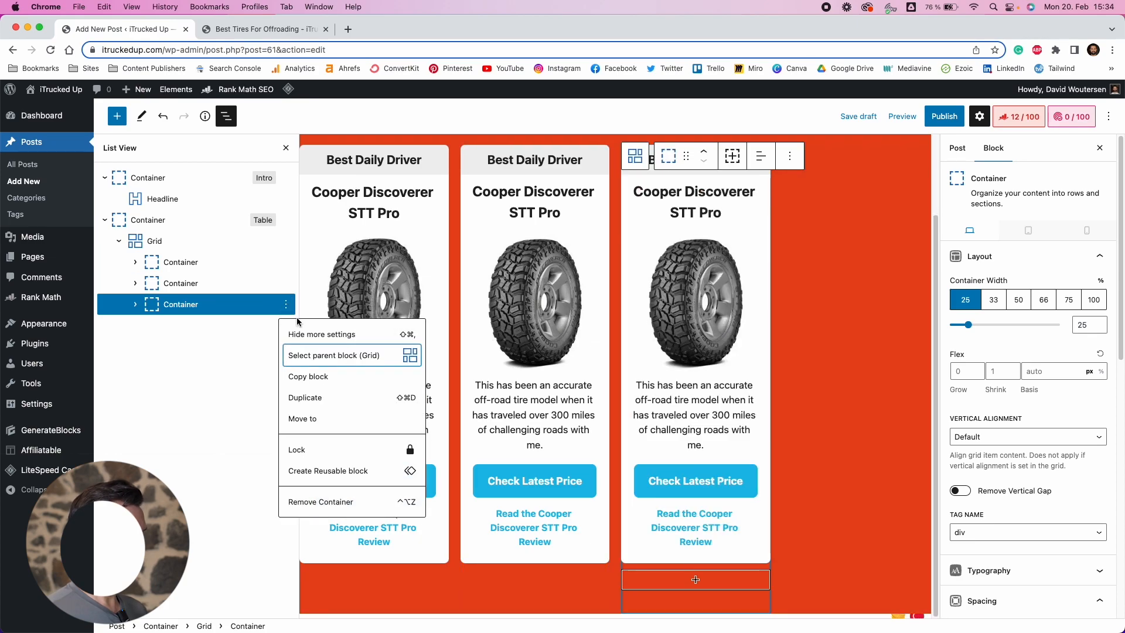
{"action": "left_click", "coordinate": [317, 398]}
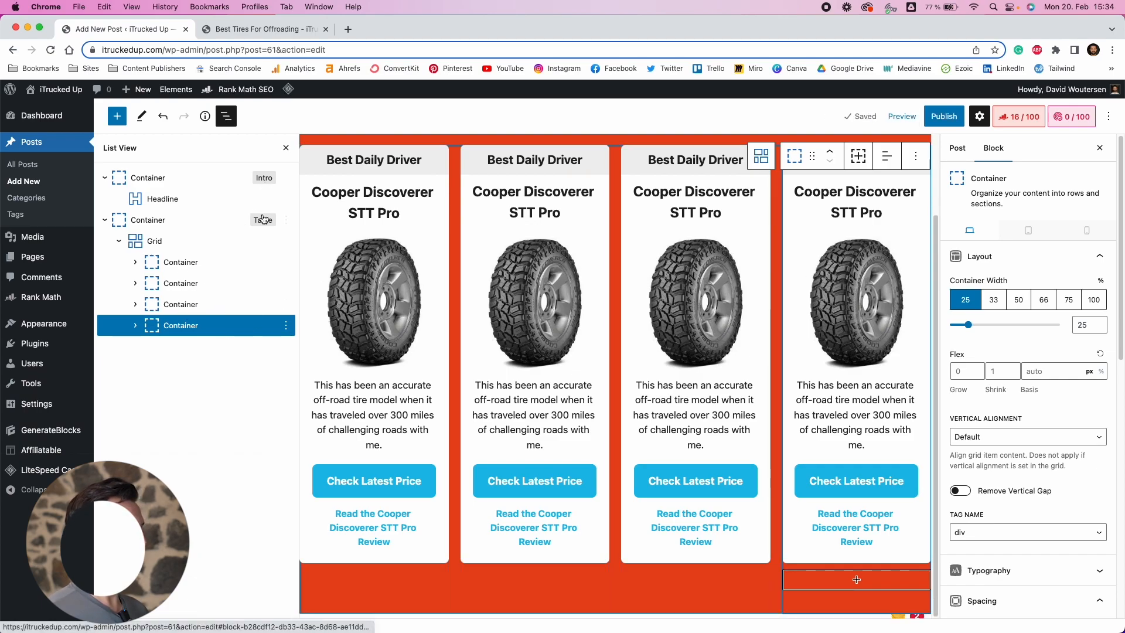
Give the first card container the HTML anchor Cooper
{"action": "left_click", "coordinate": [223, 268]}
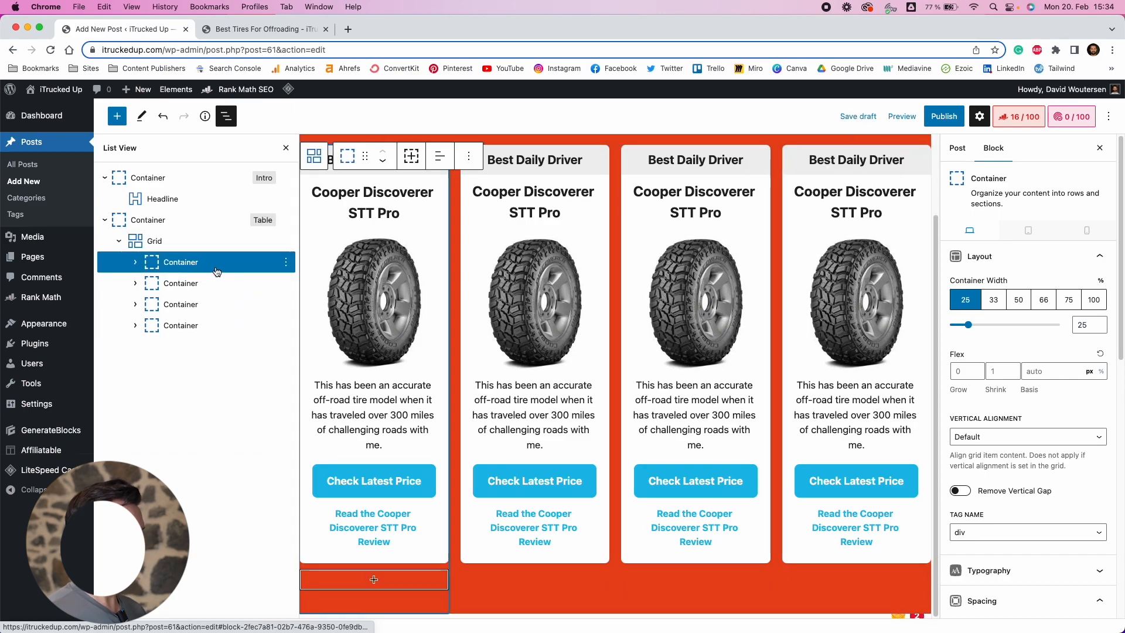
{"action": "scroll", "coordinate": [990, 528], "scroll_direction": "down", "scroll_amount": 10}
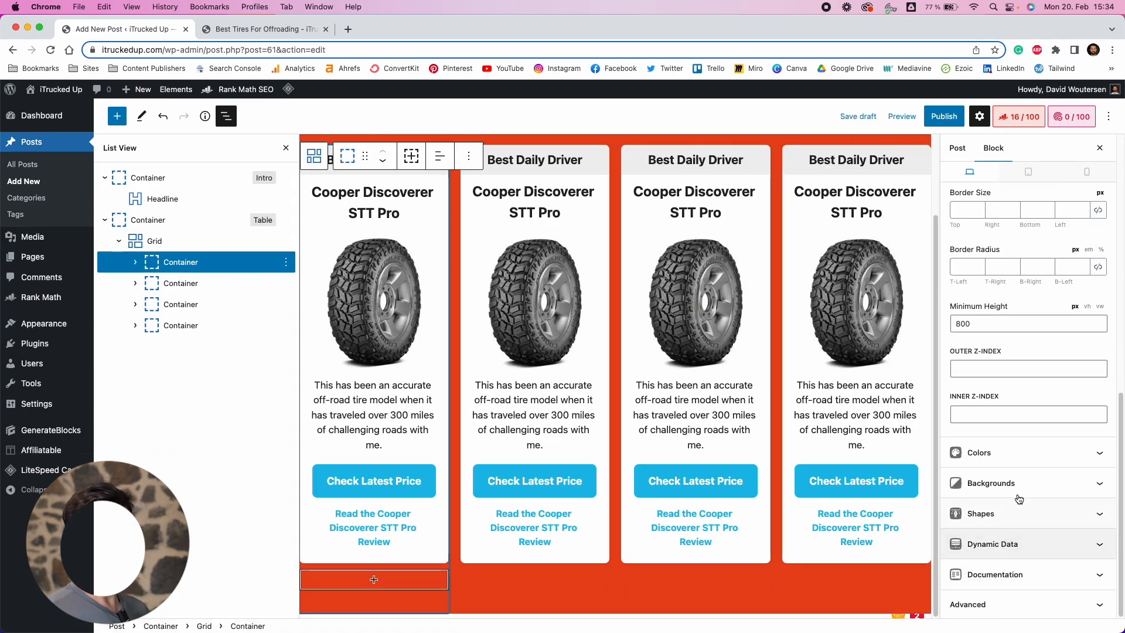
{"action": "left_click", "coordinate": [990, 604]}
{"action": "left_click", "coordinate": [1001, 504]}
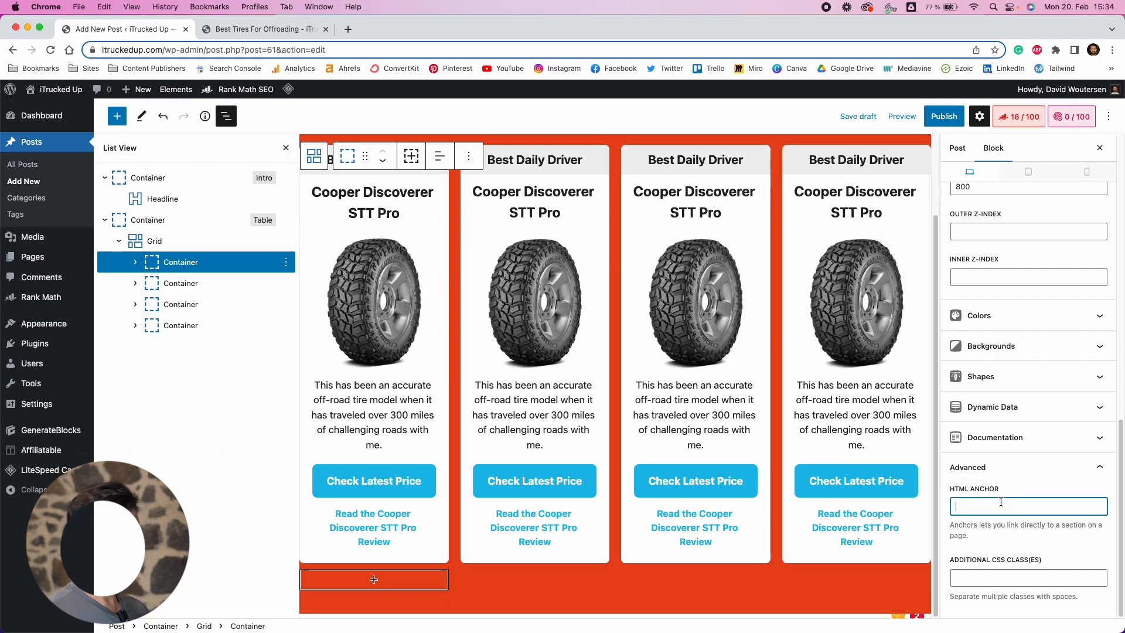
{"action": "type", "text": "Copp"}
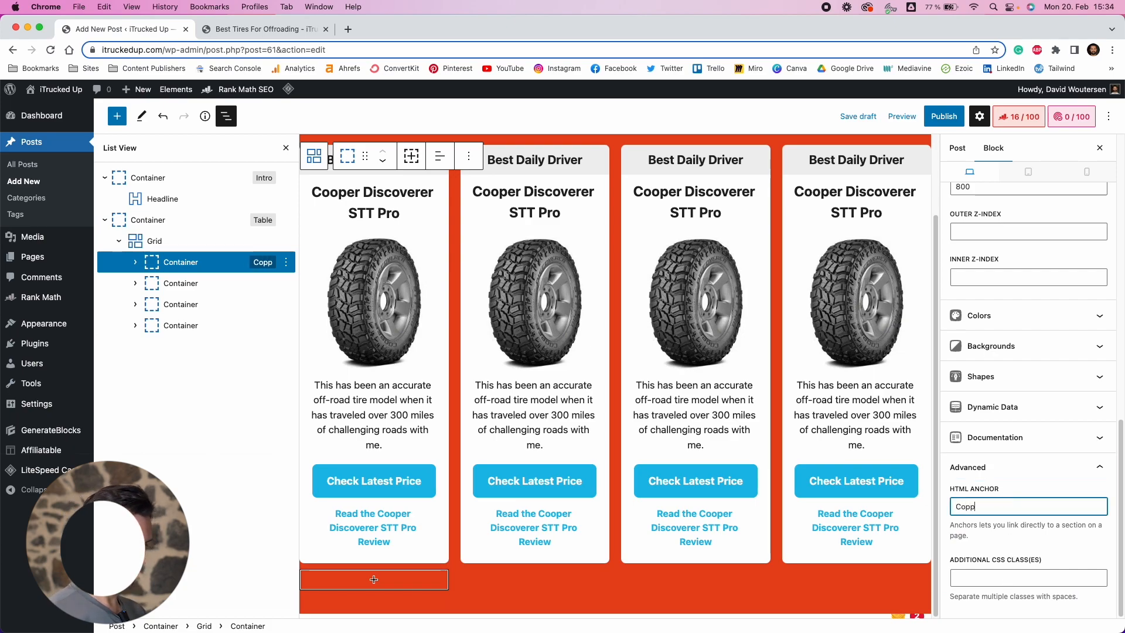
{"action": "type", "text": "er"}
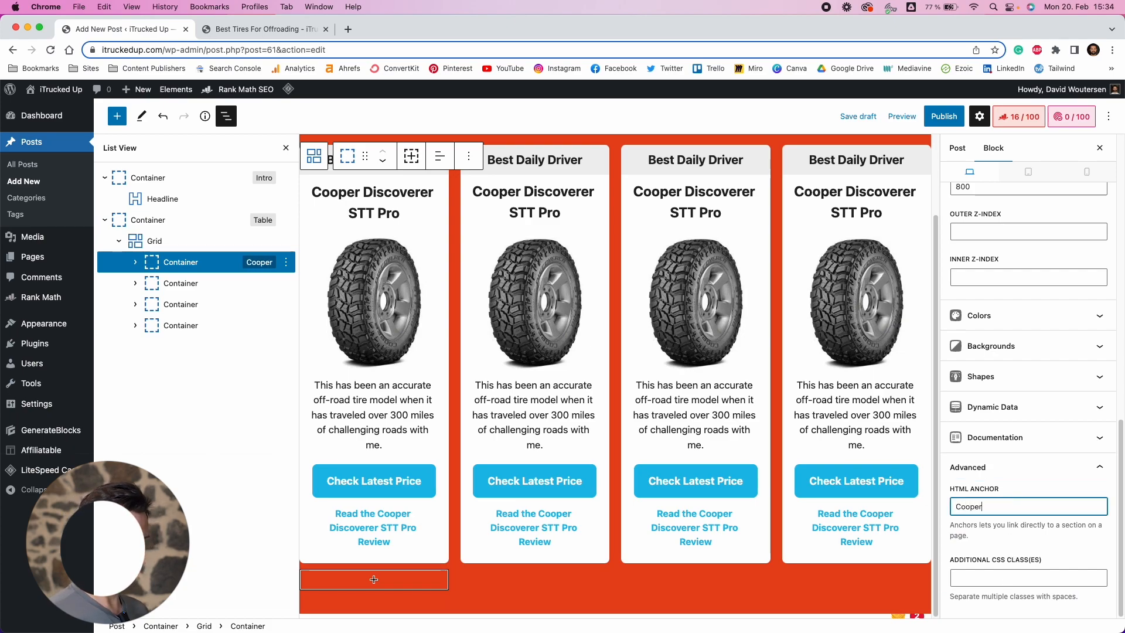
Give the second card container the HTML anchor Goodyear
{"action": "left_click", "coordinate": [217, 286]}
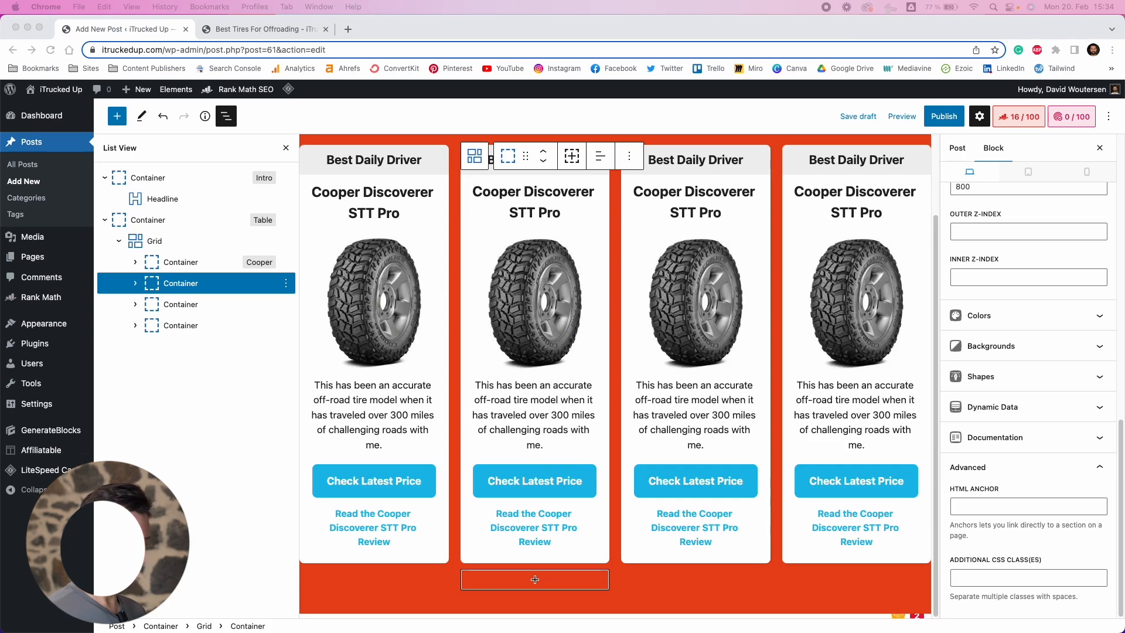
{"action": "left_click", "coordinate": [1025, 504]}
{"action": "type", "text": "Goodyear"}
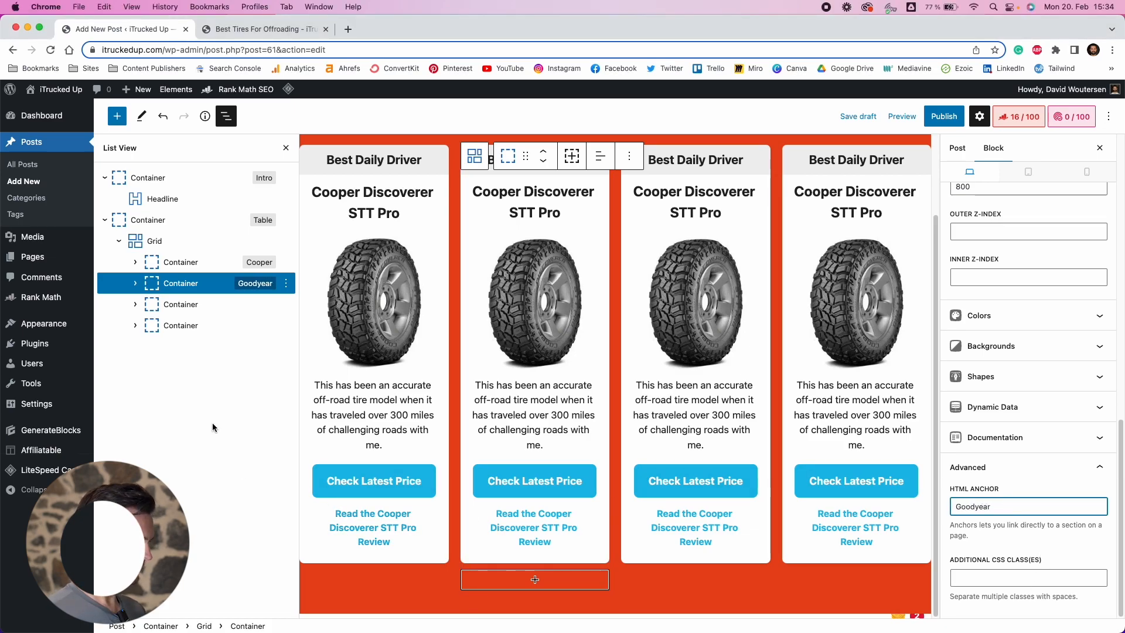
Give the third card container the HTML anchor Goodrich
{"action": "left_click", "coordinate": [217, 306]}
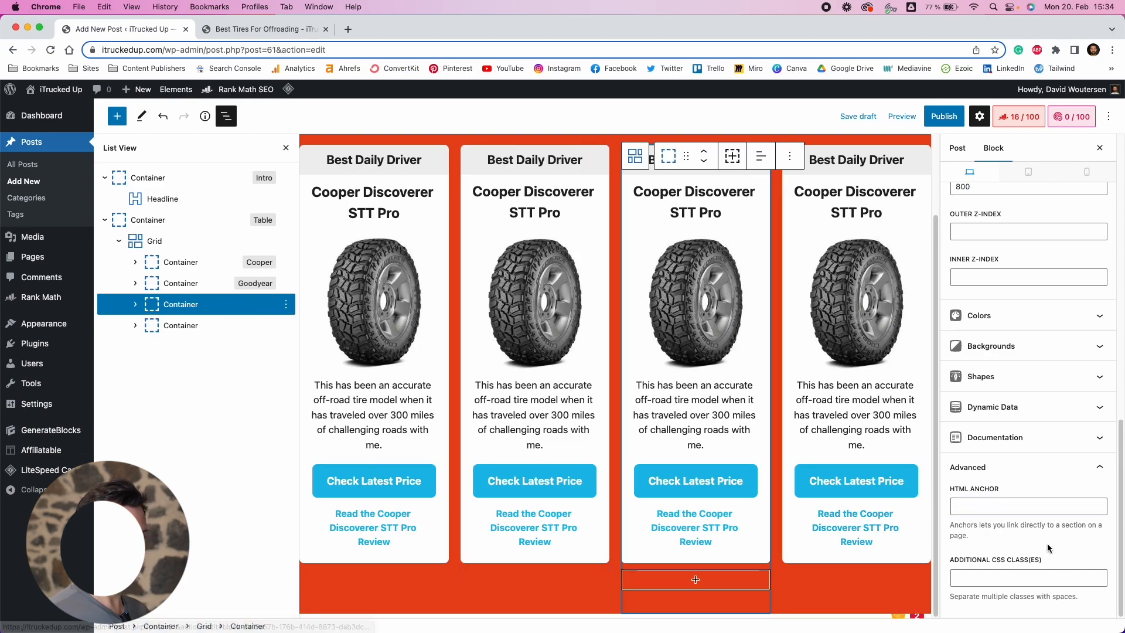
{"action": "left_click", "coordinate": [1017, 510]}
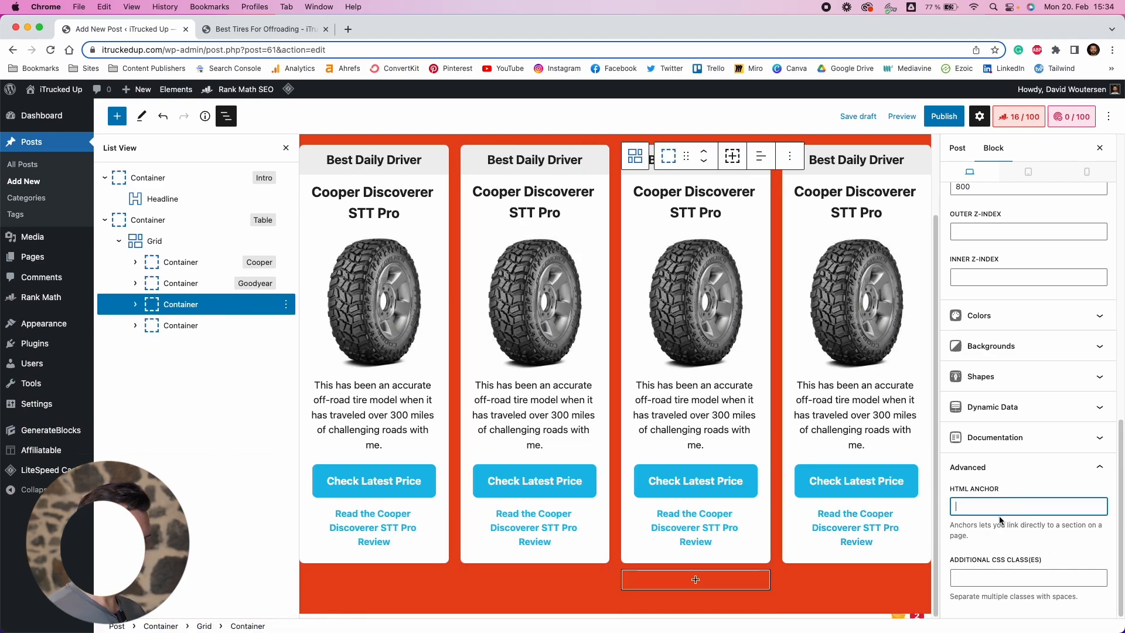
{"action": "type", "text": "Goodrich"}
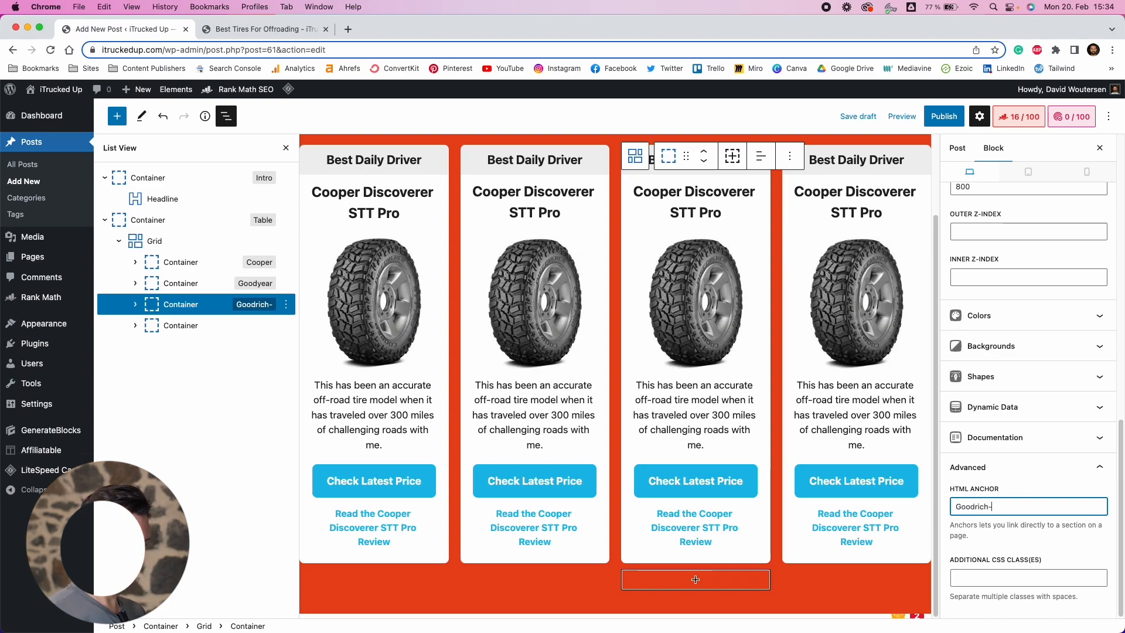
Give the fourth card container the HTML anchor General
{"action": "left_click", "coordinate": [234, 326]}
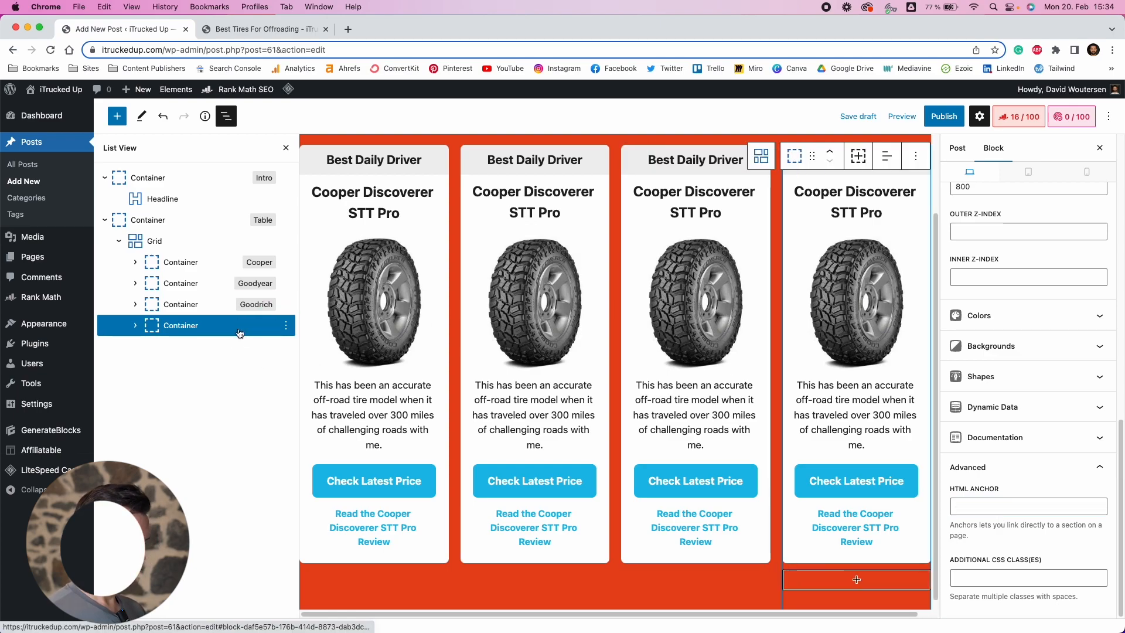
{"action": "left_click", "coordinate": [989, 502]}
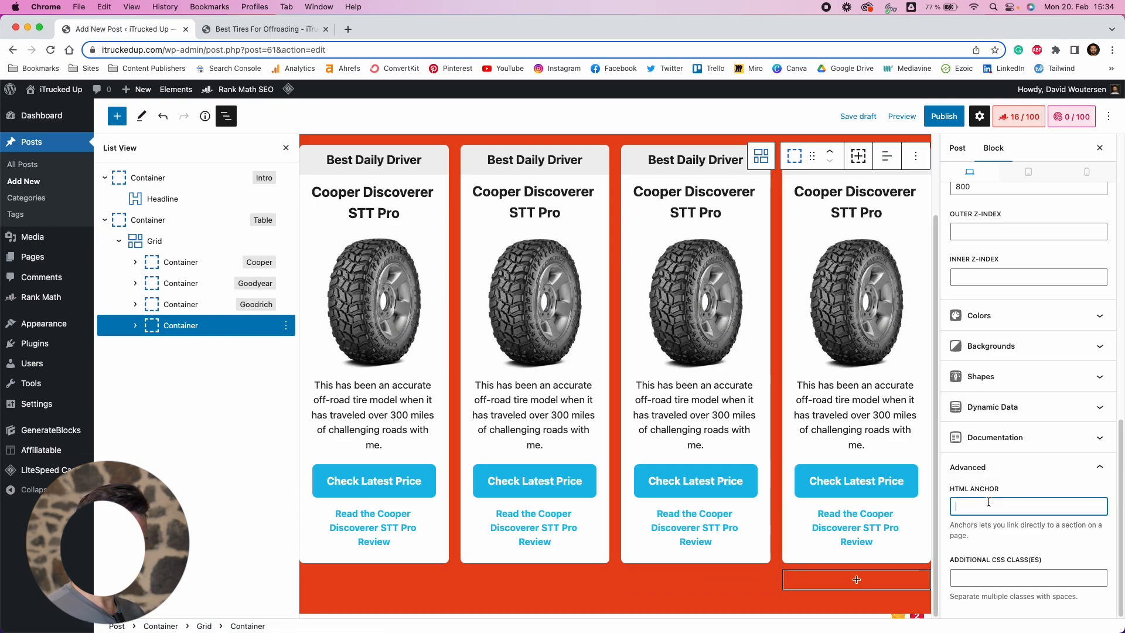
{"action": "type", "text": "General"}
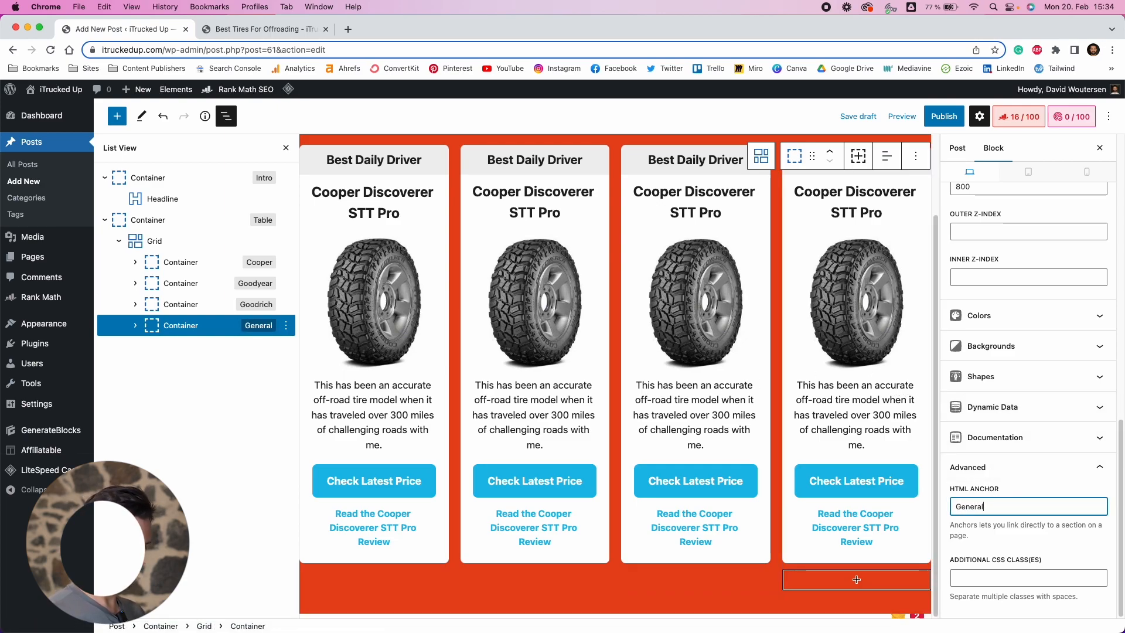
{"action": "left_click", "coordinate": [165, 378]}
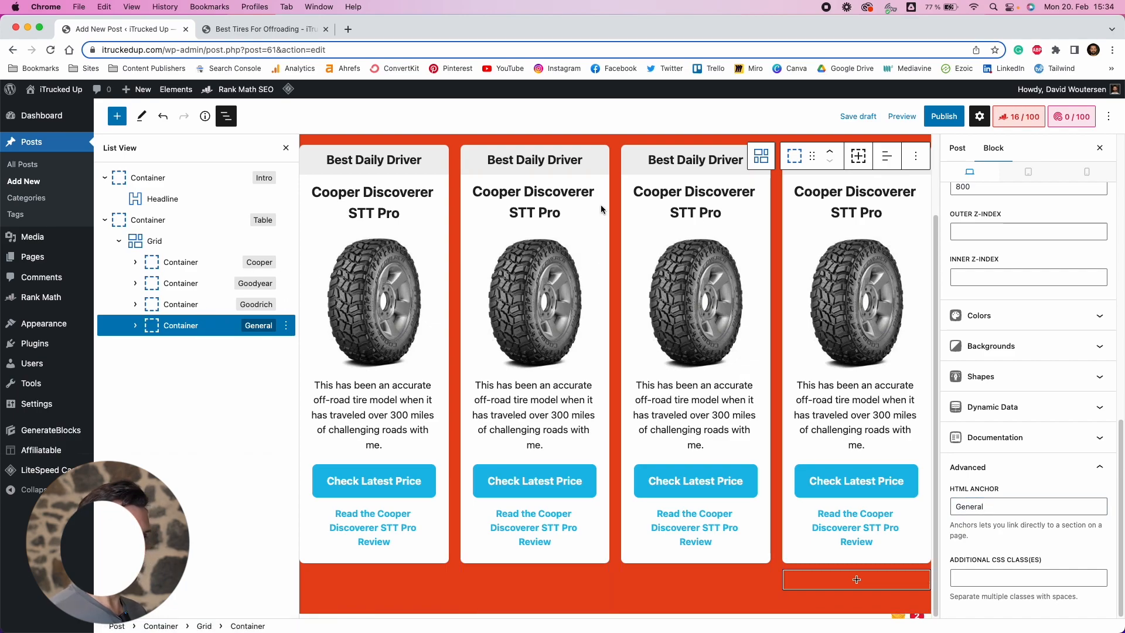
Fill the other cards with Goodyear Wrangler MT/R with Kevlar, BF Goodrich Mud-Terrain T/A KM3 and General Grabber X3 labels, images and descriptions
{"action": "scroll", "coordinate": [698, 385], "scroll_direction": "up", "scroll_amount": 1}
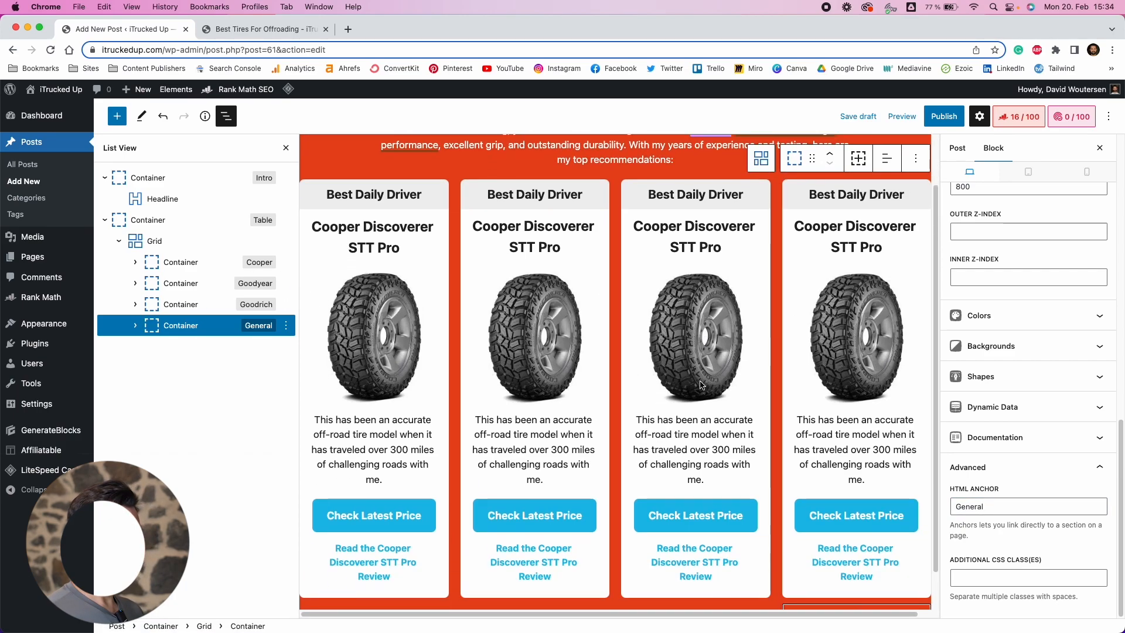
{"action": "left_click", "coordinate": [517, 228]}
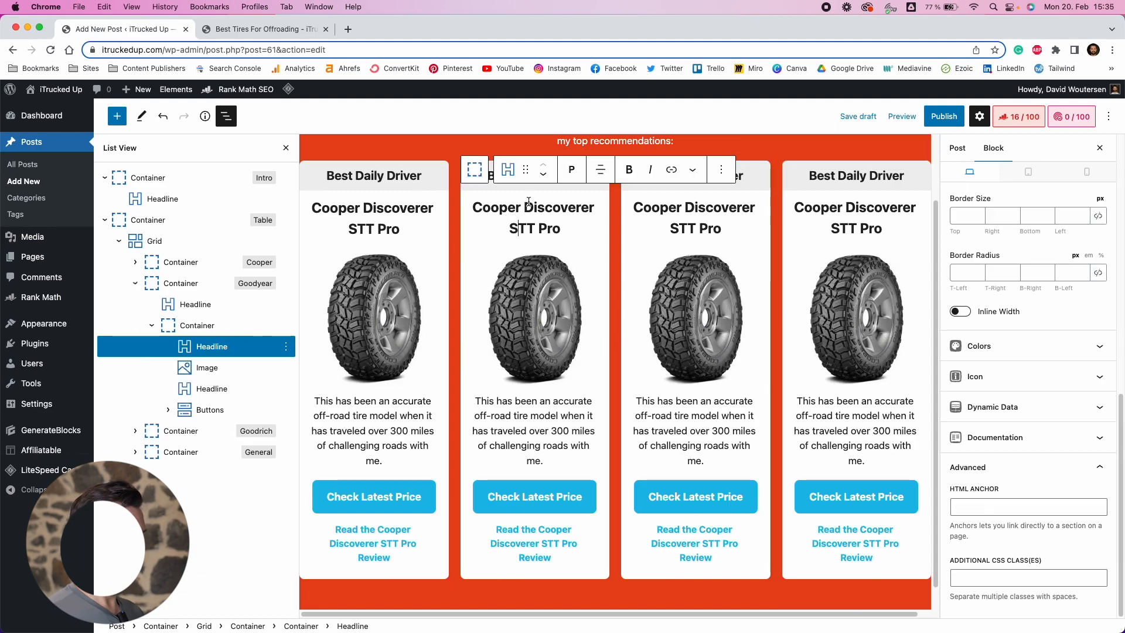
{"action": "left_click", "coordinate": [491, 176]}
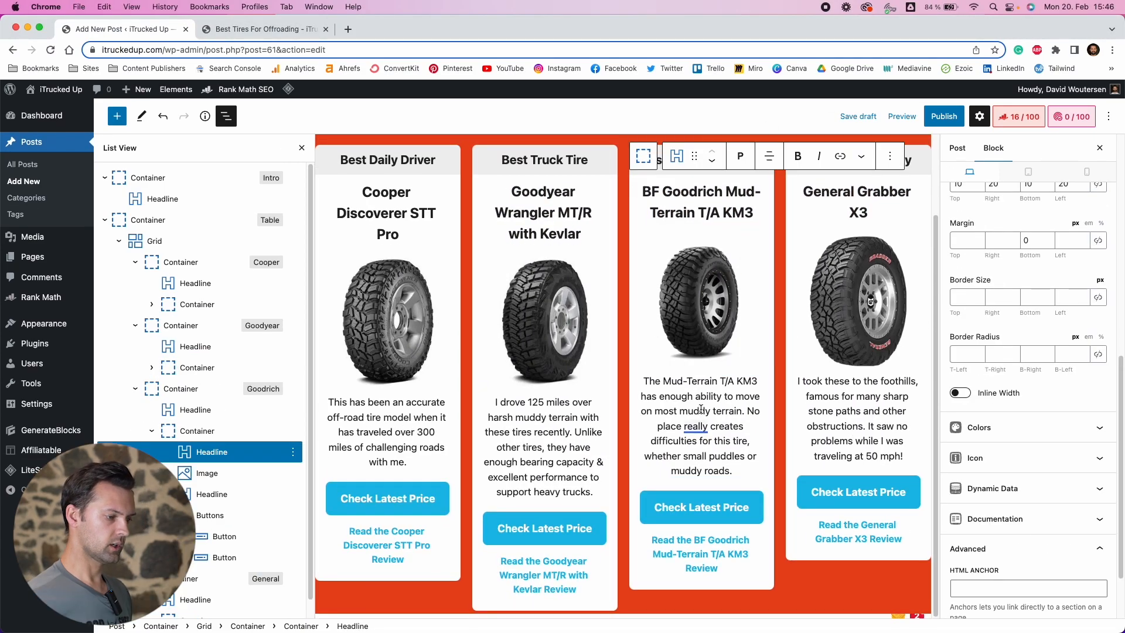
{"action": "left_click", "coordinate": [677, 410]}
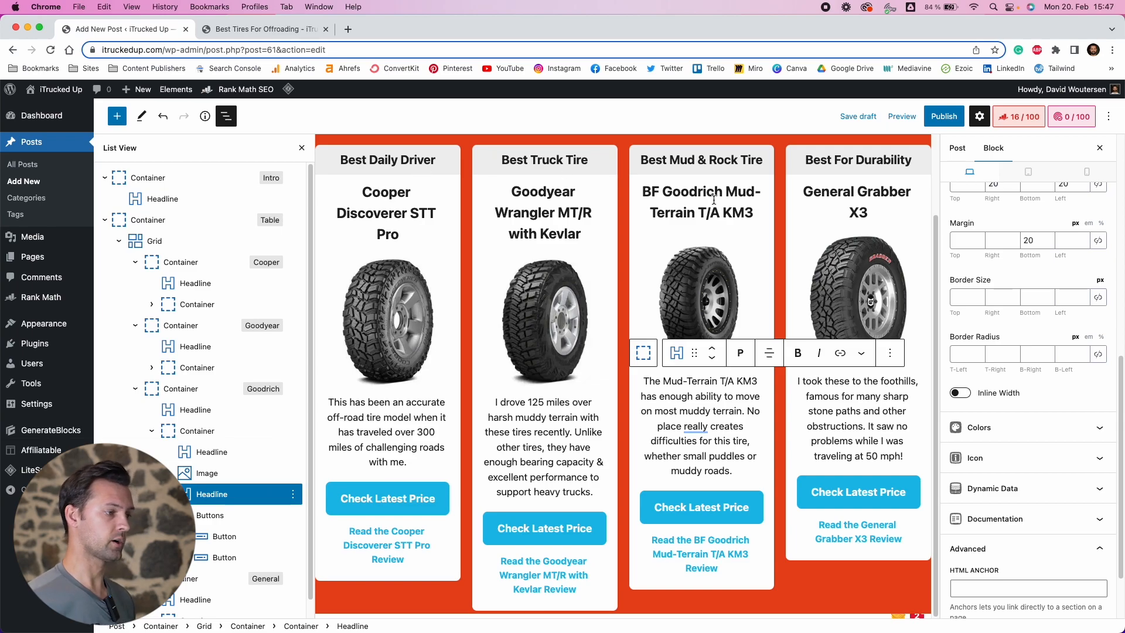
Inspect the cards' headlines, descriptions and review links
{"action": "left_click", "coordinate": [857, 165]}
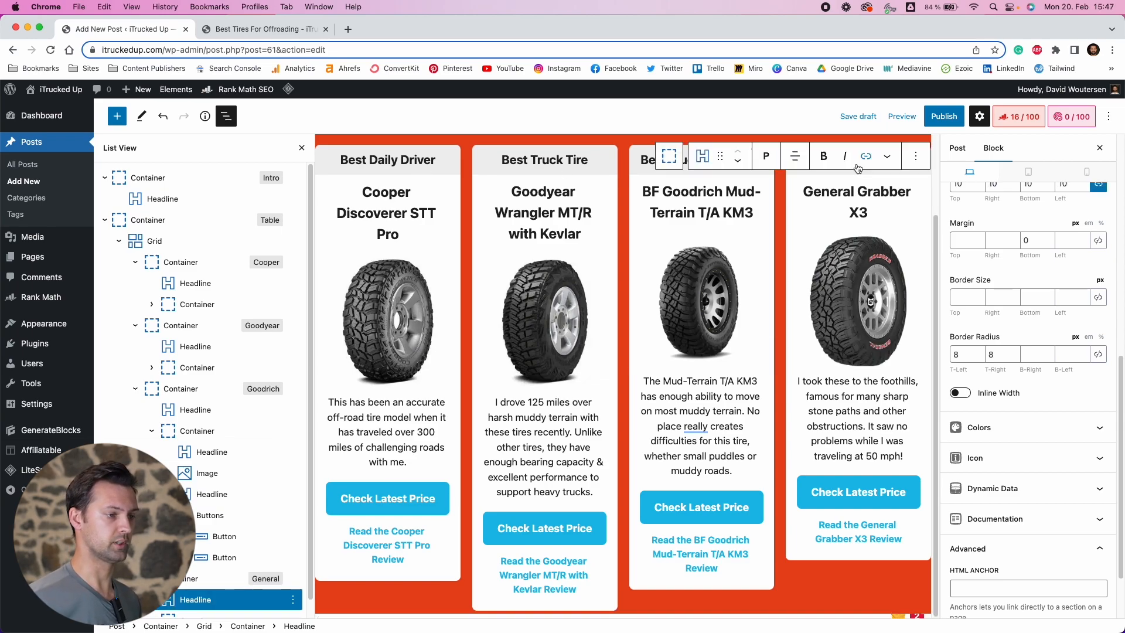
{"action": "left_click", "coordinate": [851, 208]}
{"action": "left_click", "coordinate": [841, 406]}
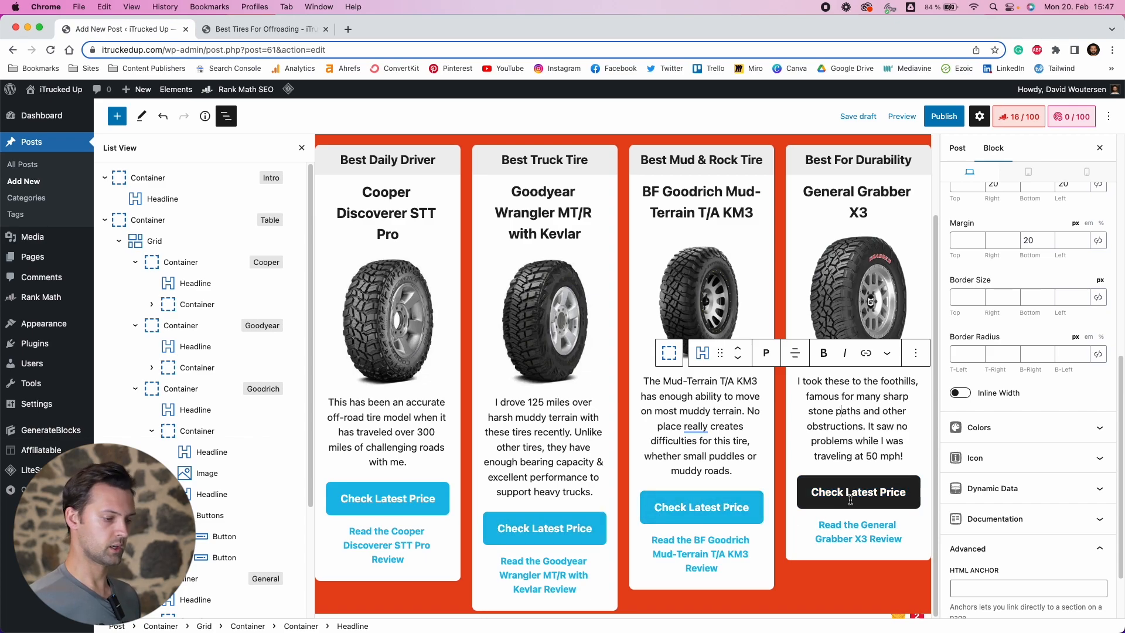
{"action": "left_click", "coordinate": [866, 542]}
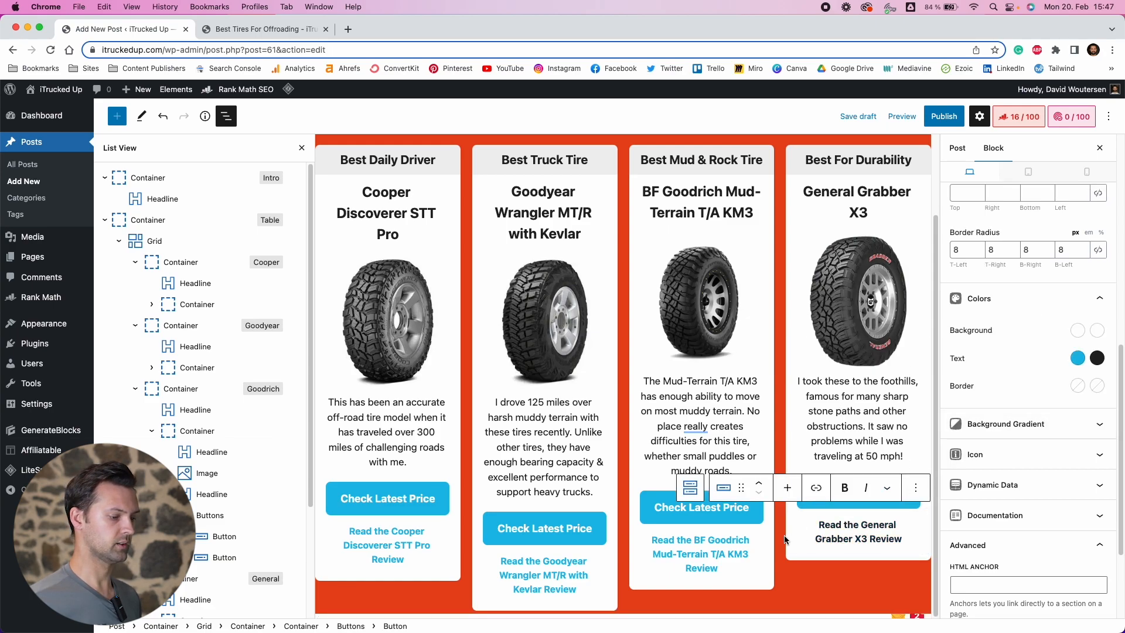
{"action": "left_click", "coordinate": [703, 554]}
{"action": "left_click", "coordinate": [556, 561]}
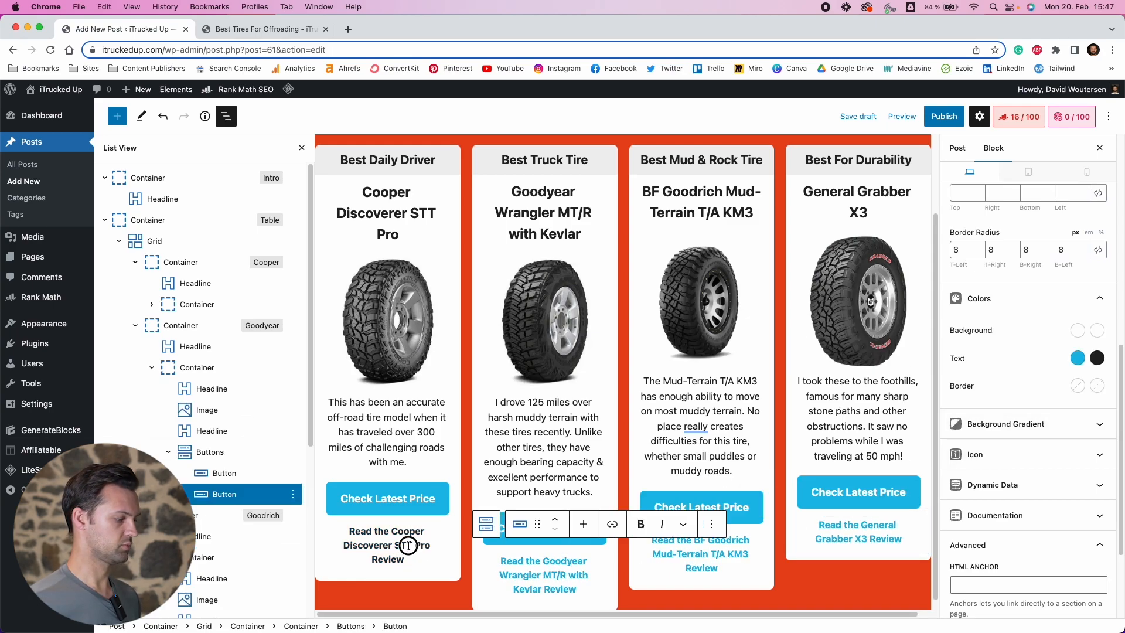
Remove the Cooper card's review link button, then undo the removal
{"action": "left_click", "coordinate": [387, 545]}
{"action": "left_click", "coordinate": [293, 431]}
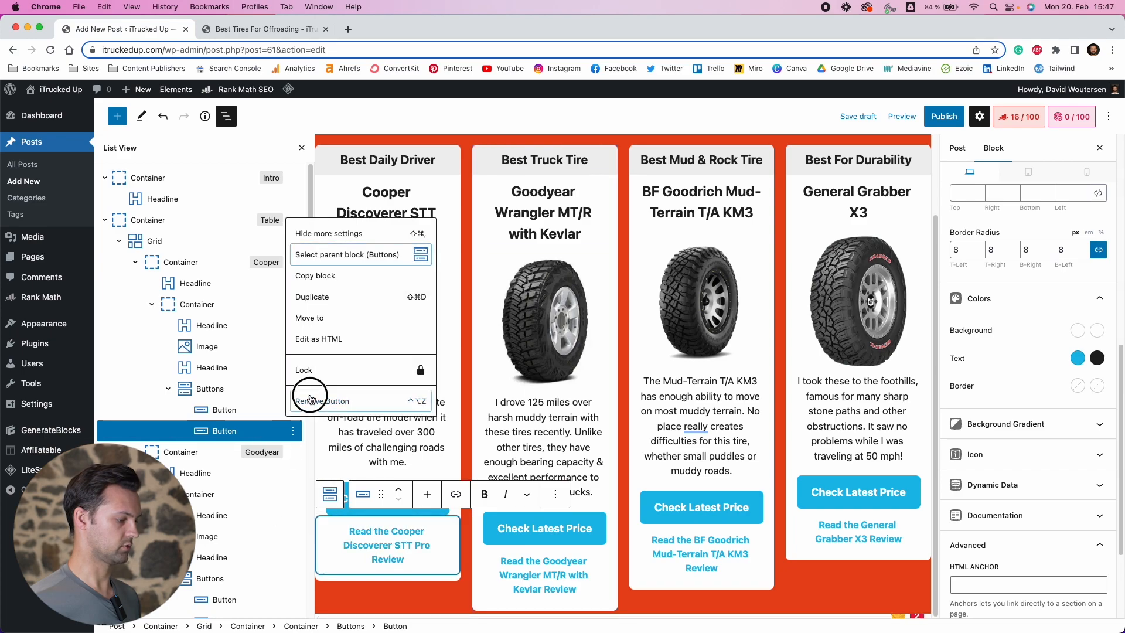
{"action": "left_click", "coordinate": [311, 401]}
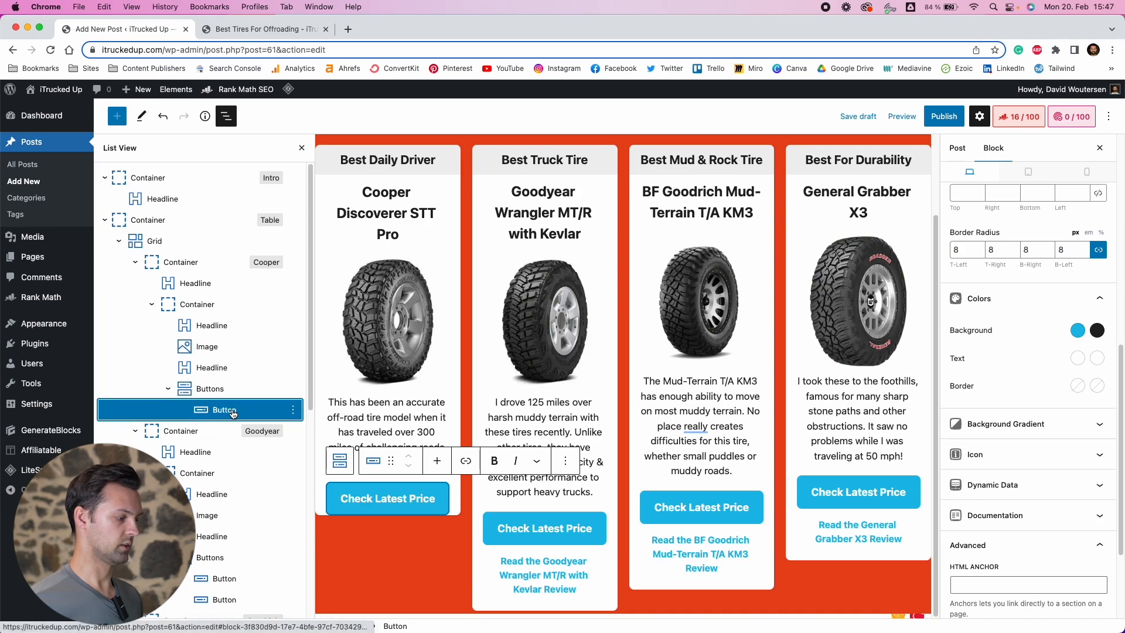
{"action": "key", "text": "super+z"}
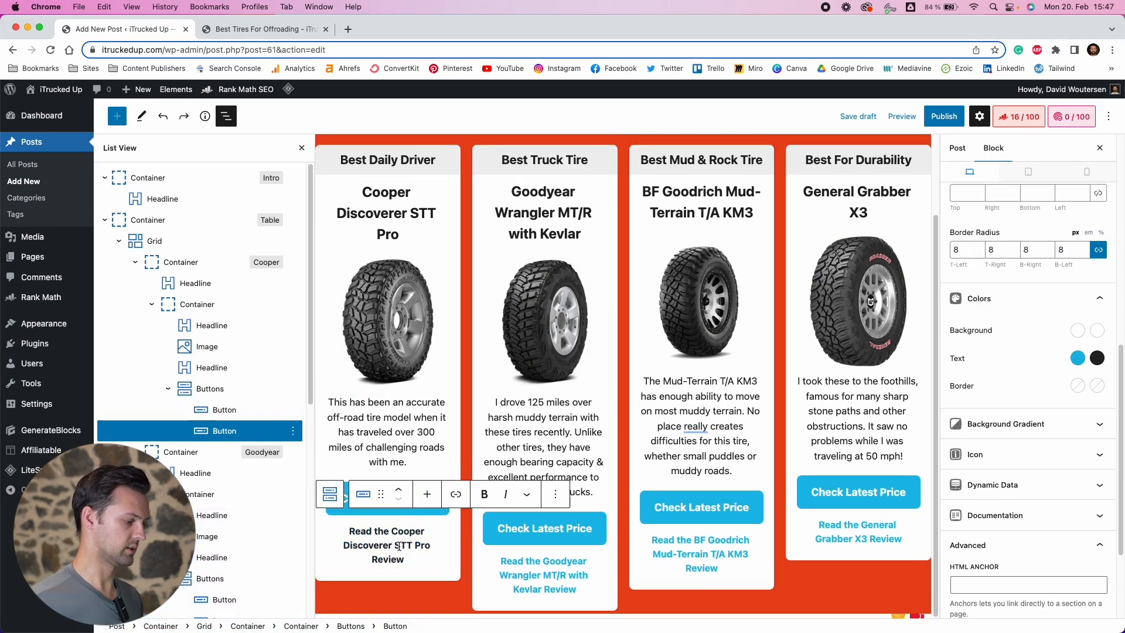
Preview the post in a new tab and scroll through the tire cards to check their layout, then return to the editor
{"action": "left_click", "coordinate": [515, 449]}
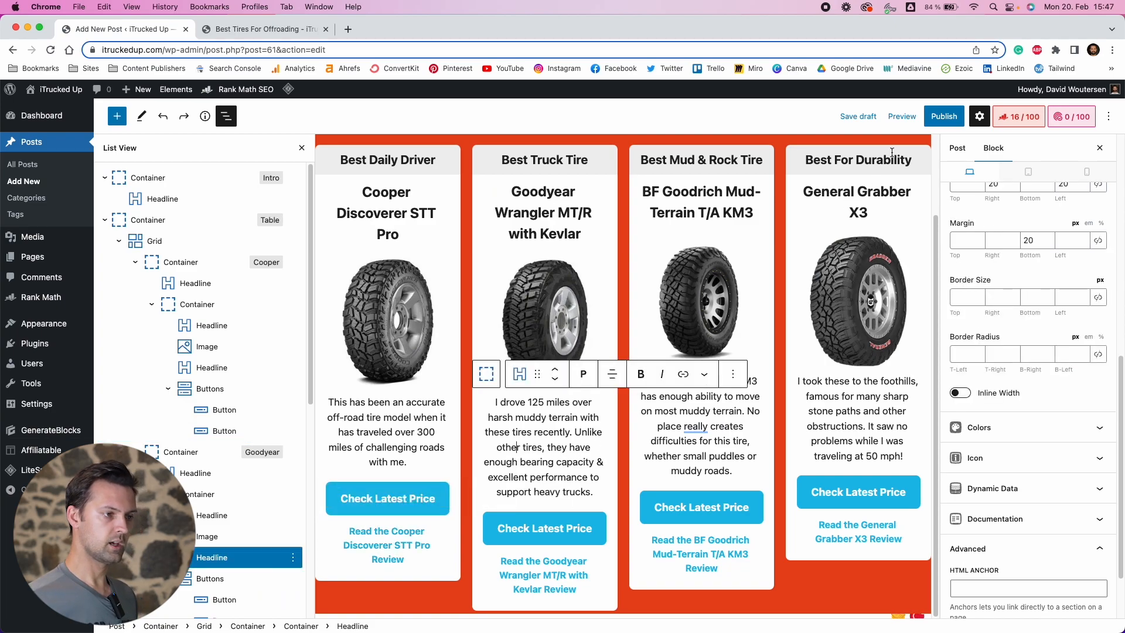
{"action": "left_click", "coordinate": [902, 116]}
{"action": "left_click", "coordinate": [845, 229]}
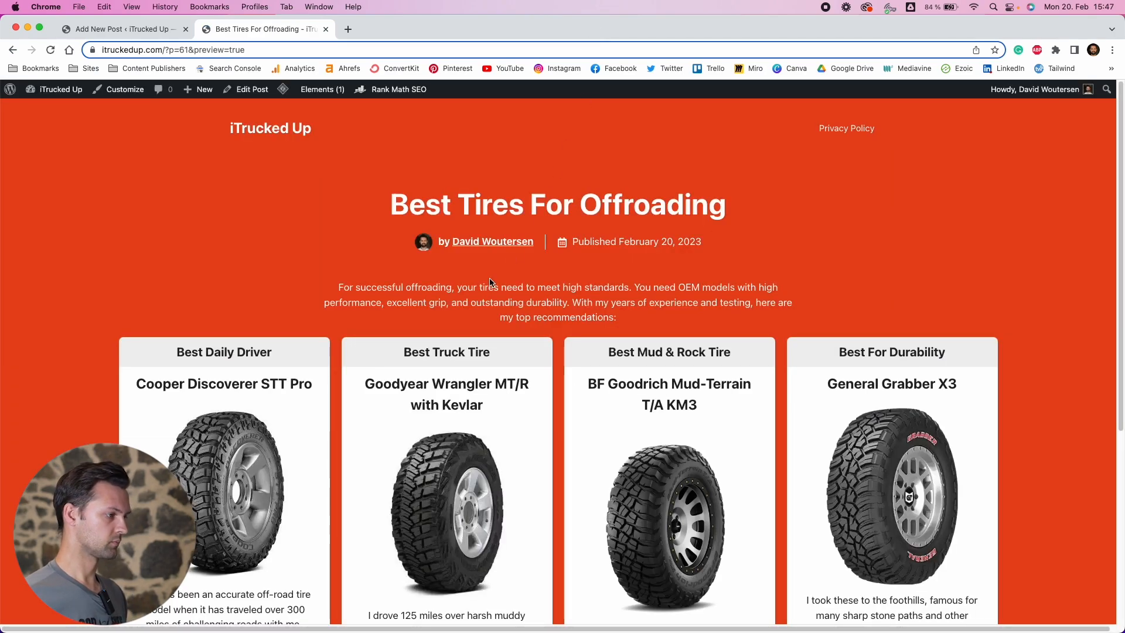
{"action": "scroll", "coordinate": [492, 291], "scroll_direction": "down", "scroll_amount": 2}
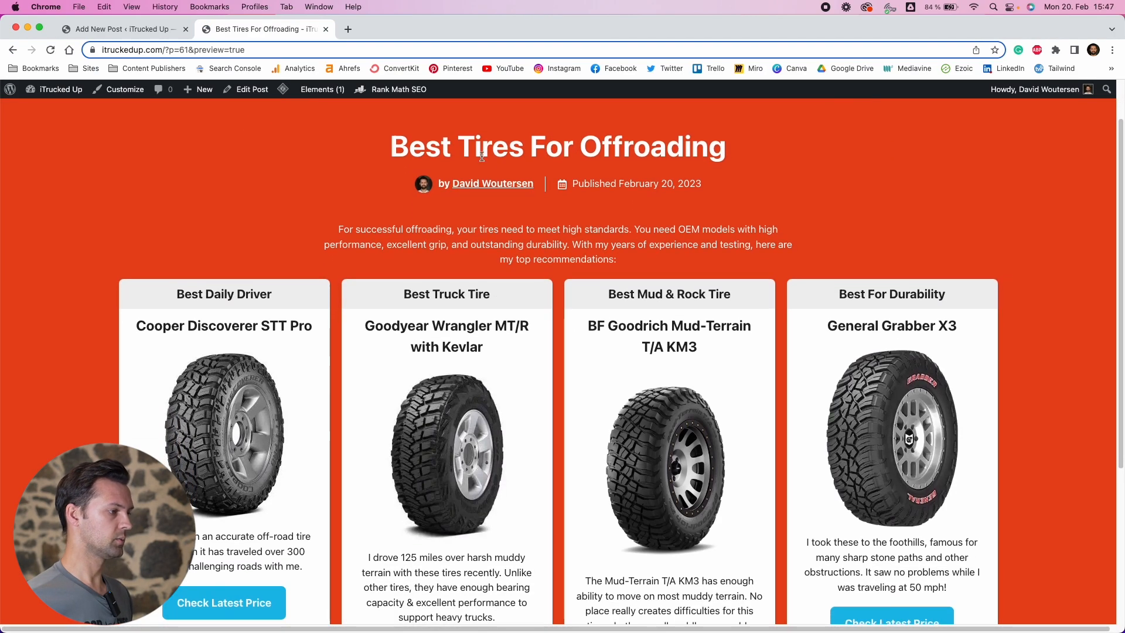
{"action": "scroll", "coordinate": [414, 201], "scroll_direction": "down", "scroll_amount": 2}
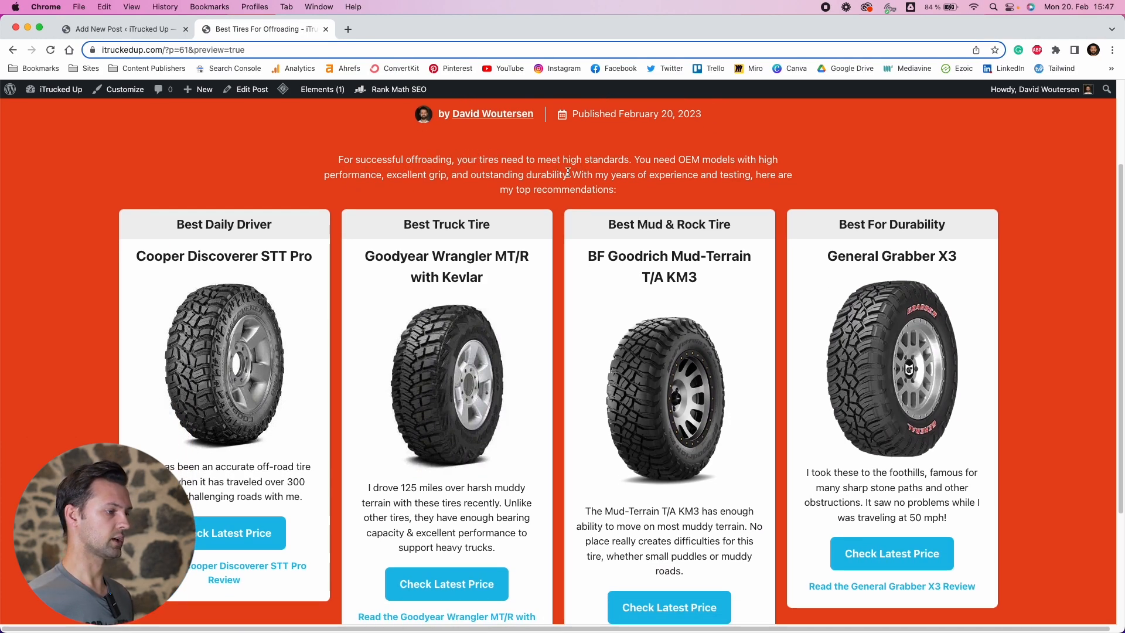
{"action": "scroll", "coordinate": [620, 349], "scroll_direction": "down", "scroll_amount": 3}
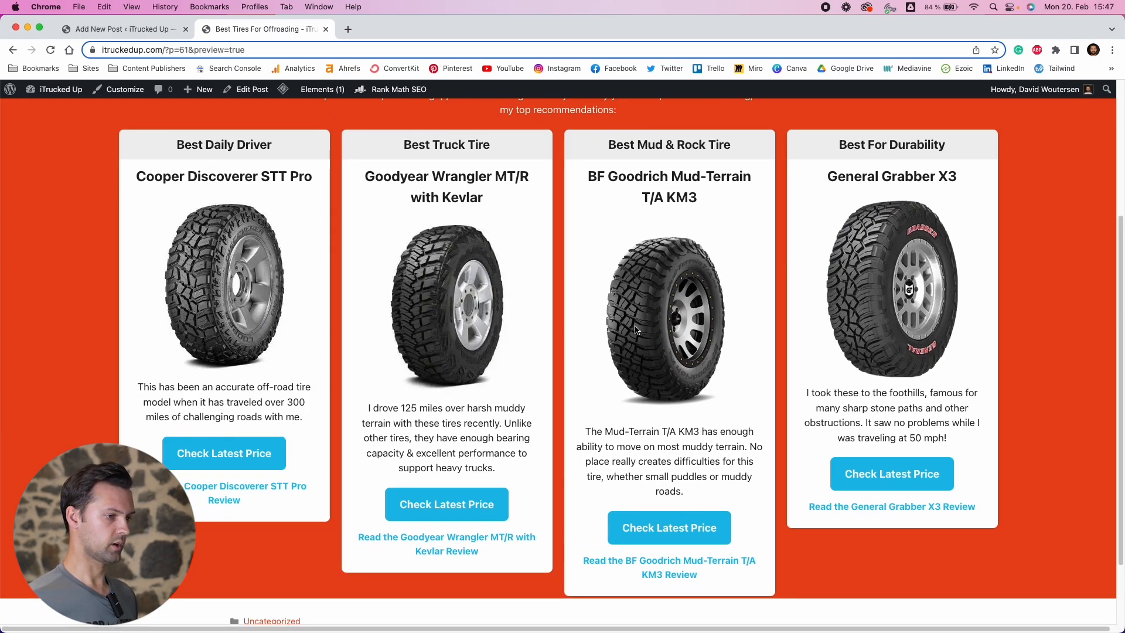
{"action": "scroll", "coordinate": [604, 222], "scroll_direction": "down", "scroll_amount": 2}
{"action": "scroll", "coordinate": [263, 149], "scroll_direction": "up", "scroll_amount": 1}
{"action": "scroll", "coordinate": [199, 120], "scroll_direction": "down", "scroll_amount": 1}
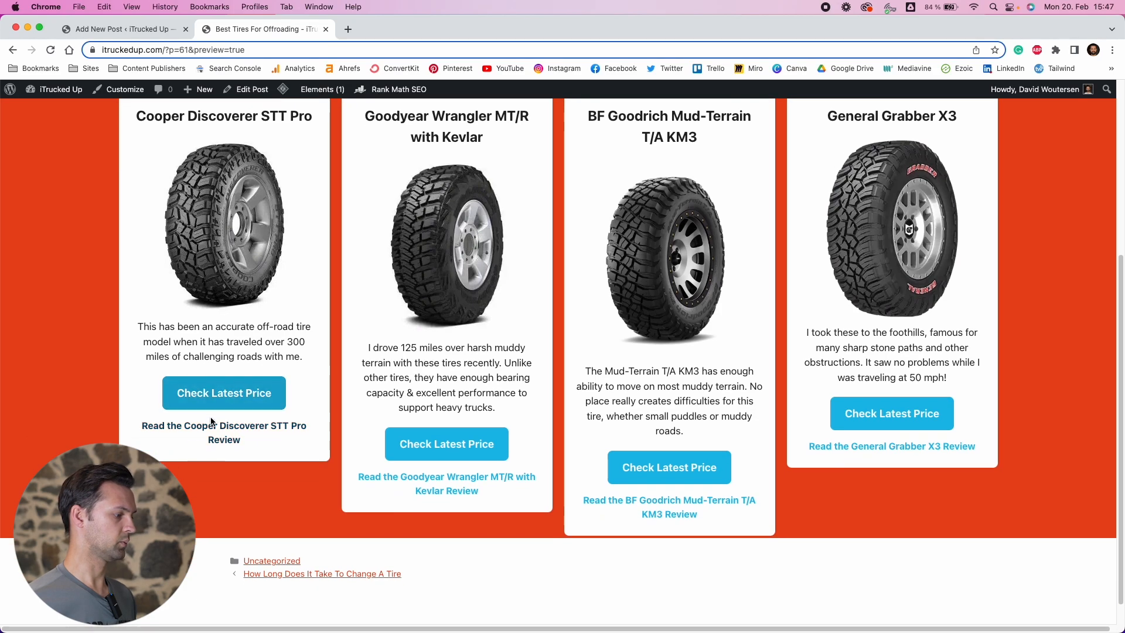
{"action": "scroll", "coordinate": [228, 373], "scroll_direction": "up", "scroll_amount": 4}
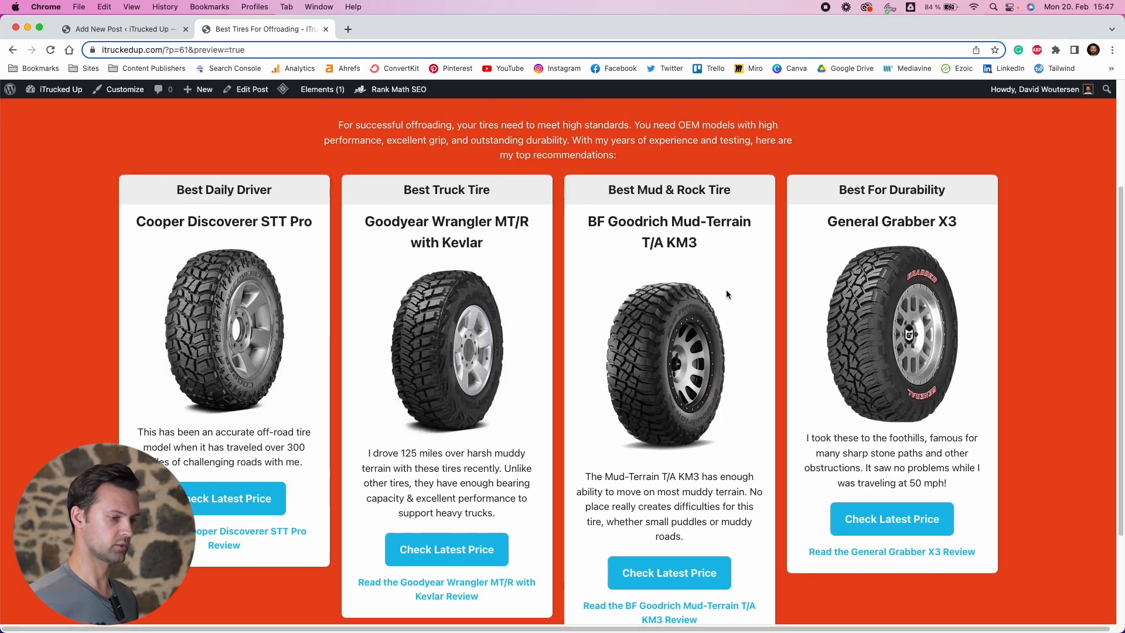
{"action": "scroll", "coordinate": [891, 549], "scroll_direction": "down", "scroll_amount": 1}
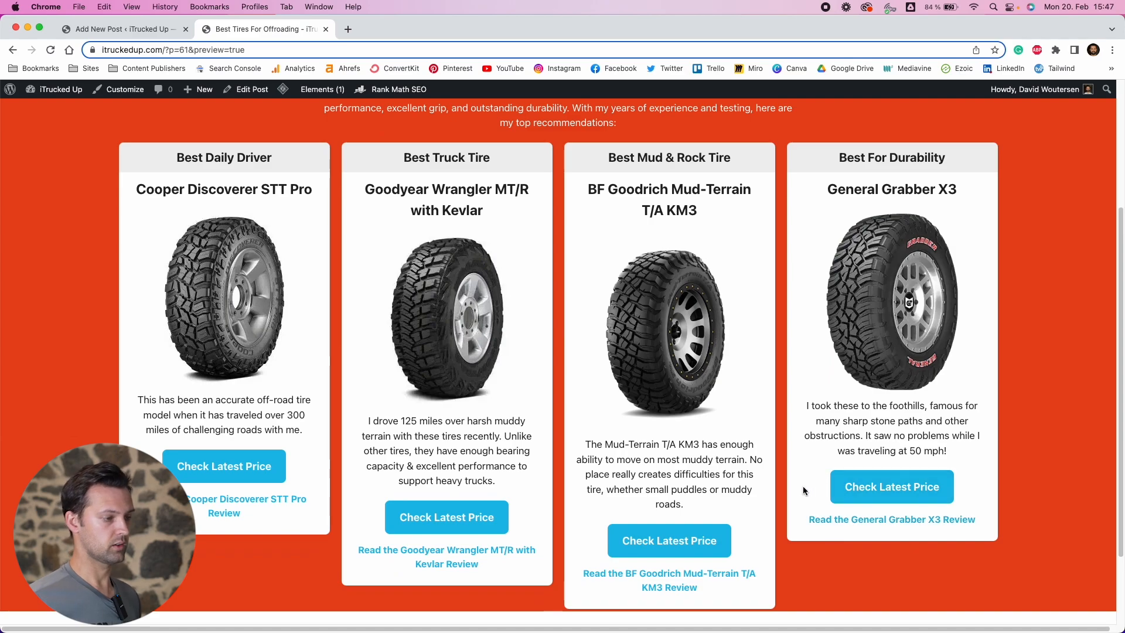
{"action": "scroll", "coordinate": [722, 474], "scroll_direction": "down", "scroll_amount": 1}
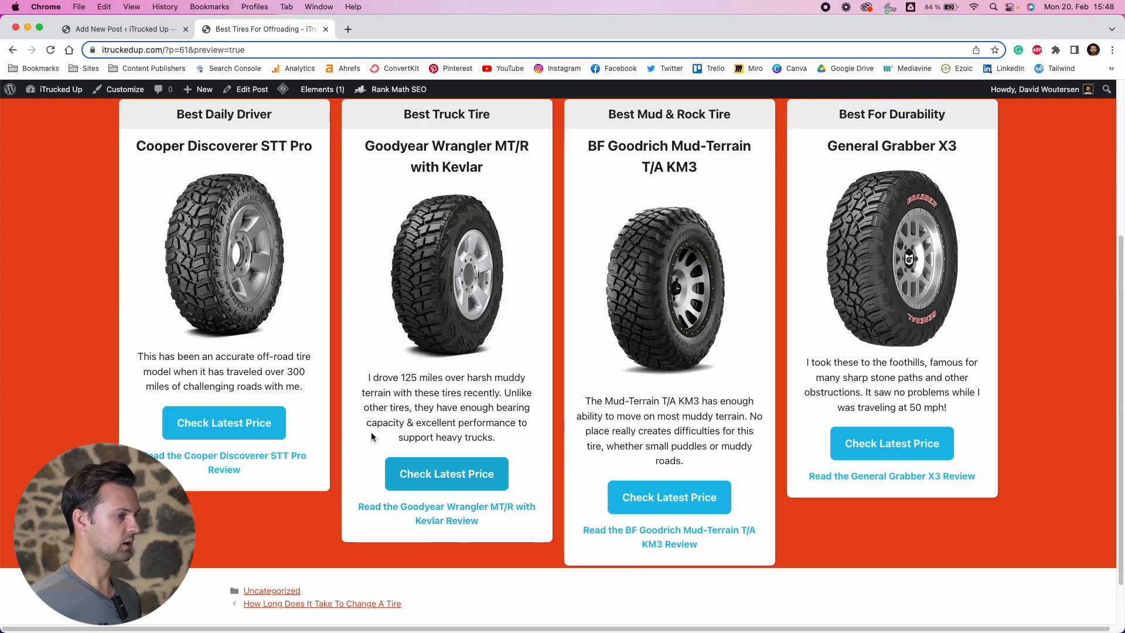
{"action": "scroll", "coordinate": [351, 398], "scroll_direction": "down", "scroll_amount": 1}
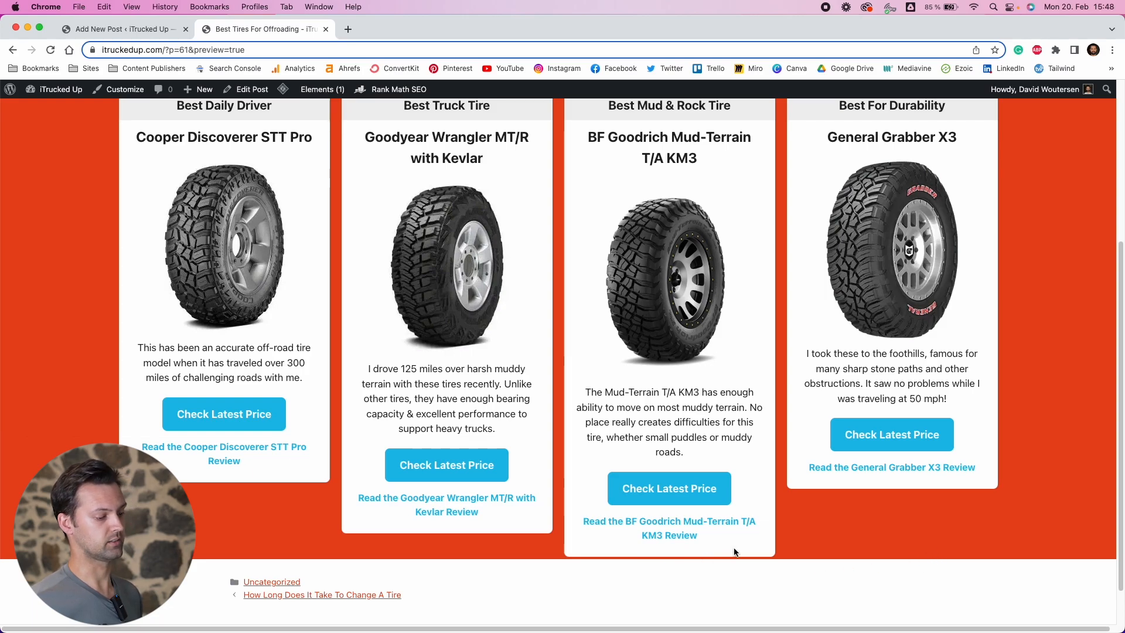
{"action": "scroll", "coordinate": [668, 504], "scroll_direction": "up", "scroll_amount": 2}
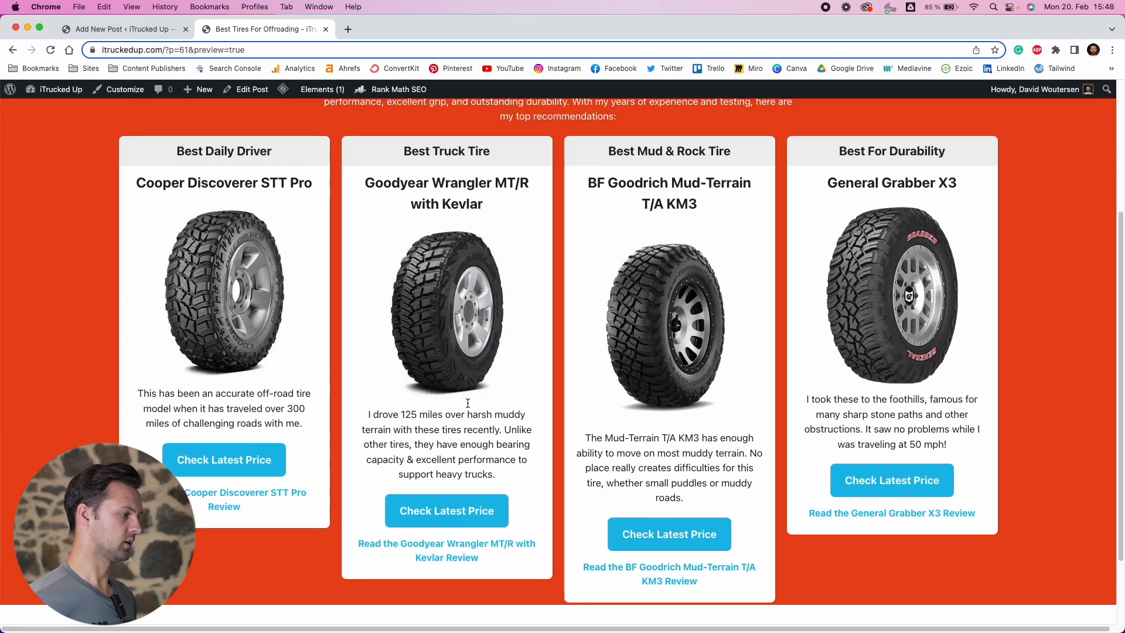
{"action": "left_click", "coordinate": [129, 29]}
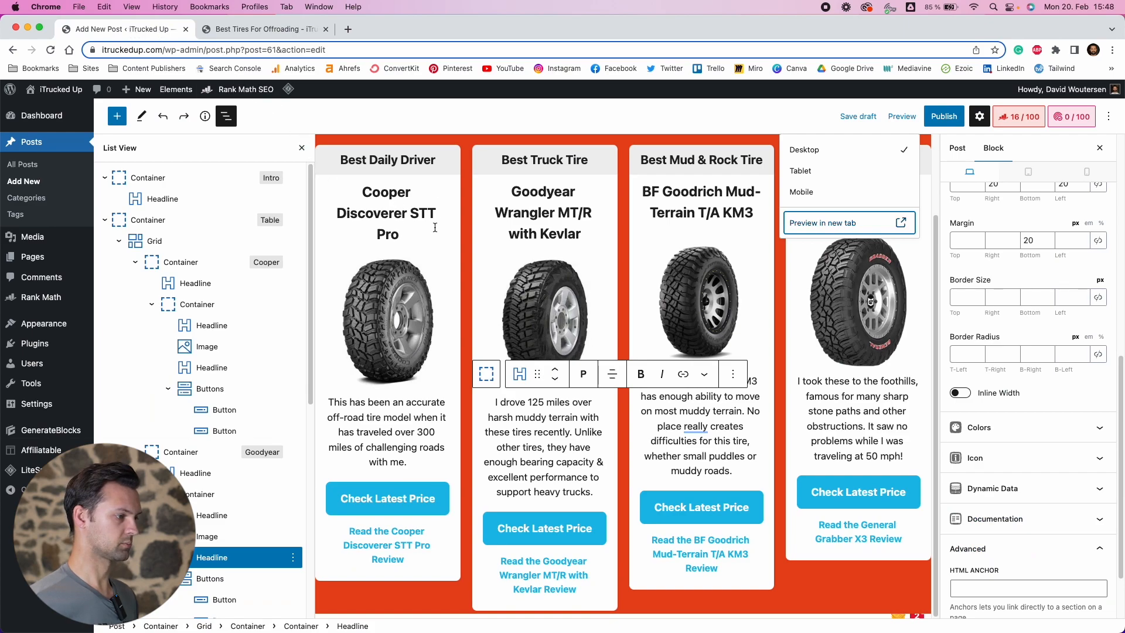
Collapse the cards' inner containers in the list view and select the General card's inner container
{"action": "left_click", "coordinate": [720, 207]}
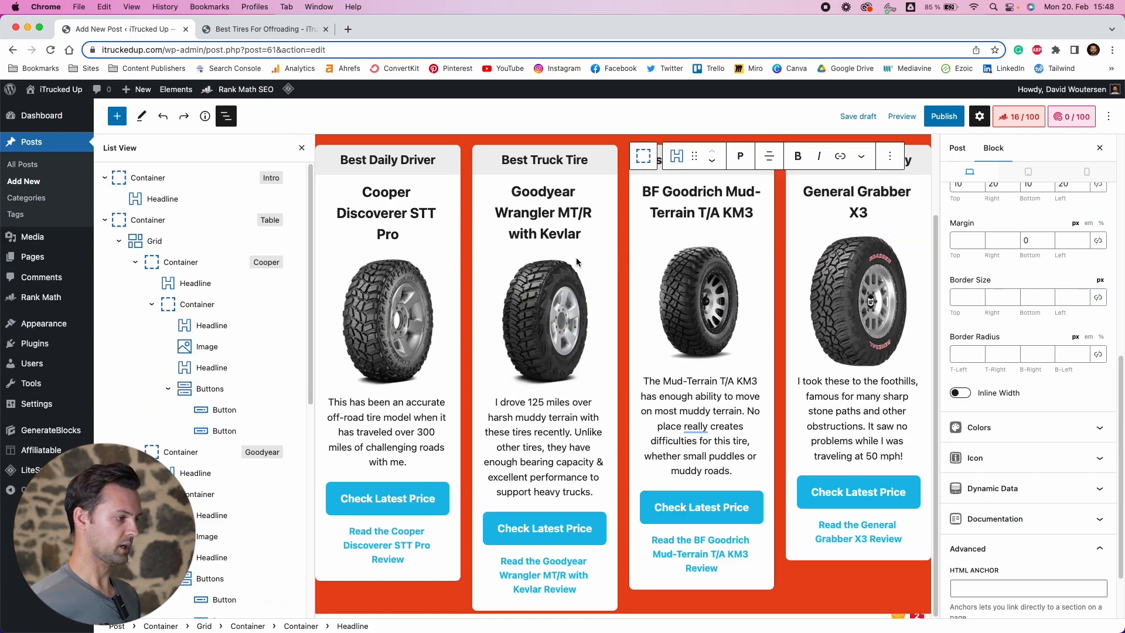
{"action": "left_click", "coordinate": [387, 461]}
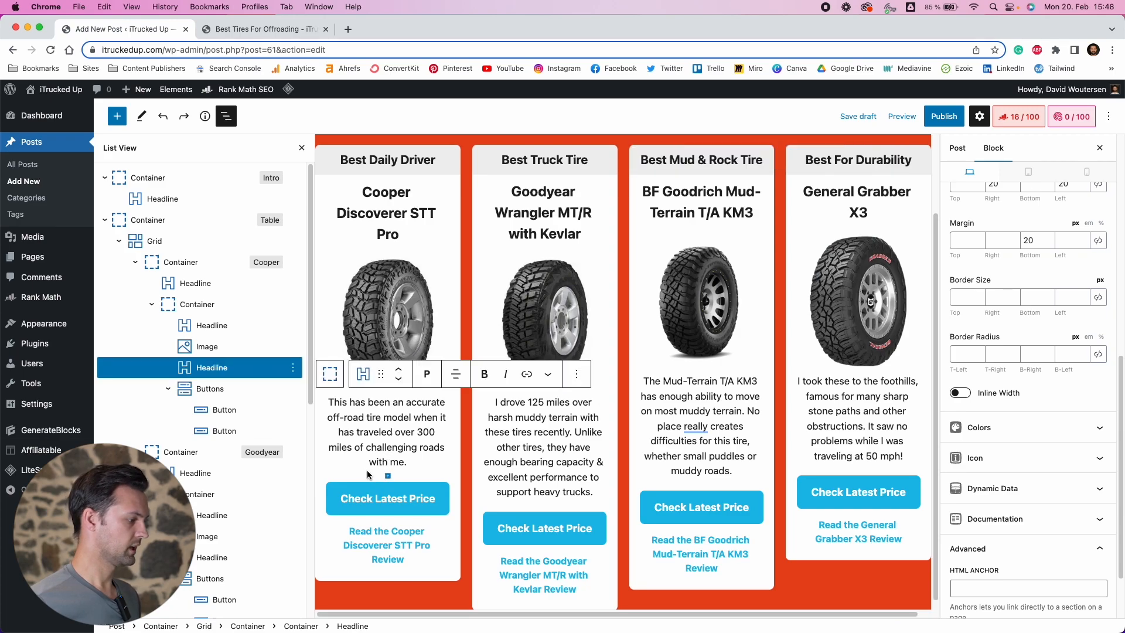
{"action": "left_click", "coordinate": [152, 304]}
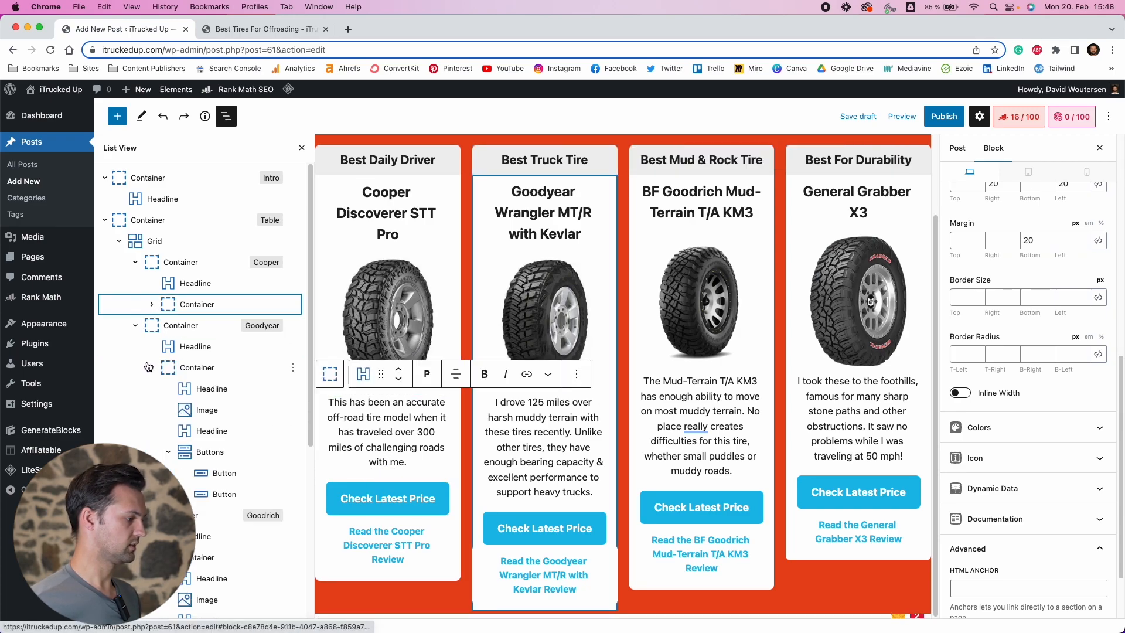
{"action": "left_click", "coordinate": [152, 367]}
{"action": "left_click", "coordinate": [152, 430]}
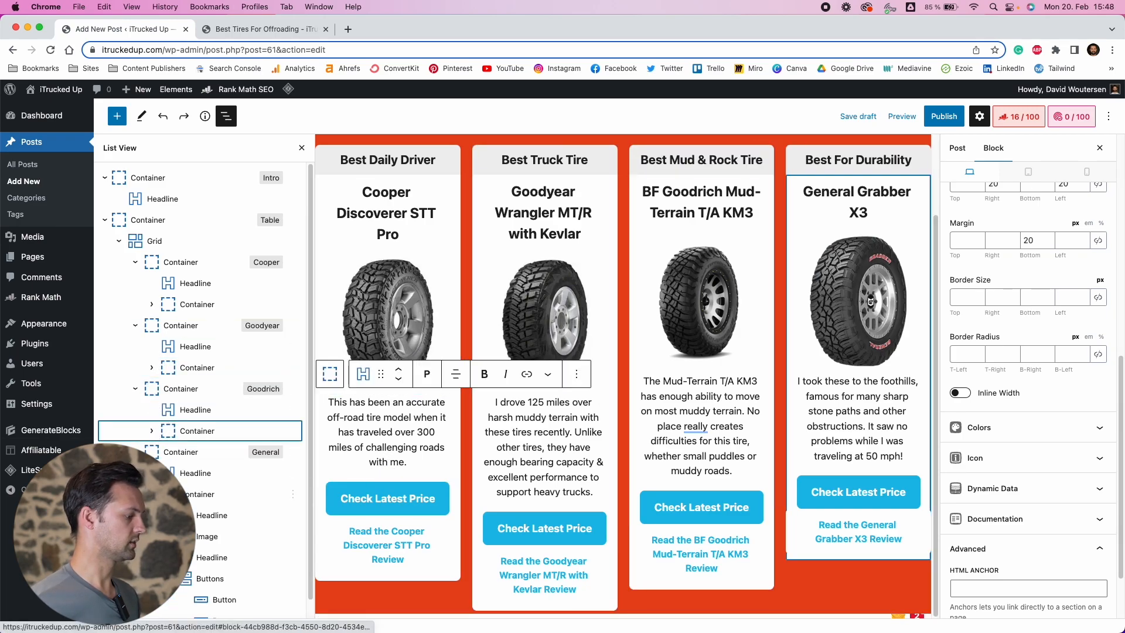
{"action": "left_click", "coordinate": [152, 494]}
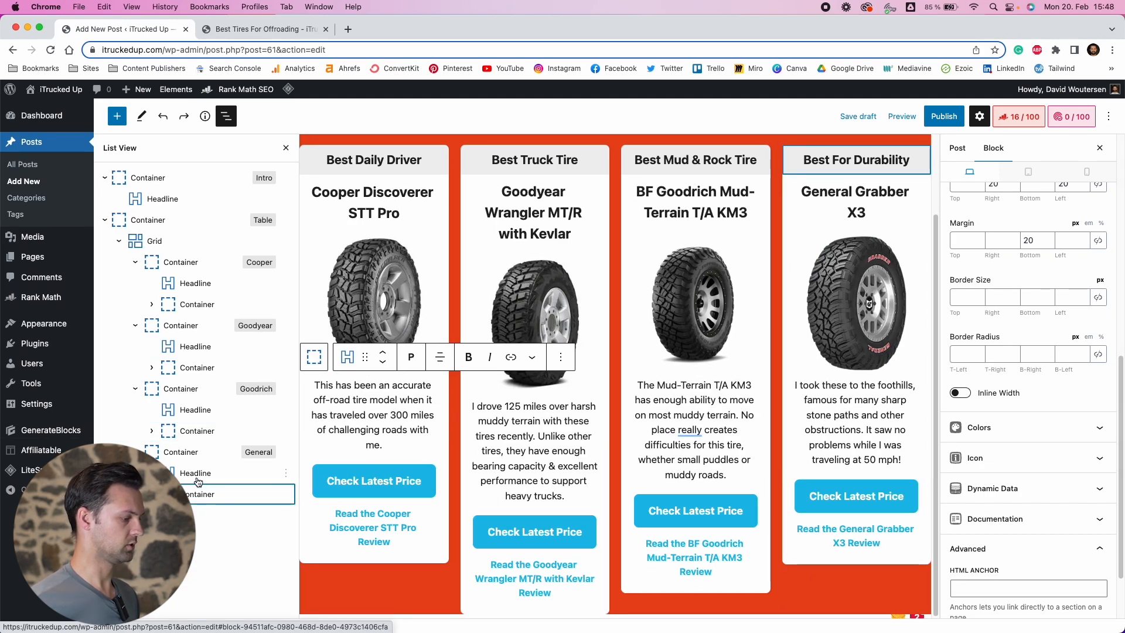
{"action": "left_click", "coordinate": [194, 434]}
{"action": "left_click", "coordinate": [202, 495]}
{"action": "left_click", "coordinate": [197, 435]}
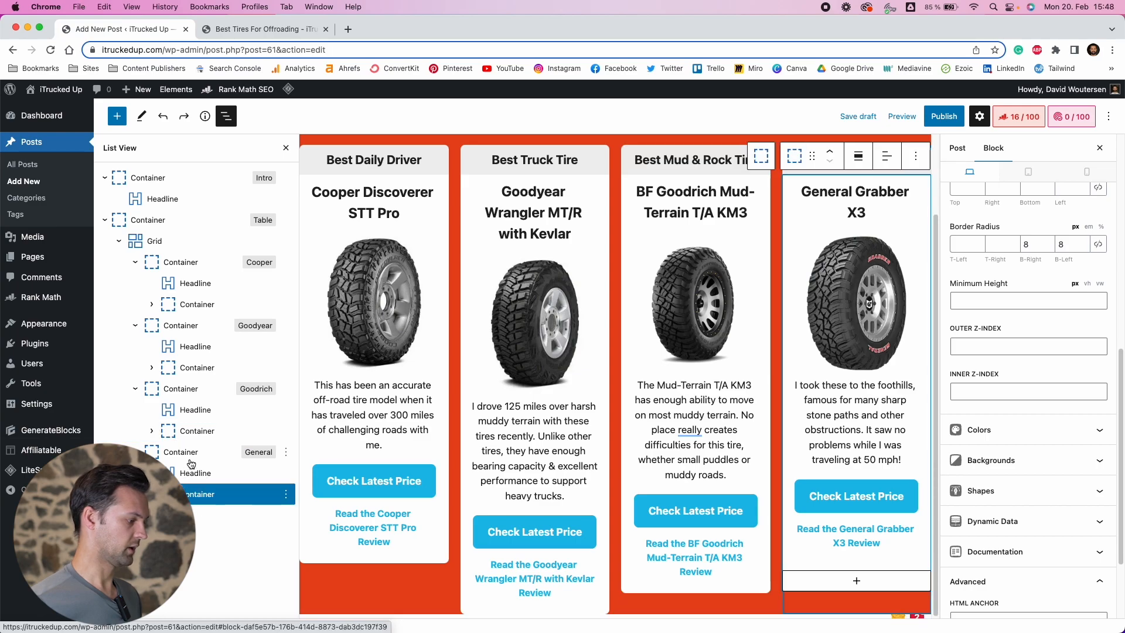
{"action": "left_click", "coordinate": [190, 456]}
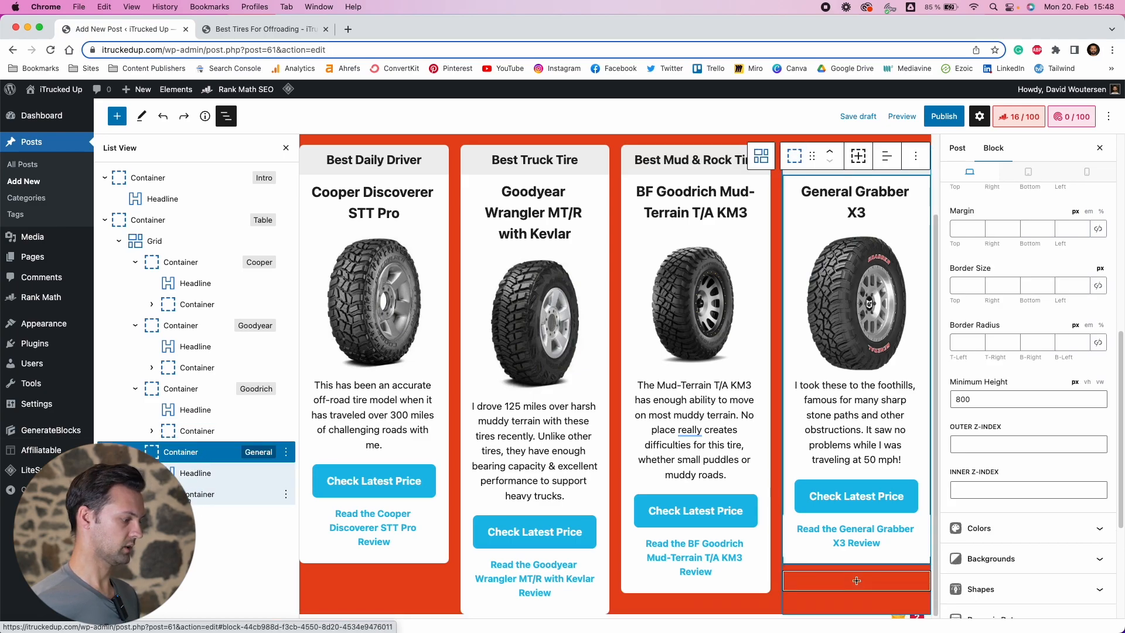
{"action": "left_click", "coordinate": [203, 495]}
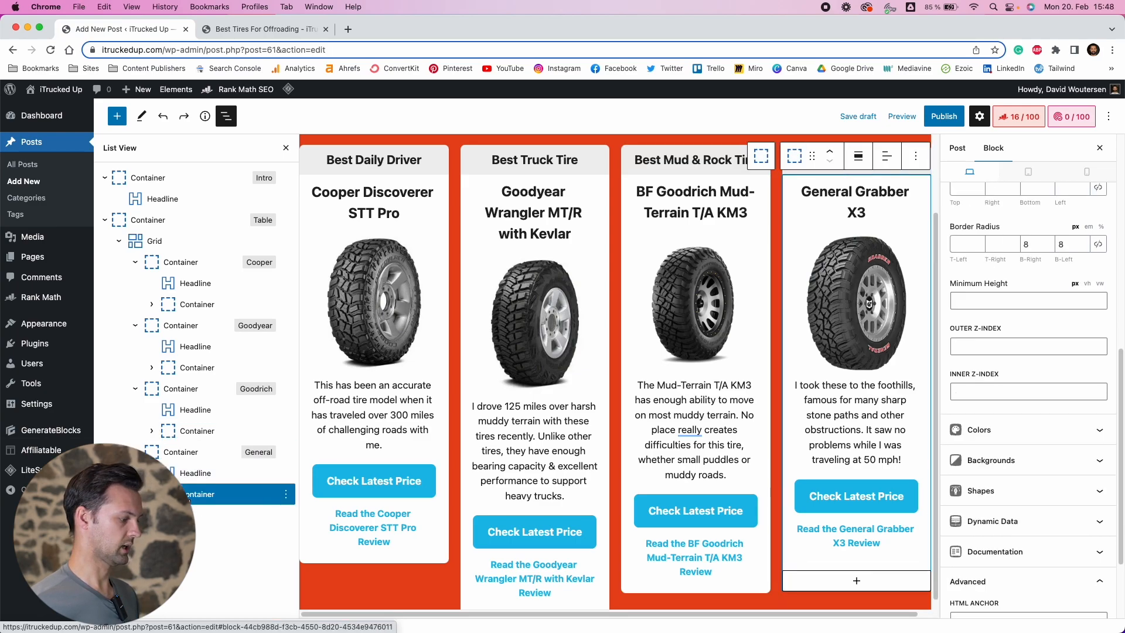
{"action": "left_click", "coordinate": [186, 458]}
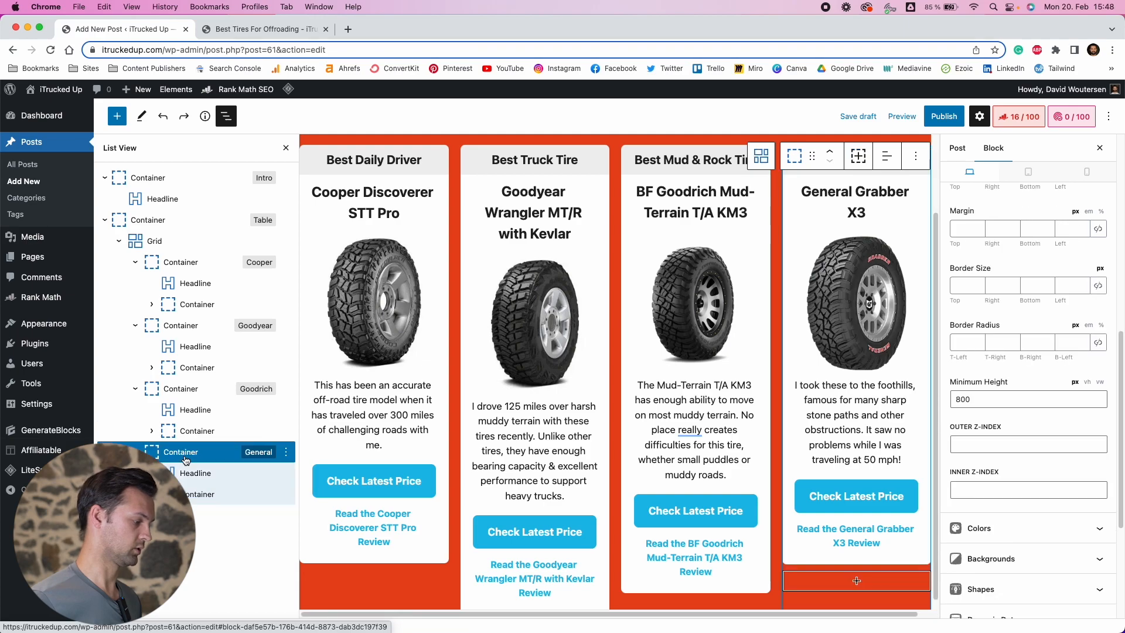
{"action": "left_click", "coordinate": [201, 495]}
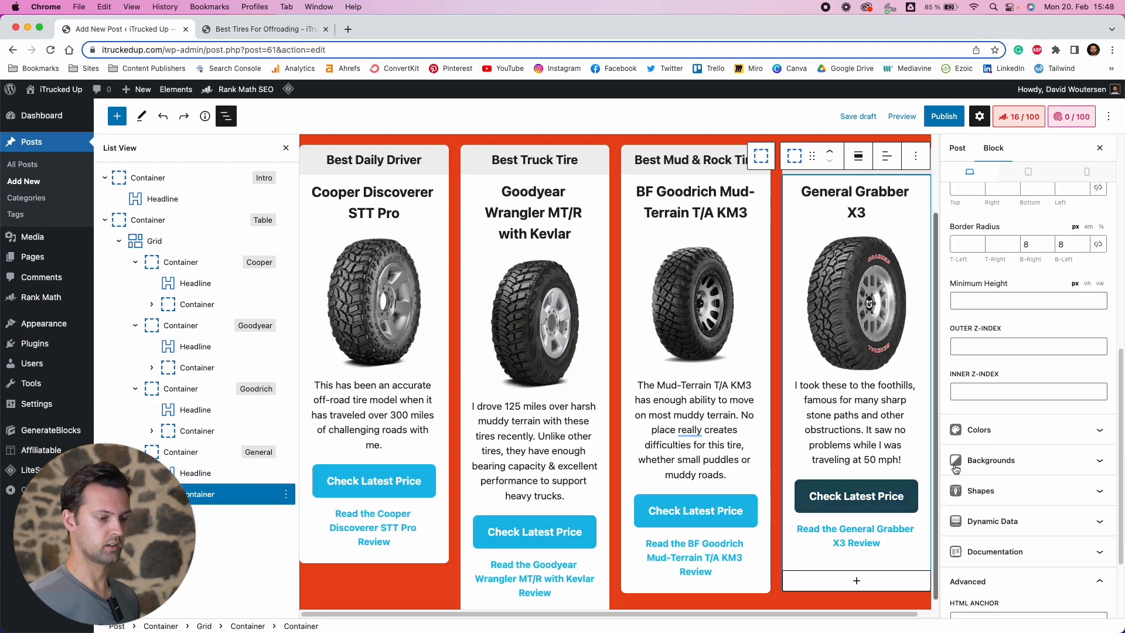
Set the General card's inner container minimum height to 750 px
{"action": "scroll", "coordinate": [983, 314], "scroll_direction": "up", "scroll_amount": 10}
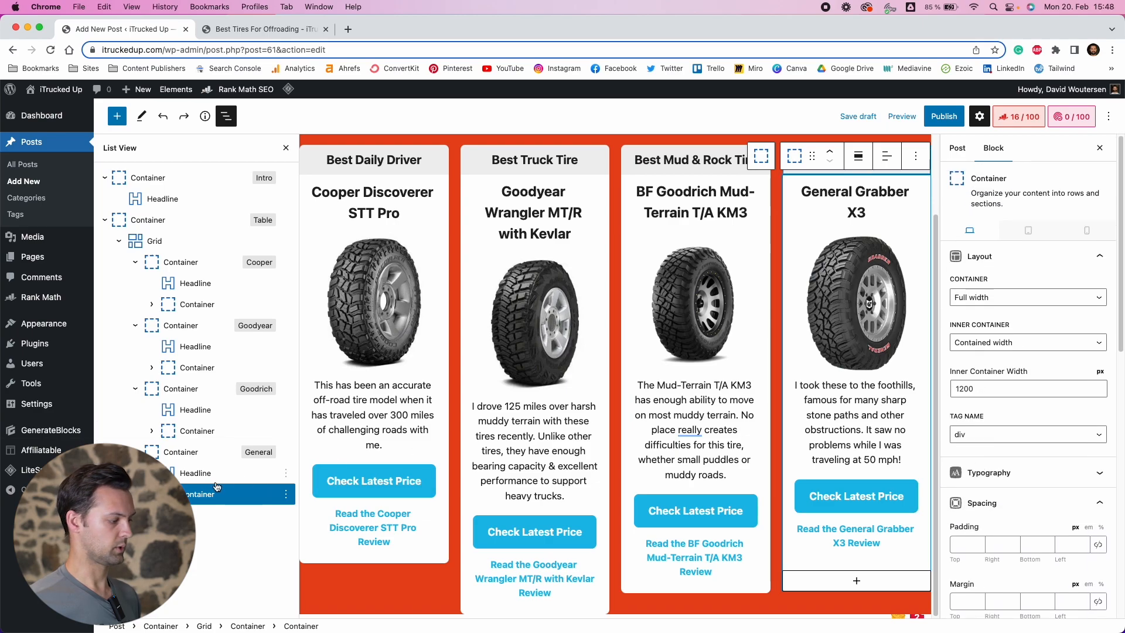
{"action": "left_click", "coordinate": [1061, 267]}
{"action": "left_click", "coordinate": [1057, 287]}
{"action": "left_click", "coordinate": [1055, 287]}
{"action": "left_click", "coordinate": [1043, 318]}
{"action": "scroll", "coordinate": [1035, 463], "scroll_direction": "down", "scroll_amount": 1}
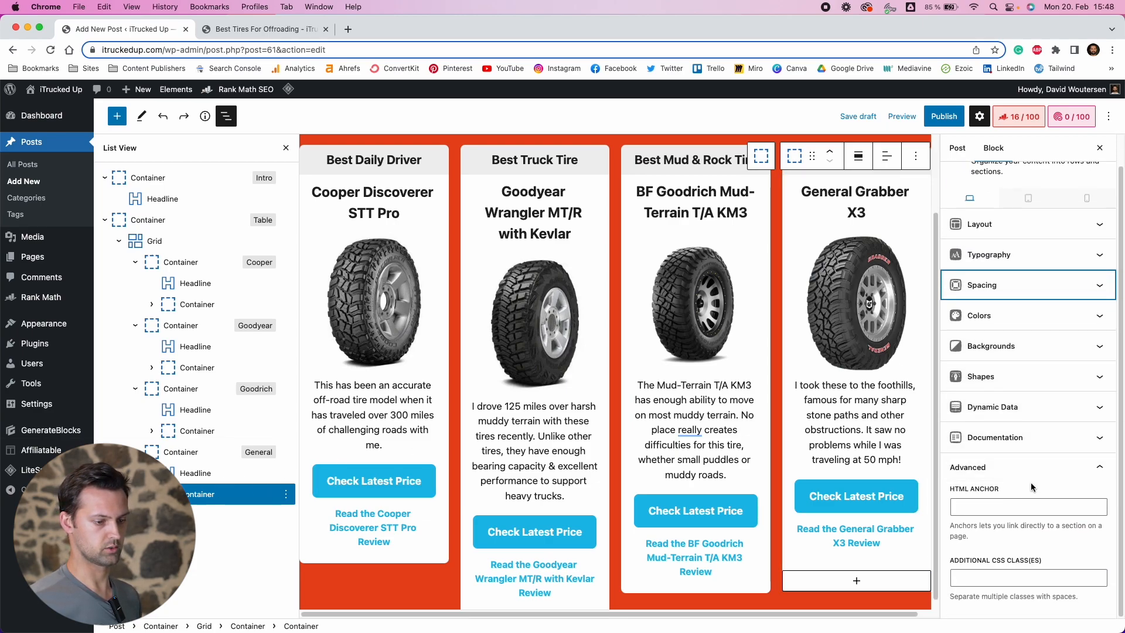
{"action": "left_click", "coordinate": [1038, 475]}
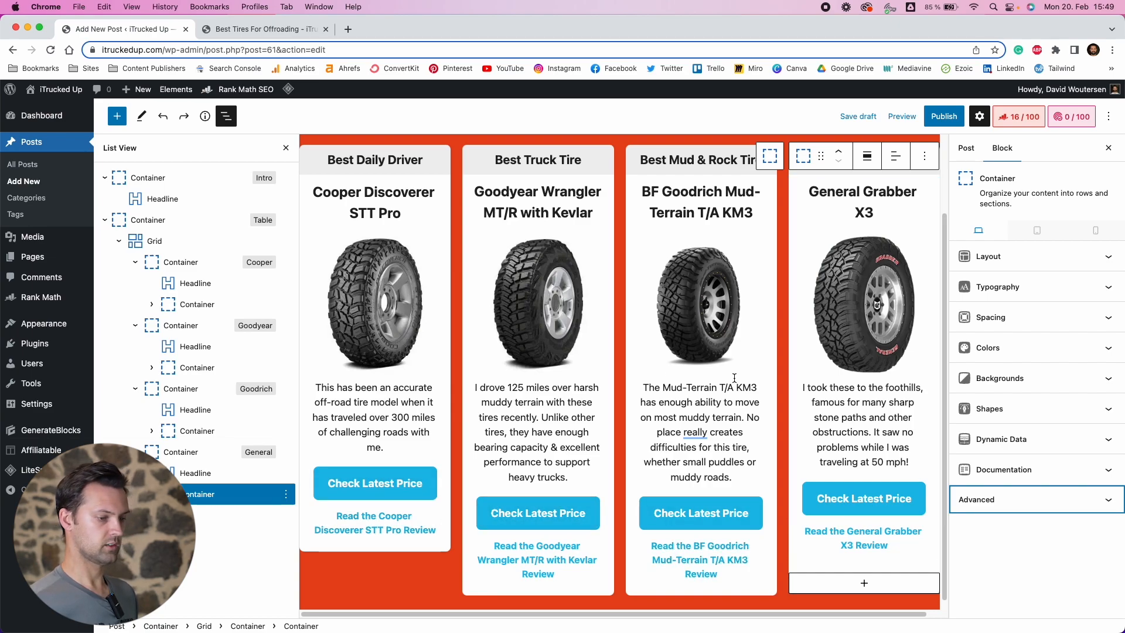
{"action": "left_click", "coordinate": [991, 317]}
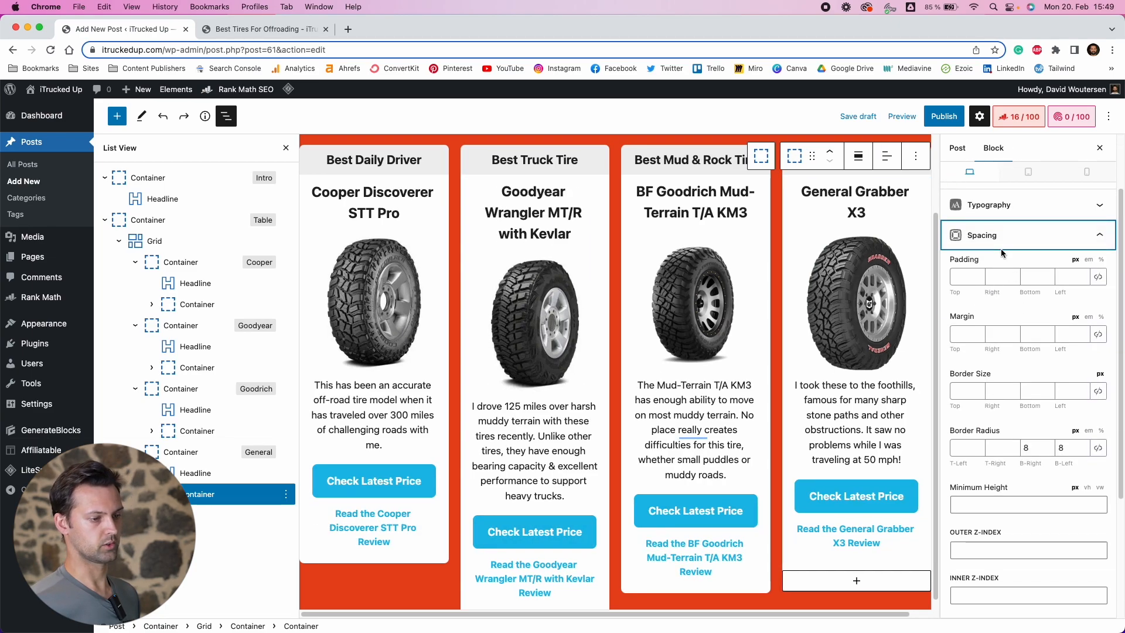
{"action": "left_click", "coordinate": [973, 505]}
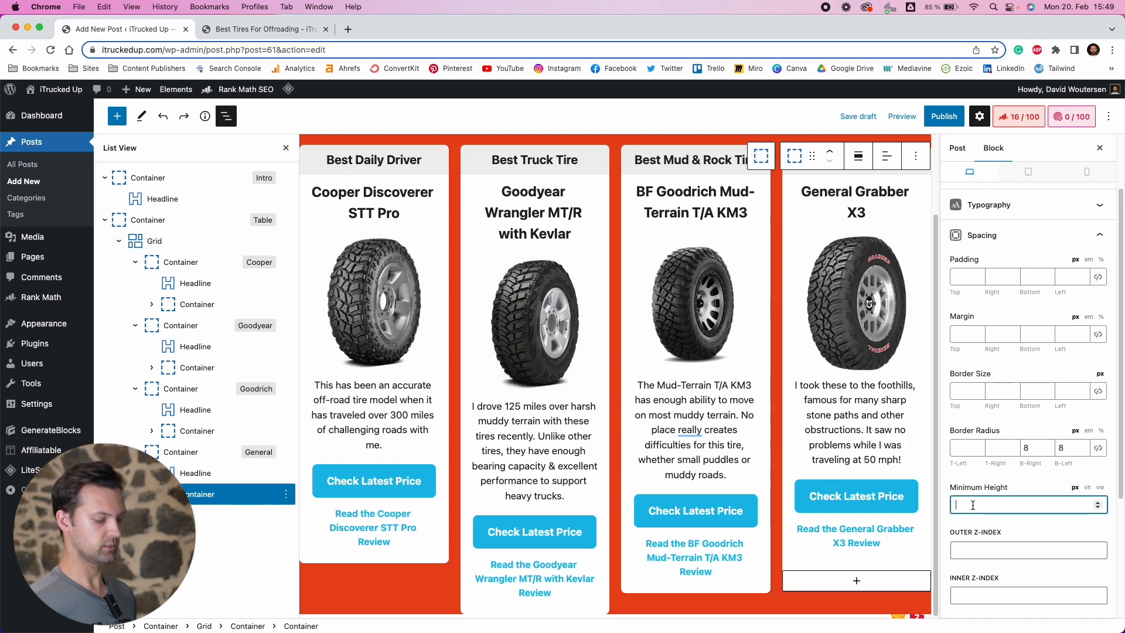
{"action": "type", "text": "750"}
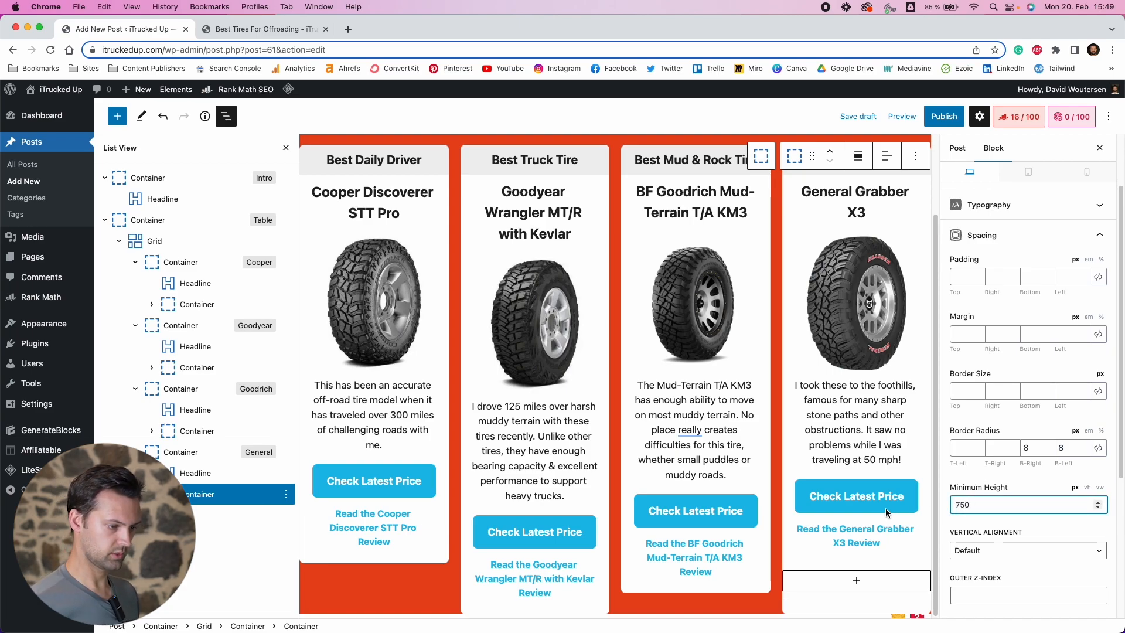
Set the minimum height of the Goodrich, Goodyear and Cooper cards' inner containers to 750 px
{"action": "left_click", "coordinate": [189, 437]}
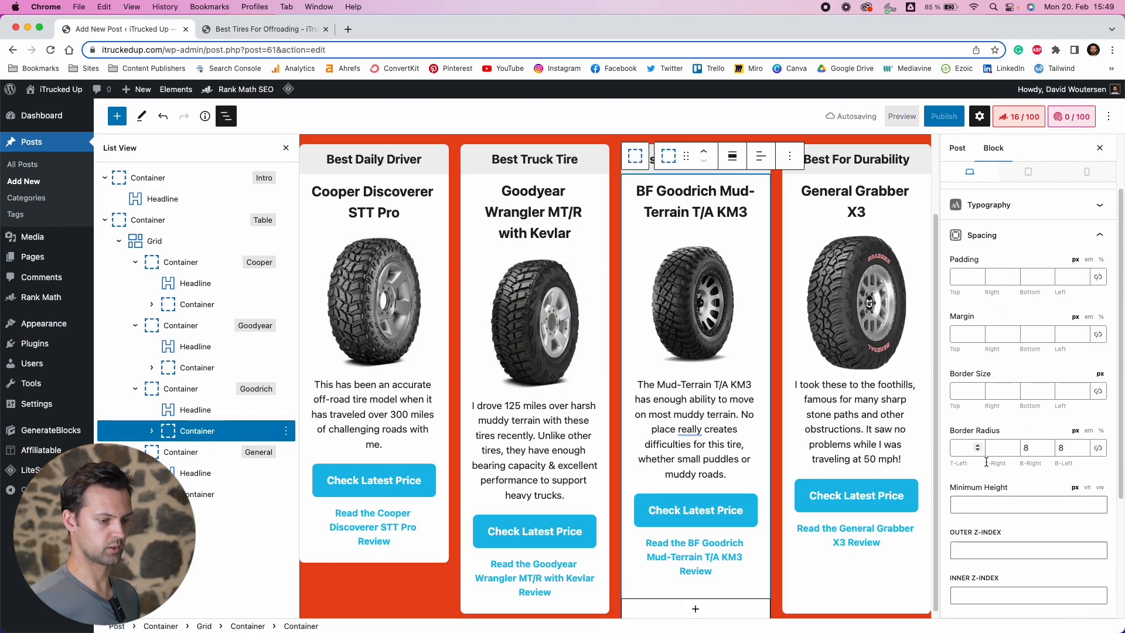
{"action": "left_click", "coordinate": [997, 505]}
{"action": "type", "text": "75"}
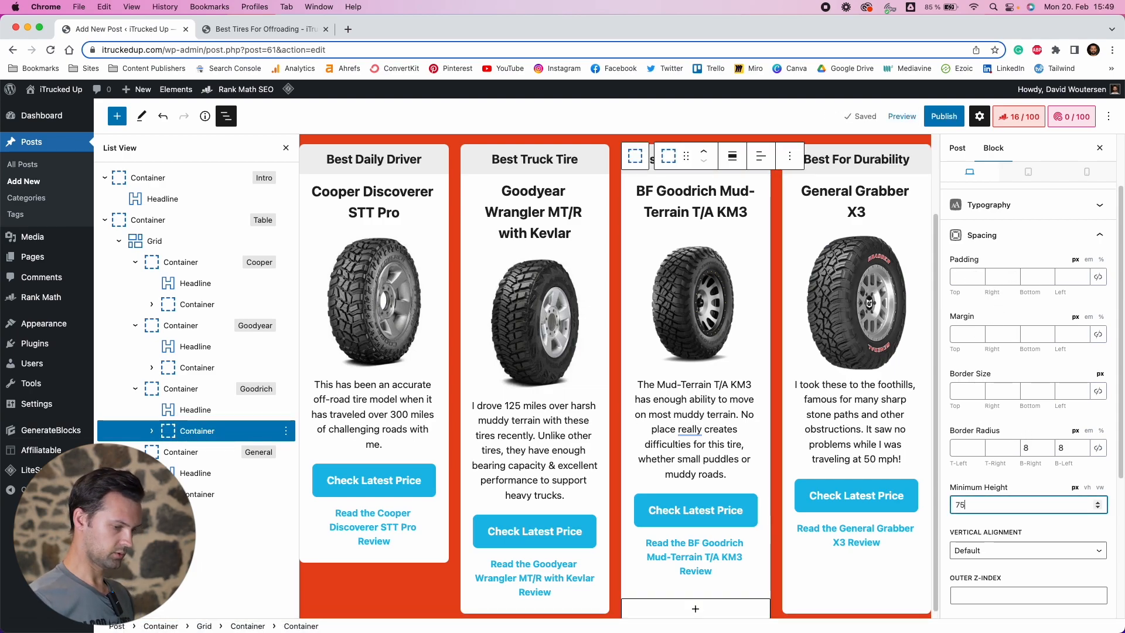
{"action": "type", "text": "0"}
{"action": "left_click", "coordinate": [251, 368]}
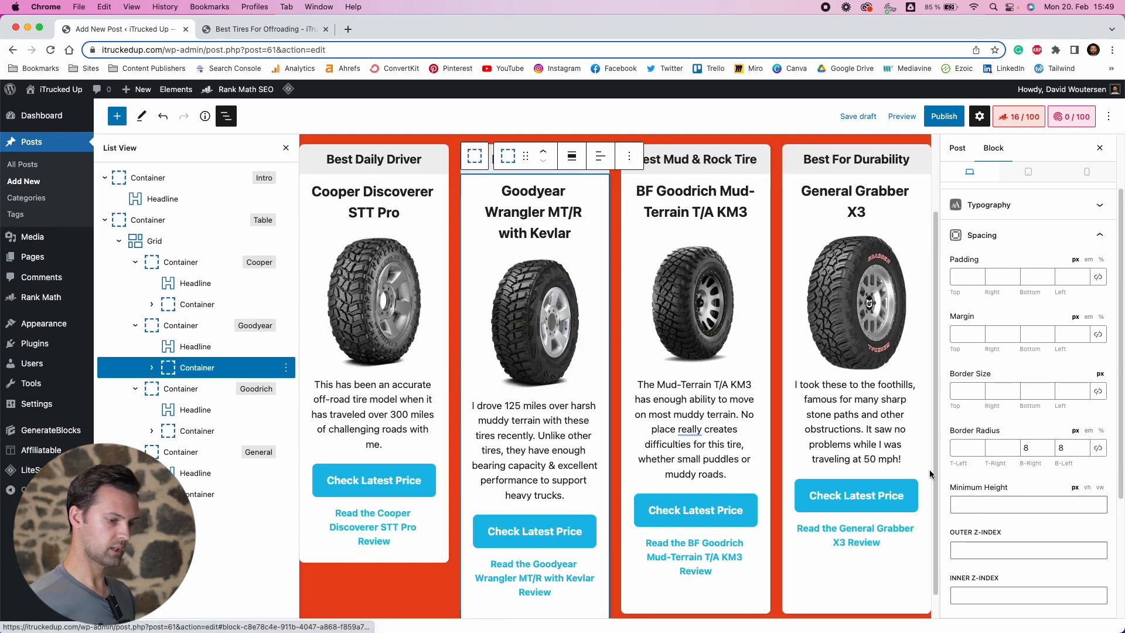
{"action": "left_click", "coordinate": [989, 503]}
{"action": "type", "text": "750"}
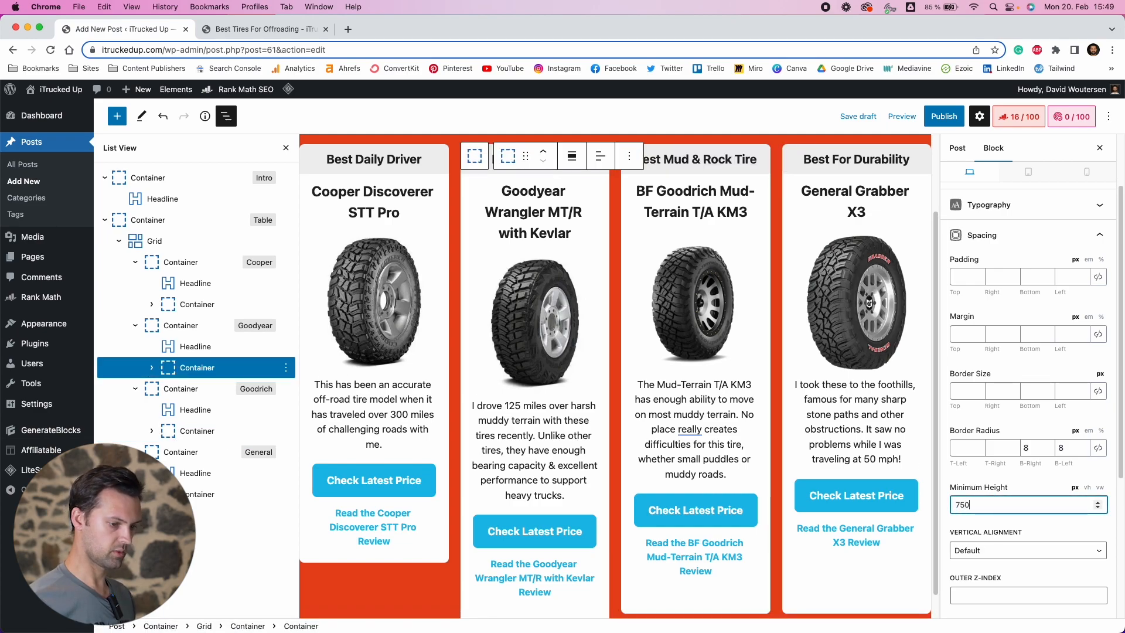
{"action": "left_click", "coordinate": [213, 303]}
{"action": "left_click", "coordinate": [995, 499]}
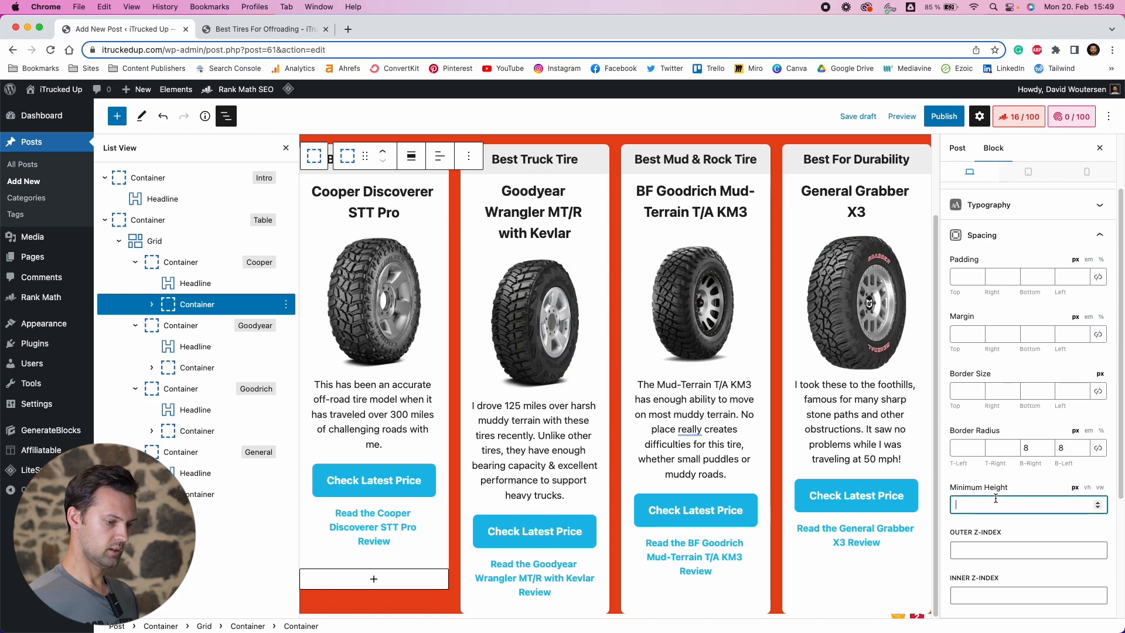
{"action": "type", "text": "750"}
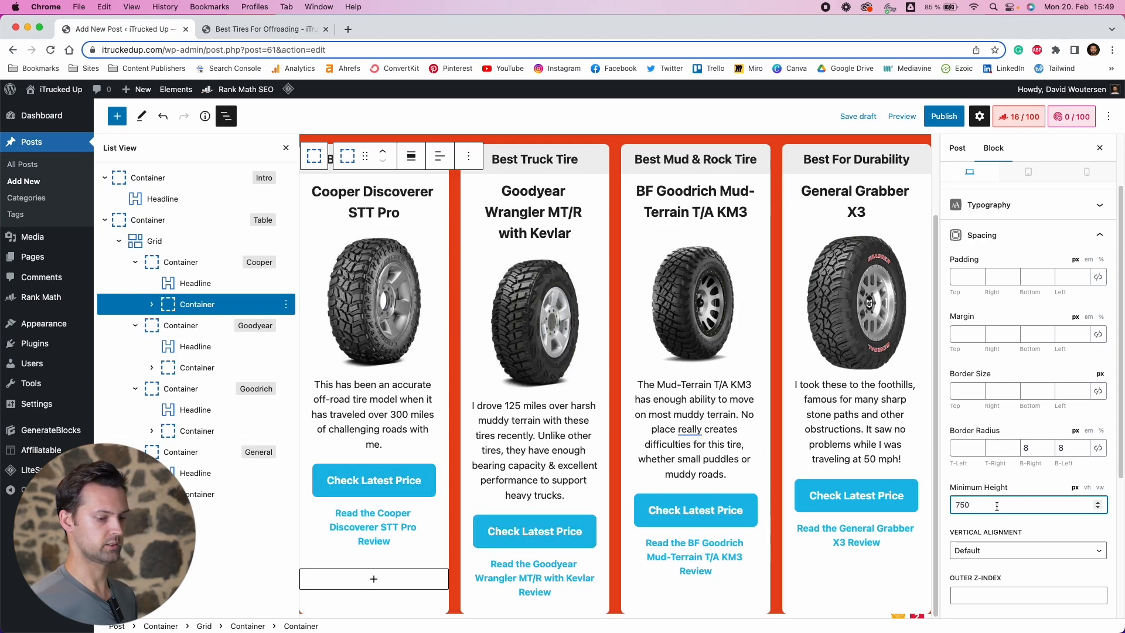
Preview the post in a new tab to check the equal-height tire cards, then return to the editor
{"action": "left_click", "coordinate": [901, 116]}
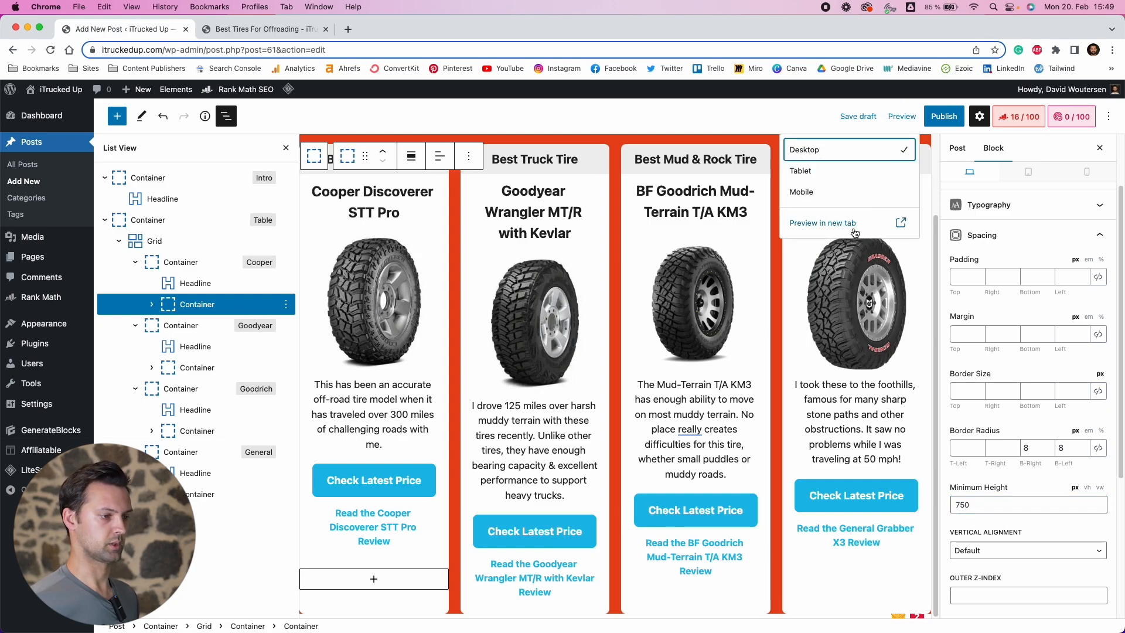
{"action": "left_click", "coordinate": [838, 223]}
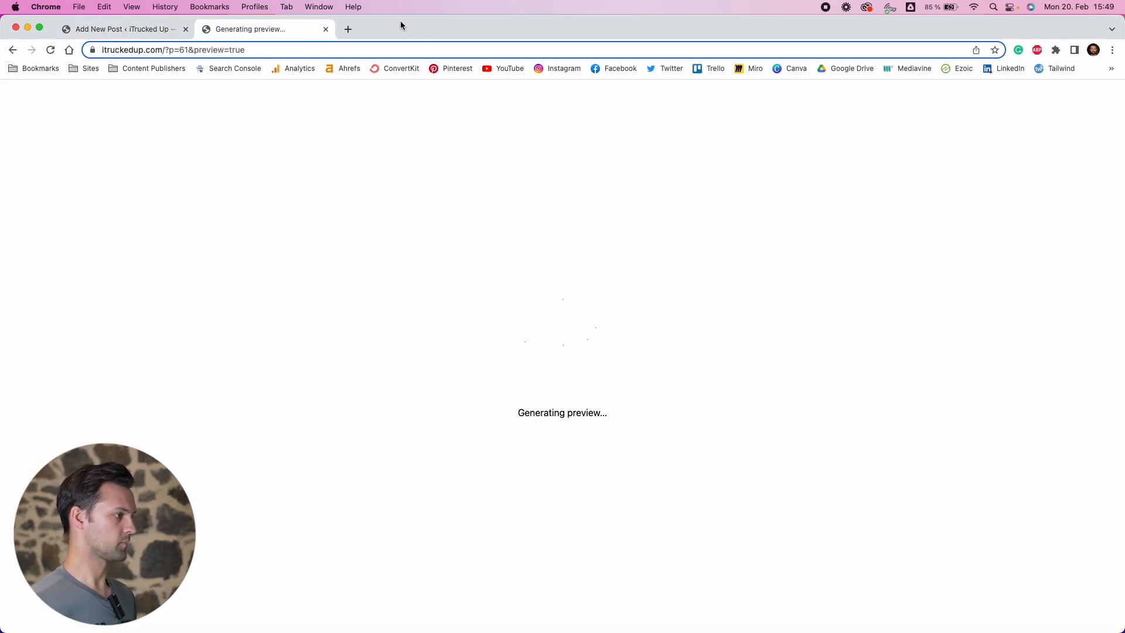
{"action": "scroll", "coordinate": [434, 250], "scroll_direction": "down", "scroll_amount": 5}
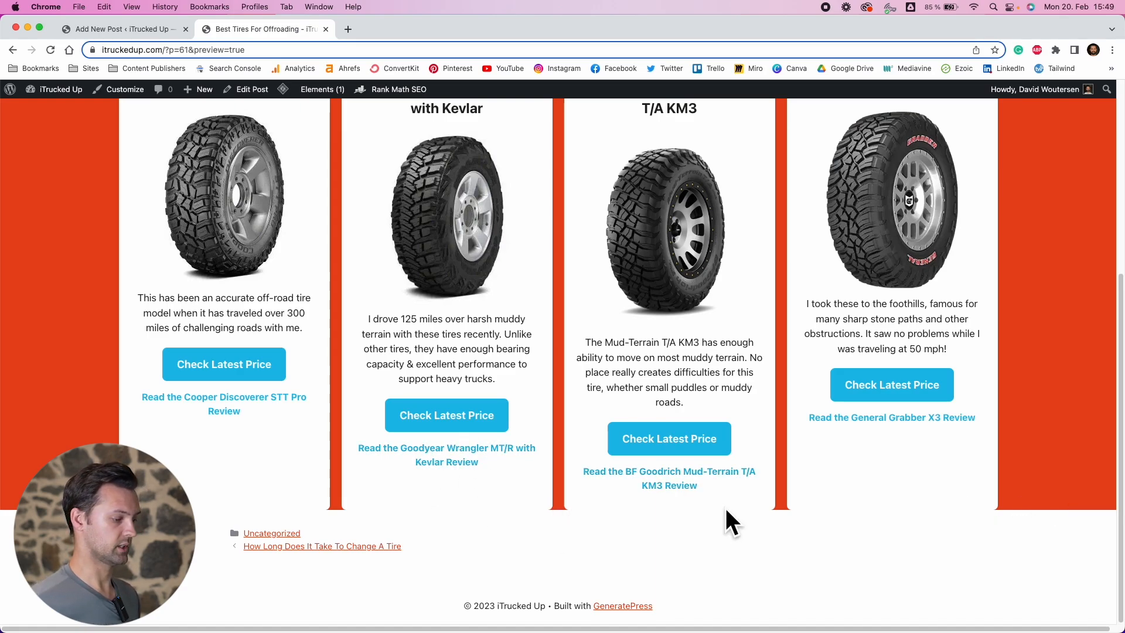
{"action": "left_click", "coordinate": [163, 30]}
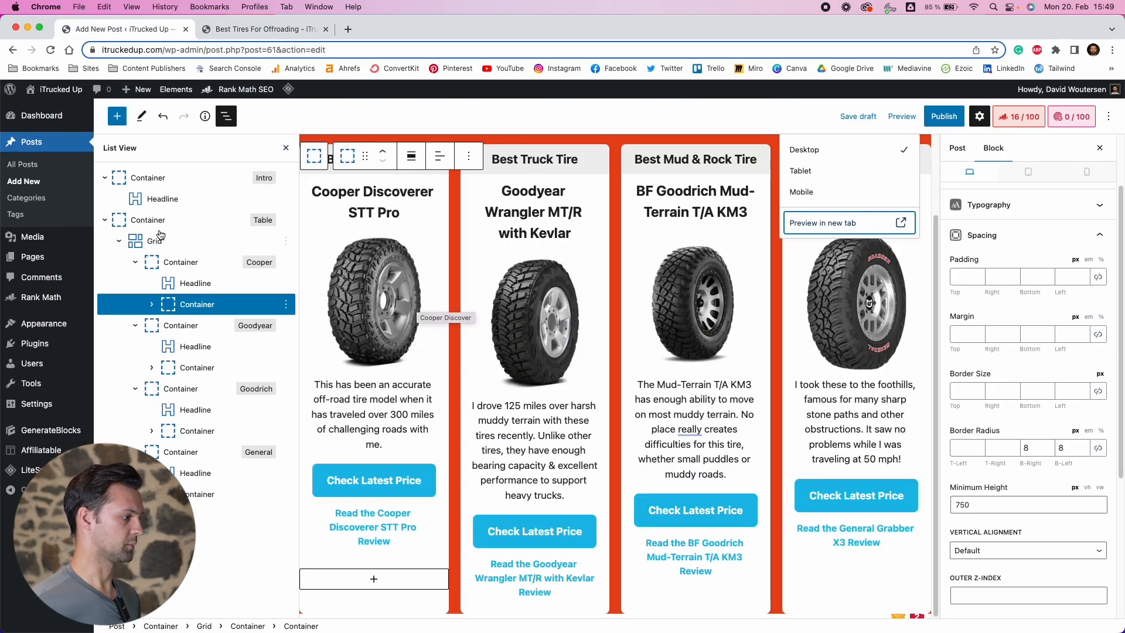
Preview the post again and narrow the browser window to check how the cards stack on mobile, then return to the editor
{"action": "left_click", "coordinate": [144, 222]}
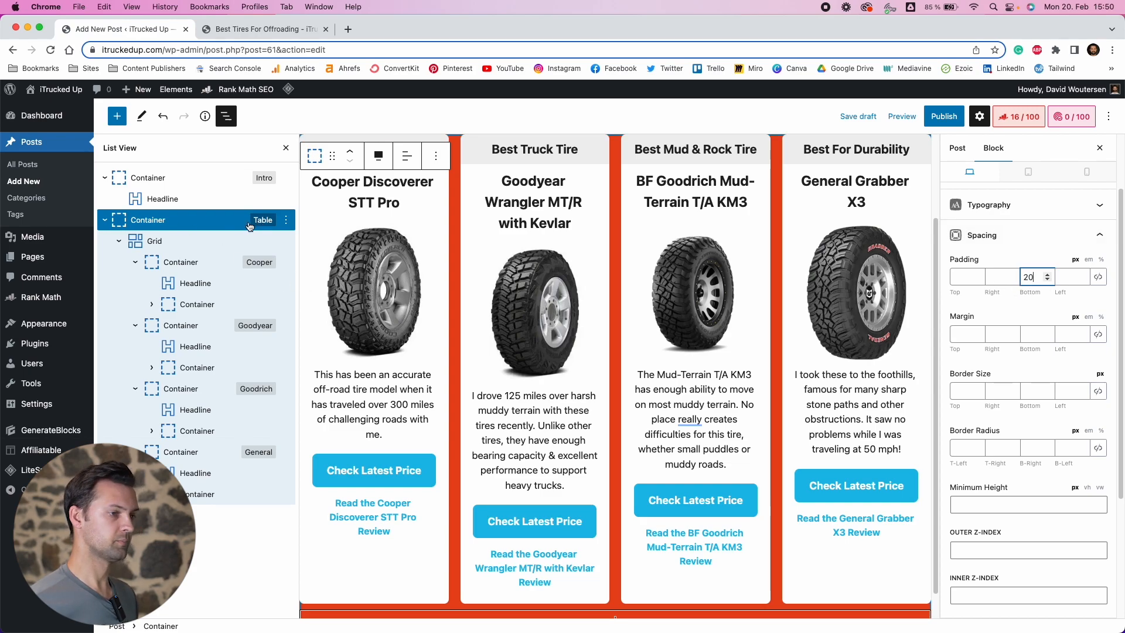
{"action": "left_click", "coordinate": [902, 116]}
{"action": "left_click", "coordinate": [826, 225]}
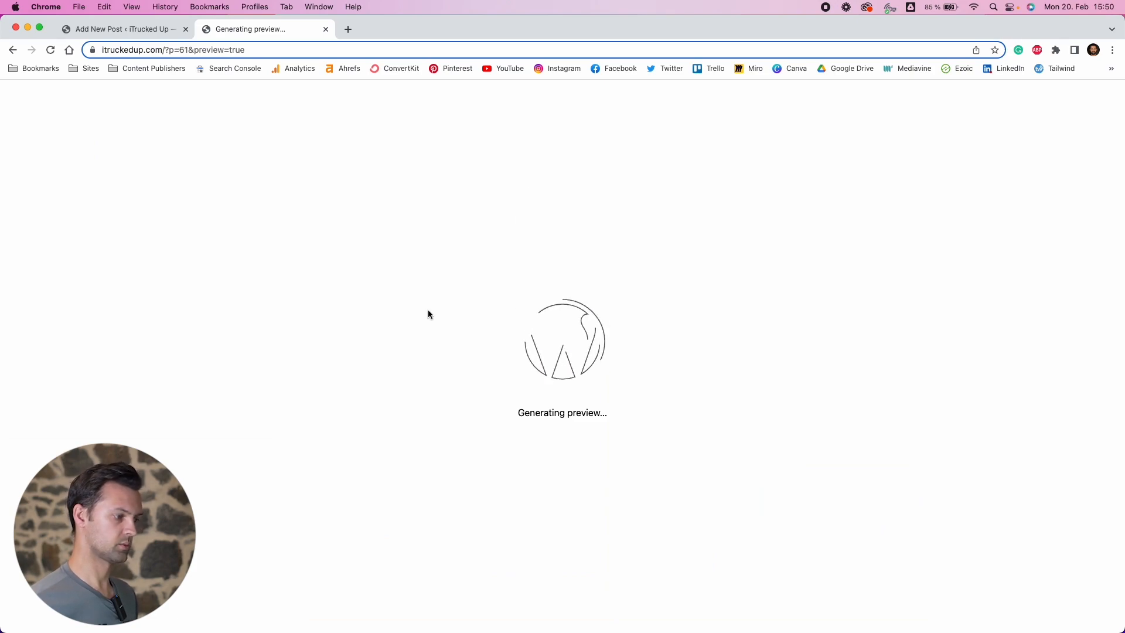
{"action": "scroll", "coordinate": [494, 340], "scroll_direction": "down", "scroll_amount": 5}
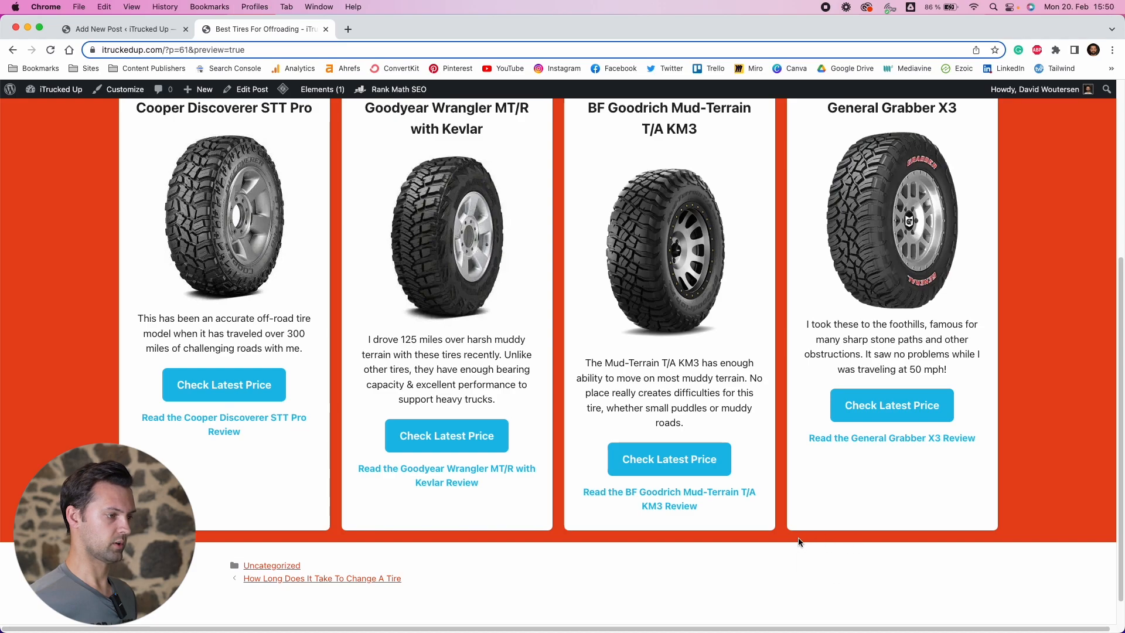
{"action": "scroll", "coordinate": [804, 536], "scroll_direction": "up", "scroll_amount": 1}
{"action": "scroll", "coordinate": [809, 492], "scroll_direction": "down", "scroll_amount": 1}
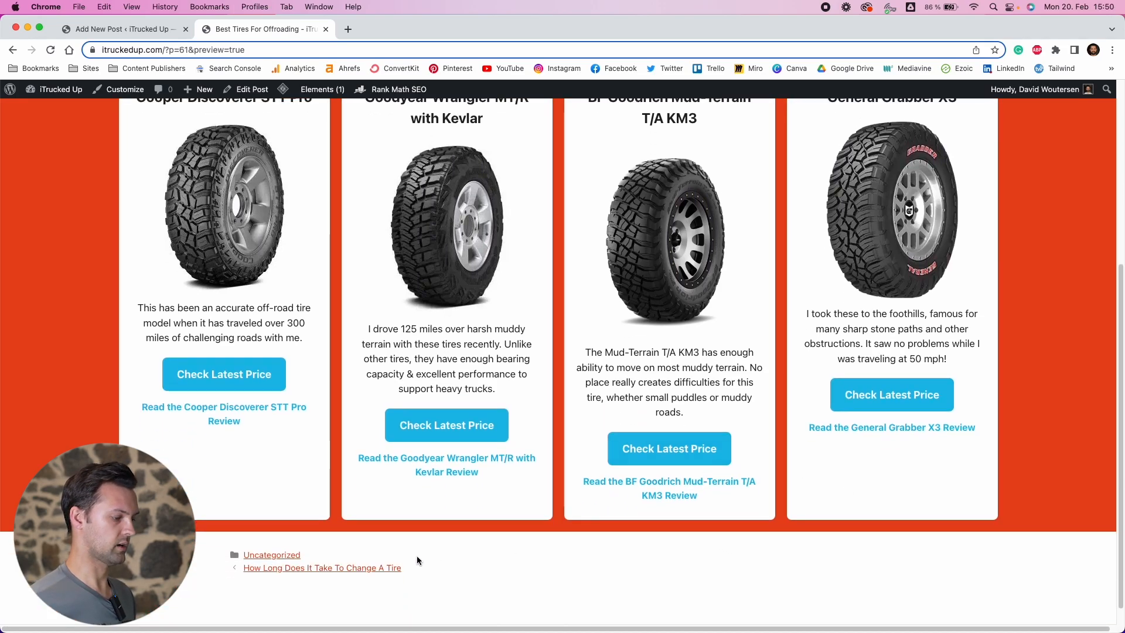
{"action": "scroll", "coordinate": [417, 555], "scroll_direction": "up", "scroll_amount": 5}
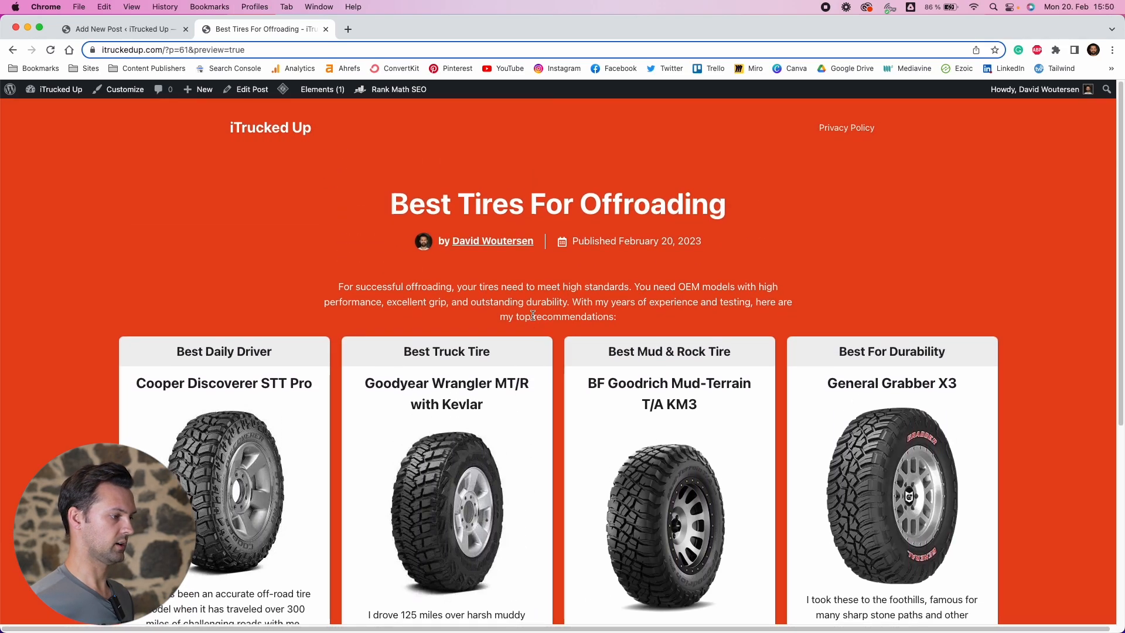
{"action": "scroll", "coordinate": [532, 315], "scroll_direction": "down", "scroll_amount": 5}
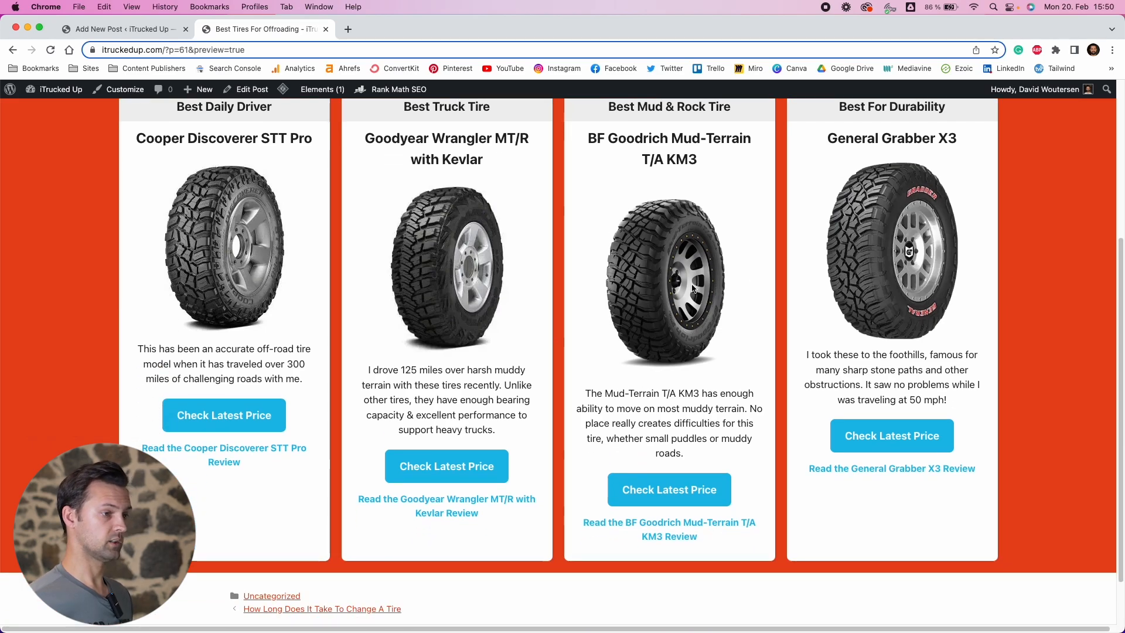
{"action": "scroll", "coordinate": [813, 290], "scroll_direction": "up", "scroll_amount": 2}
{"action": "scroll", "coordinate": [744, 521], "scroll_direction": "down", "scroll_amount": 1}
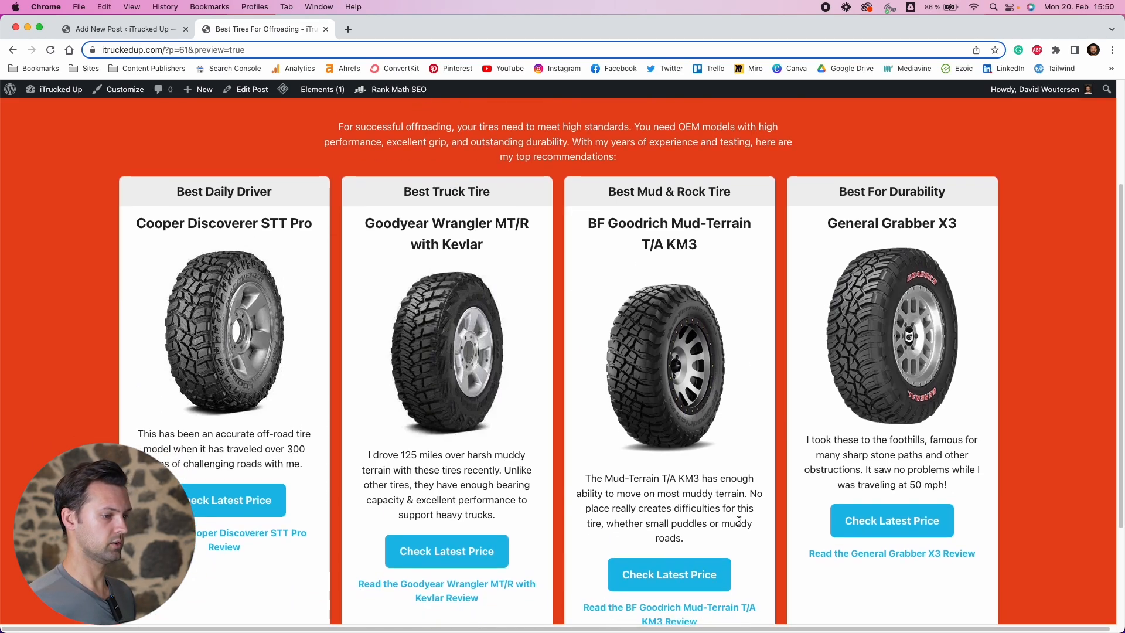
{"action": "scroll", "coordinate": [743, 520], "scroll_direction": "down", "scroll_amount": 1}
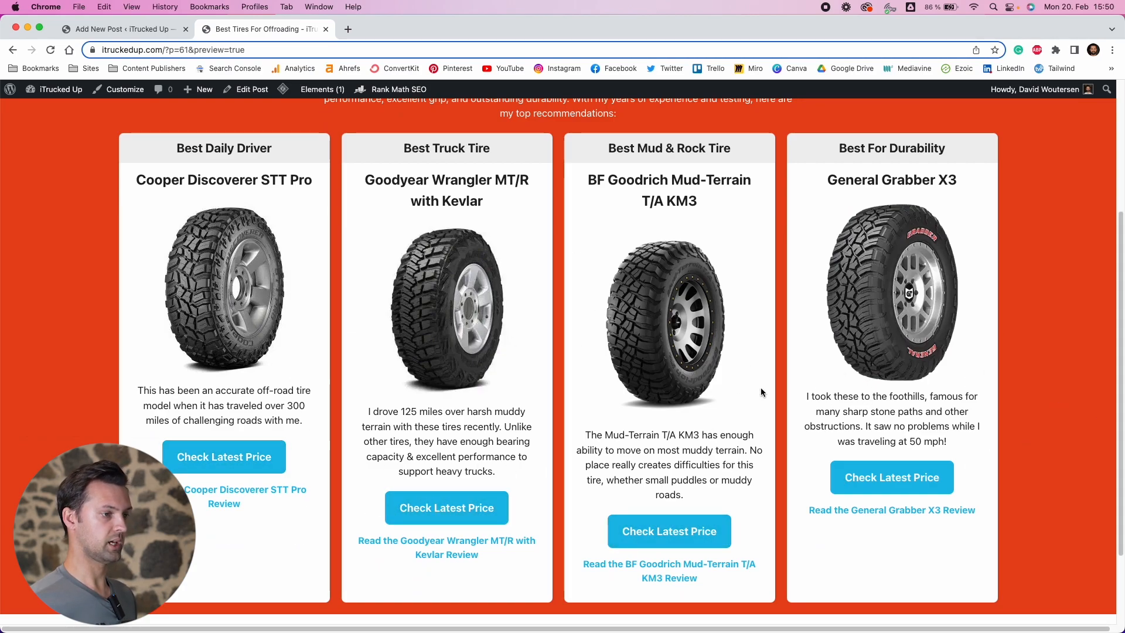
{"action": "scroll", "coordinate": [761, 388], "scroll_direction": "up", "scroll_amount": 3}
{"action": "left_click_drag", "start_coordinate": [1122, 333], "coordinate": [227, 339]}
{"action": "scroll", "coordinate": [209, 339], "scroll_direction": "down", "scroll_amount": 10}
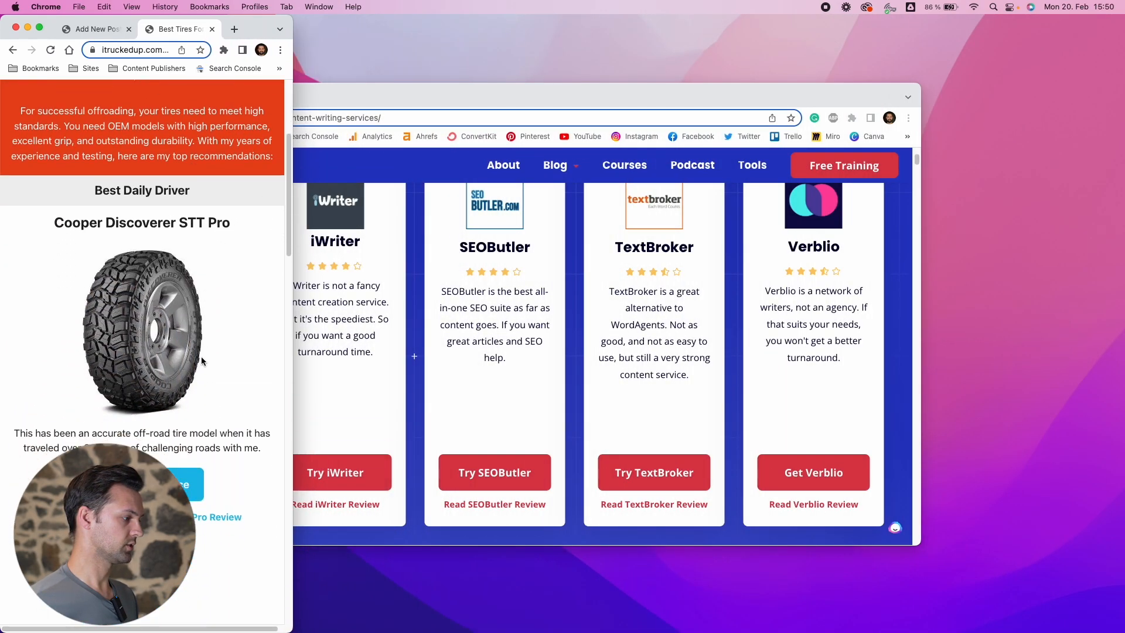
{"action": "scroll", "coordinate": [130, 370], "scroll_direction": "down", "scroll_amount": 3}
{"action": "scroll", "coordinate": [118, 244], "scroll_direction": "up", "scroll_amount": 10}
{"action": "left_click", "coordinate": [93, 29]}
{"action": "left_click_drag", "start_coordinate": [375, 160], "coordinate": [1120, 208]}
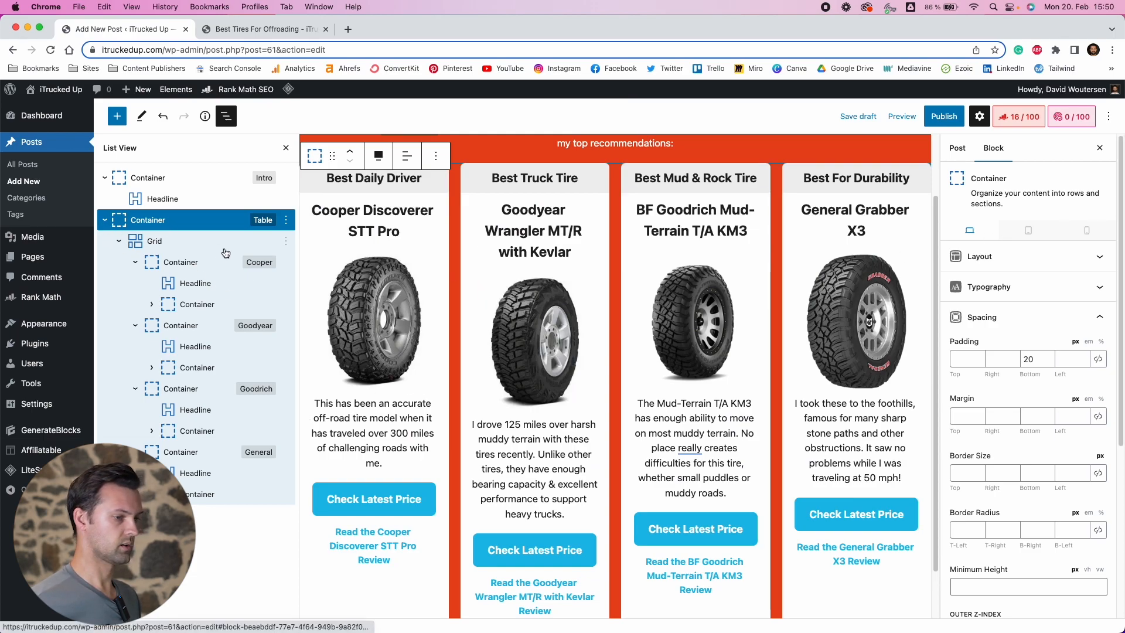
Switch the block settings to mobile view and set the Cooper card's inner container bottom margin to 20 px
{"action": "left_click", "coordinate": [1091, 235]}
{"action": "scroll", "coordinate": [649, 358], "scroll_direction": "up", "scroll_amount": 2}
{"action": "scroll", "coordinate": [649, 358], "scroll_direction": "down", "scroll_amount": 6}
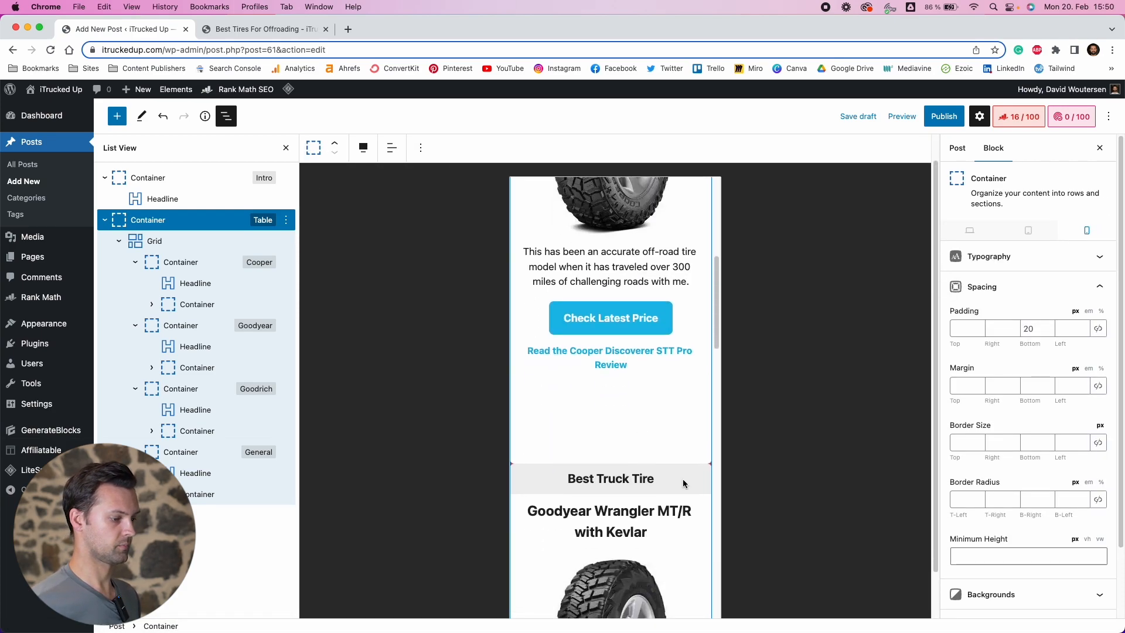
{"action": "left_click", "coordinate": [684, 479]}
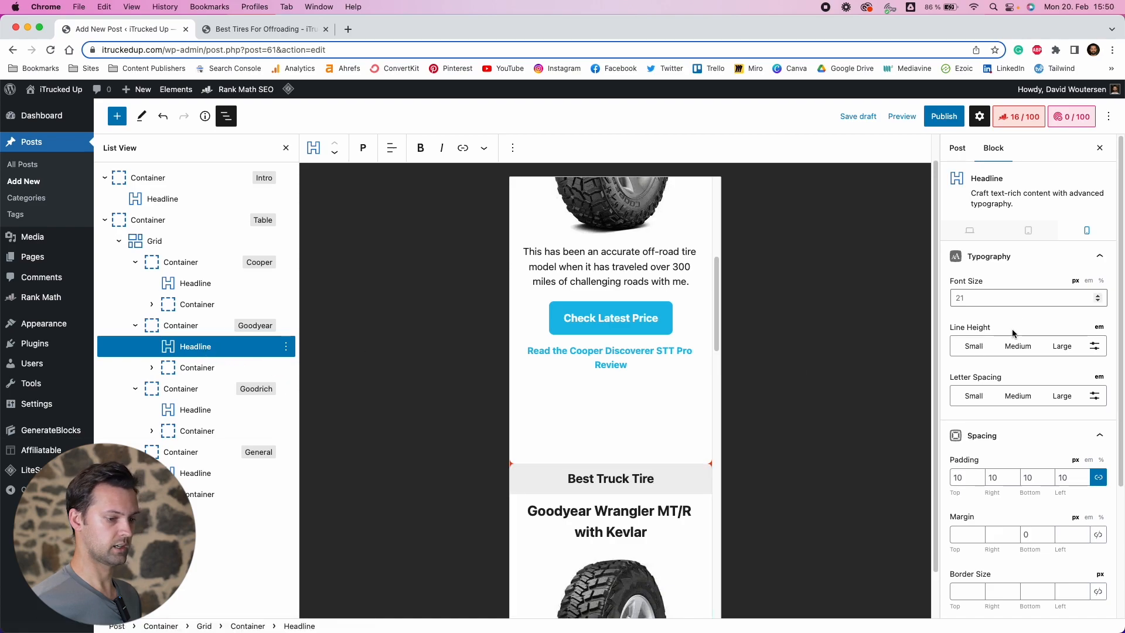
{"action": "scroll", "coordinate": [1012, 473], "scroll_direction": "down", "scroll_amount": 2}
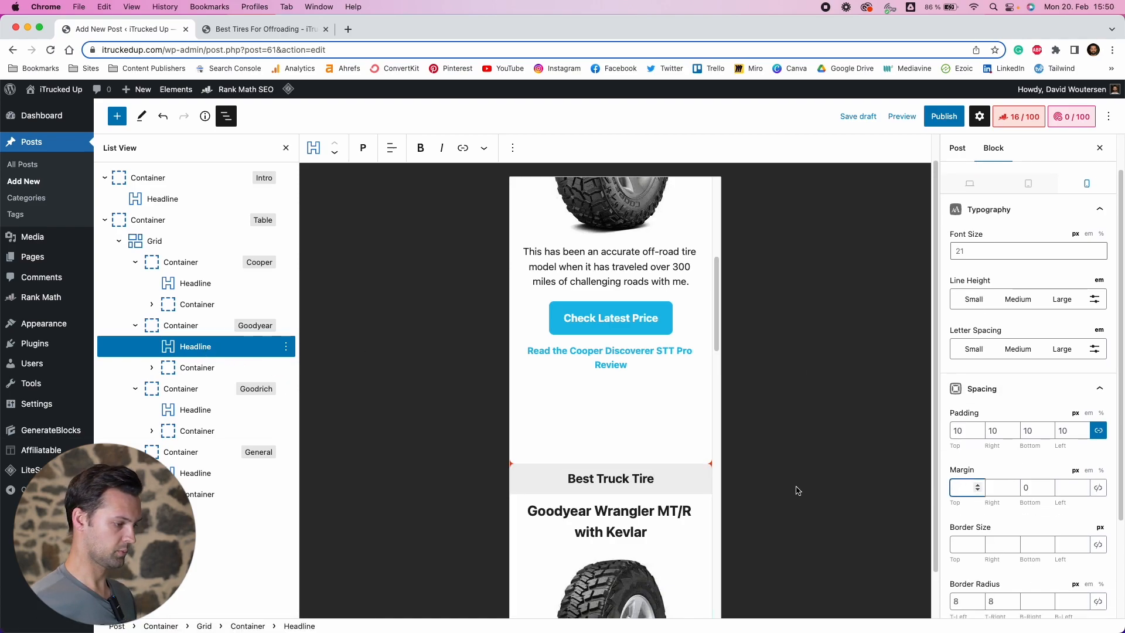
{"action": "left_click", "coordinate": [187, 307]}
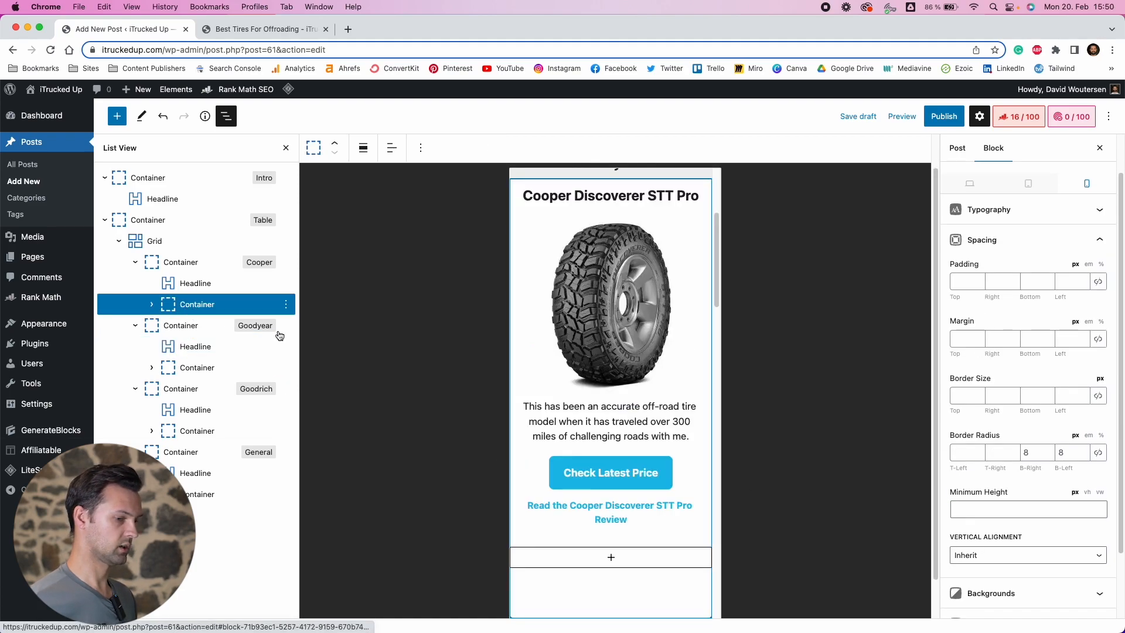
{"action": "left_click", "coordinate": [1041, 343]}
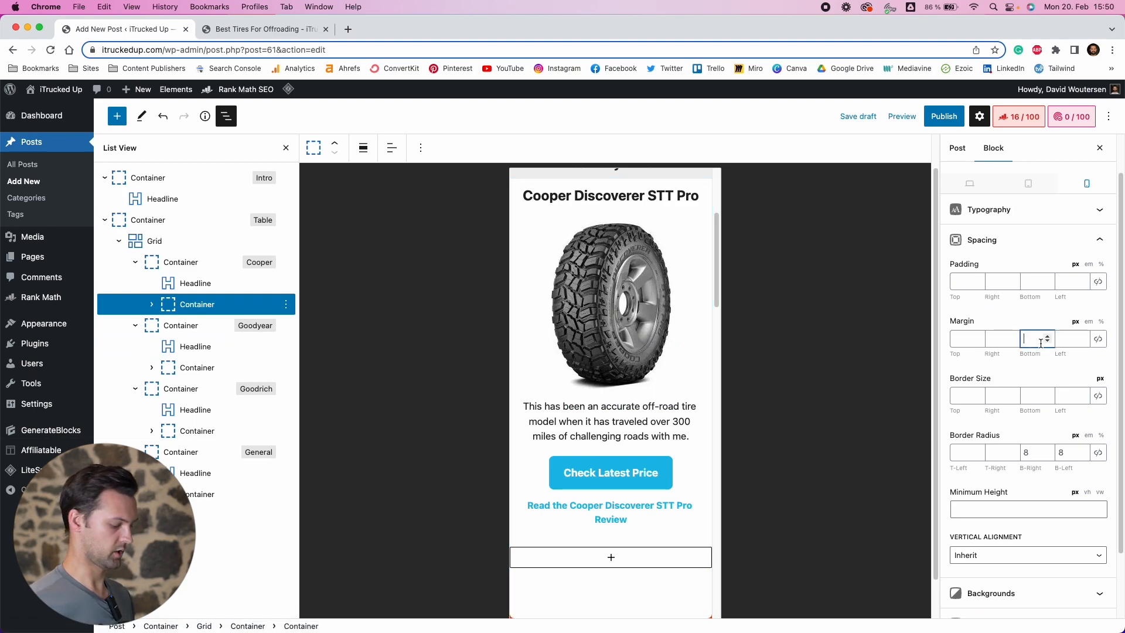
{"action": "scroll", "coordinate": [621, 392], "scroll_direction": "down", "scroll_amount": 6}
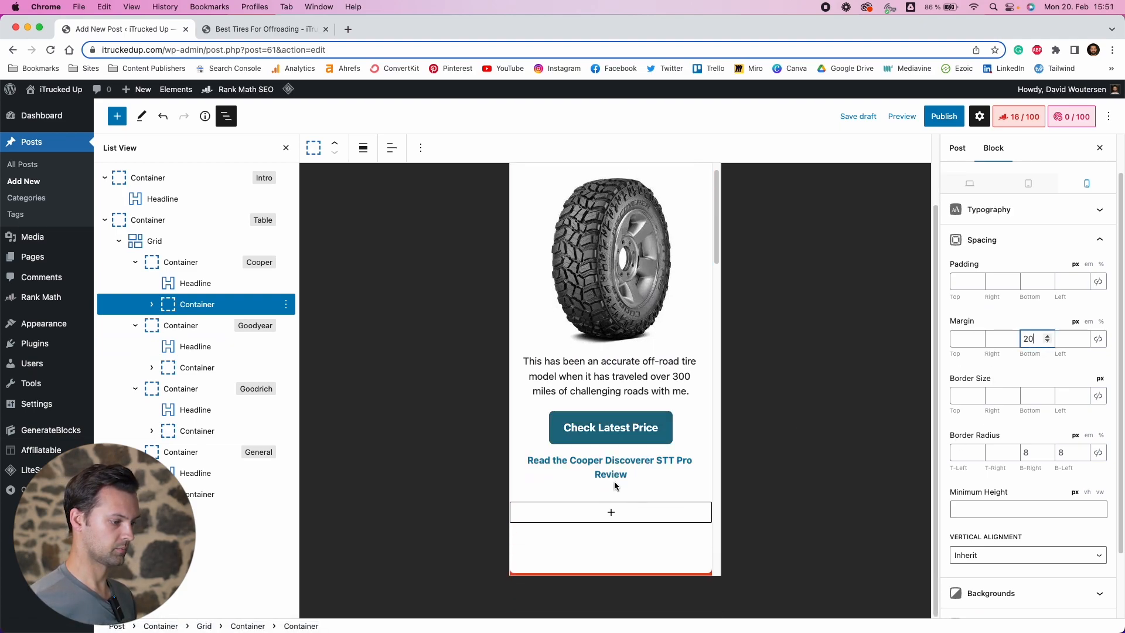
{"action": "scroll", "coordinate": [621, 393], "scroll_direction": "down", "scroll_amount": 5}
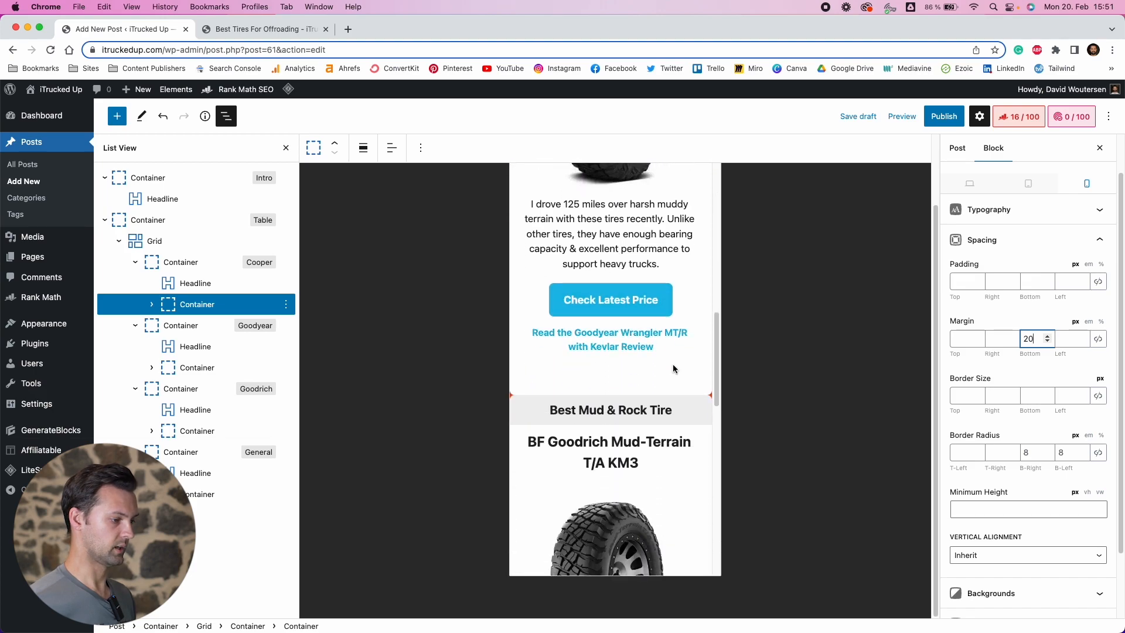
{"action": "left_click", "coordinate": [668, 347]}
Set the mobile bottom margin of the Goodyear and Goodrich cards' inner containers to 20 px
{"action": "left_click", "coordinate": [204, 362]}
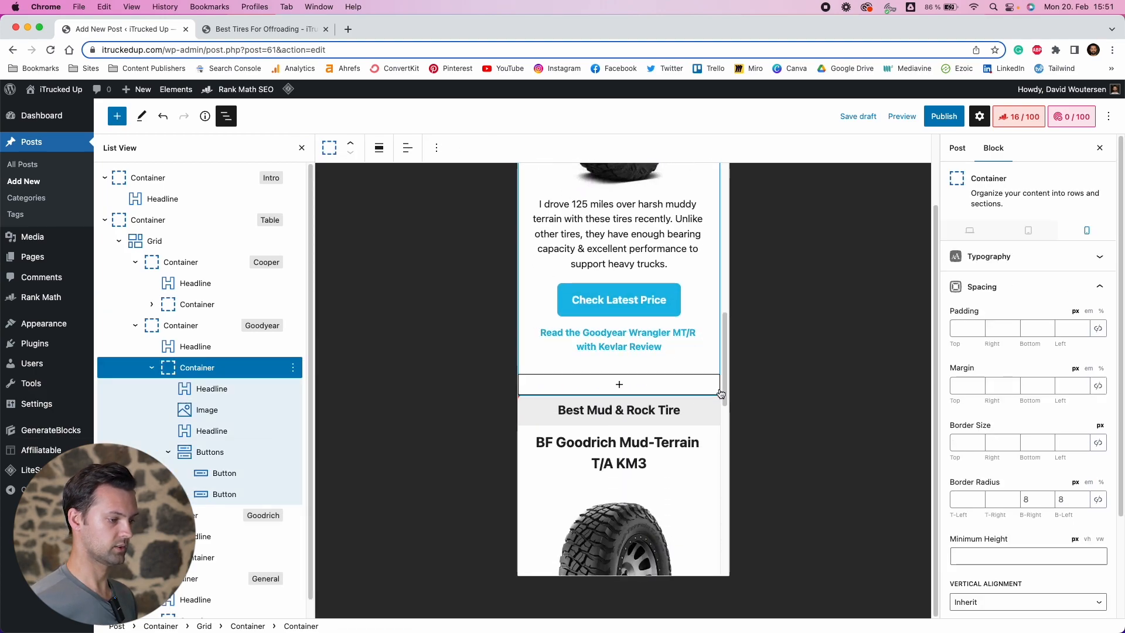
{"action": "left_click", "coordinate": [1034, 386]}
{"action": "type", "text": "20"}
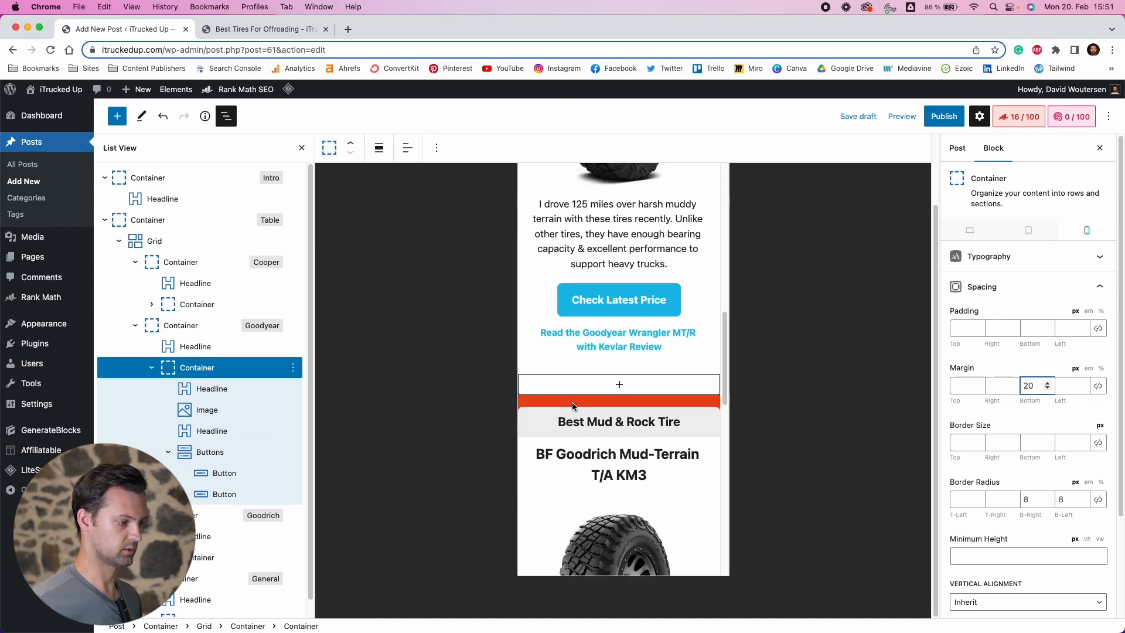
{"action": "scroll", "coordinate": [574, 404], "scroll_direction": "down", "scroll_amount": 8}
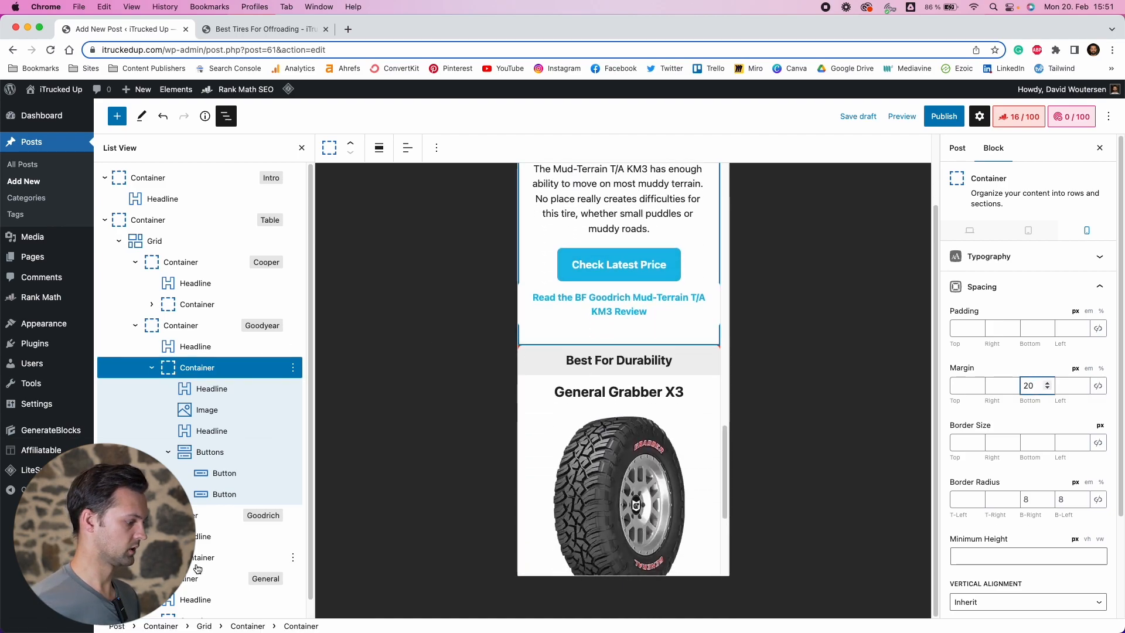
{"action": "left_click", "coordinate": [196, 564]}
{"action": "left_click", "coordinate": [1025, 388]}
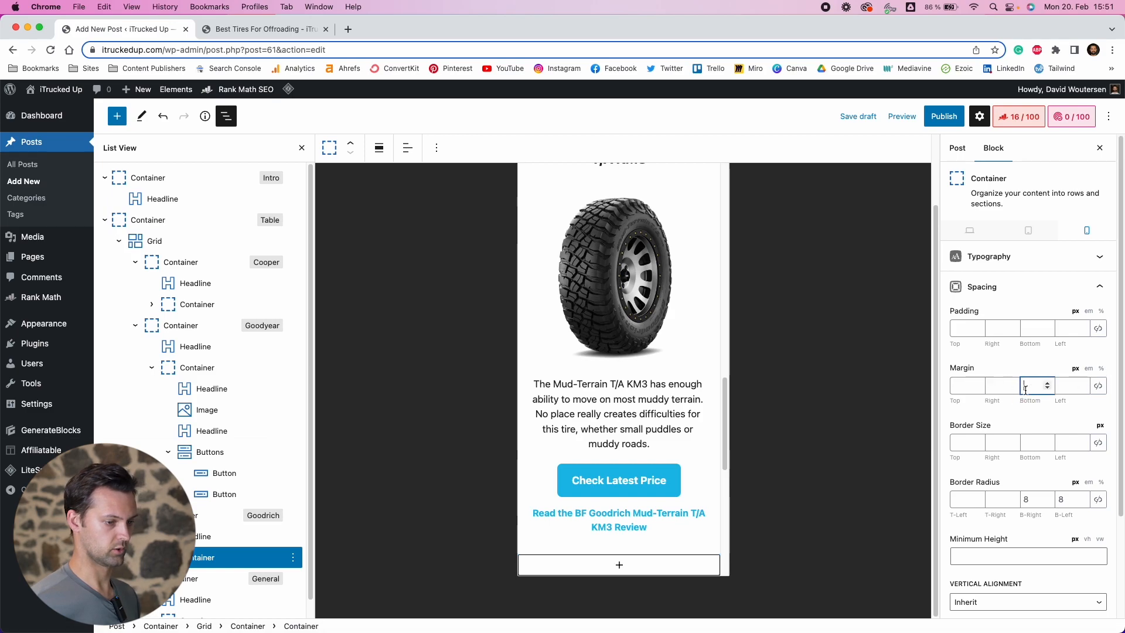
{"action": "scroll", "coordinate": [630, 460], "scroll_direction": "down", "scroll_amount": 8}
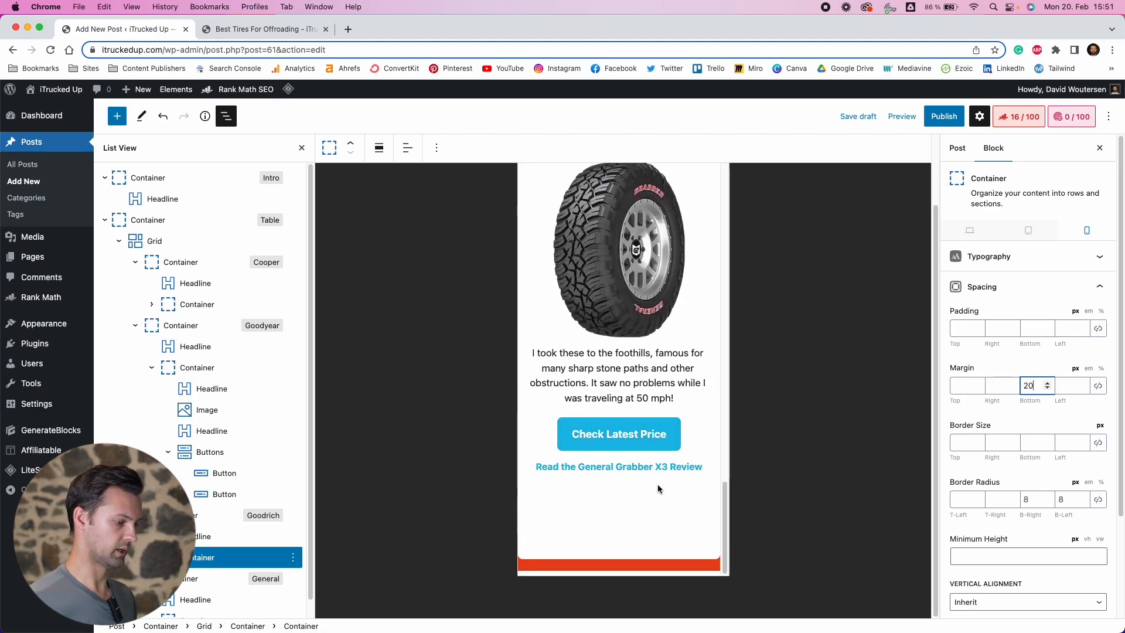
{"action": "scroll", "coordinate": [655, 500], "scroll_direction": "up", "scroll_amount": 12}
{"action": "scroll", "coordinate": [656, 354], "scroll_direction": "up", "scroll_amount": 15}
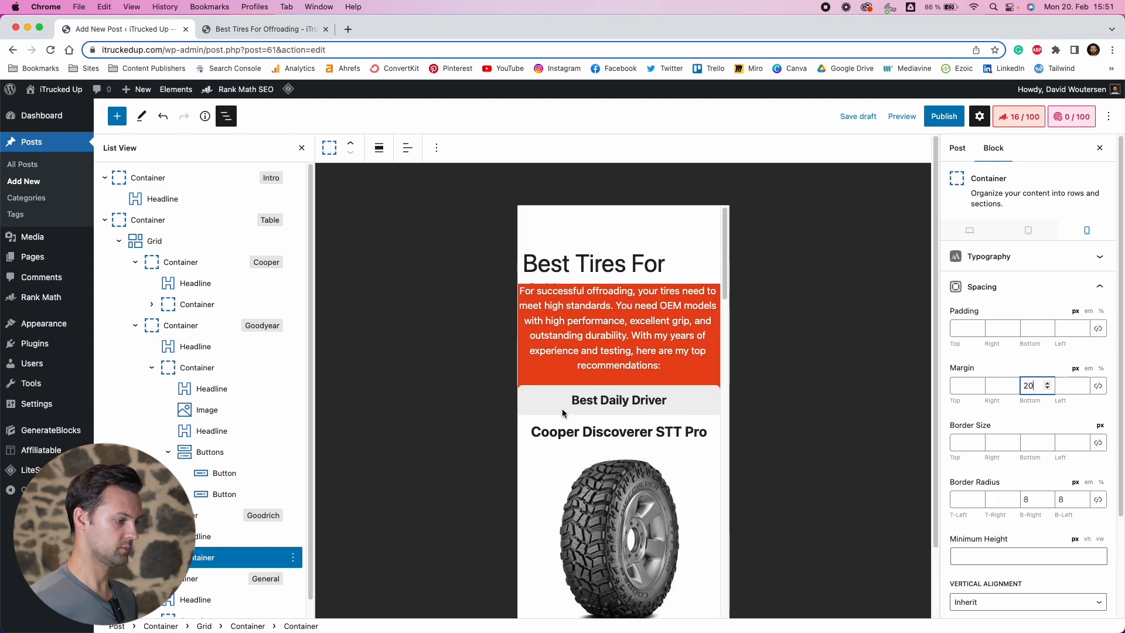
{"action": "scroll", "coordinate": [562, 413], "scroll_direction": "down", "scroll_amount": 3}
{"action": "scroll", "coordinate": [644, 351], "scroll_direction": "up", "scroll_amount": 1}
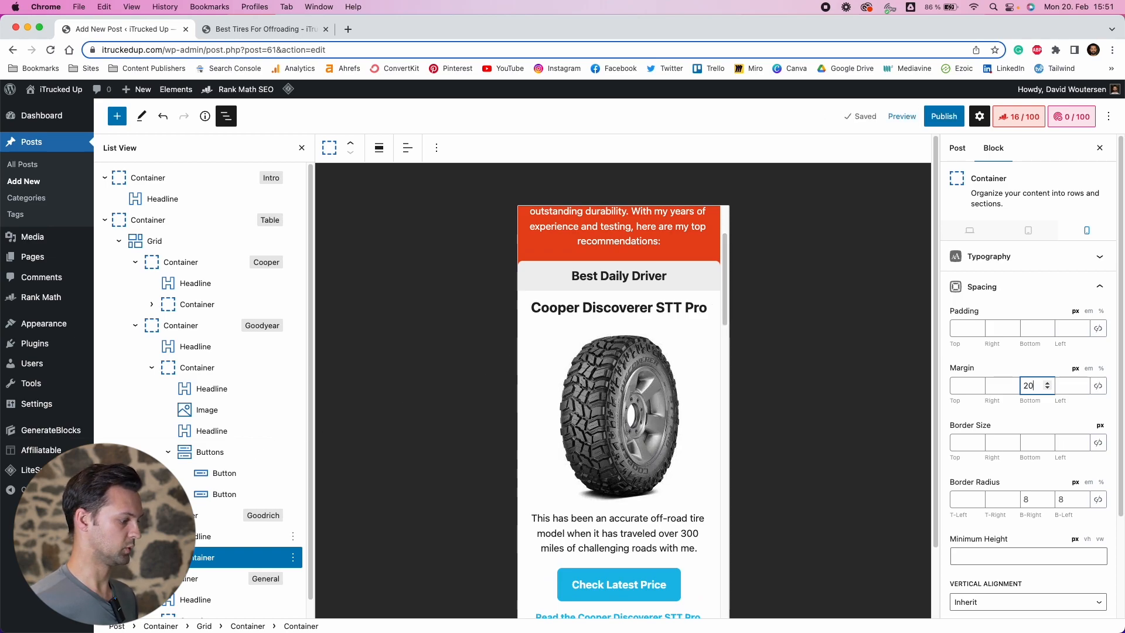
Set the Goodrich card container's mobile left and right margins to 20 px
{"action": "left_click", "coordinate": [199, 515]}
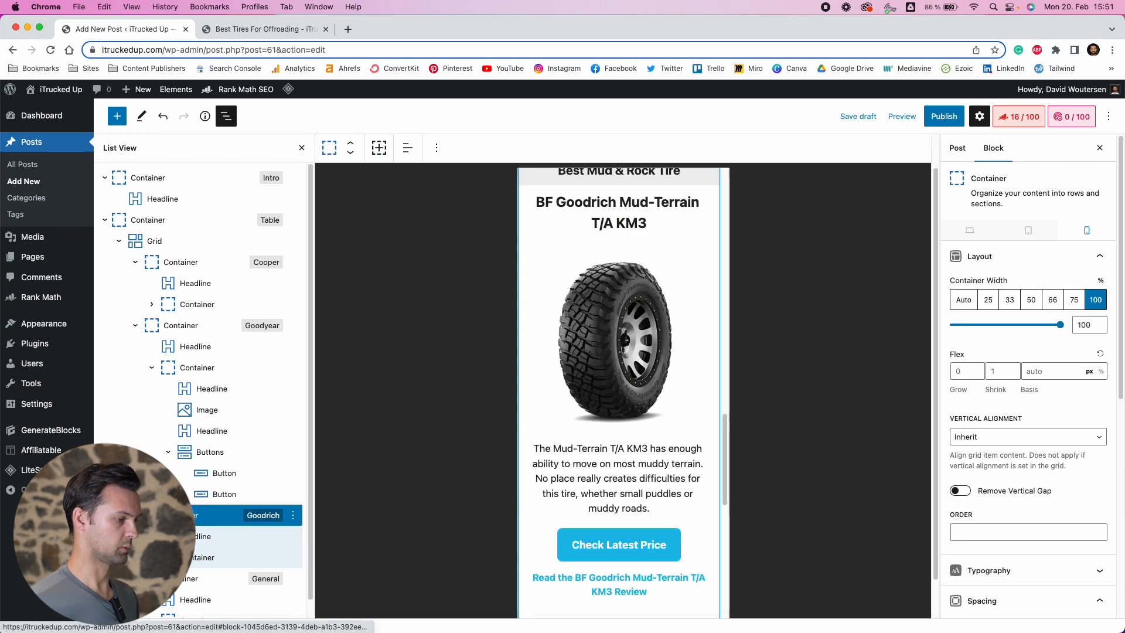
{"action": "scroll", "coordinate": [1021, 525], "scroll_direction": "down", "scroll_amount": 5}
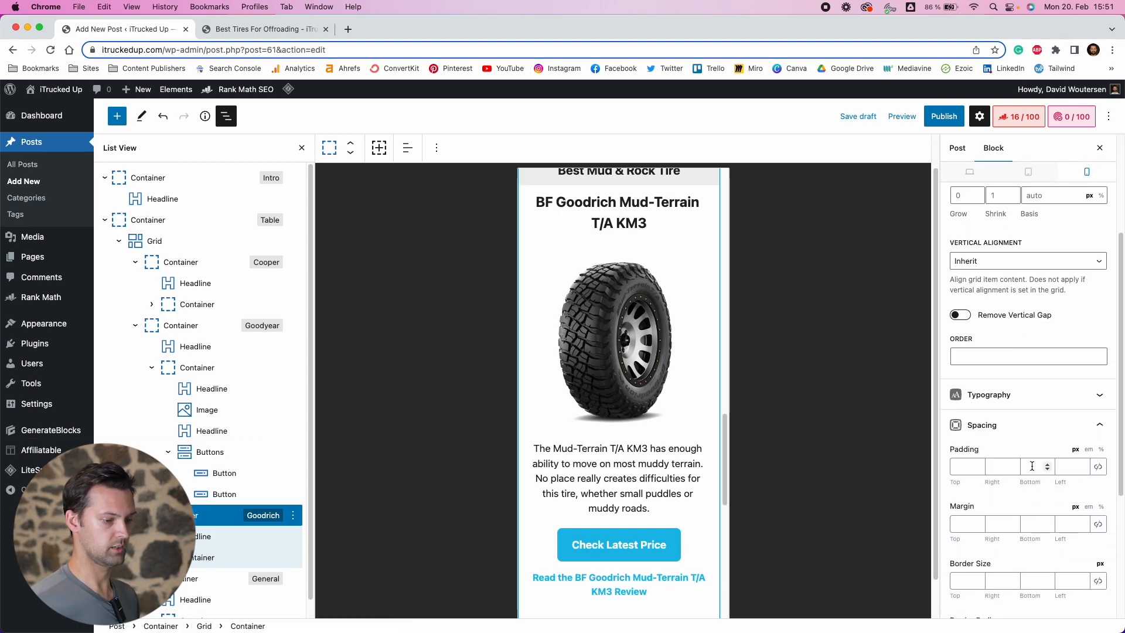
{"action": "scroll", "coordinate": [1044, 493], "scroll_direction": "down", "scroll_amount": 1}
{"action": "left_click", "coordinate": [1065, 487]}
{"action": "type", "text": "20"}
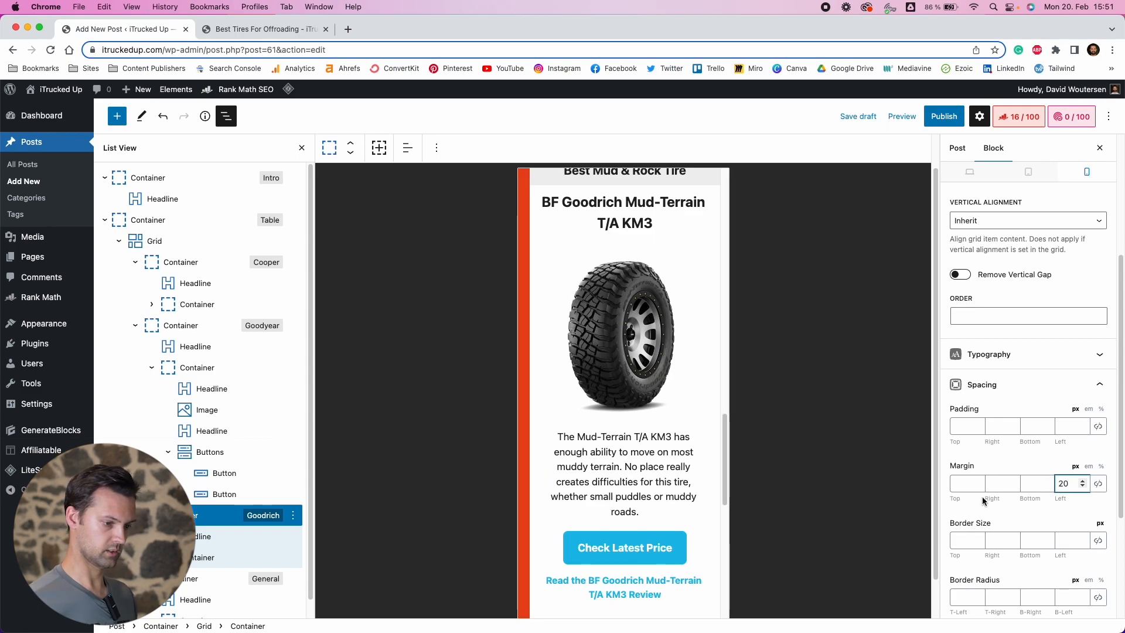
{"action": "left_click", "coordinate": [1005, 482]}
{"action": "type", "text": "20"}
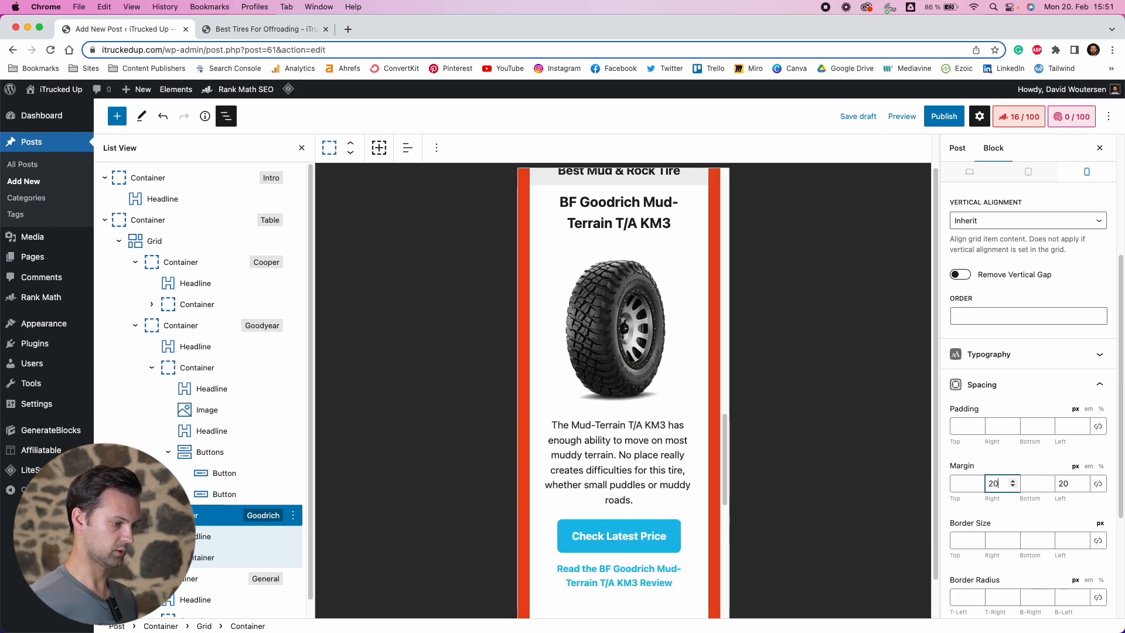
Set the mobile left and right margins of the Goodyear and Cooper card containers to 20 px
{"action": "left_click", "coordinate": [182, 326]}
{"action": "left_click", "coordinate": [996, 485]}
{"action": "type", "text": "20"}
{"action": "left_click", "coordinate": [1066, 483]}
{"action": "type", "text": "20"}
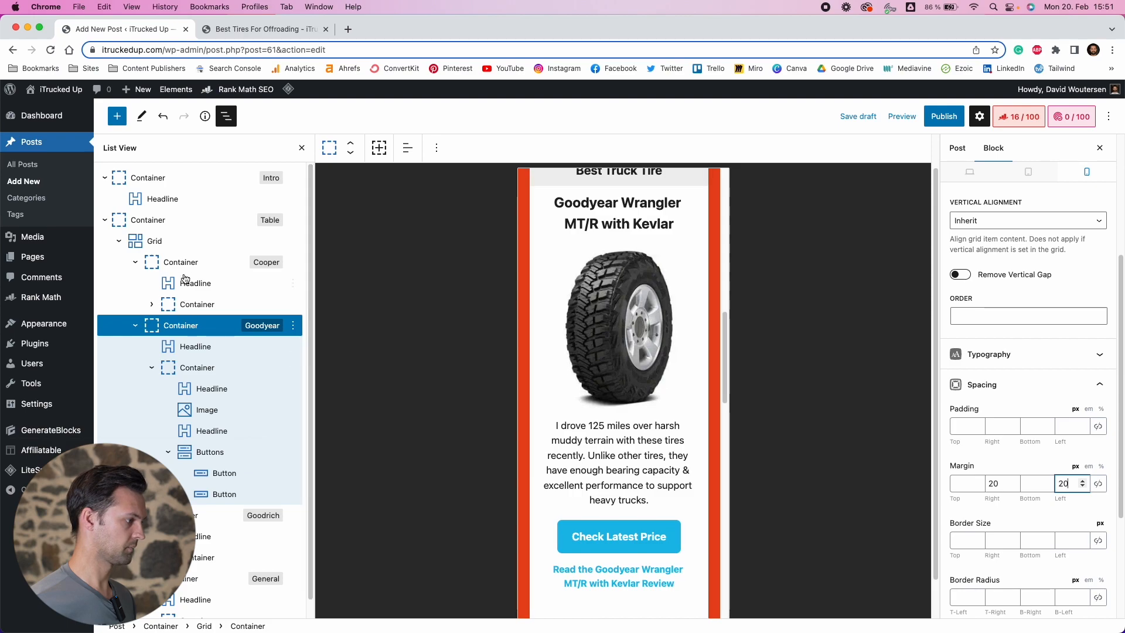
{"action": "left_click", "coordinate": [181, 262]}
{"action": "left_click", "coordinate": [992, 484]}
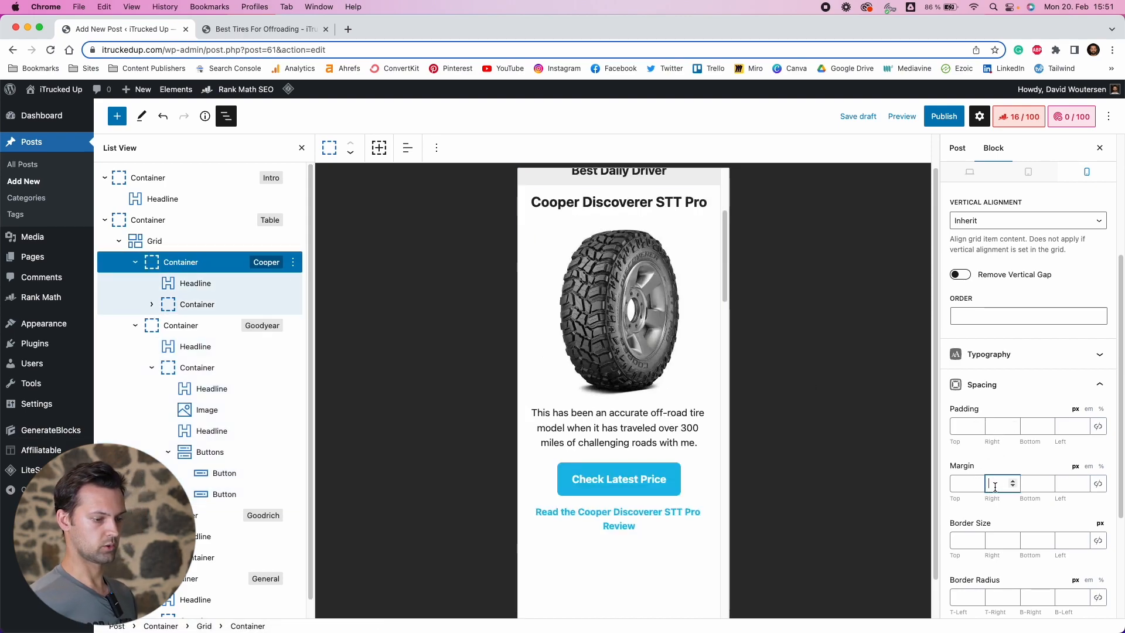
{"action": "type", "text": "20"}
{"action": "left_click", "coordinate": [1066, 484]}
{"action": "type", "text": "20"}
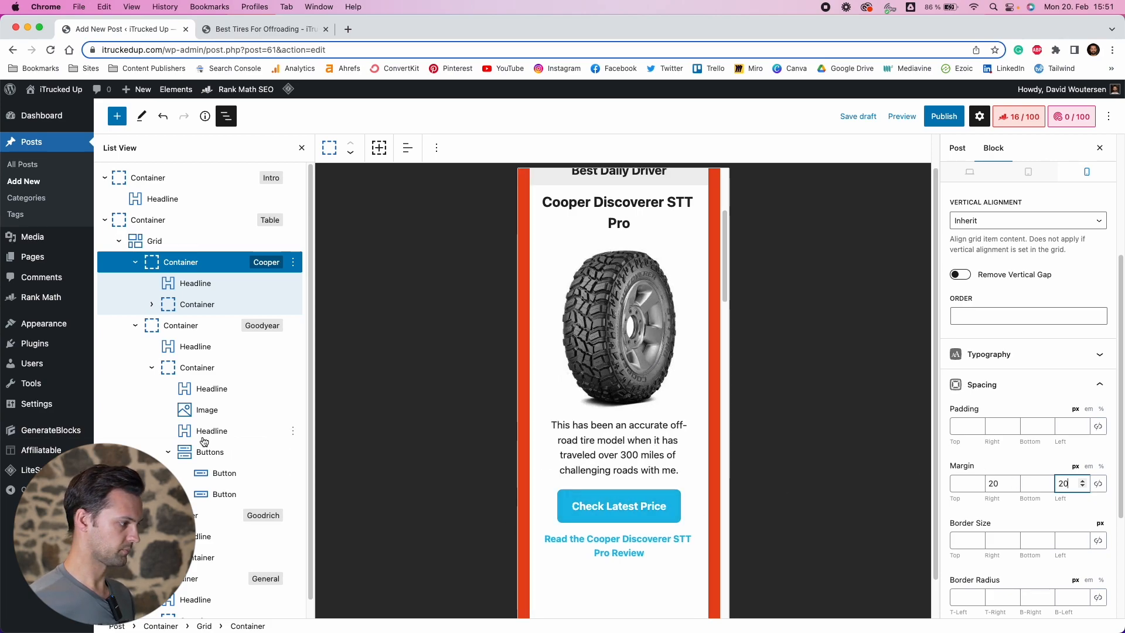
Set the General card container's mobile left and right margins to 20 px
{"action": "scroll", "coordinate": [208, 408], "scroll_direction": "down", "scroll_amount": 1}
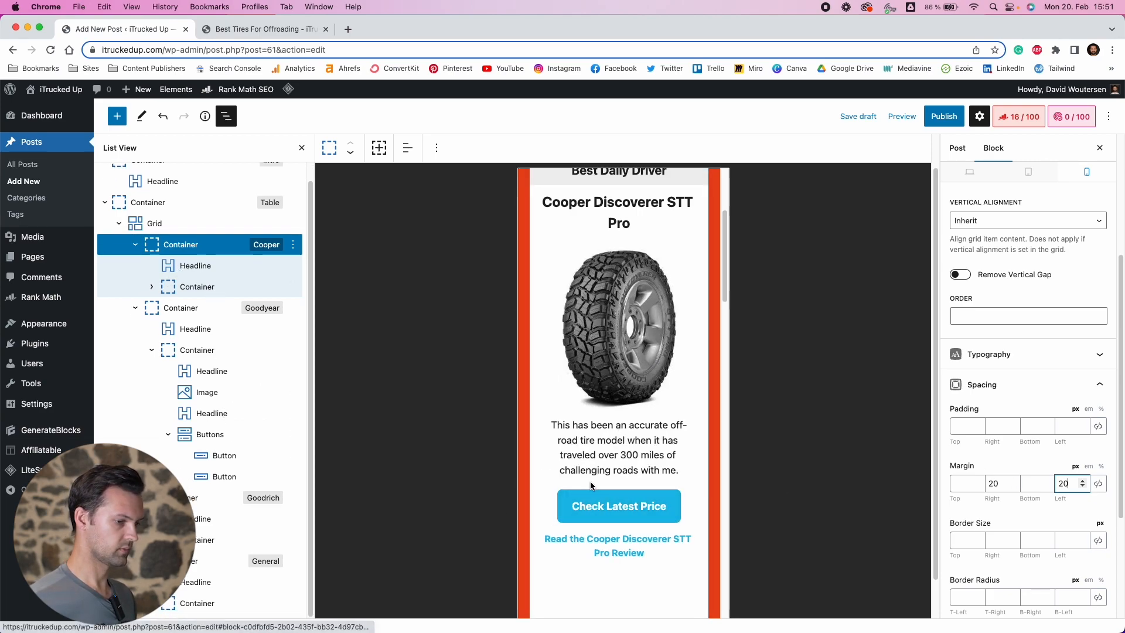
{"action": "scroll", "coordinate": [603, 516], "scroll_direction": "down", "scroll_amount": 8}
{"action": "scroll", "coordinate": [603, 516], "scroll_direction": "down", "scroll_amount": 10}
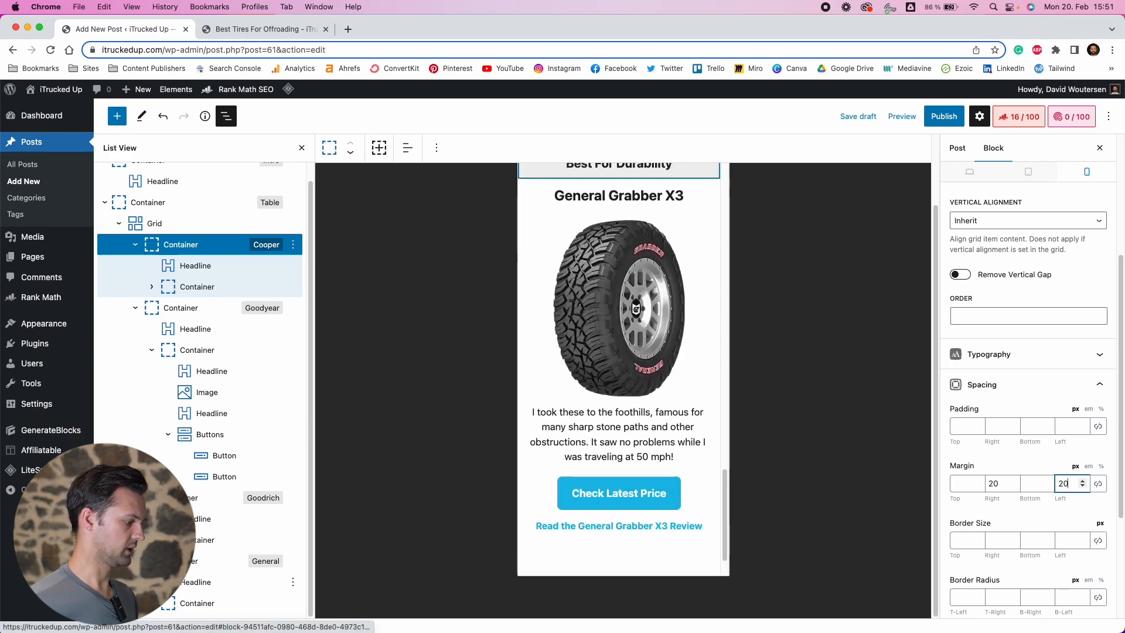
{"action": "left_click", "coordinate": [200, 561]}
{"action": "left_click", "coordinate": [1000, 484]}
{"action": "type", "text": "20"}
{"action": "left_click", "coordinate": [1065, 484]}
{"action": "type", "text": "20"}
{"action": "scroll", "coordinate": [586, 425], "scroll_direction": "down", "scroll_amount": 3}
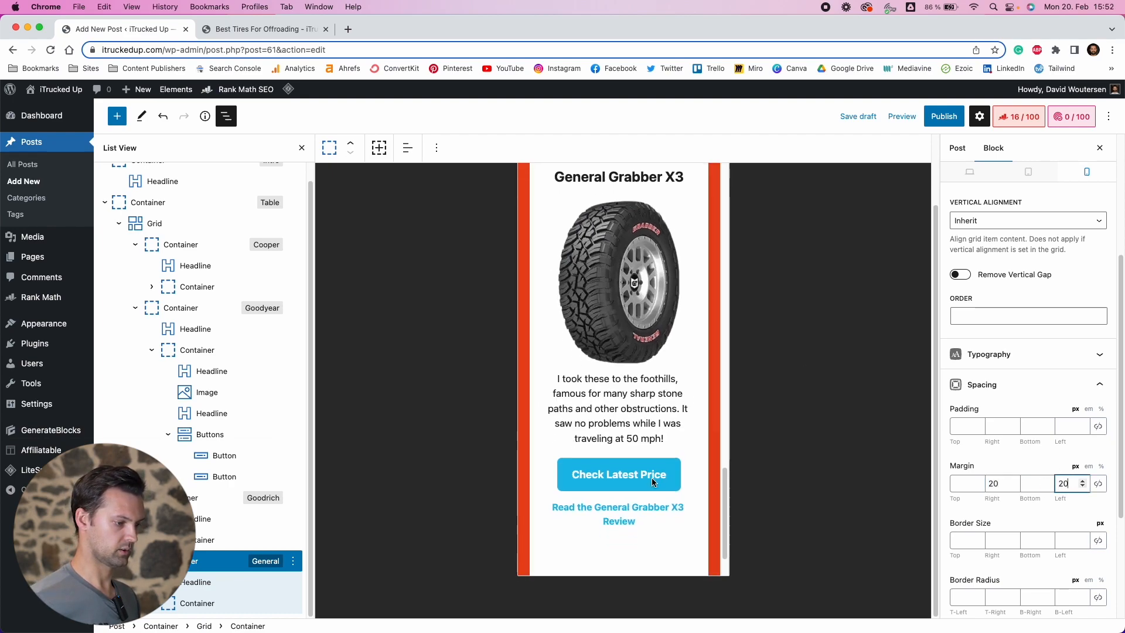
Open a preview of the post in a new tab
{"action": "scroll", "coordinate": [188, 306], "scroll_direction": "up", "scroll_amount": 1}
{"action": "left_click", "coordinate": [901, 116]}
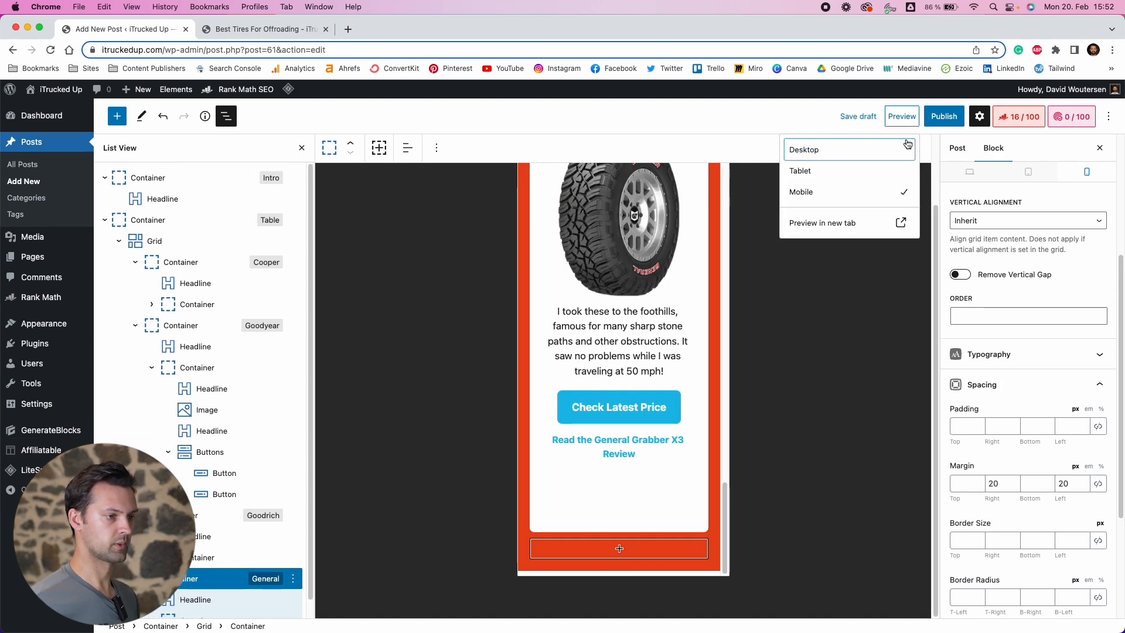
{"action": "left_click", "coordinate": [847, 221]}
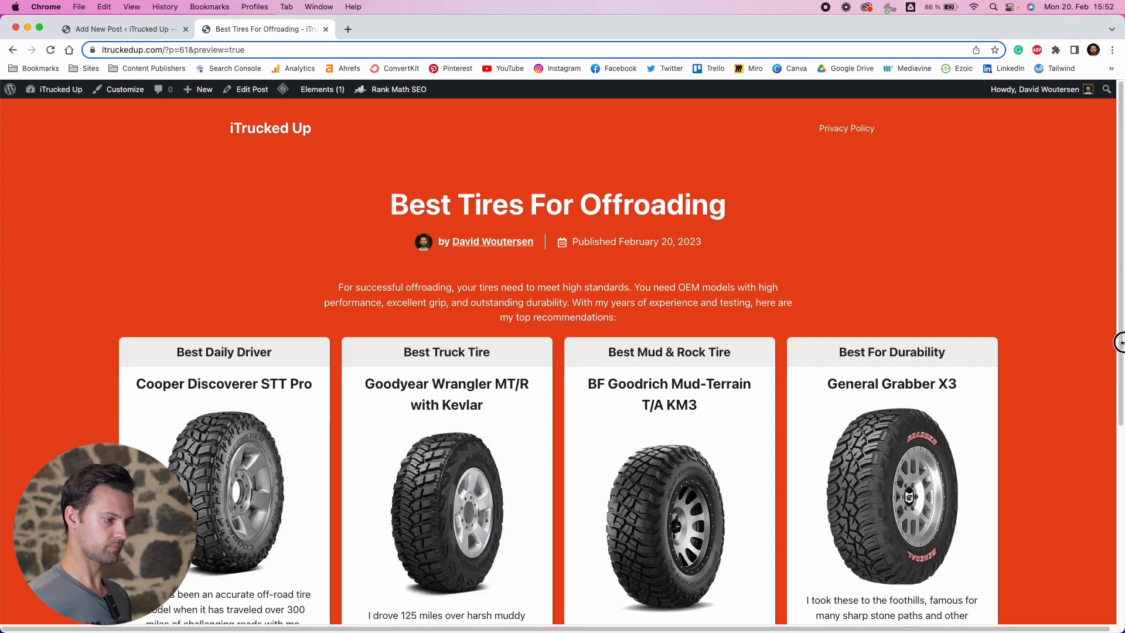
{"action": "scroll", "coordinate": [1037, 356], "scroll_direction": "down", "scroll_amount": 10}
{"action": "scroll", "coordinate": [1017, 465], "scroll_direction": "up", "scroll_amount": 9}
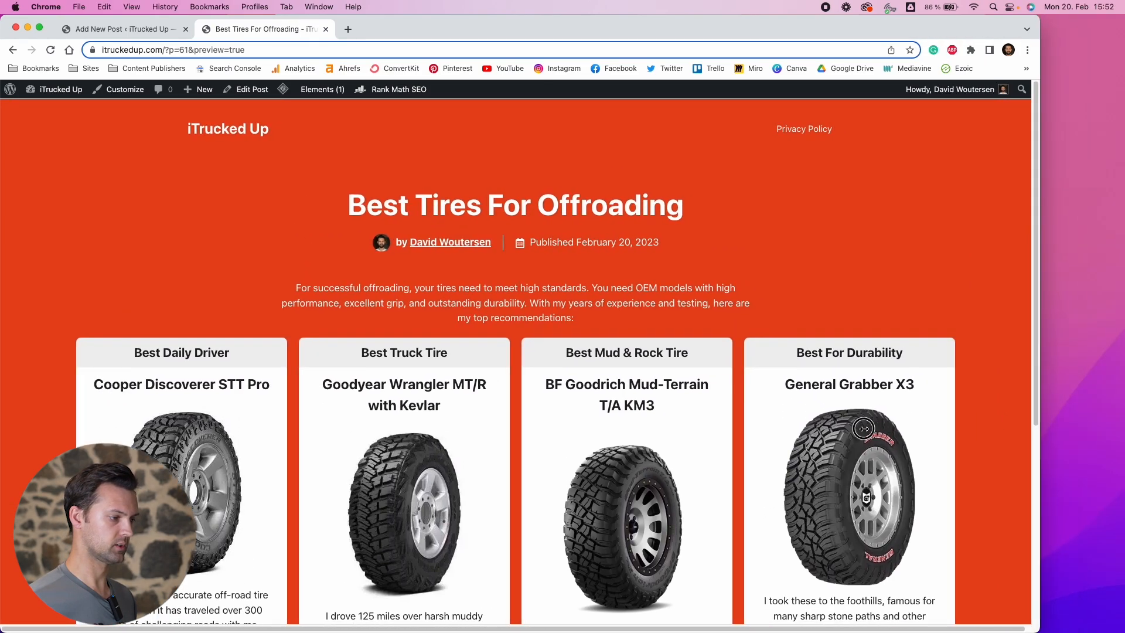
Narrow the preview window to check the mobile card layout and compare it with the reference comparison page
{"action": "left_click_drag", "start_coordinate": [1121, 418], "coordinate": [148, 360]}
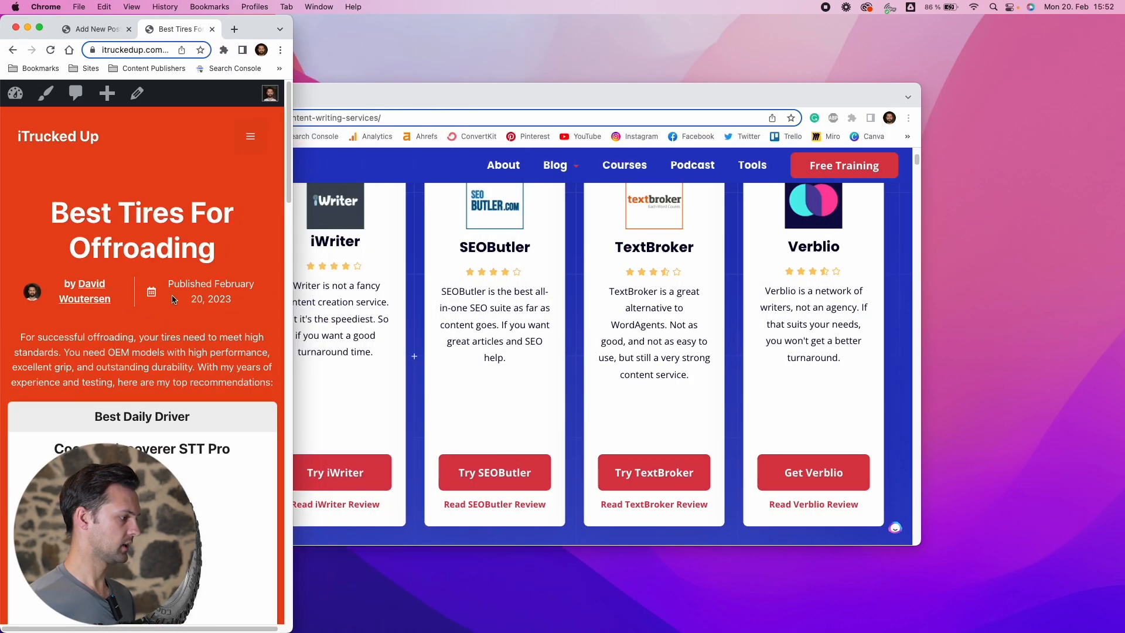
{"action": "scroll", "coordinate": [174, 303], "scroll_direction": "down", "scroll_amount": 5}
{"action": "scroll", "coordinate": [128, 185], "scroll_direction": "down", "scroll_amount": 2}
{"action": "scroll", "coordinate": [140, 263], "scroll_direction": "up", "scroll_amount": 4}
{"action": "scroll", "coordinate": [152, 321], "scroll_direction": "down", "scroll_amount": 3}
{"action": "scroll", "coordinate": [152, 321], "scroll_direction": "down", "scroll_amount": 9}
{"action": "scroll", "coordinate": [150, 334], "scroll_direction": "down", "scroll_amount": 10}
{"action": "scroll", "coordinate": [142, 322], "scroll_direction": "down", "scroll_amount": 3}
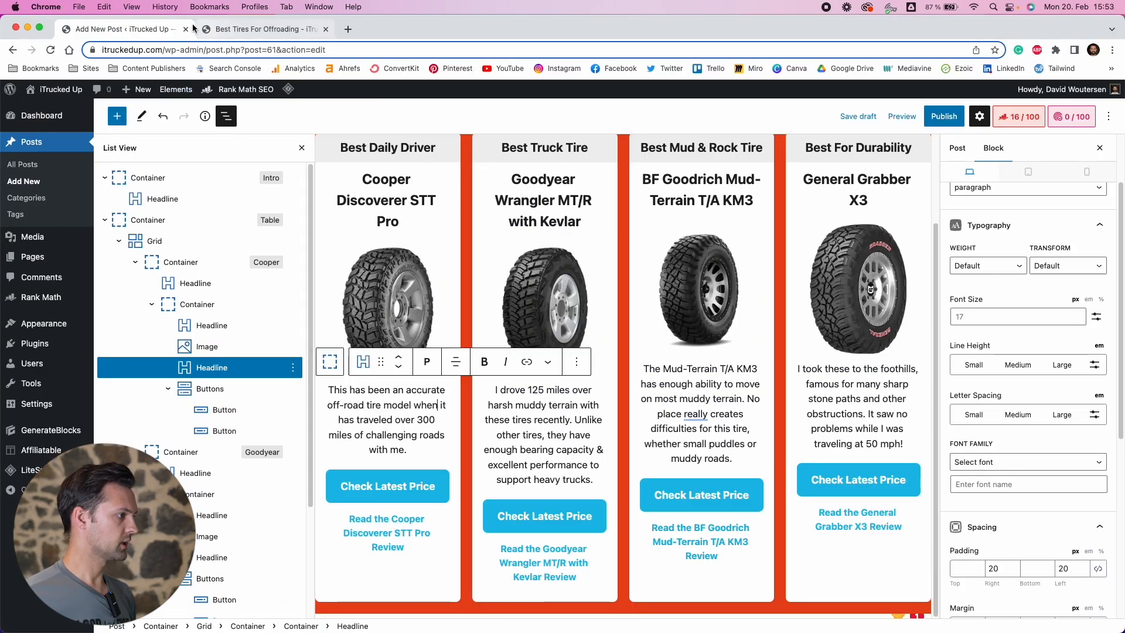
{"action": "left_click", "coordinate": [40, 27]}
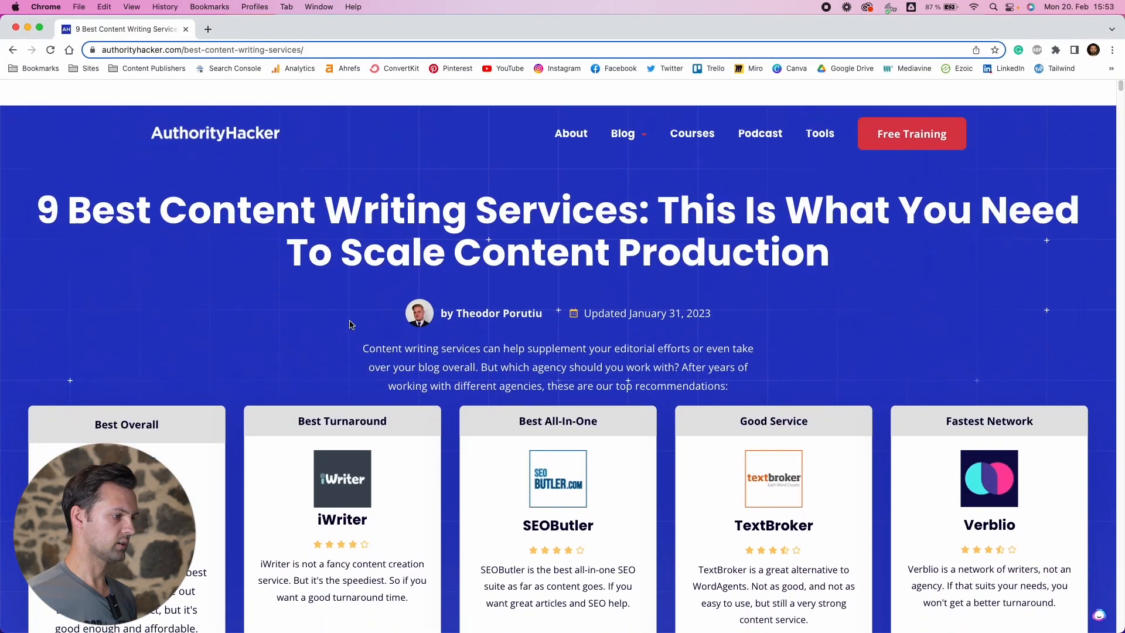
{"action": "scroll", "coordinate": [349, 324], "scroll_direction": "down", "scroll_amount": 5}
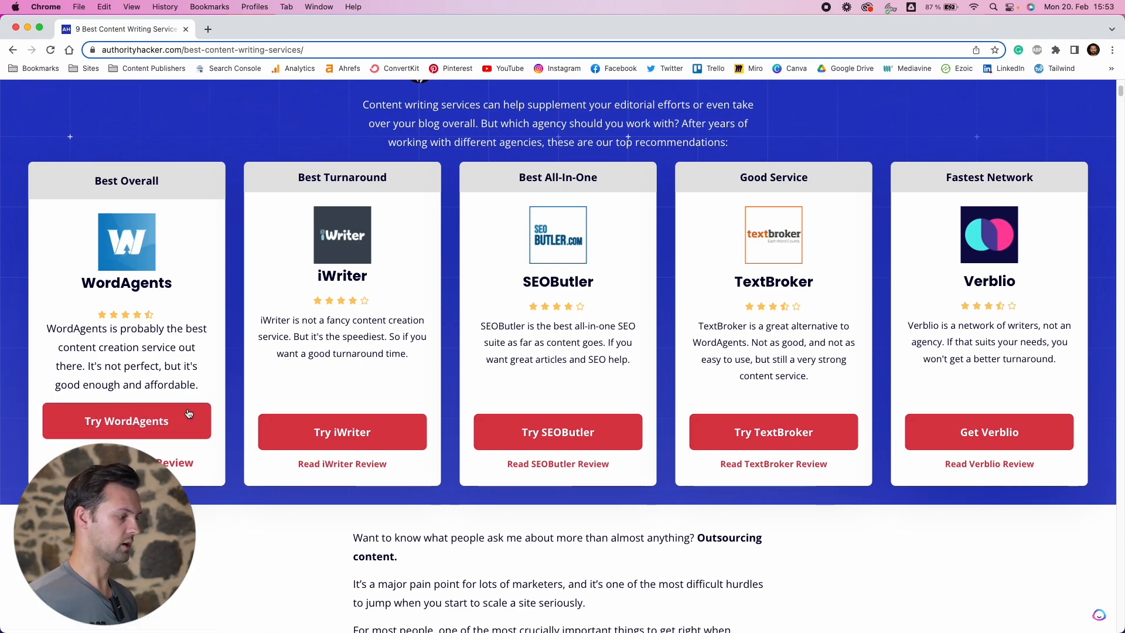
{"action": "left_click", "coordinate": [30, 29]}
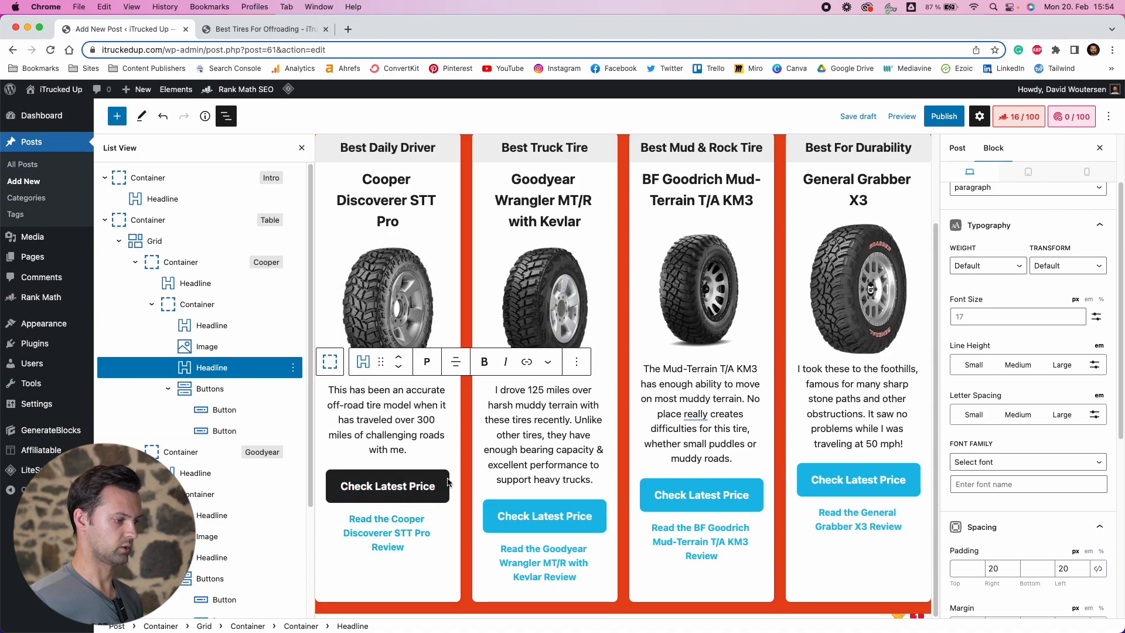
Preview the post again in a new tab and scroll through the tire card grid
{"action": "left_click", "coordinate": [901, 116]}
{"action": "left_click", "coordinate": [838, 222]}
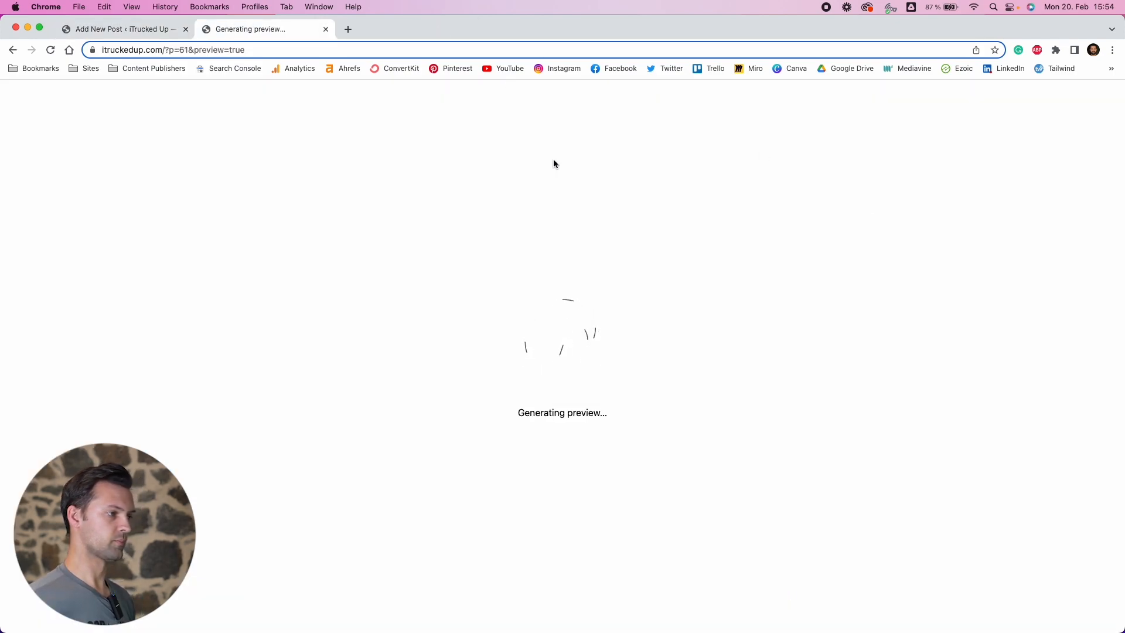
{"action": "scroll", "coordinate": [645, 254], "scroll_direction": "down", "scroll_amount": 2}
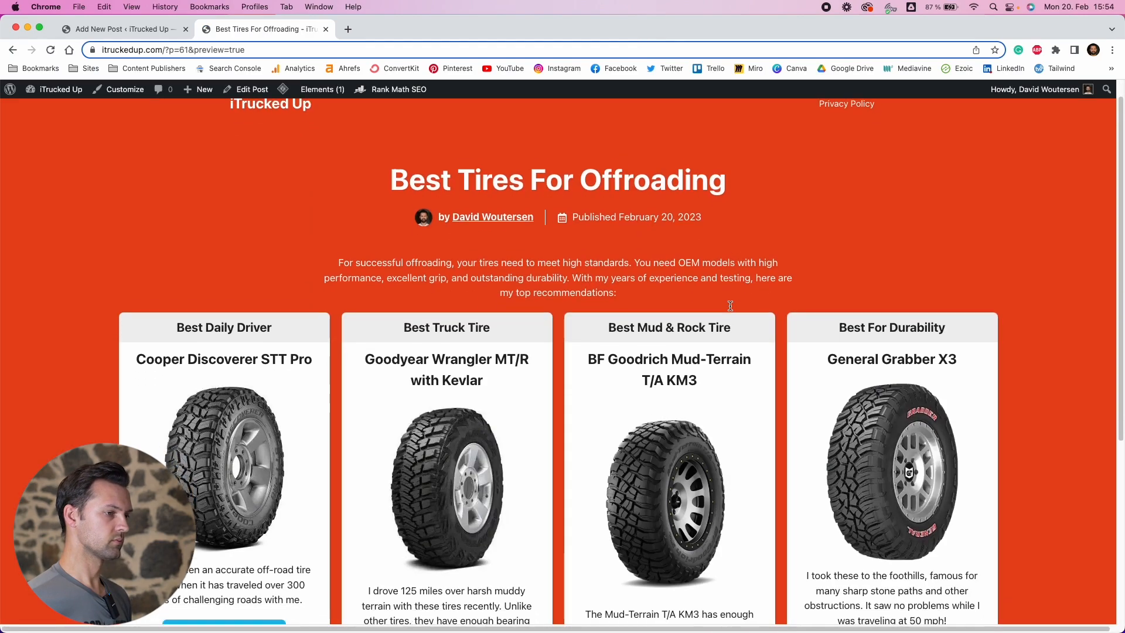
{"action": "scroll", "coordinate": [966, 262], "scroll_direction": "down", "scroll_amount": 6}
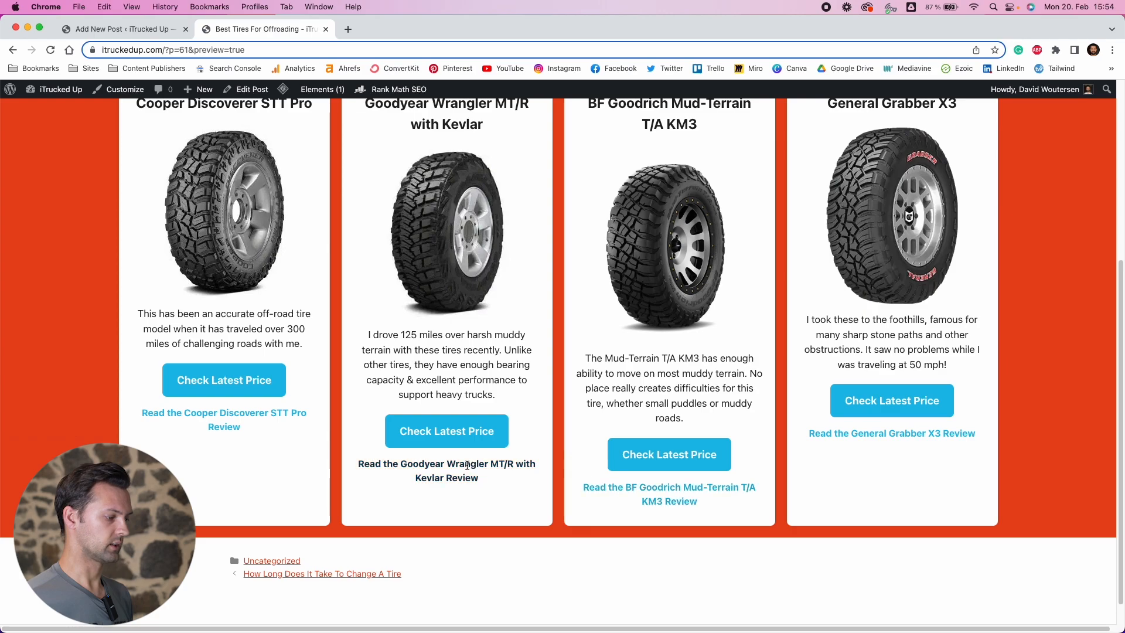
{"action": "scroll", "coordinate": [240, 424], "scroll_direction": "up", "scroll_amount": 4}
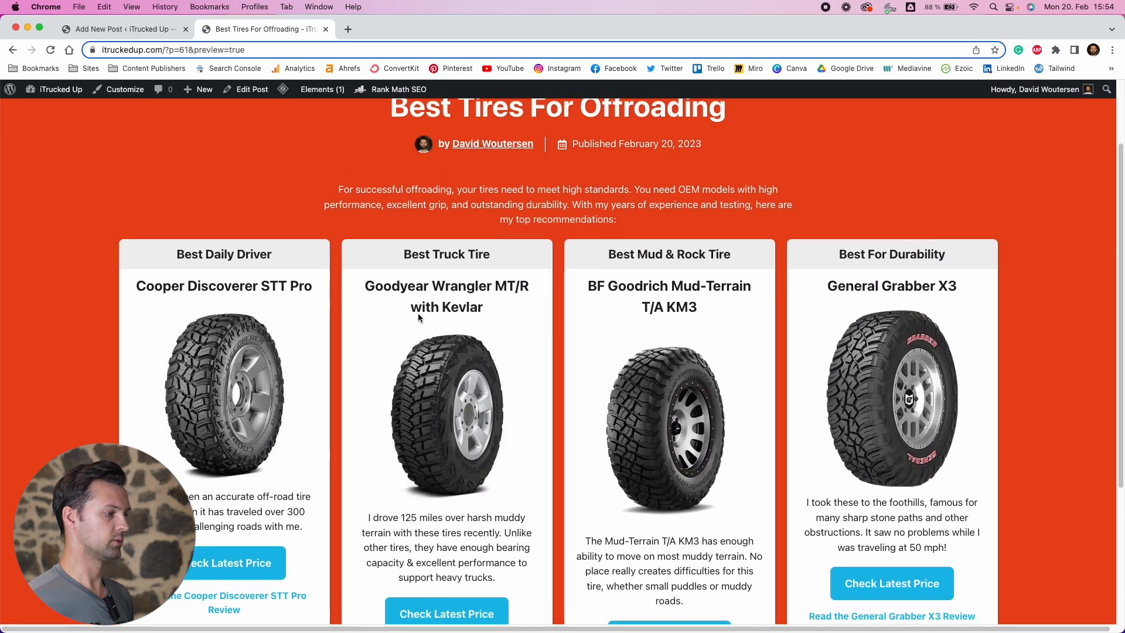
{"action": "scroll", "coordinate": [536, 310], "scroll_direction": "up", "scroll_amount": 3}
{"action": "scroll", "coordinate": [535, 282], "scroll_direction": "down", "scroll_amount": 6}
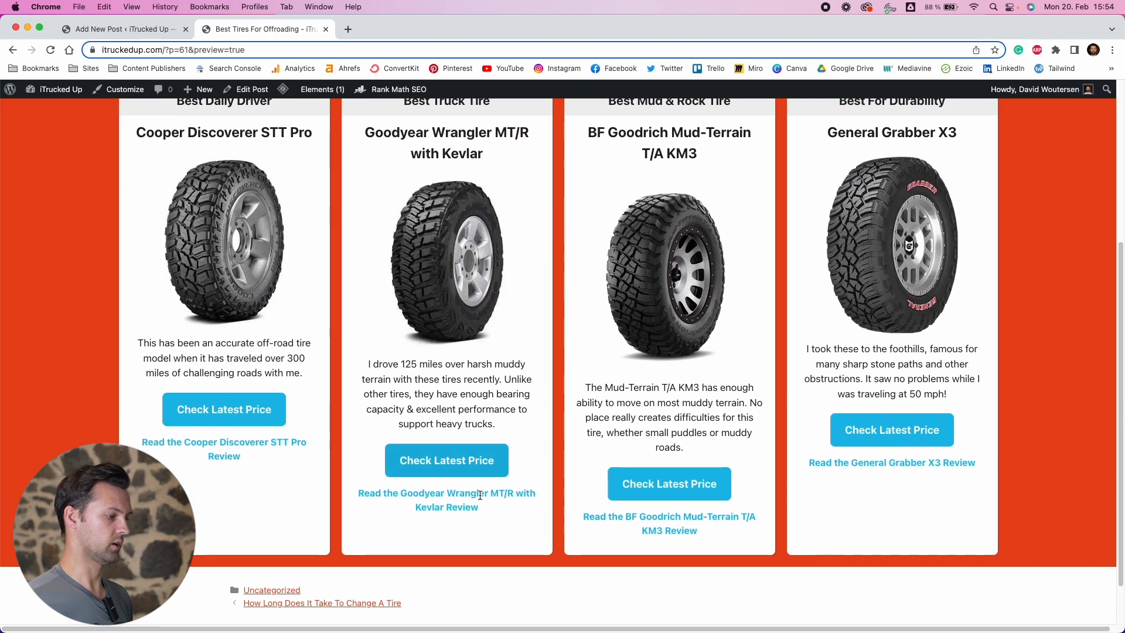
{"action": "scroll", "coordinate": [475, 548], "scroll_direction": "up", "scroll_amount": 3}
{"action": "scroll", "coordinate": [476, 546], "scroll_direction": "up", "scroll_amount": 1}
{"action": "scroll", "coordinate": [558, 324], "scroll_direction": "down", "scroll_amount": 4}
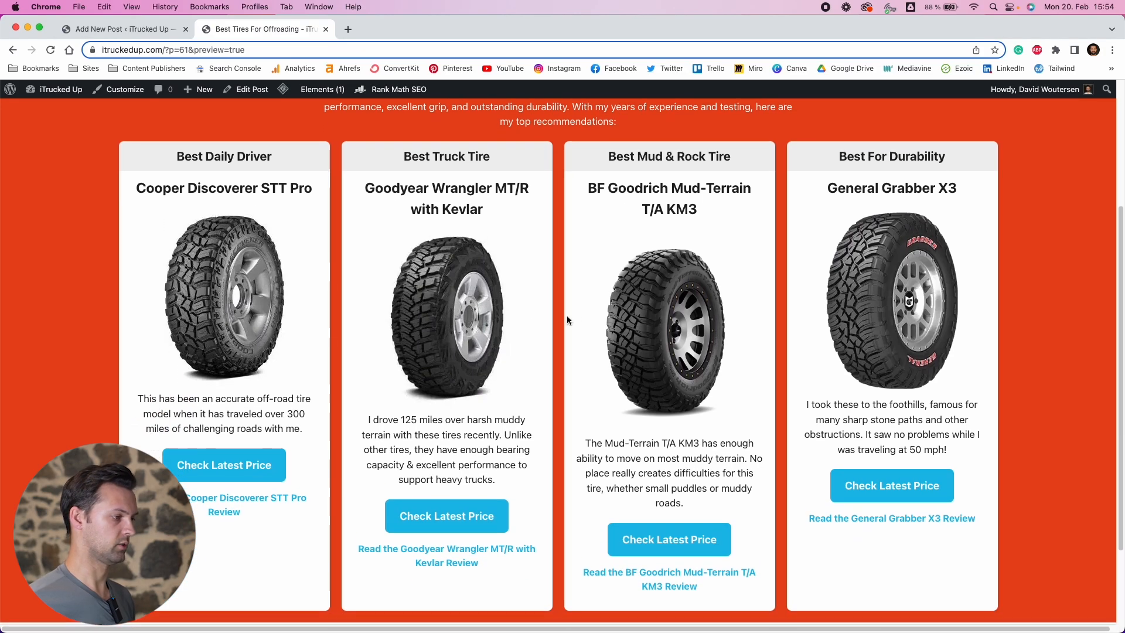
{"action": "scroll", "coordinate": [573, 310], "scroll_direction": "up", "scroll_amount": 1}
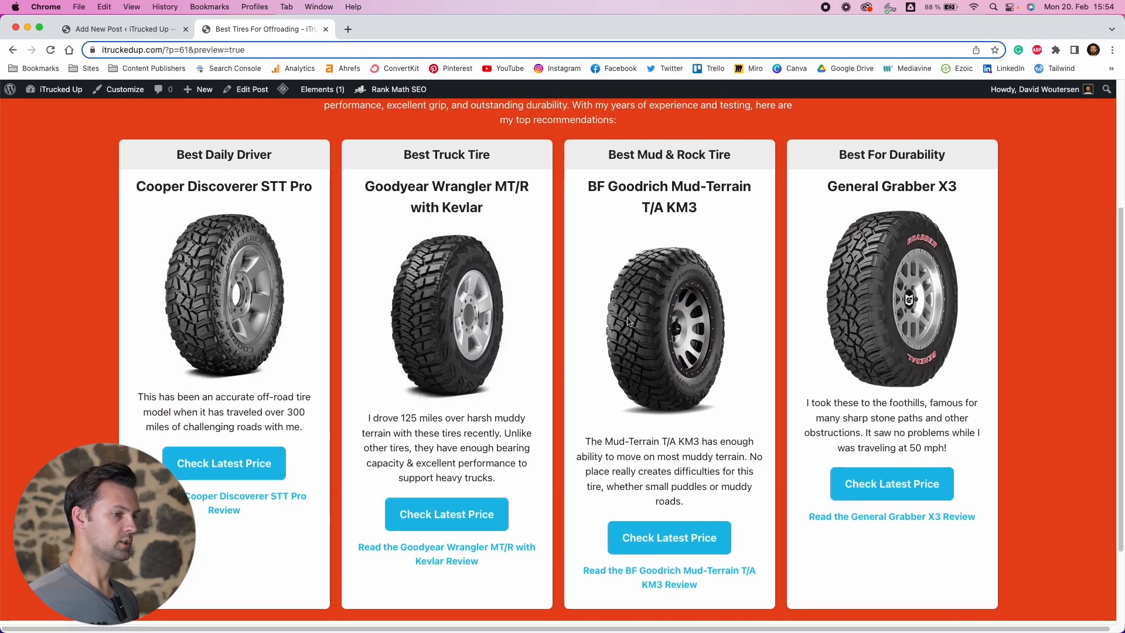
{"action": "scroll", "coordinate": [609, 326], "scroll_direction": "up", "scroll_amount": 3}
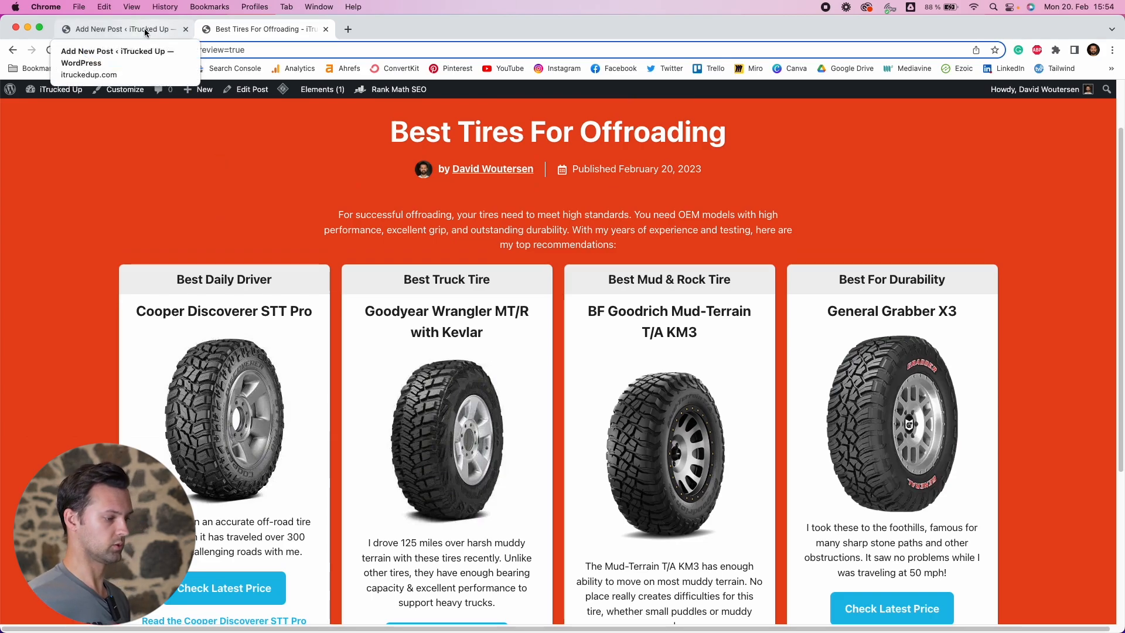
Select both the Intro and Table containers in the editor and copy the blocks
{"action": "left_click", "coordinate": [175, 29]}
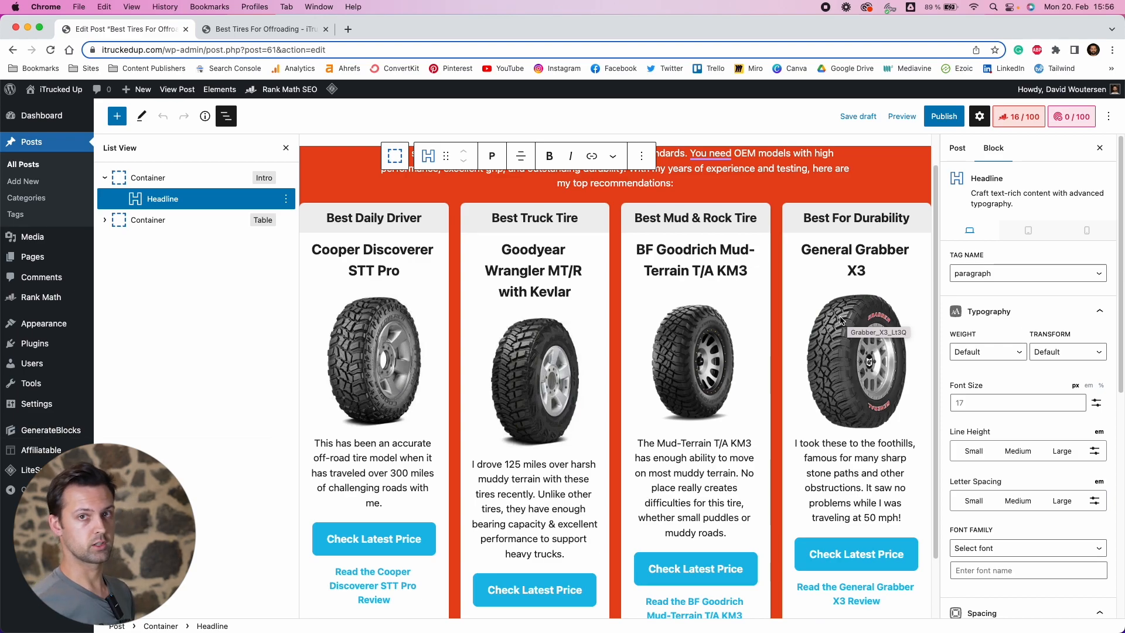
{"action": "left_click", "coordinate": [193, 177]}
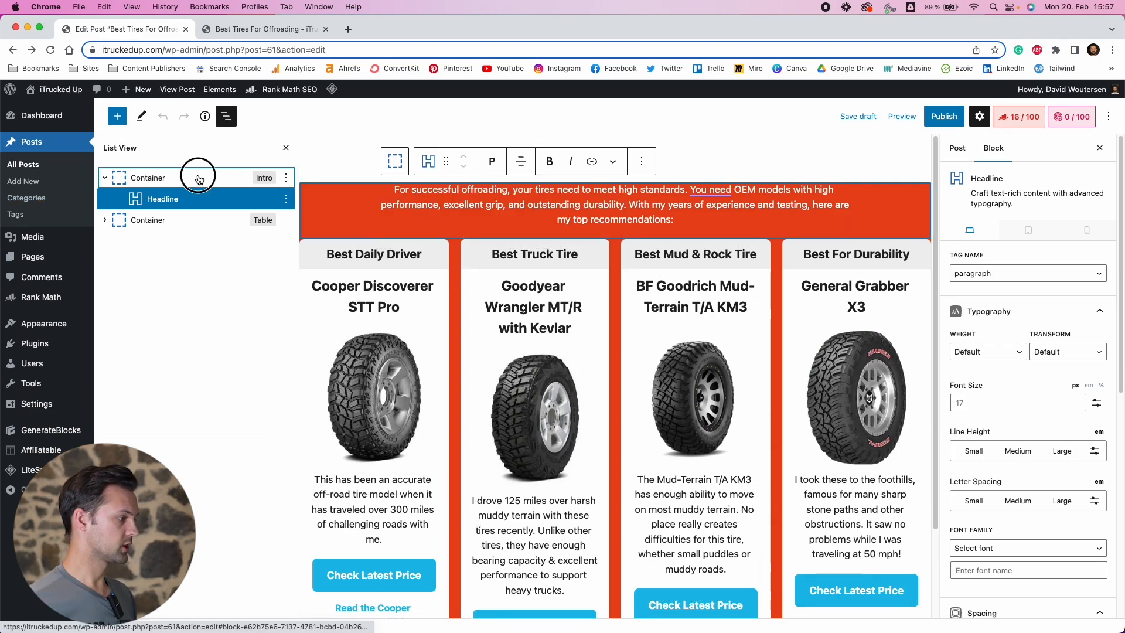
{"action": "left_click", "coordinate": [147, 220]}
{"action": "left_click", "coordinate": [150, 186], "text": "shift"}
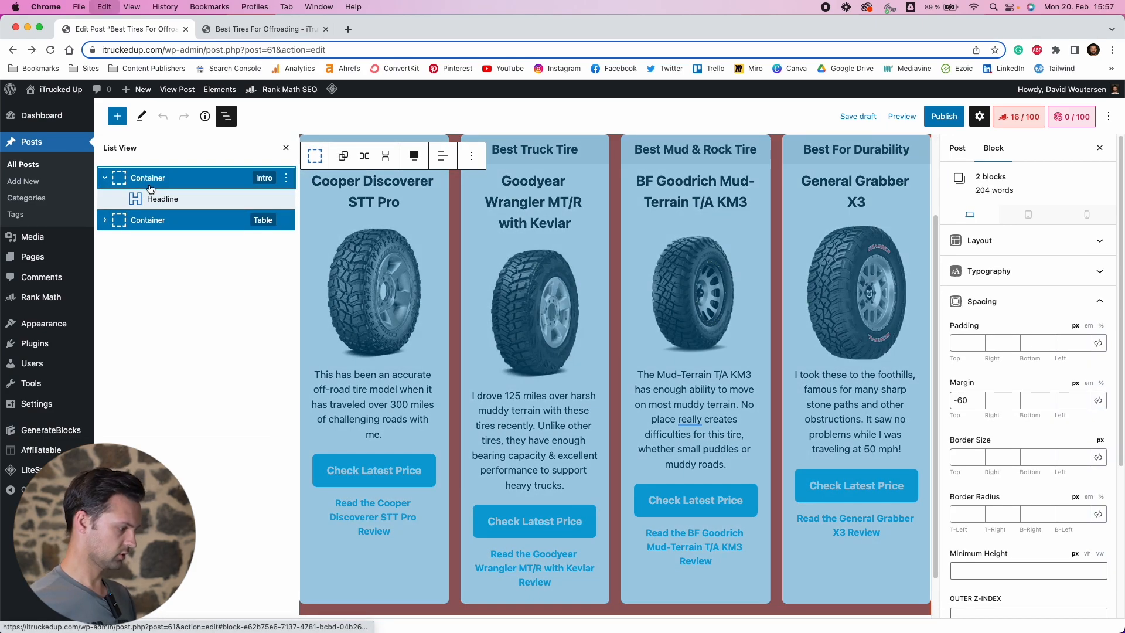
{"action": "left_click", "coordinate": [483, 154]}
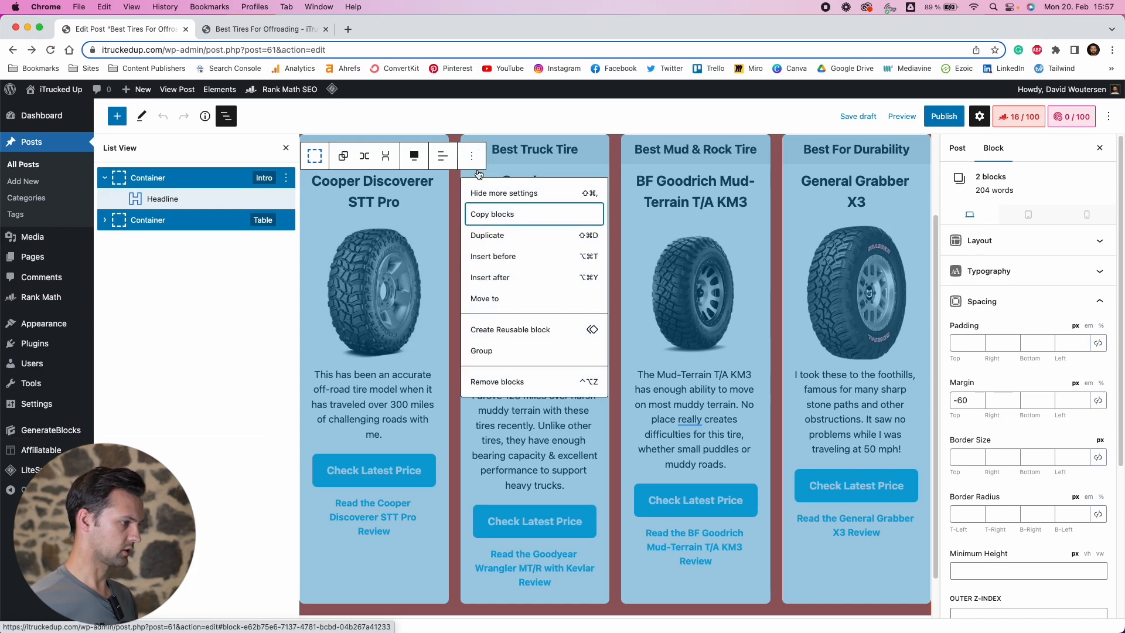
{"action": "left_click", "coordinate": [498, 214]}
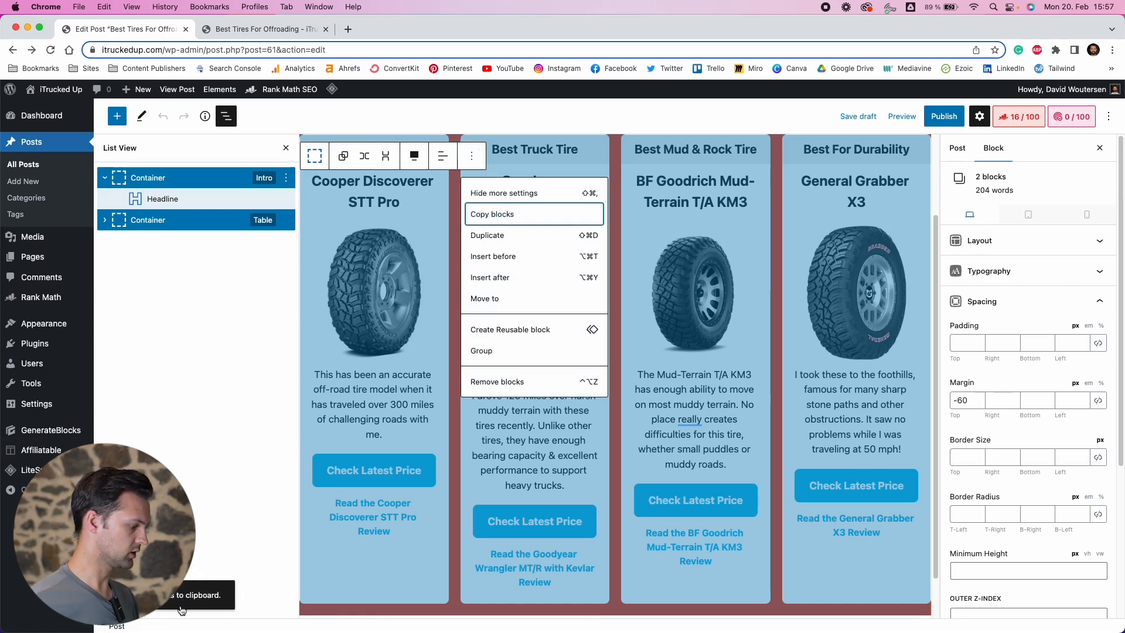
Create a new post and title it Example 2
{"action": "mouse_move", "coordinate": [139, 90]}
{"action": "left_click", "coordinate": [135, 109], "text": "super"}
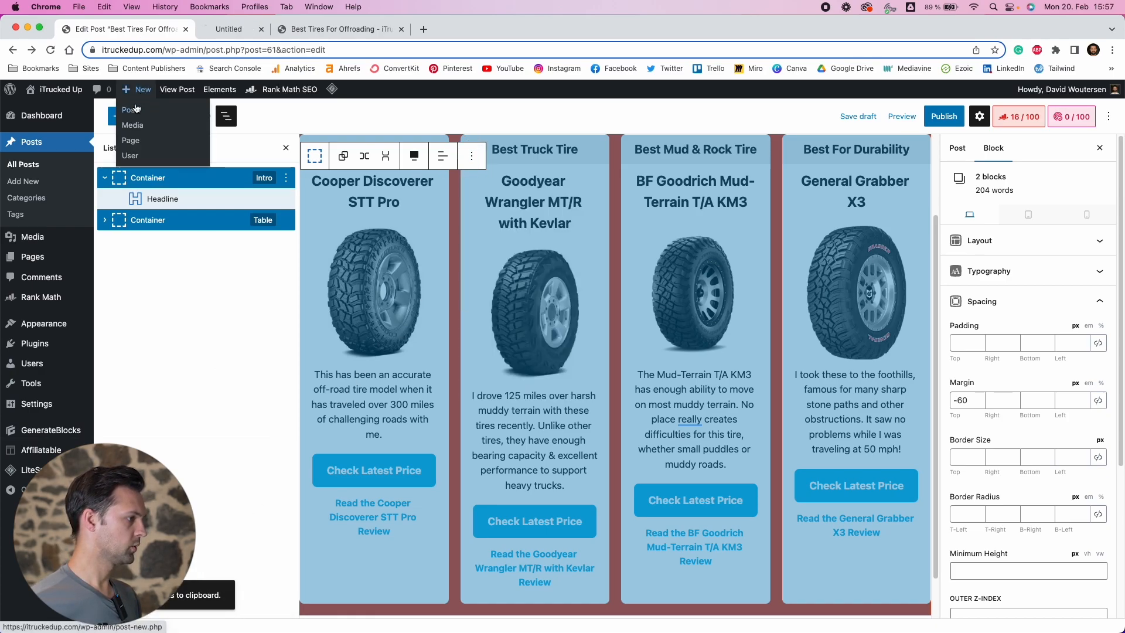
{"action": "left_click", "coordinate": [232, 31]}
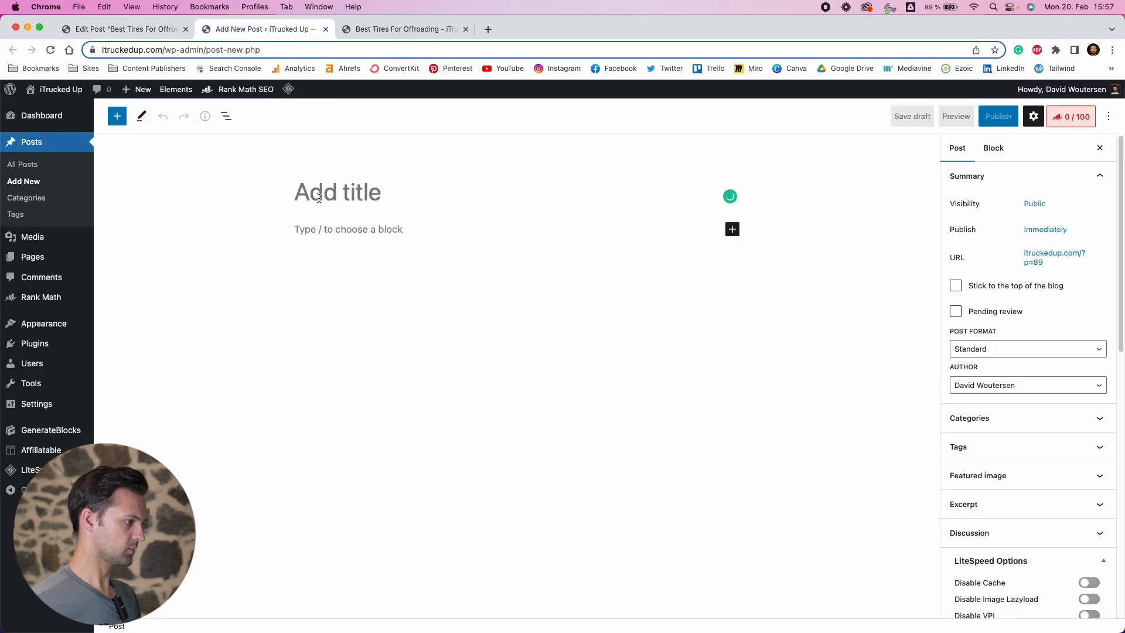
{"action": "left_click", "coordinate": [335, 191]}
{"action": "type", "text": "Example 2"}
Paste the copied intro and table containers into the new post's body
{"action": "left_click", "coordinate": [329, 228]}
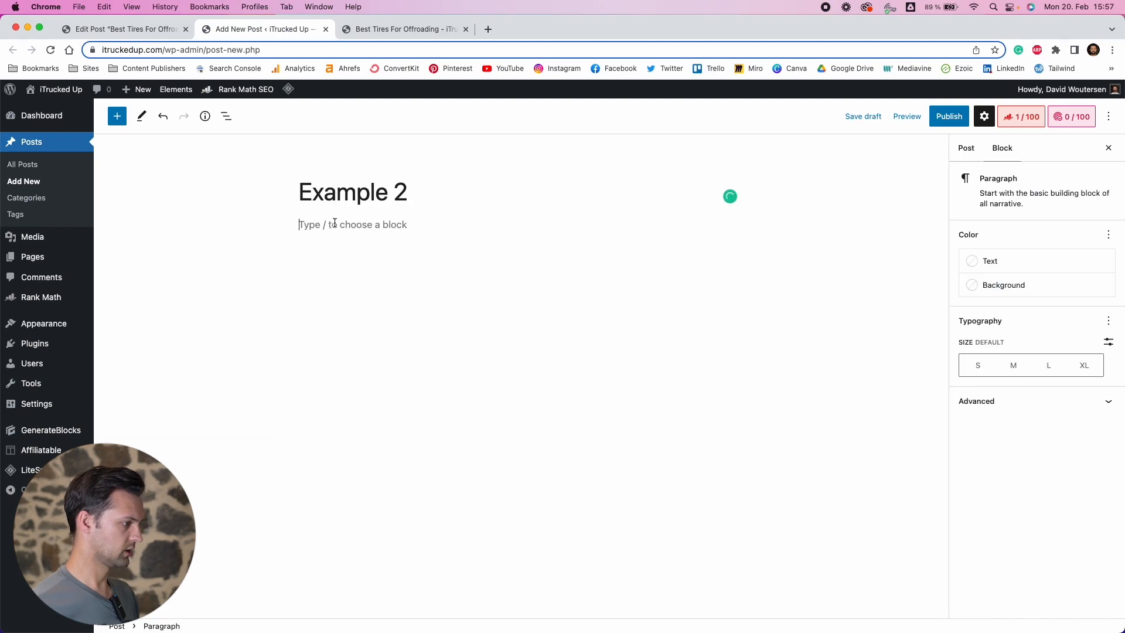
{"action": "key", "text": "super+v"}
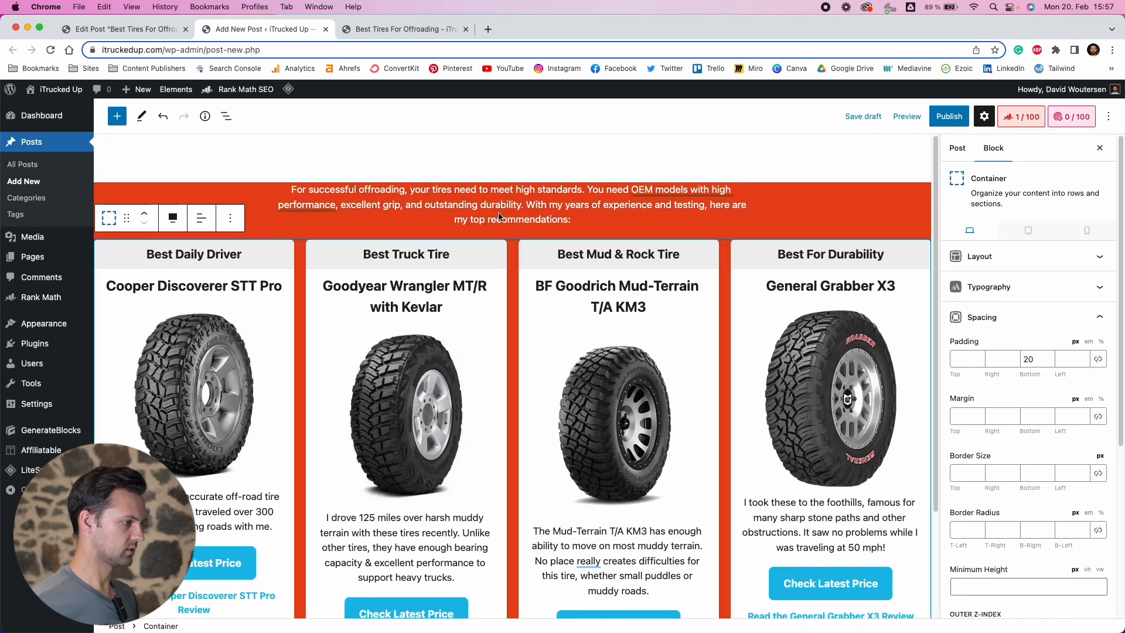
{"action": "scroll", "coordinate": [510, 287], "scroll_direction": "down", "scroll_amount": 3}
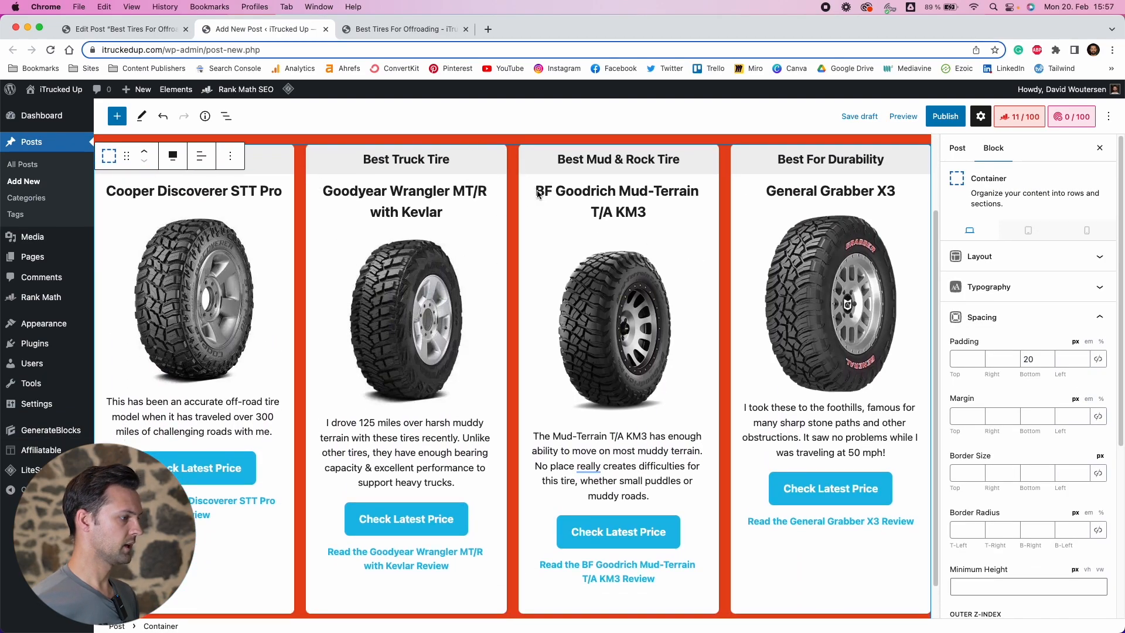
{"action": "scroll", "coordinate": [555, 201], "scroll_direction": "up", "scroll_amount": 3}
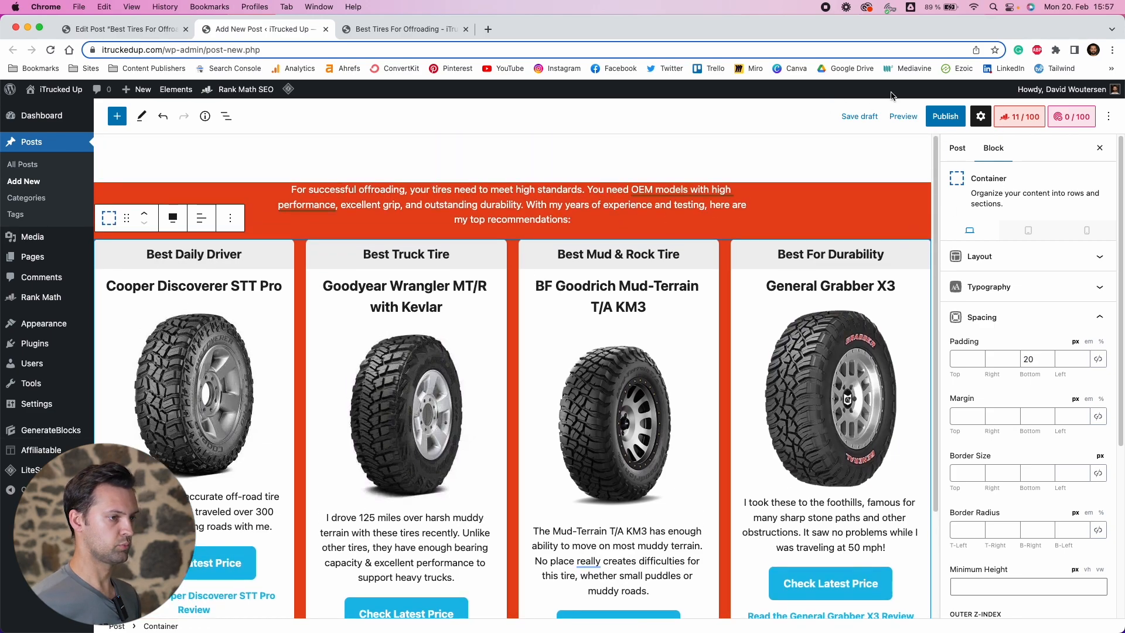
{"action": "scroll", "coordinate": [1011, 458], "scroll_direction": "down", "scroll_amount": 8}
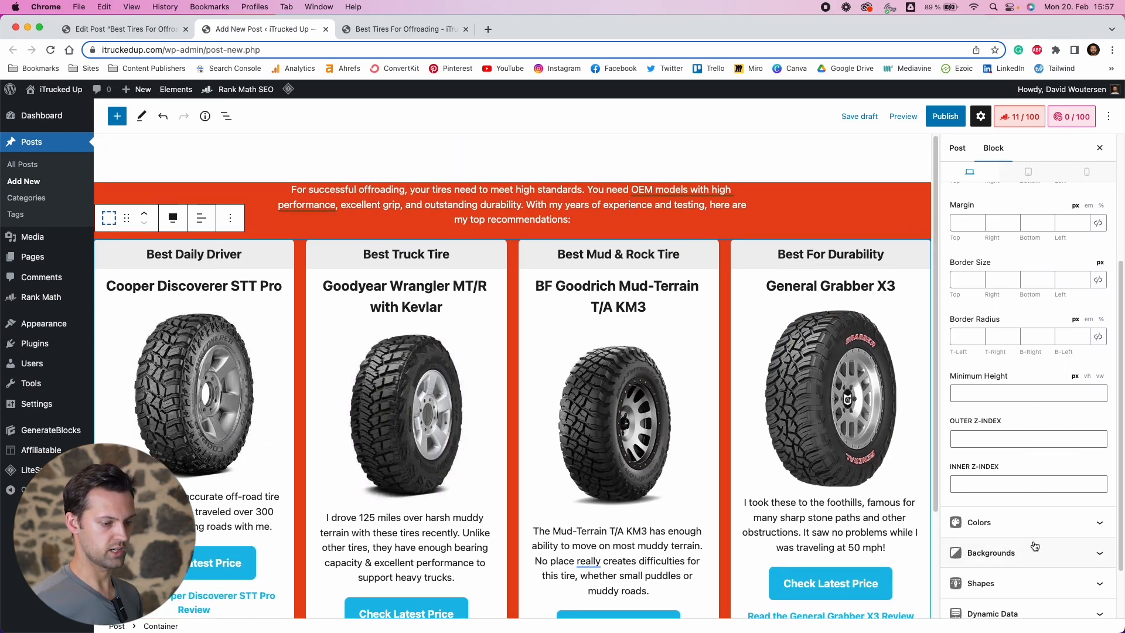
Set the post's sidebar layout to No Sidebars and preview it in a new tab
{"action": "left_click", "coordinate": [957, 148]}
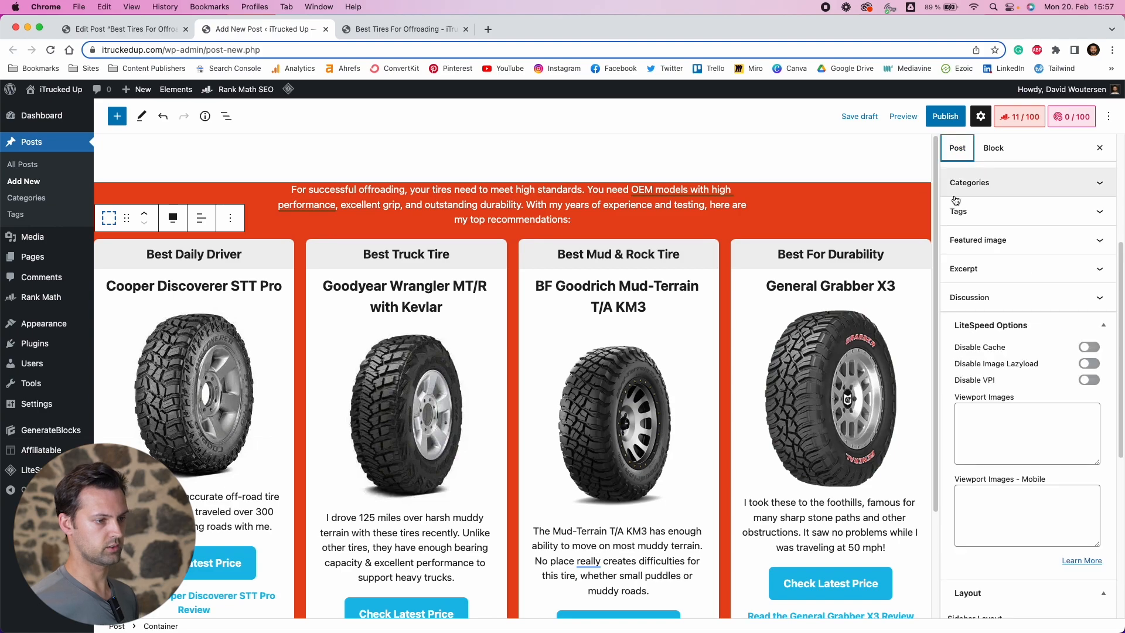
{"action": "scroll", "coordinate": [996, 410], "scroll_direction": "up", "scroll_amount": 4}
{"action": "scroll", "coordinate": [998, 463], "scroll_direction": "down", "scroll_amount": 10}
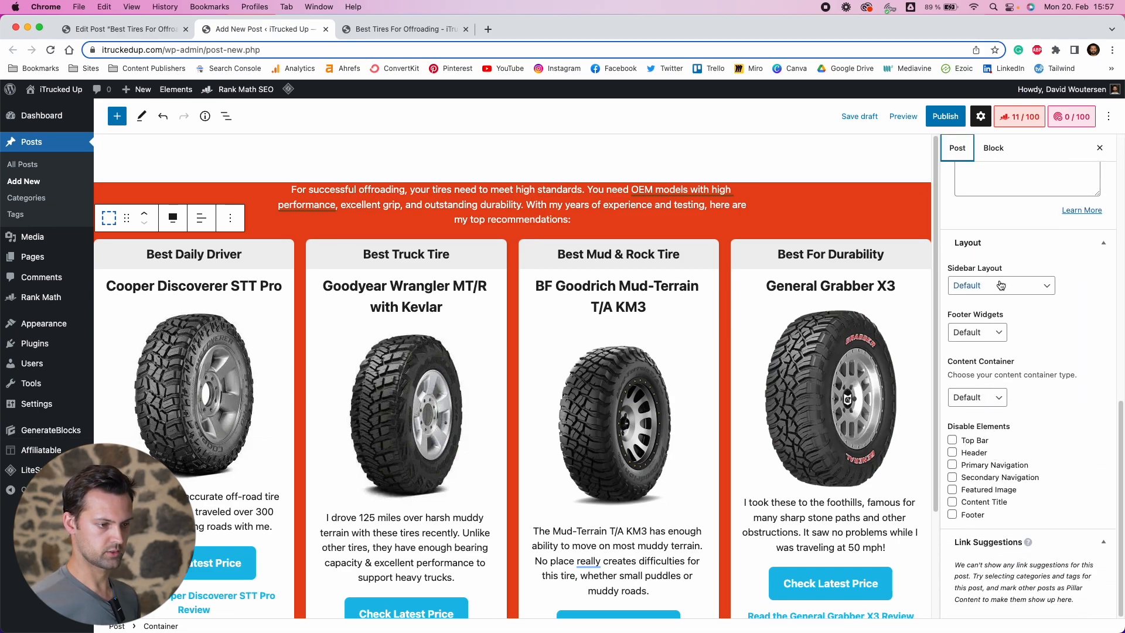
{"action": "left_click", "coordinate": [1000, 285]}
{"action": "left_click", "coordinate": [981, 327]}
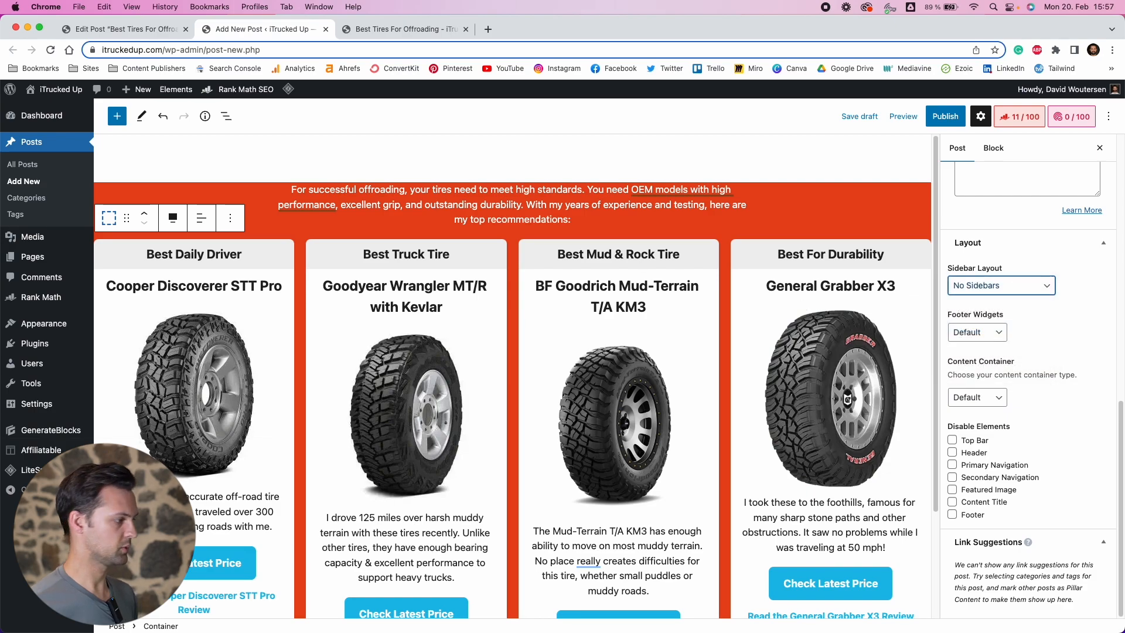
{"action": "left_click", "coordinate": [906, 116]}
{"action": "left_click", "coordinate": [826, 222]}
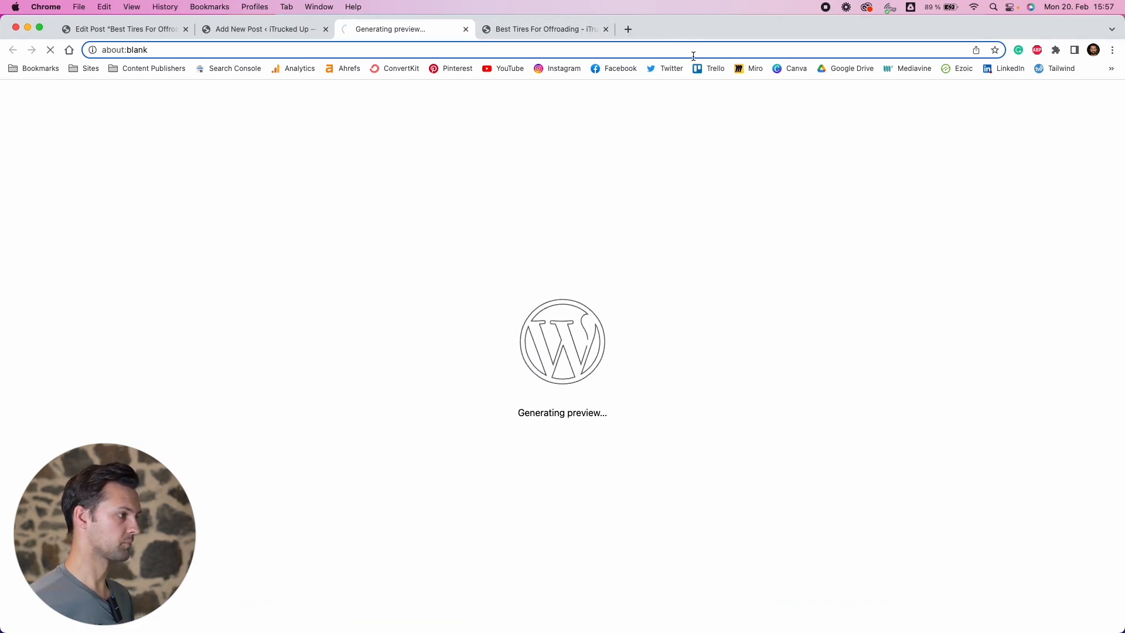
Scroll through the Example 2 preview and return to the new post's editor
{"action": "scroll", "coordinate": [484, 227], "scroll_direction": "down", "scroll_amount": 2}
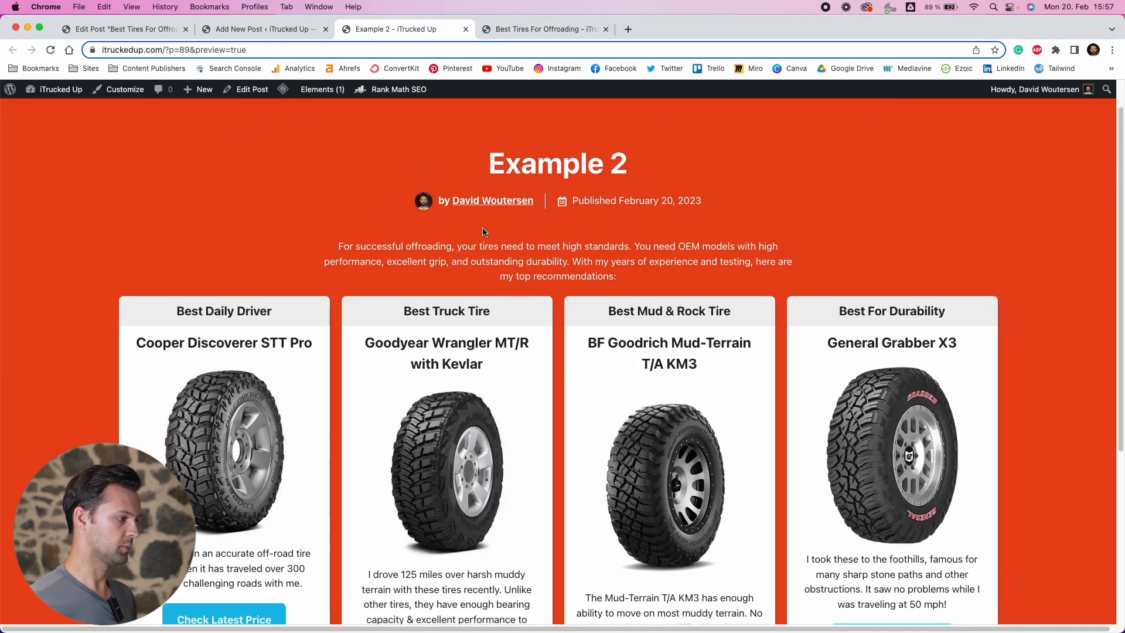
{"action": "scroll", "coordinate": [498, 223], "scroll_direction": "down", "scroll_amount": 5}
{"action": "scroll", "coordinate": [528, 258], "scroll_direction": "up", "scroll_amount": 4}
{"action": "scroll", "coordinate": [499, 221], "scroll_direction": "up", "scroll_amount": 1}
{"action": "left_click", "coordinate": [265, 29]}
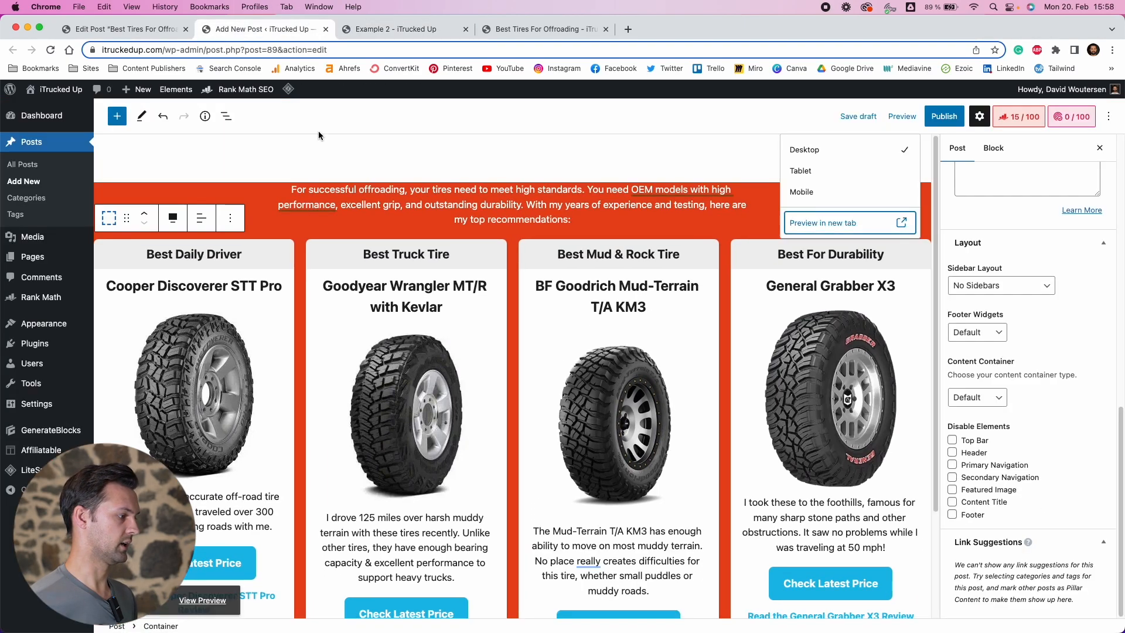
Replace the first card's Best Daily Driver heading with the test text grtgrtgrj
{"action": "triple_click", "coordinate": [210, 256]}
{"action": "type", "text": "grtgrtgr"}
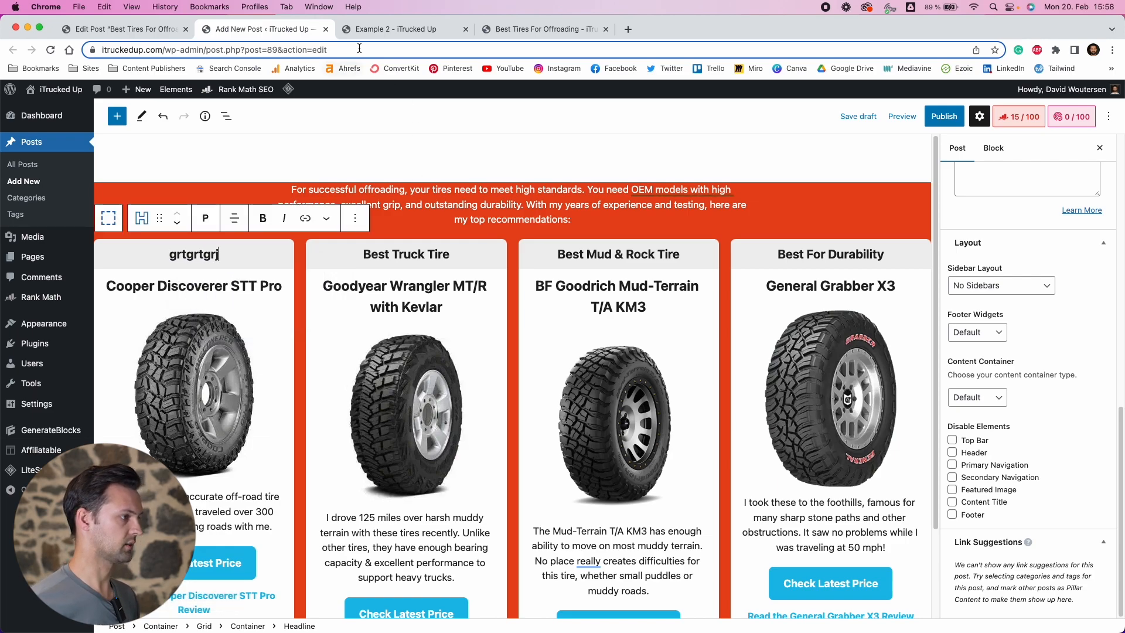
{"action": "key", "text": "ctrl+Tab"}
{"action": "key", "text": "ctrl+shift+Tab"}
Preview the Example 2 post and the original Best Tires For Offroading post in new tabs
{"action": "left_click", "coordinate": [907, 120]}
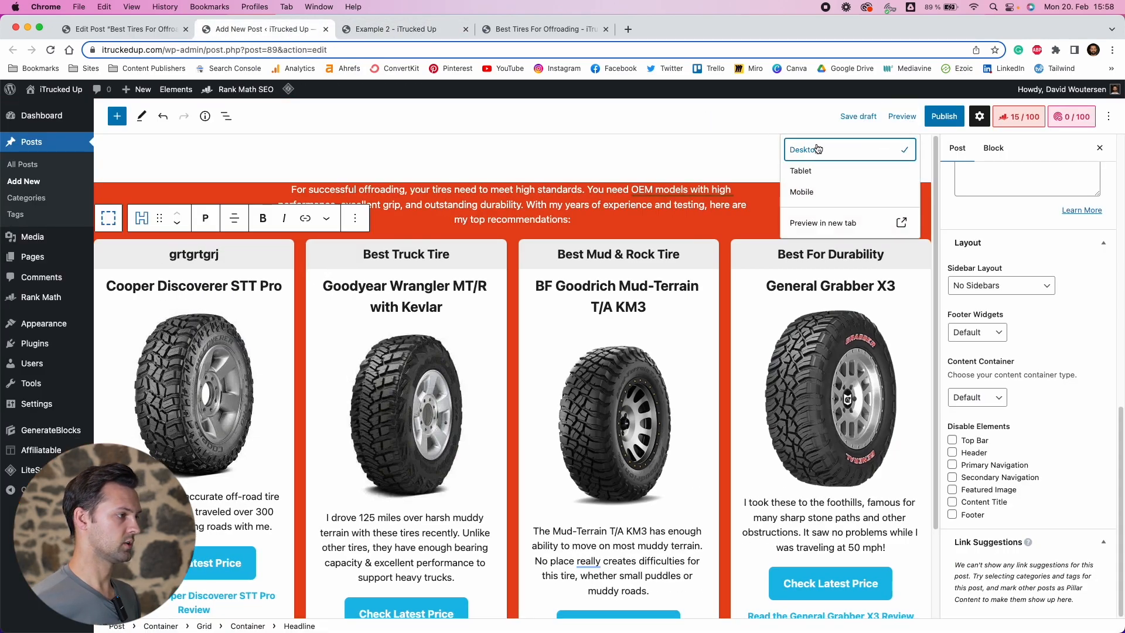
{"action": "left_click", "coordinate": [813, 220]}
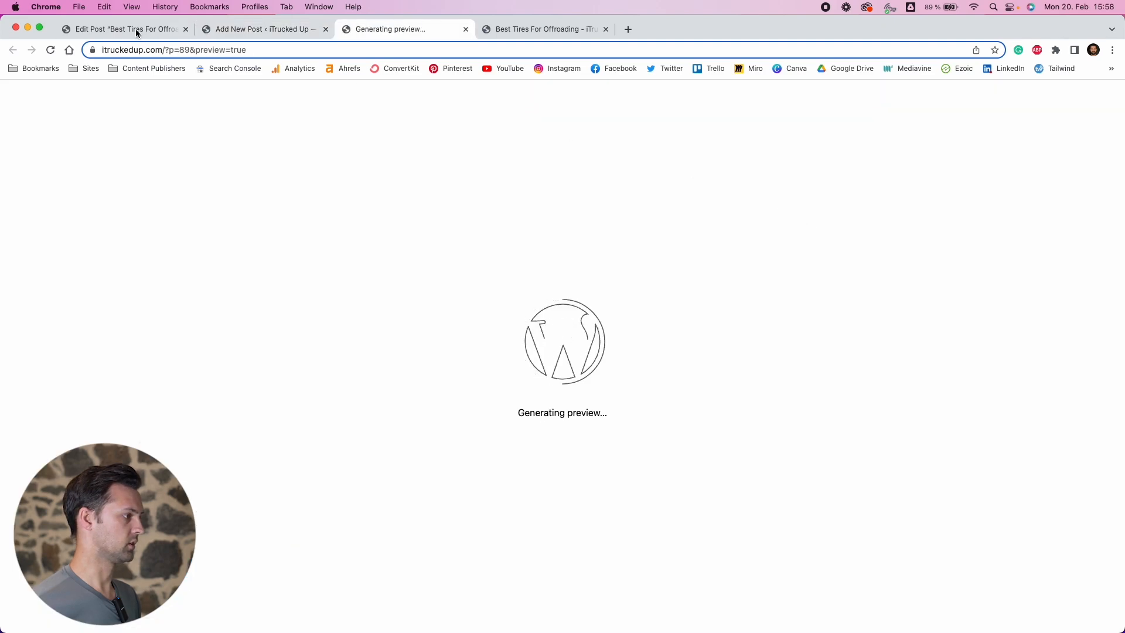
{"action": "left_click", "coordinate": [141, 29]}
{"action": "left_click", "coordinate": [788, 194]}
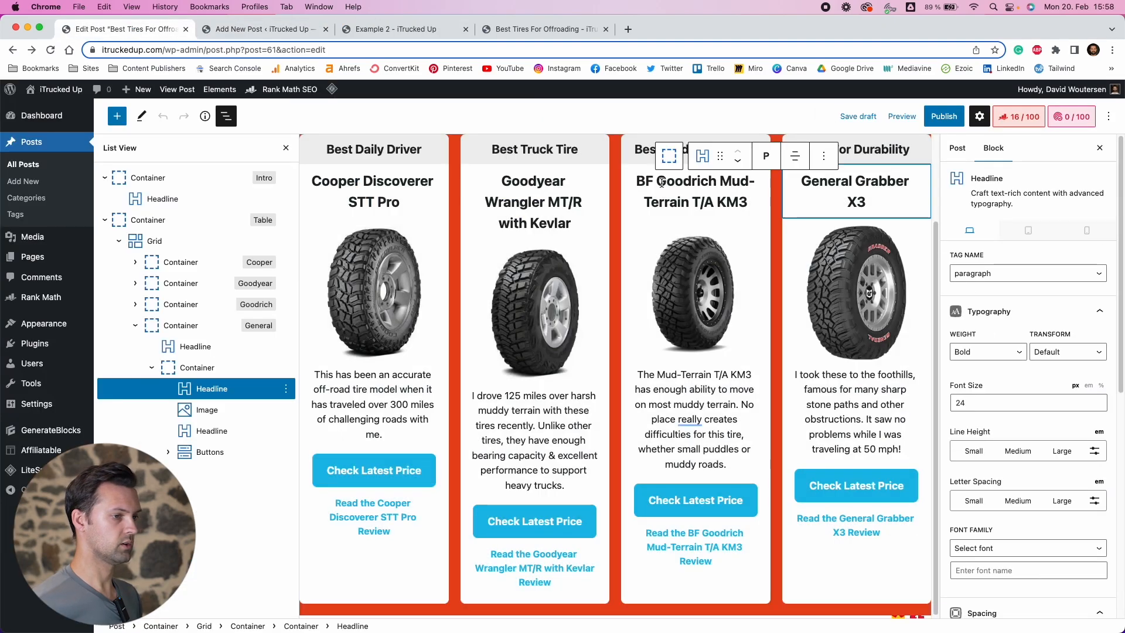
{"action": "left_click", "coordinate": [899, 117]}
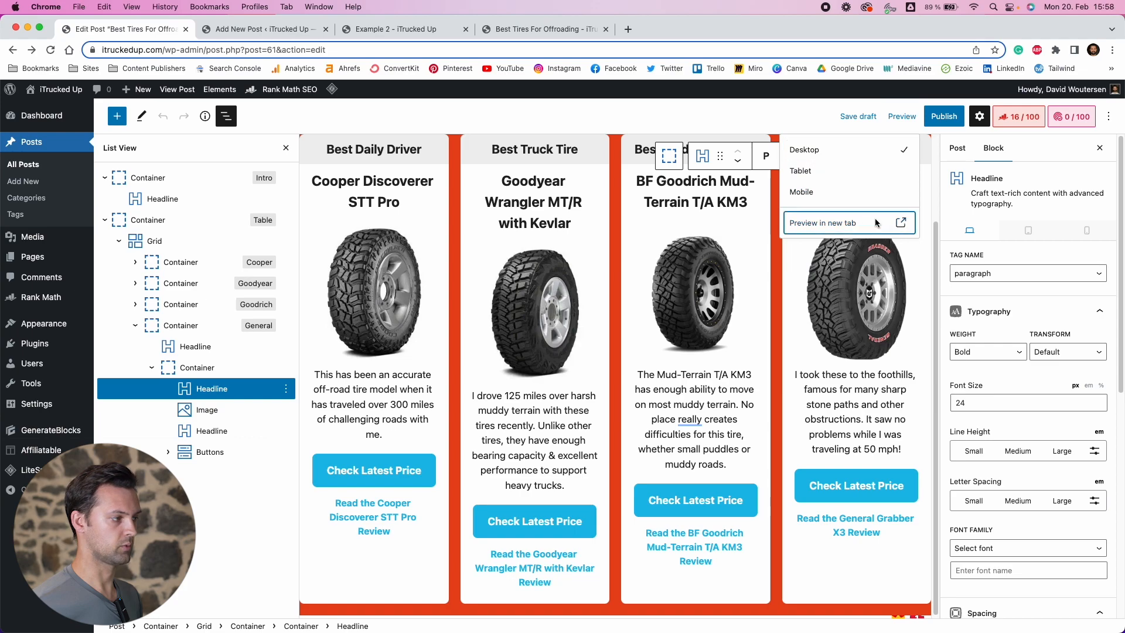
{"action": "left_click", "coordinate": [821, 221]}
Compare the first card headings of the two previews, then close the Example 2 preview tab
{"action": "left_click", "coordinate": [437, 30]}
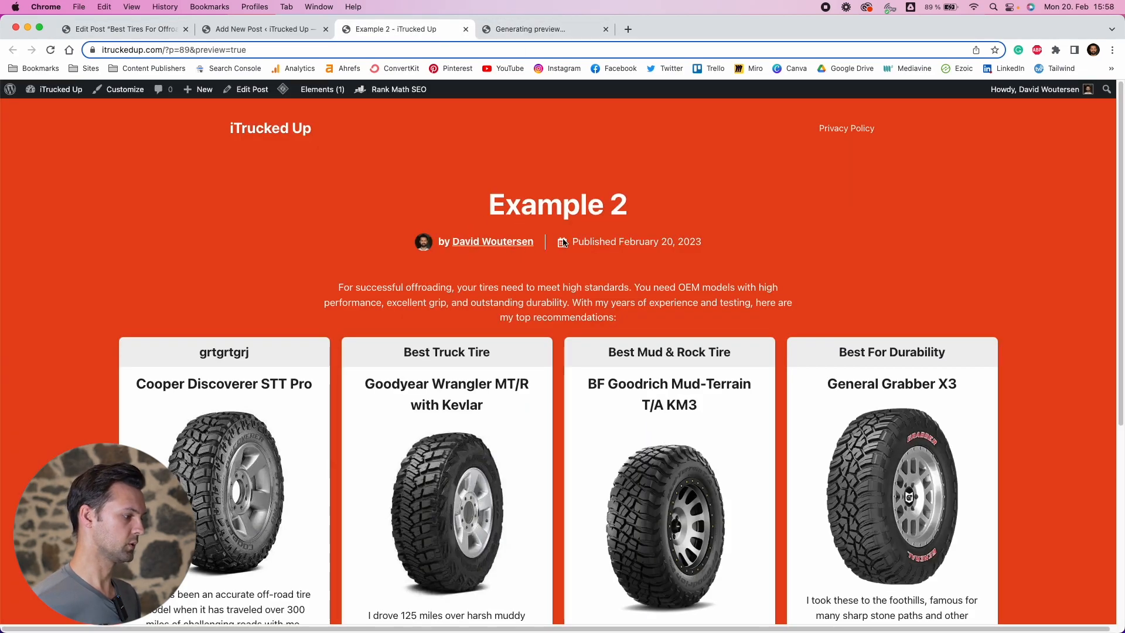
{"action": "left_click", "coordinate": [236, 352]}
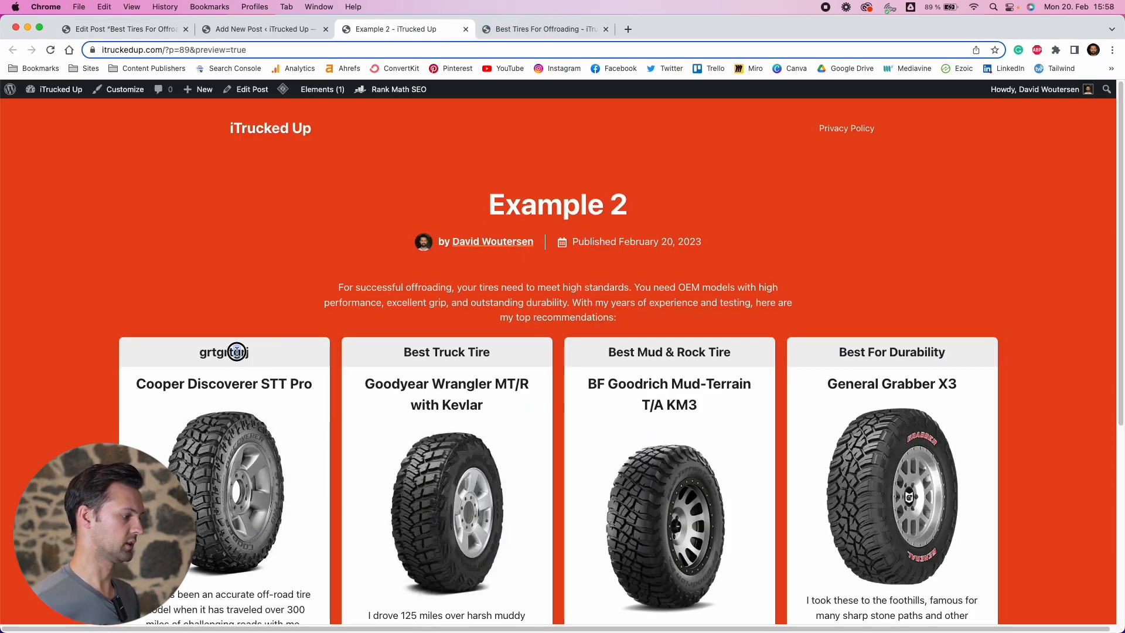
{"action": "left_click", "coordinate": [528, 30]}
{"action": "left_click_drag", "start_coordinate": [204, 350], "coordinate": [218, 346]}
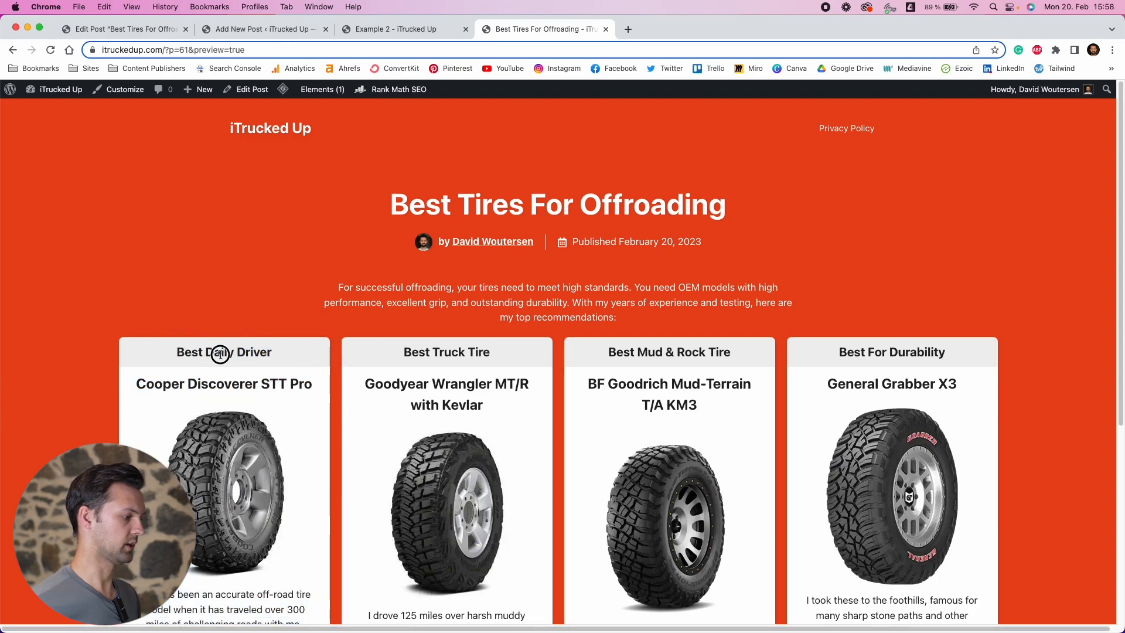
{"action": "scroll", "coordinate": [435, 308], "scroll_direction": "down", "scroll_amount": 3}
{"action": "scroll", "coordinate": [411, 176], "scroll_direction": "up", "scroll_amount": 1}
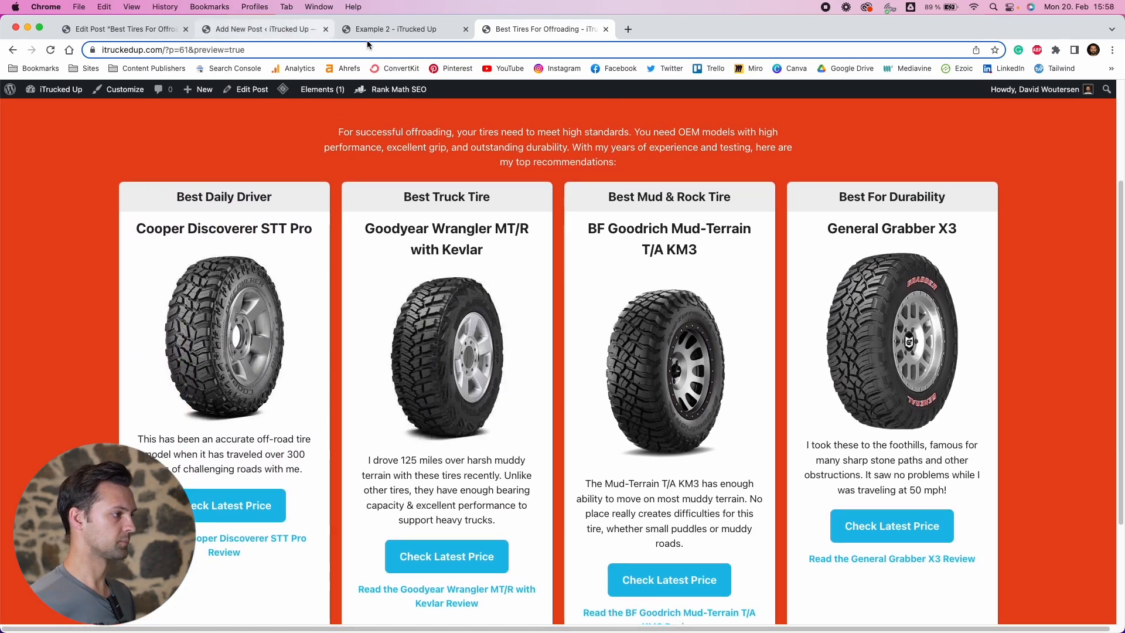
{"action": "left_click", "coordinate": [383, 31]}
{"action": "key", "text": "super+w"}
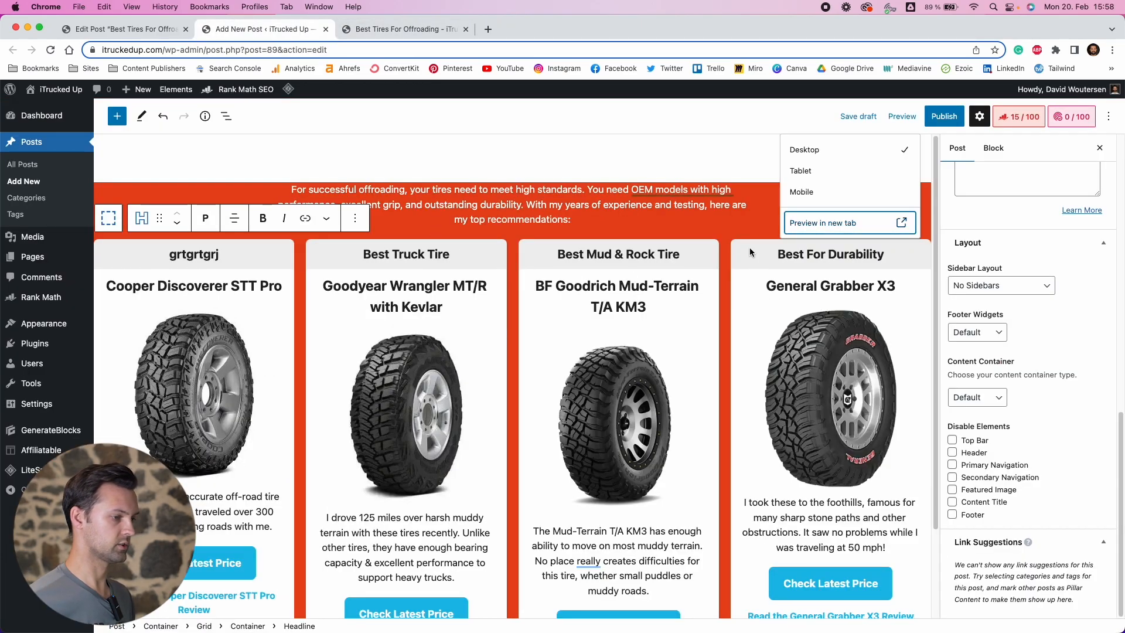
Remove the General tire card container from the grid using the list view
{"action": "left_click", "coordinate": [751, 254]}
{"action": "left_click", "coordinate": [226, 117]}
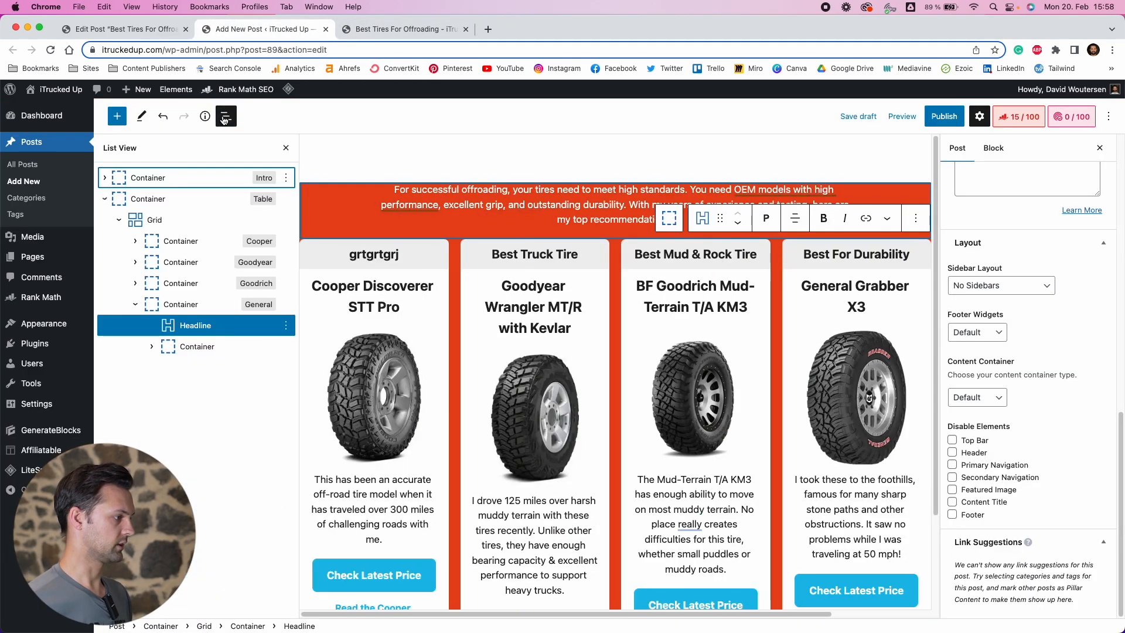
{"action": "left_click", "coordinate": [136, 305]}
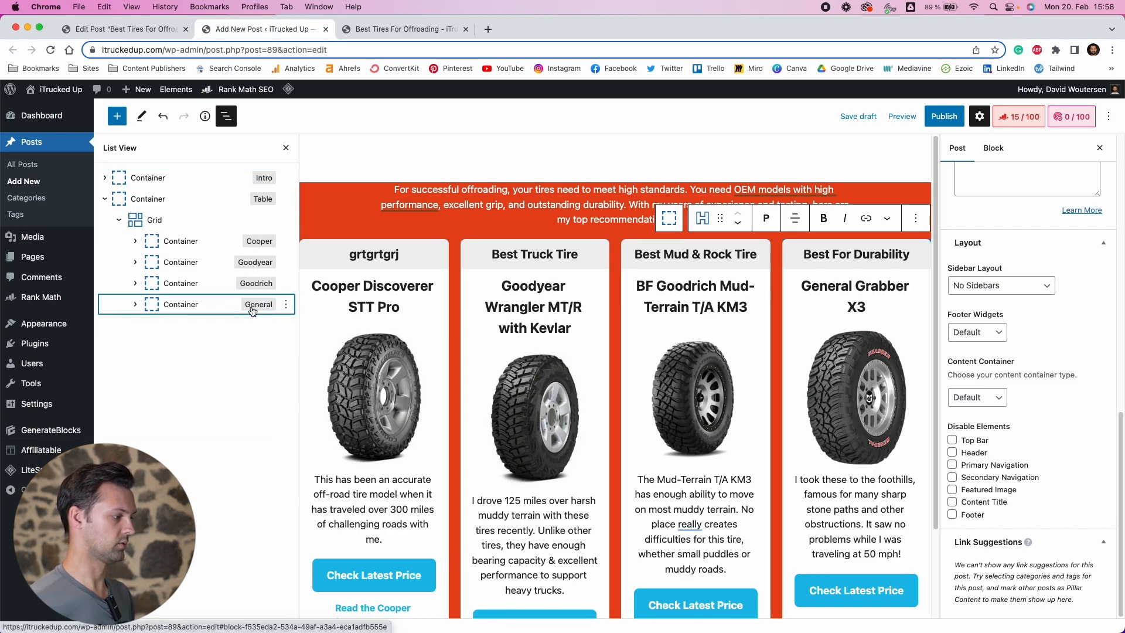
{"action": "left_click", "coordinate": [284, 304]}
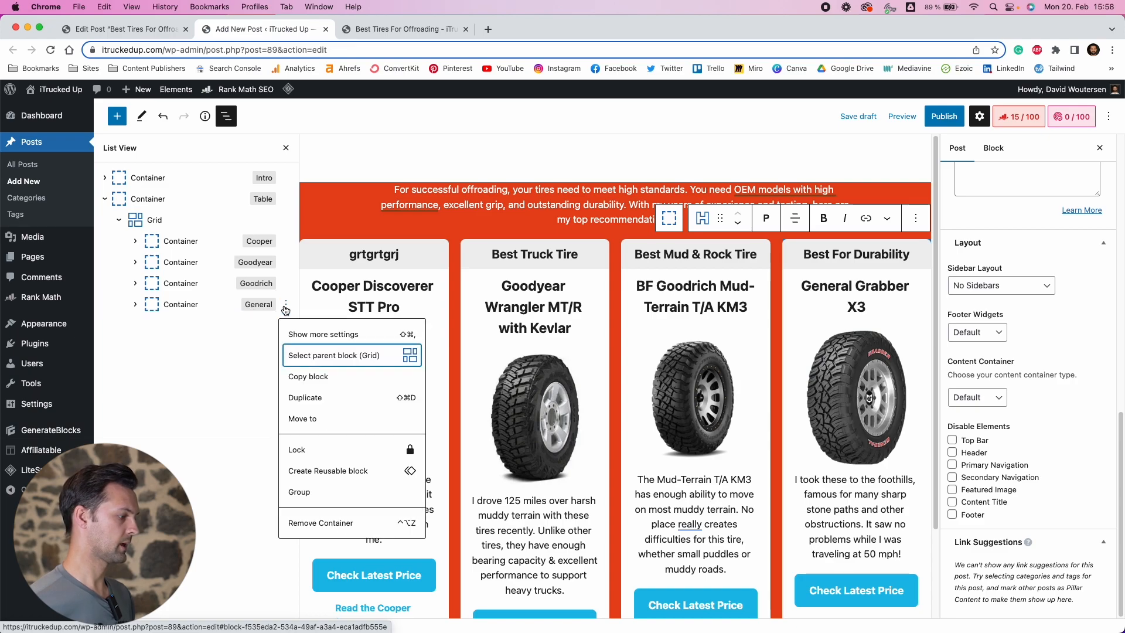
{"action": "left_click", "coordinate": [348, 525]}
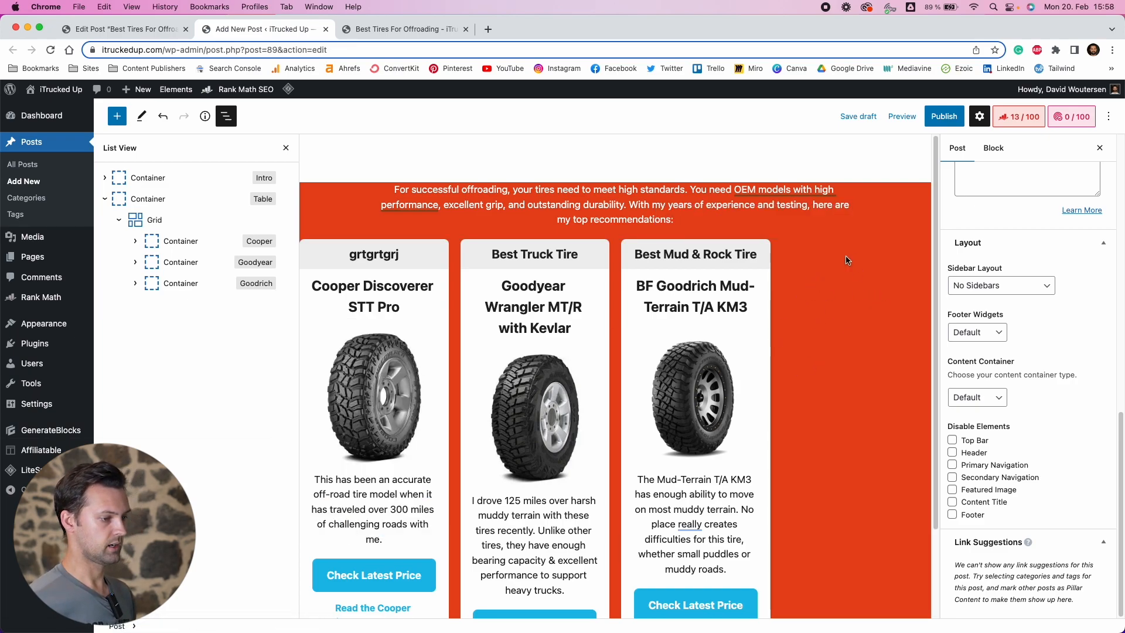
Set the container width of the Goodrich, Goodyear and Cooper cards to 33%
{"action": "left_click", "coordinate": [182, 284]}
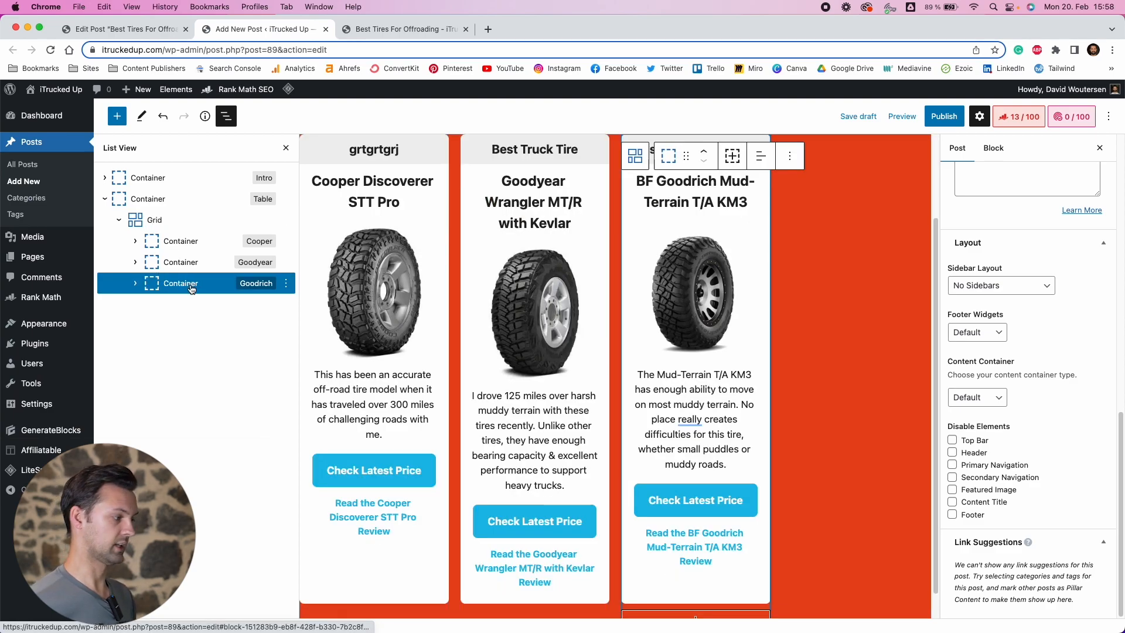
{"action": "scroll", "coordinate": [1010, 273], "scroll_direction": "up", "scroll_amount": 10}
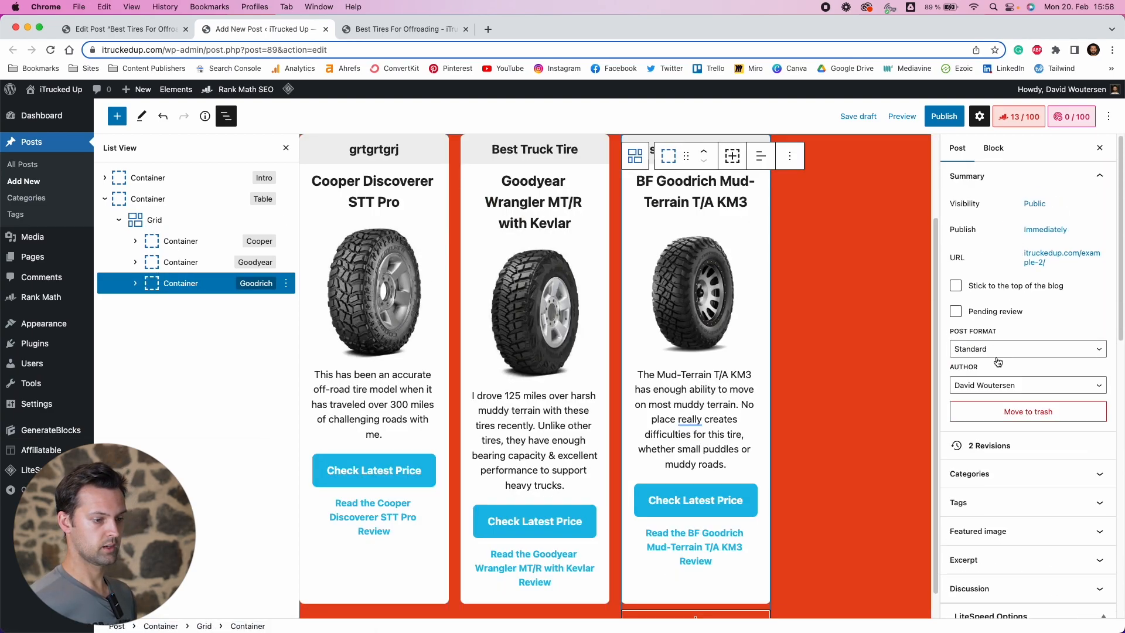
{"action": "left_click", "coordinate": [994, 148]}
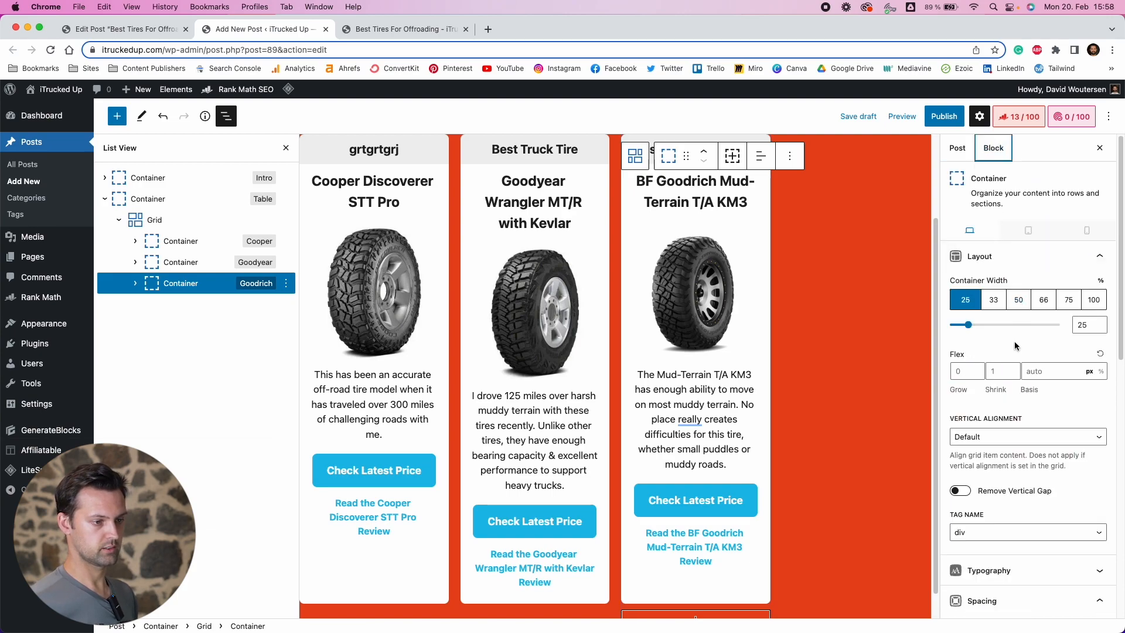
{"action": "left_click", "coordinate": [996, 300]}
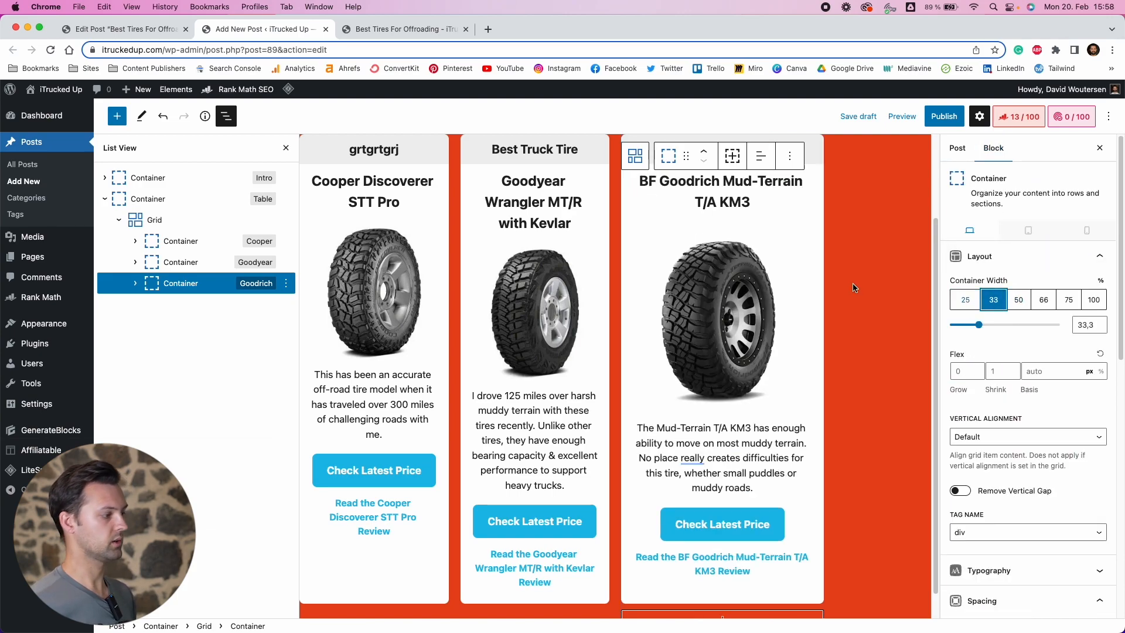
{"action": "left_click", "coordinate": [180, 256]}
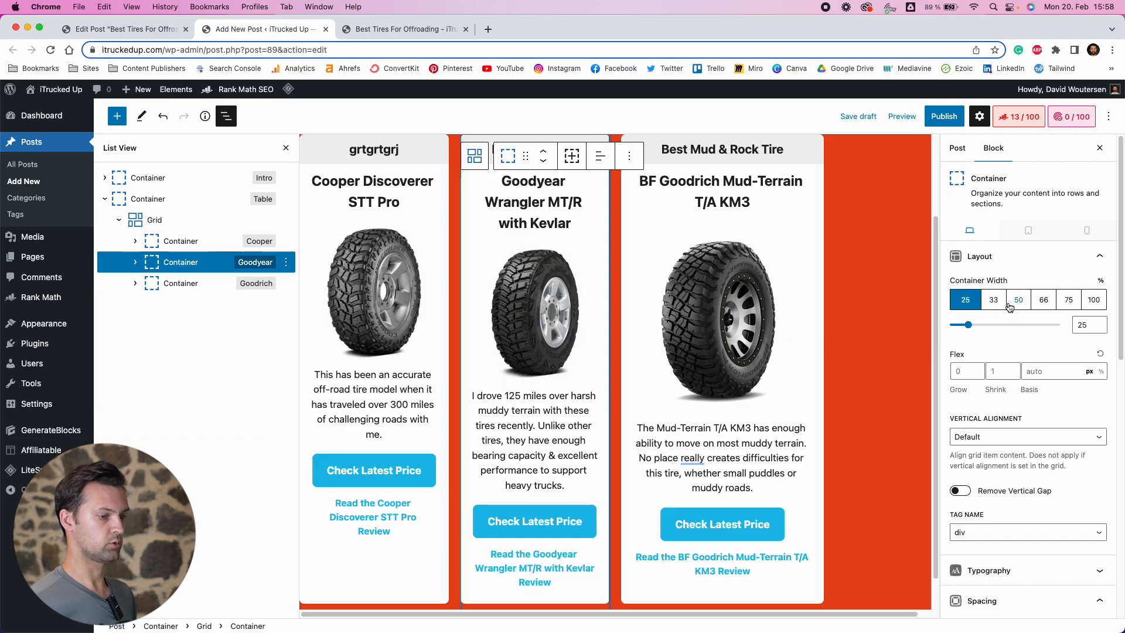
{"action": "left_click", "coordinate": [996, 301]}
{"action": "left_click", "coordinate": [182, 241]}
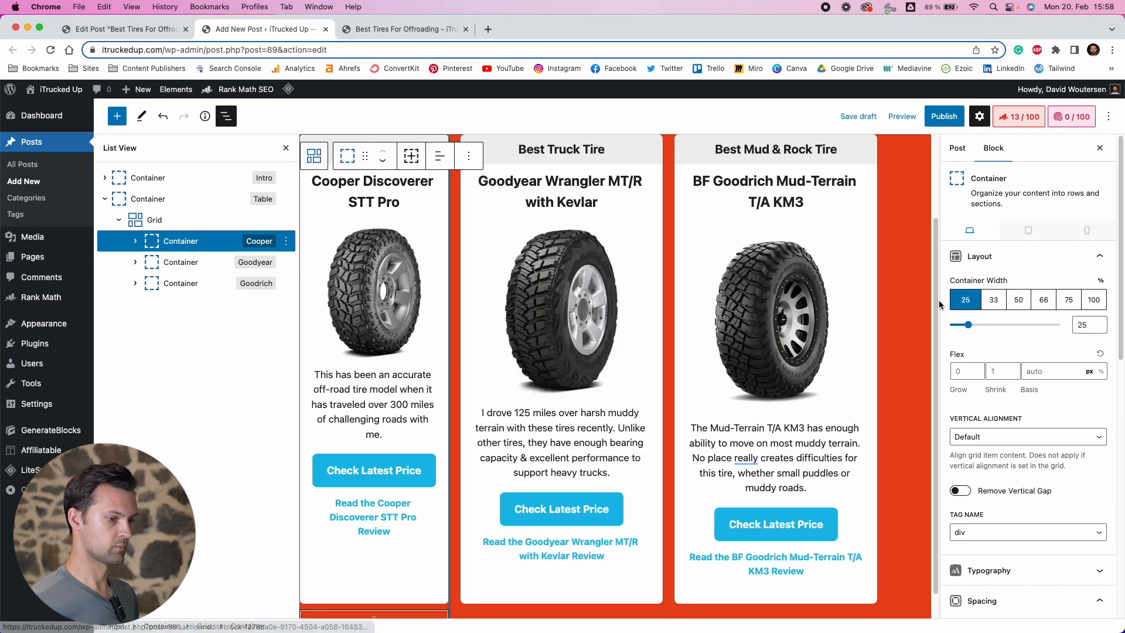
{"action": "left_click", "coordinate": [995, 301]}
Preview Example 2 in a new tab and scroll through the three-card layout
{"action": "left_click", "coordinate": [902, 116]}
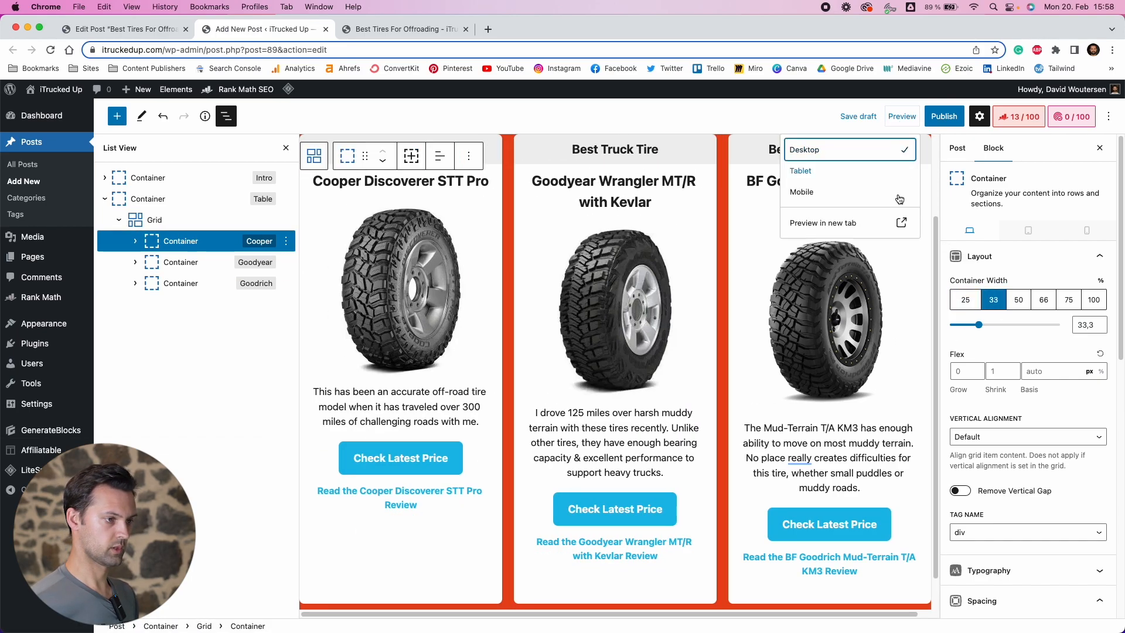
{"action": "left_click", "coordinate": [855, 220]}
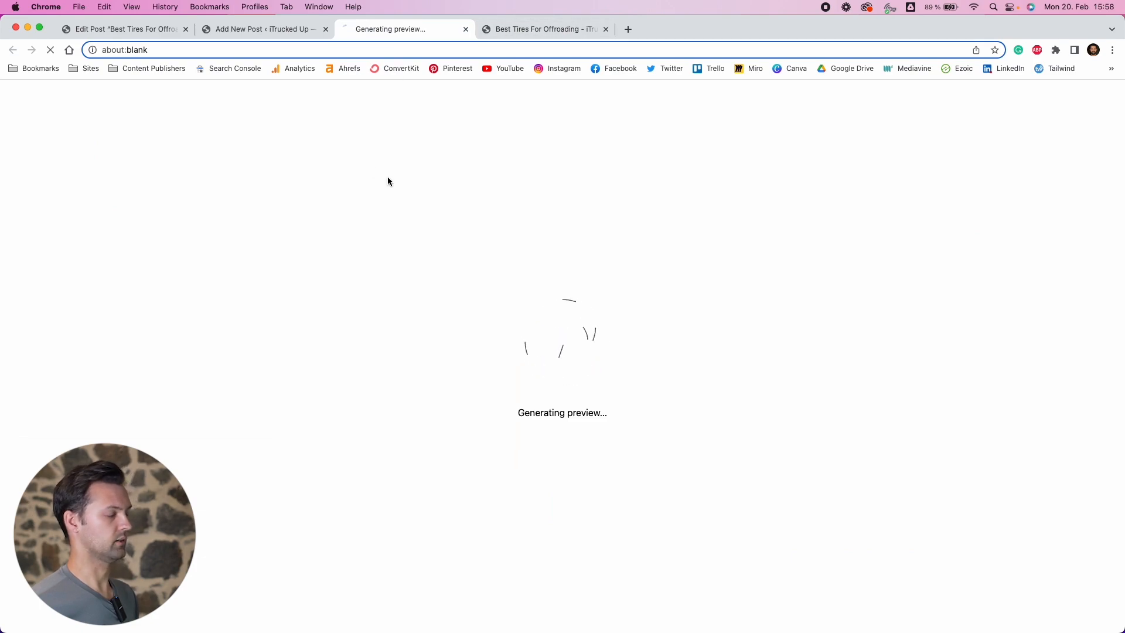
{"action": "scroll", "coordinate": [789, 404], "scroll_direction": "down", "scroll_amount": 3}
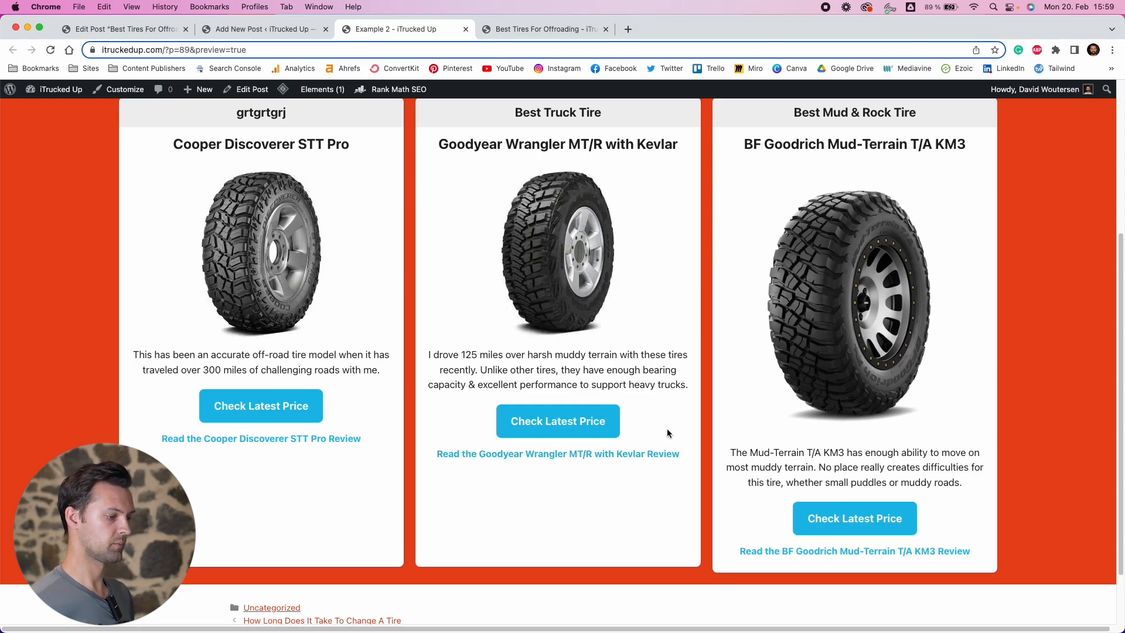
{"action": "scroll", "coordinate": [667, 433], "scroll_direction": "up", "scroll_amount": 1}
{"action": "scroll", "coordinate": [615, 439], "scroll_direction": "down", "scroll_amount": 3}
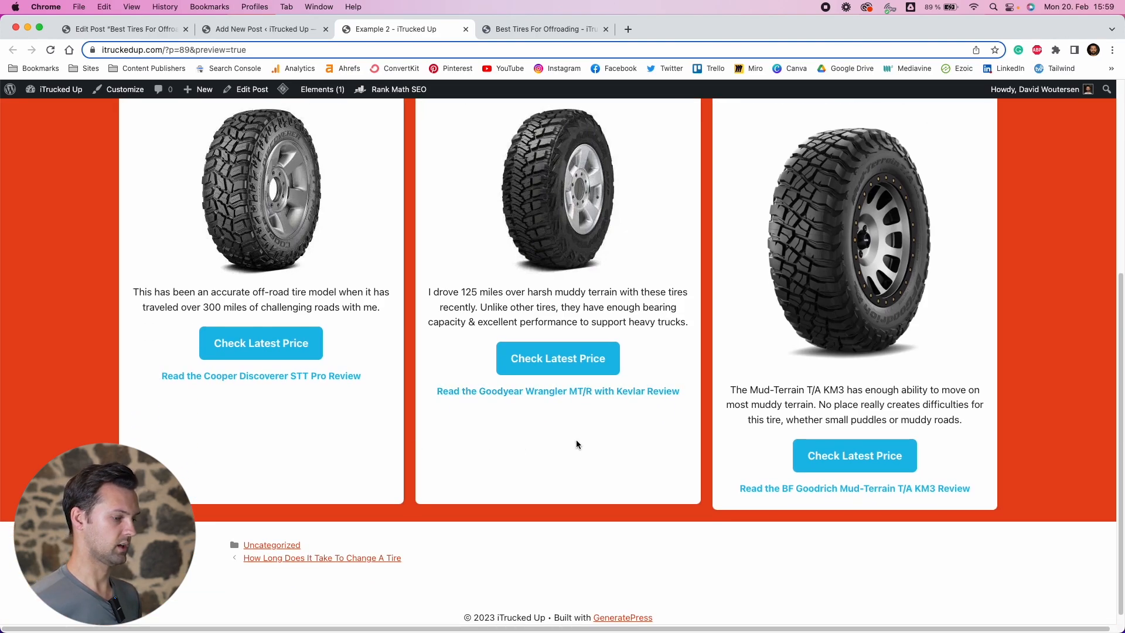
{"action": "scroll", "coordinate": [750, 350], "scroll_direction": "up", "scroll_amount": 5}
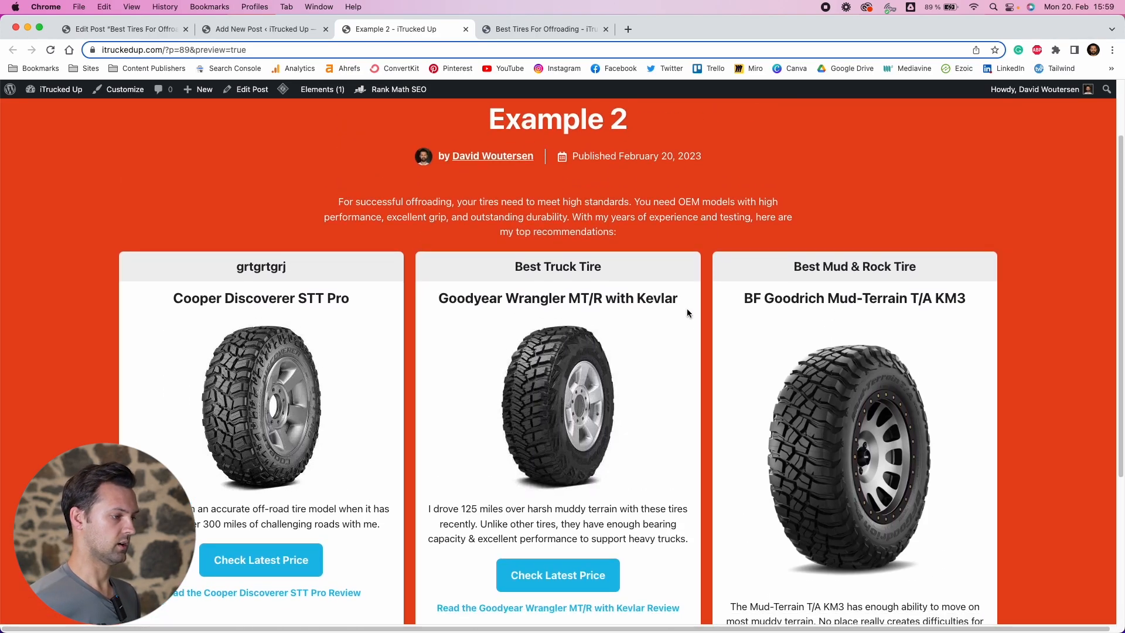